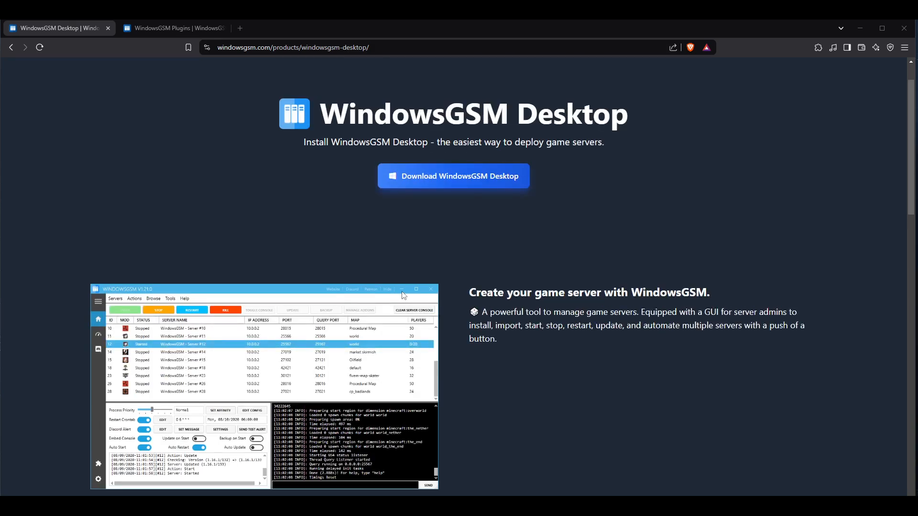
# Step: Examine the WindowsGSM Desktop product page, covering its server management, Dashboard, Discord Bot Remote Control and Plugins sections
pyautogui.scroll(1, 321, 232)
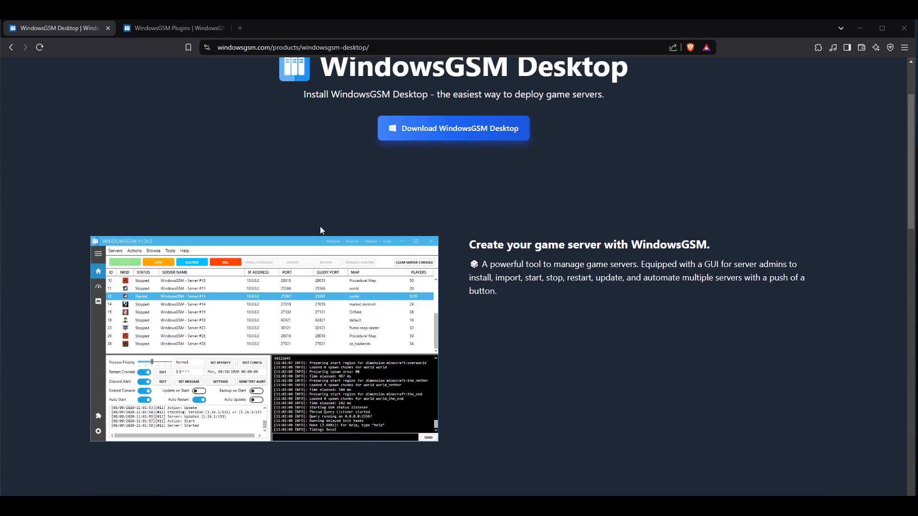
pyautogui.scroll(-3, 399, 247)
pyautogui.scroll(-4, 398, 248)
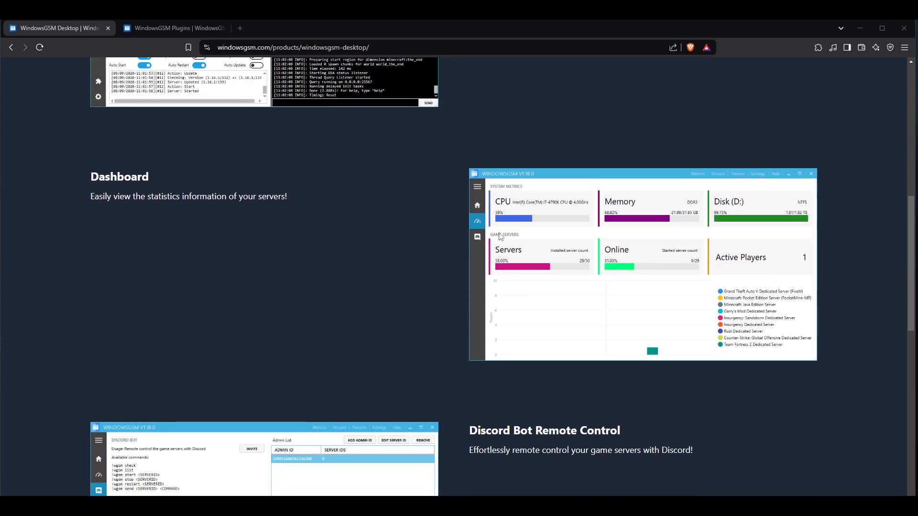
pyautogui.scroll(-3, 386, 269)
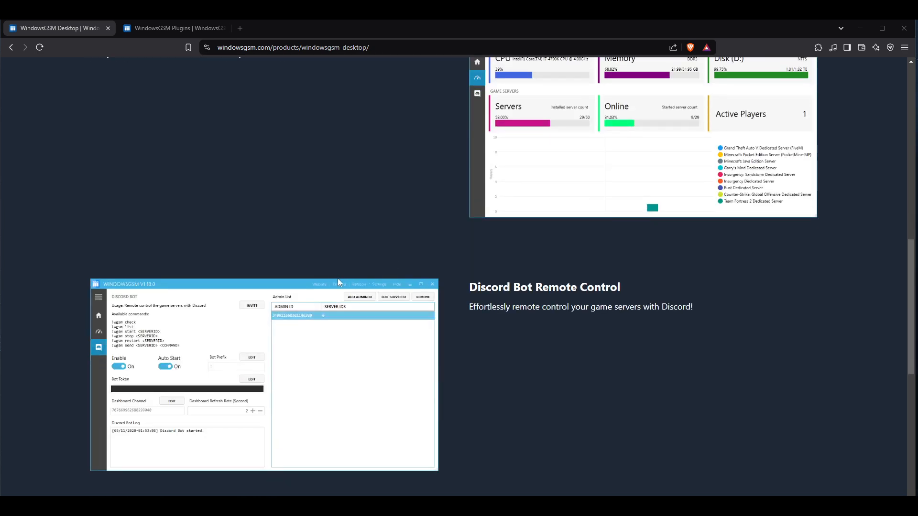
pyautogui.scroll(7, 335, 282)
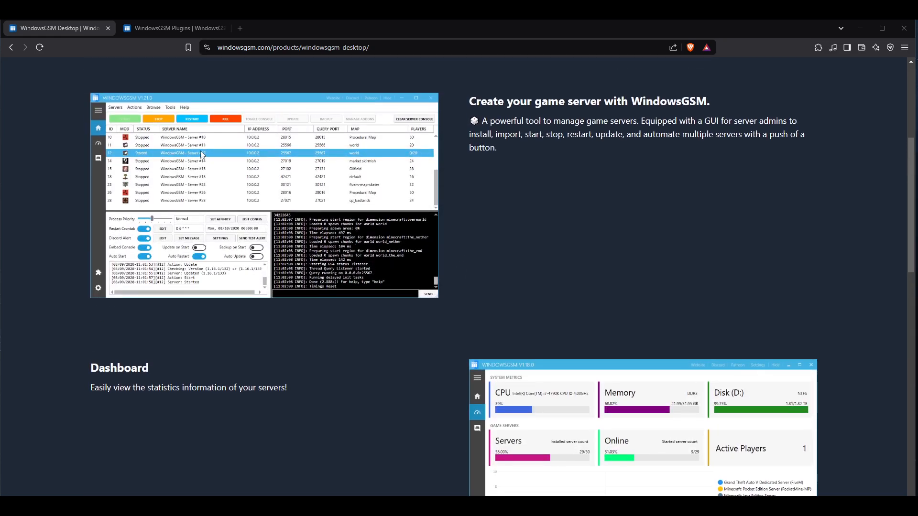
pyautogui.scroll(-2, 388, 180)
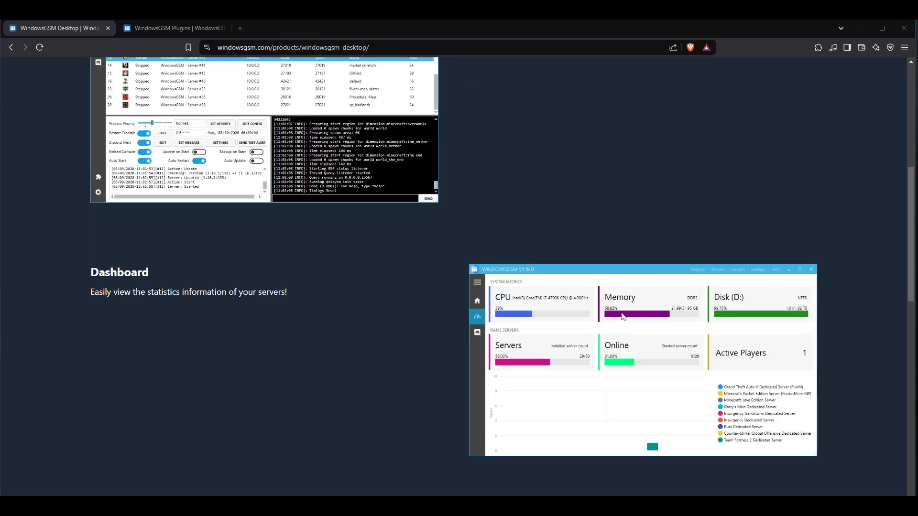
pyautogui.scroll(-2, 616, 318)
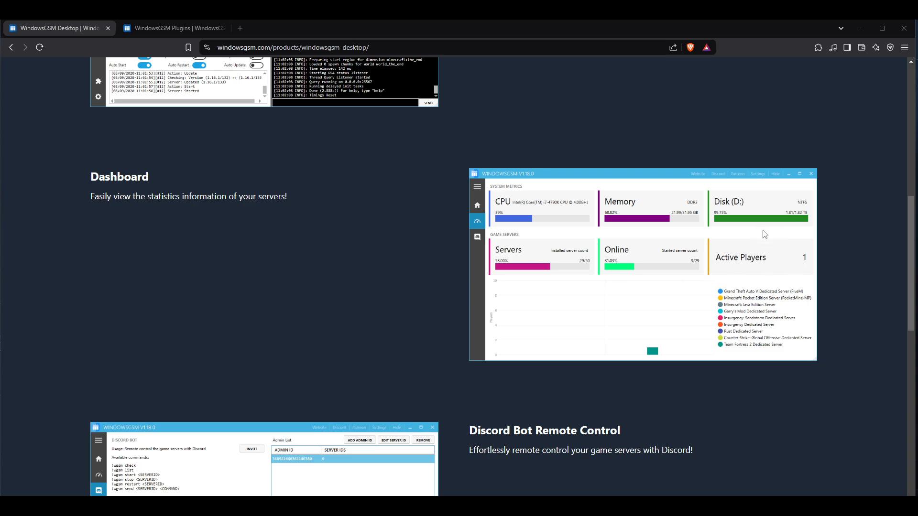
pyautogui.scroll(-2, 322, 299)
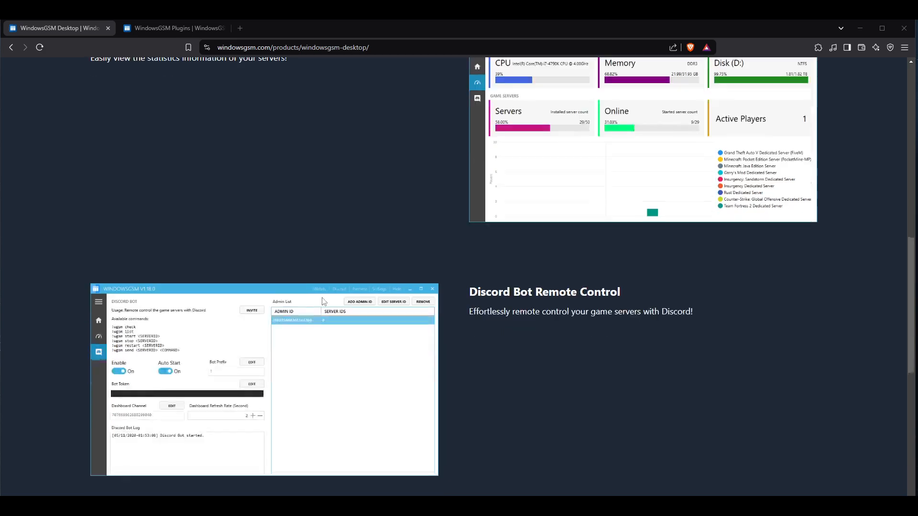
pyautogui.scroll(-3, 187, 228)
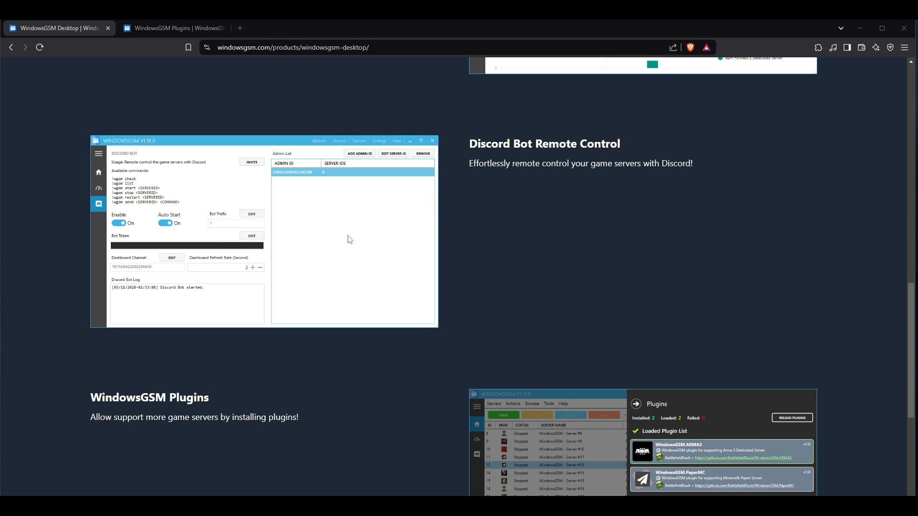
pyautogui.scroll(-3, 361, 238)
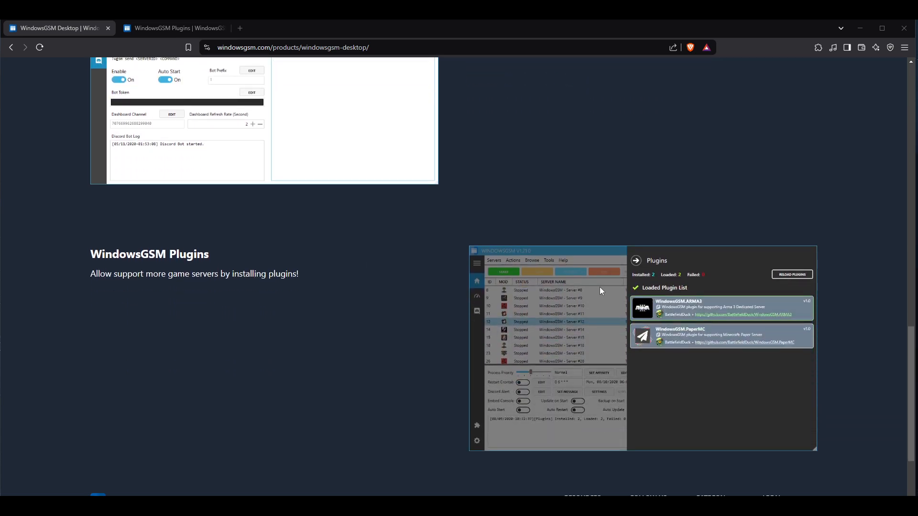
pyautogui.scroll(-2, 285, 270)
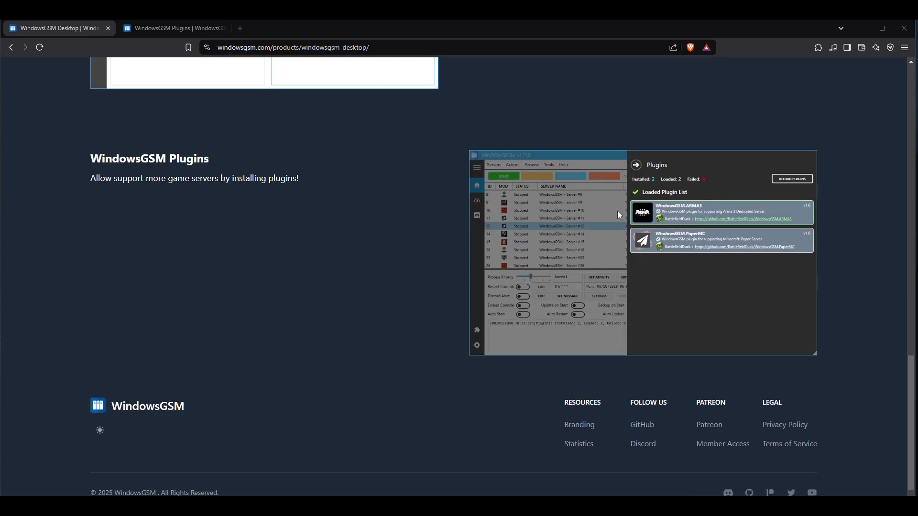
pyautogui.scroll(9, 707, 265)
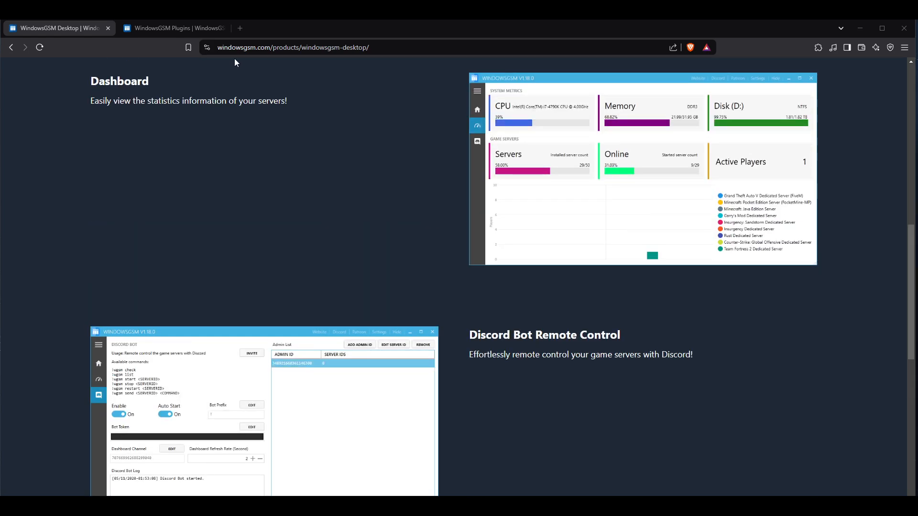
pyautogui.scroll(-9, 398, 289)
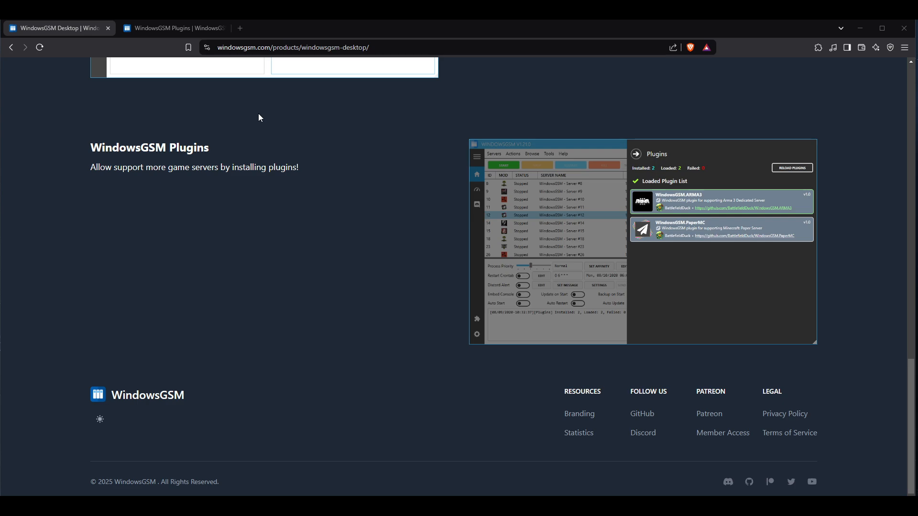
# Step: Examine the game plugins listed on the WindowsGSM Plugins page, and return to the start of the WindowsGSM Desktop page
pyautogui.click(163, 32)
pyautogui.hotkey('ctrl', 'shift', 'Tab')
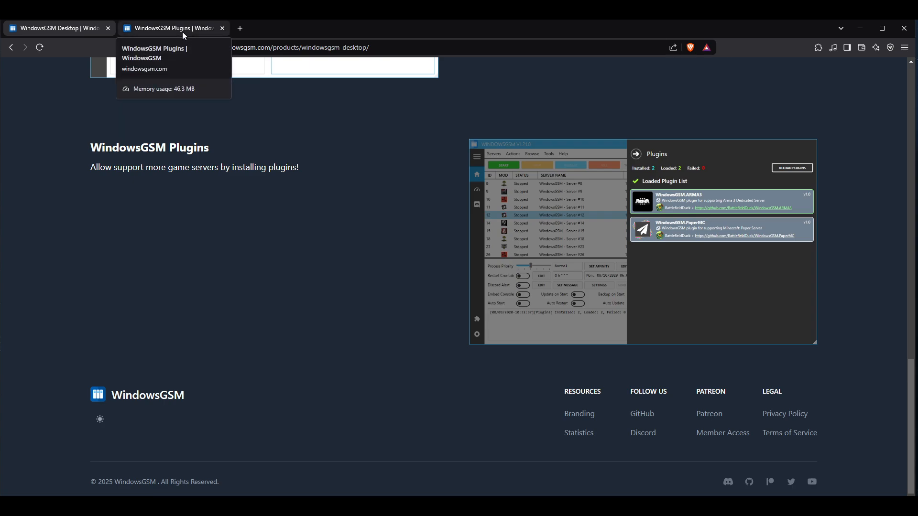
pyautogui.click(182, 32)
pyautogui.scroll(-2, 261, 219)
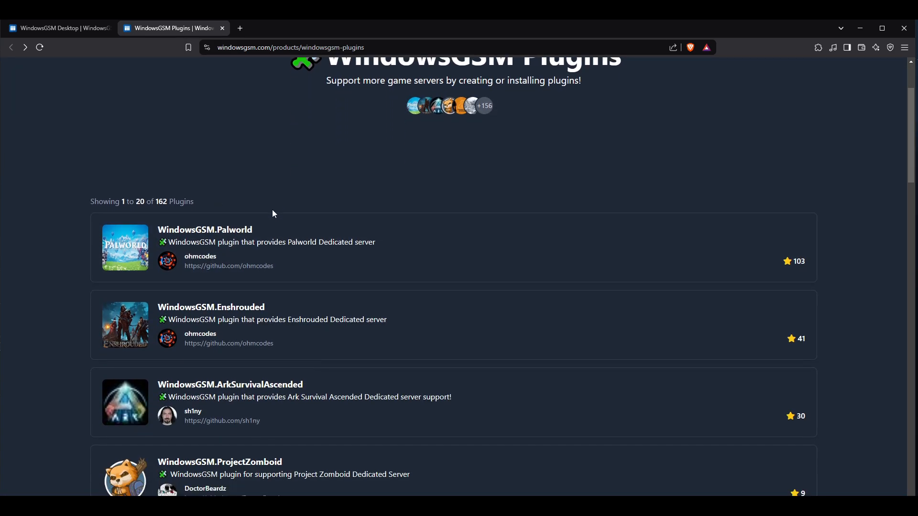
pyautogui.scroll(-1, 273, 210)
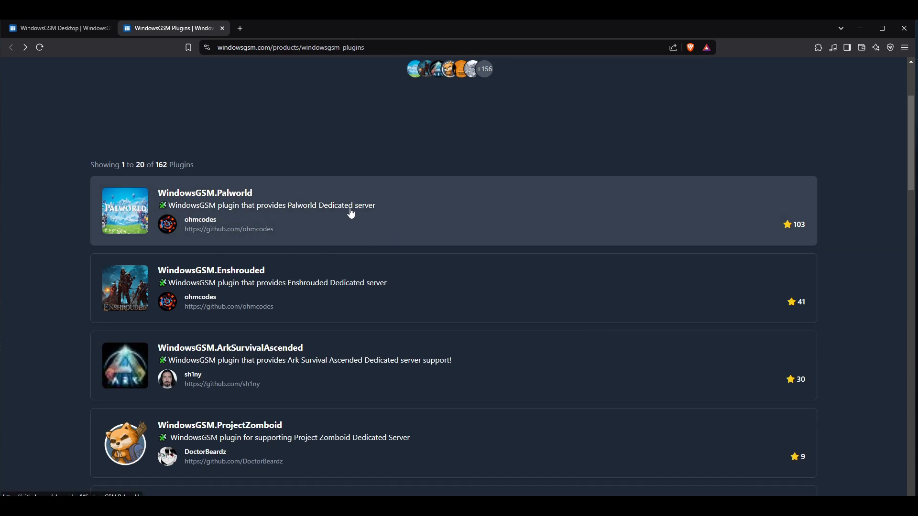
pyautogui.scroll(-3, 296, 225)
pyautogui.scroll(5, 335, 214)
pyautogui.scroll(1, 335, 214)
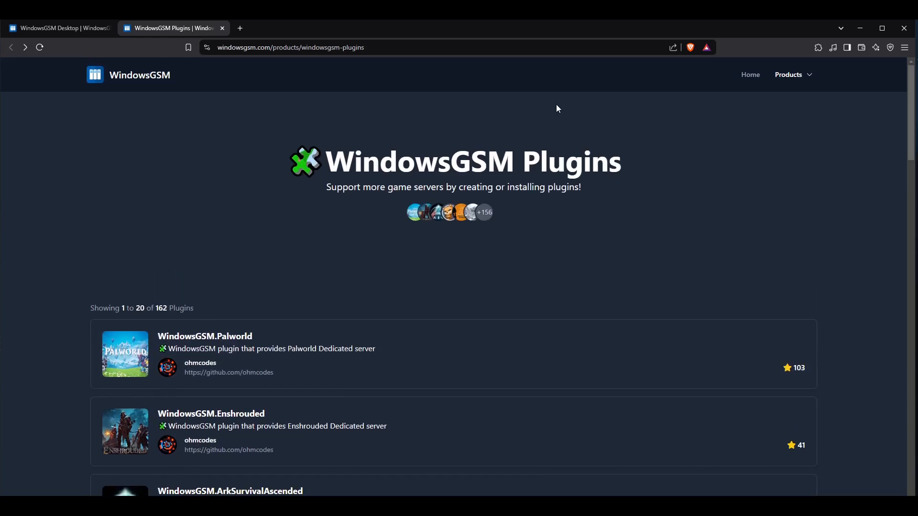
pyautogui.scroll(-20, 458, 253)
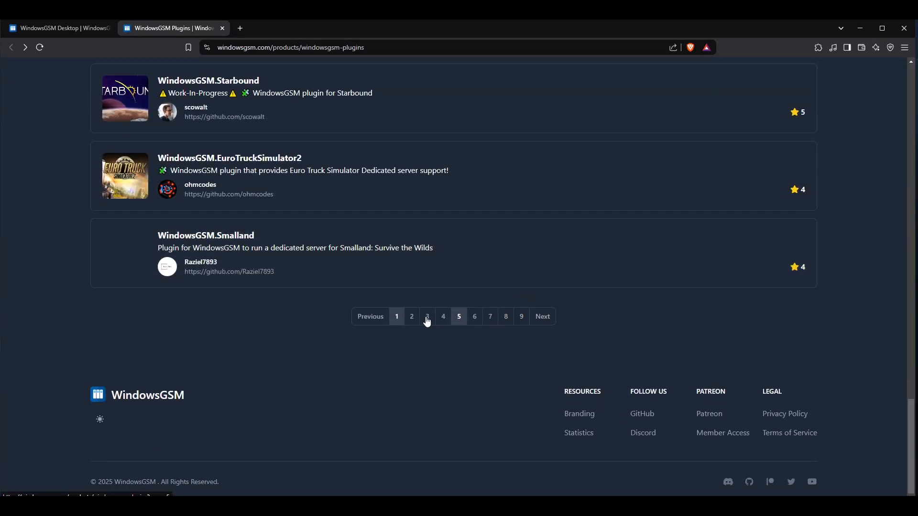
pyautogui.scroll(17, 231, 331)
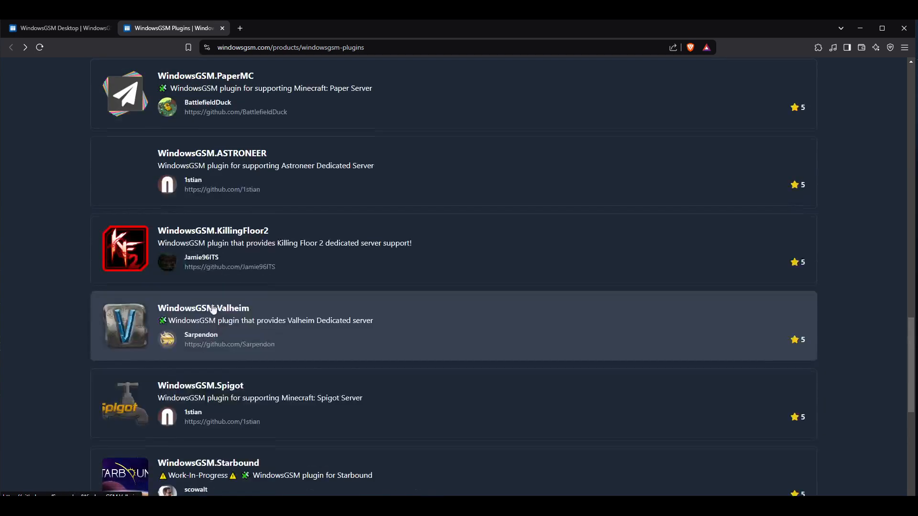
pyautogui.scroll(9, 229, 287)
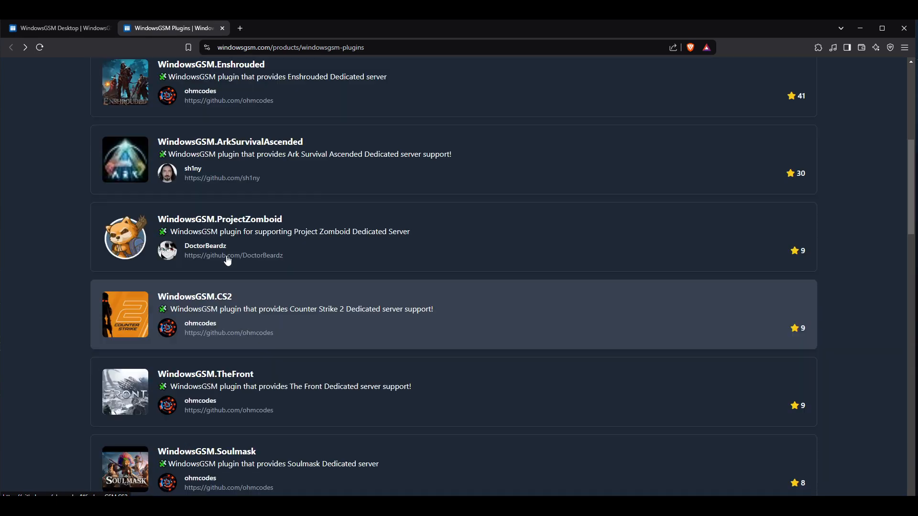
pyautogui.scroll(4, 229, 266)
pyautogui.scroll(-12, 355, 295)
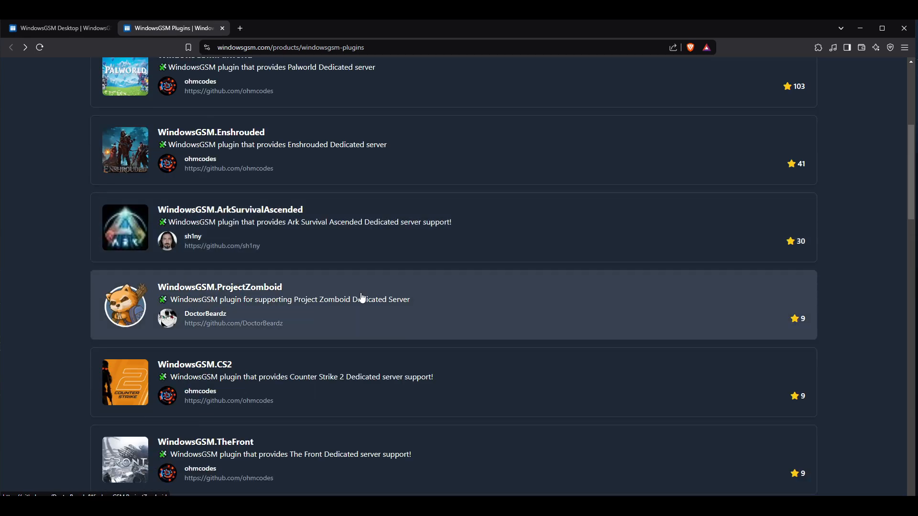
pyautogui.scroll(-15, 355, 295)
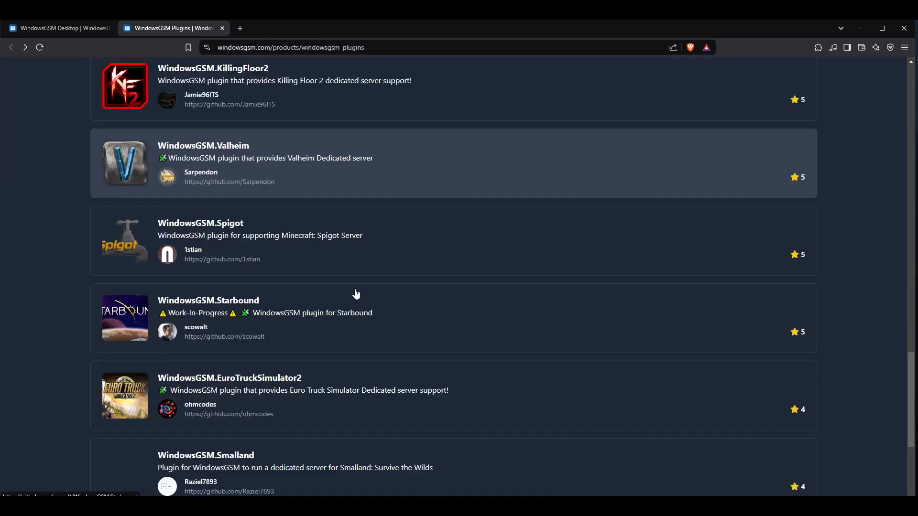
pyautogui.scroll(20, 363, 322)
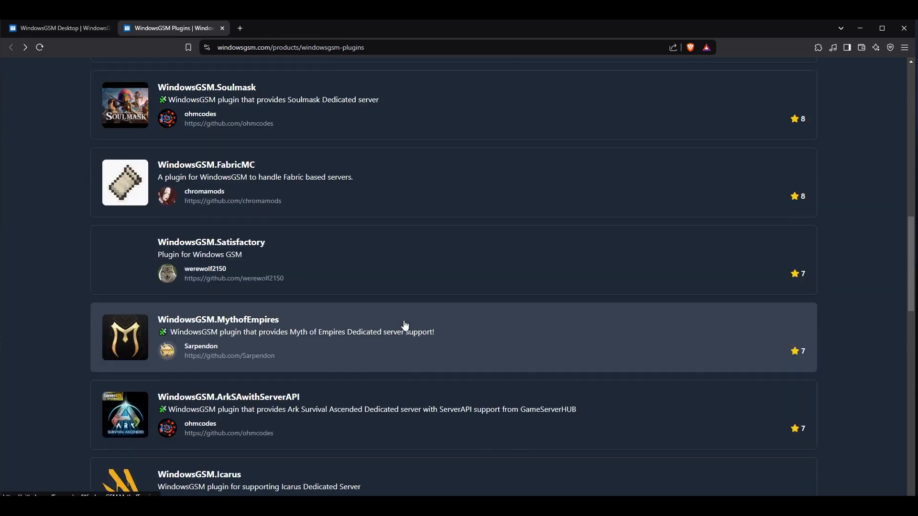
pyautogui.scroll(5, 229, 159)
pyautogui.click(69, 28)
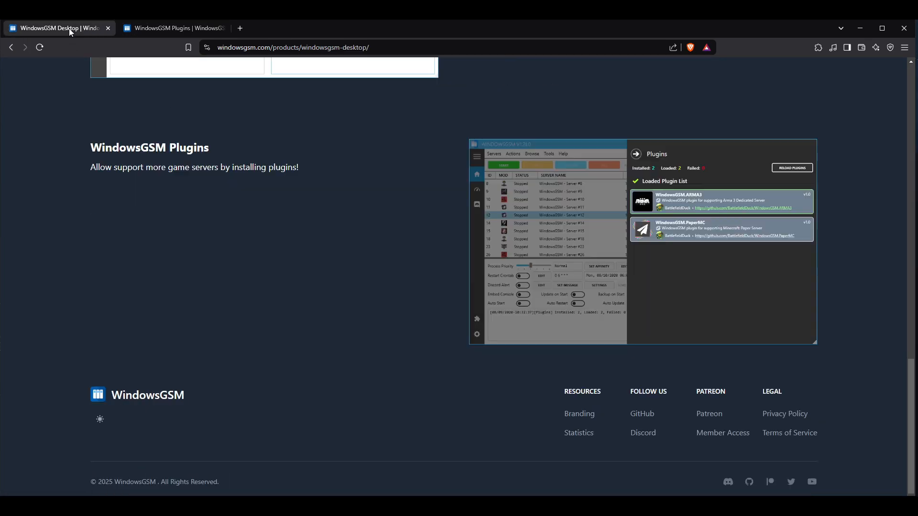
pyautogui.scroll(15, 443, 208)
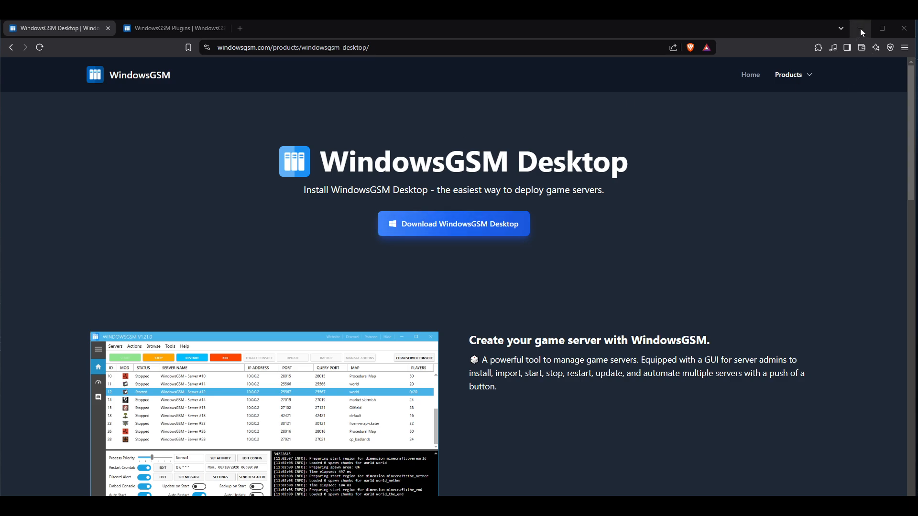
# Step: Switch to File Explorer, paste WindowsGSM.exe into the WGSM folder on the Desktop and run it
pyautogui.click(355, 29)
pyautogui.hotkey('alt', 'Tab')
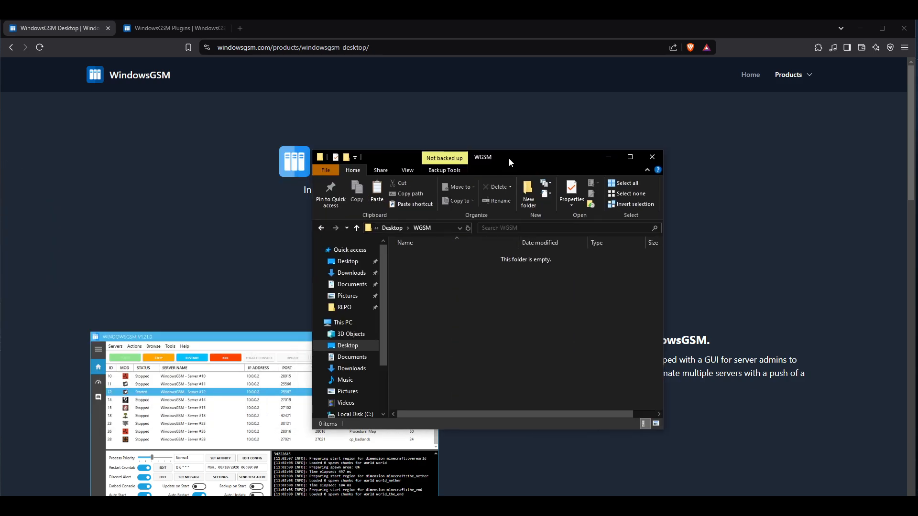
pyautogui.hotkey('ctrl', 'v')
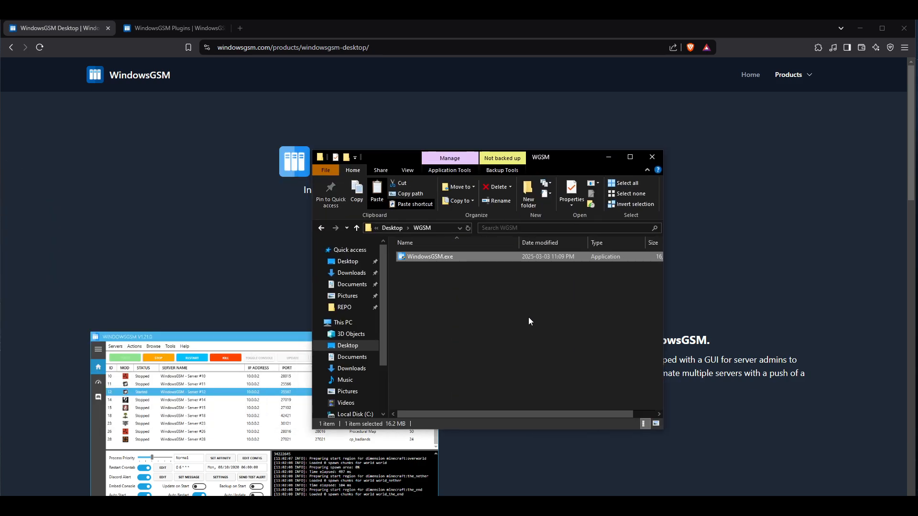
pyautogui.click(507, 313)
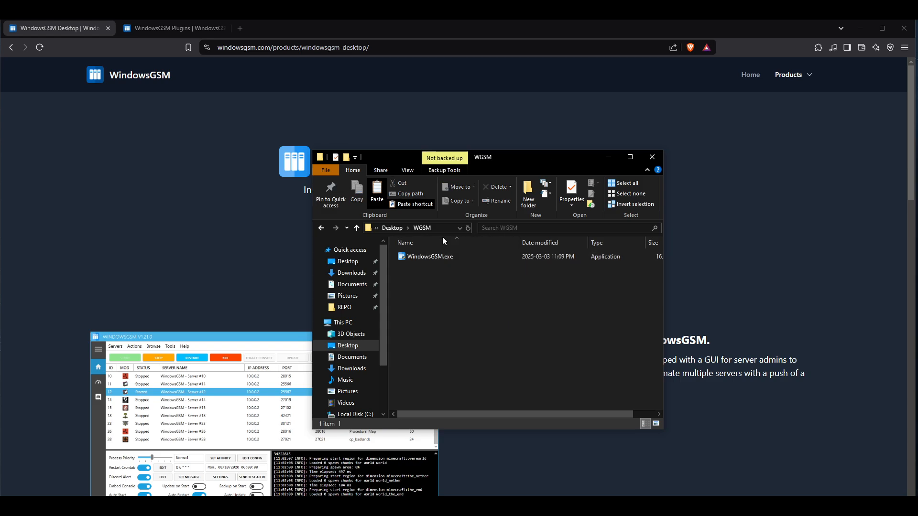
pyautogui.doubleClick(441, 257)
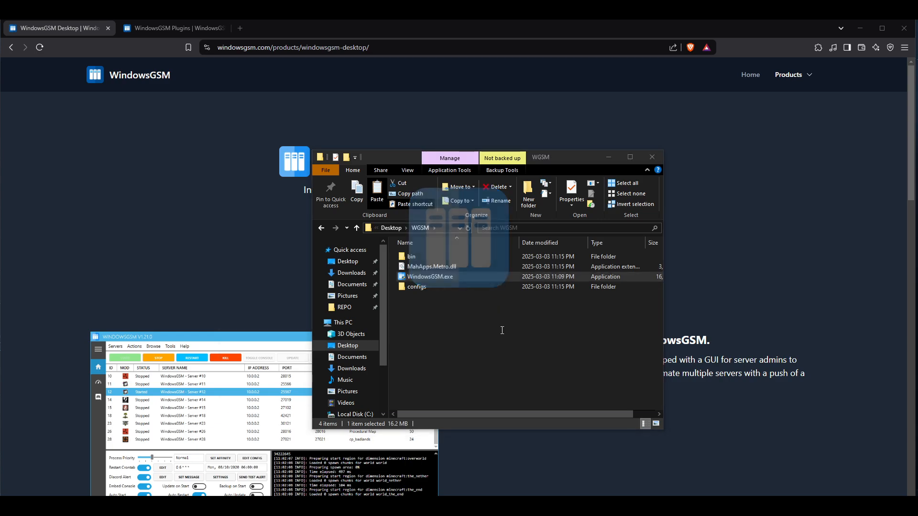
# Step: Reposition the WindowsGSM window and open the form for installing a new game server
pyautogui.moveTo(413, 105)
pyautogui.mouseDown()
pyautogui.moveTo(394, 91)
pyautogui.moveTo(402, 91)
pyautogui.mouseUp()
pyautogui.click(247, 103)
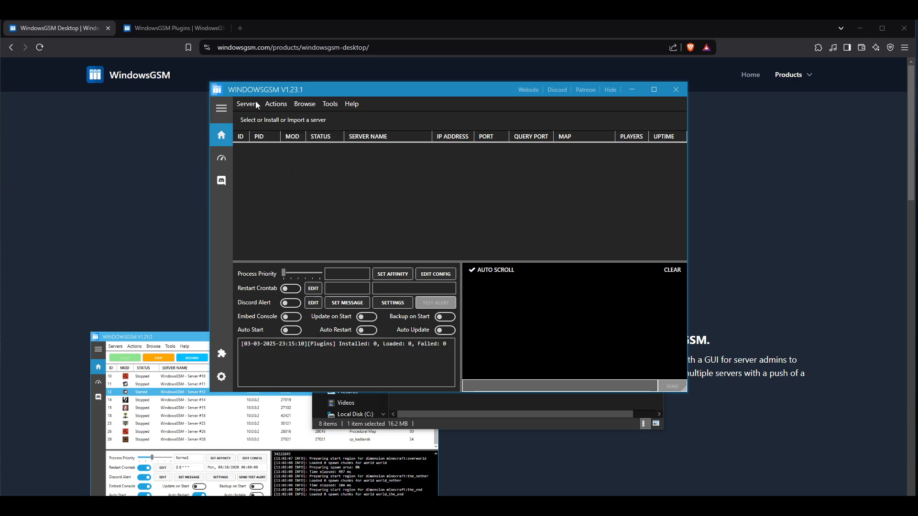
pyautogui.click(255, 105)
pyautogui.click(247, 104)
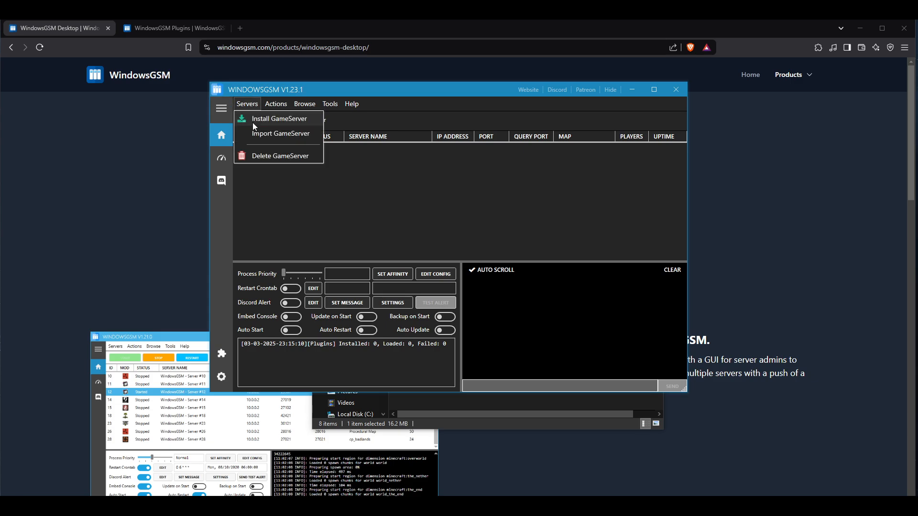
pyautogui.click(282, 122)
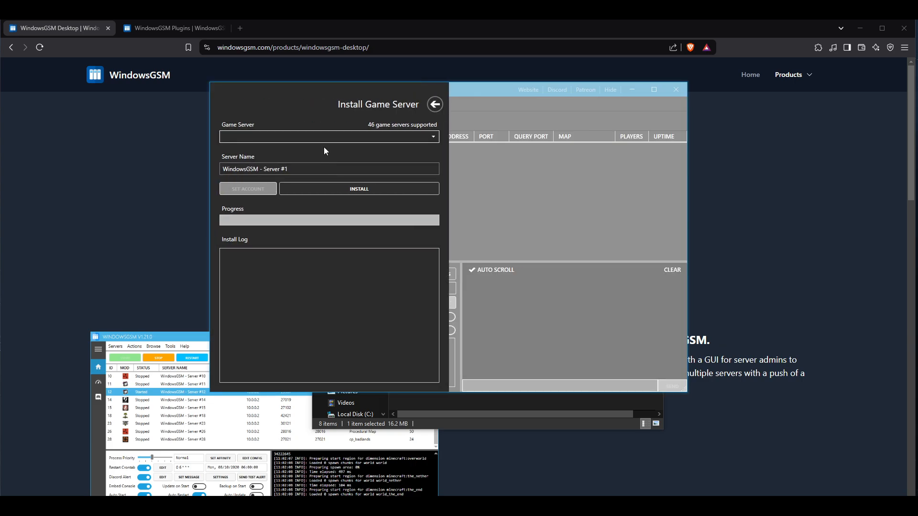
# Step: Look through the full list of dedicated servers offered for installation as the Game Server
pyautogui.click(323, 136)
pyautogui.scroll(-10, 336, 177)
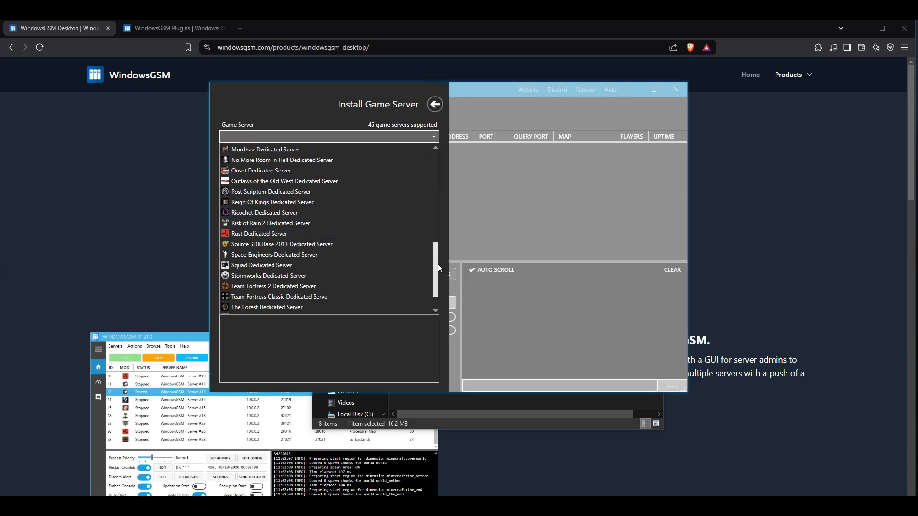
pyautogui.click(437, 281)
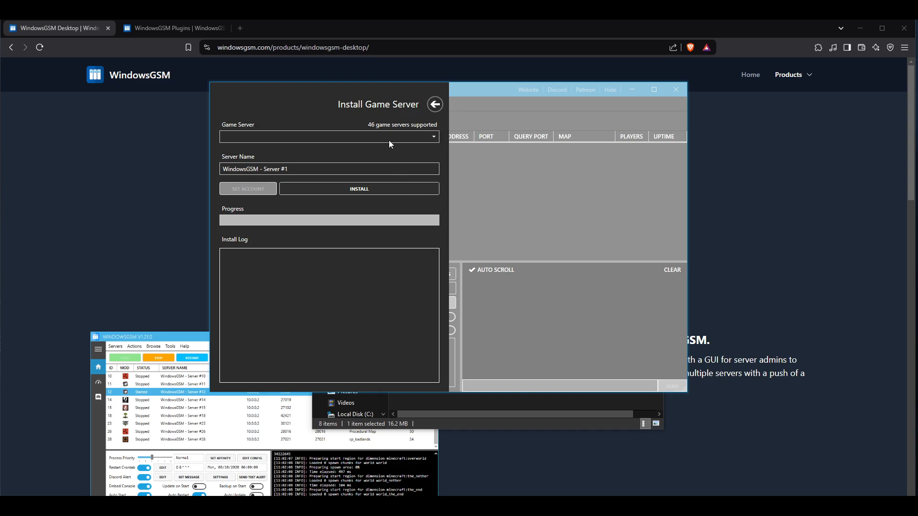
pyautogui.click(401, 141)
pyautogui.moveTo(437, 253); pyautogui.dragTo(436, 160)
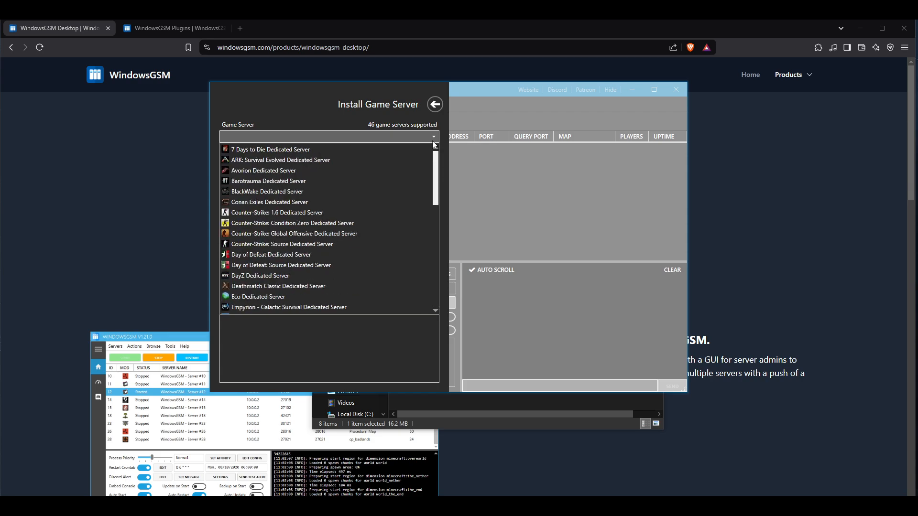
pyautogui.scroll(-4, 386, 213)
pyautogui.scroll(-6, 385, 212)
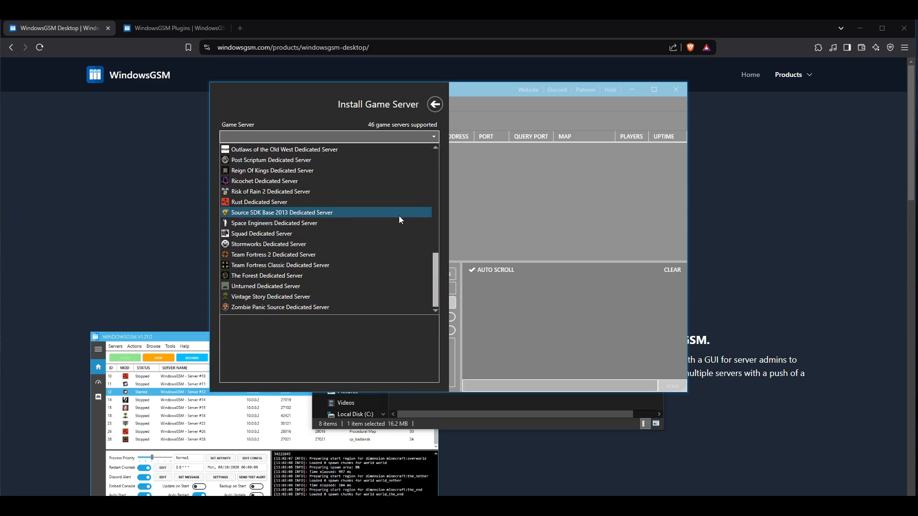
# Step: Review the supported game servers once more and return to the start of the Game Server list
pyautogui.scroll(8, 382, 268)
pyautogui.scroll(1, 402, 237)
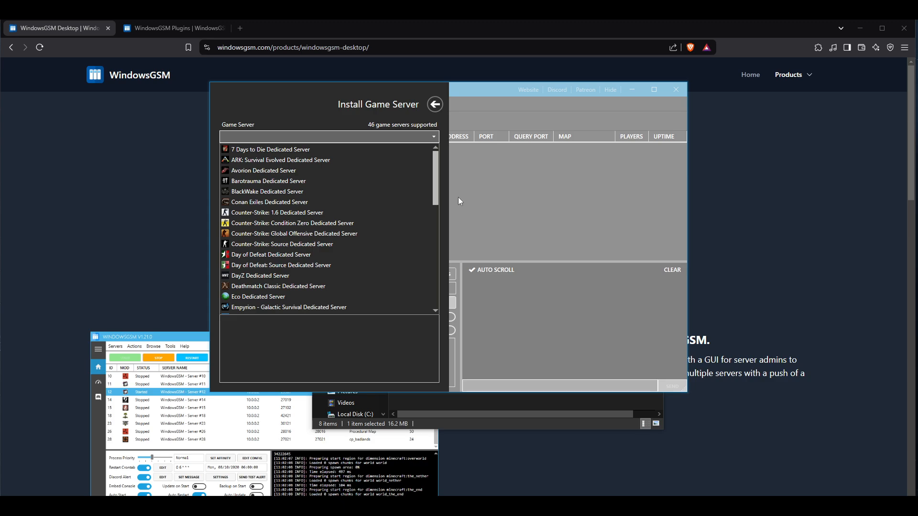
pyautogui.moveTo(436, 164); pyautogui.dragTo(442, 140)
pyautogui.moveTo(439, 159)
pyautogui.mouseDown()
pyautogui.moveTo(439, 178)
pyautogui.moveTo(439, 151)
pyautogui.mouseUp()
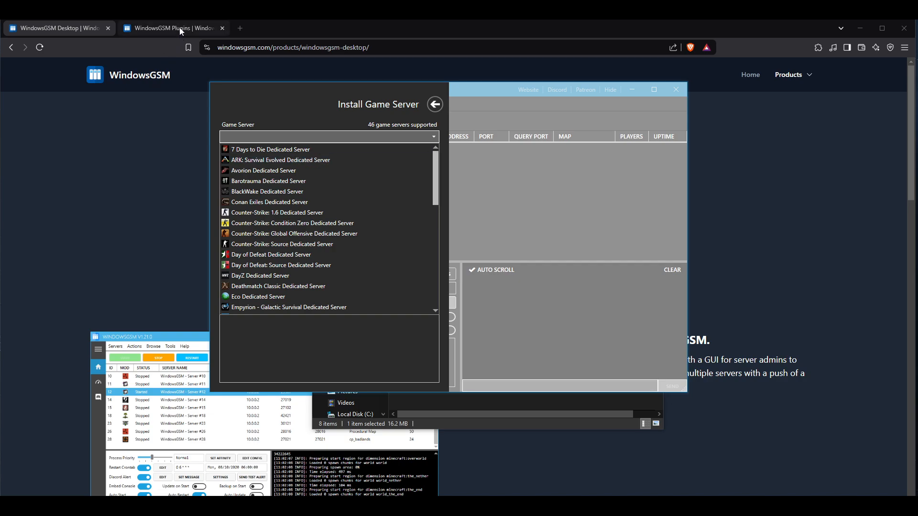
pyautogui.scroll(-4, 377, 194)
pyautogui.moveTo(436, 220); pyautogui.dragTo(436, 262)
pyautogui.scroll(8, 436, 263)
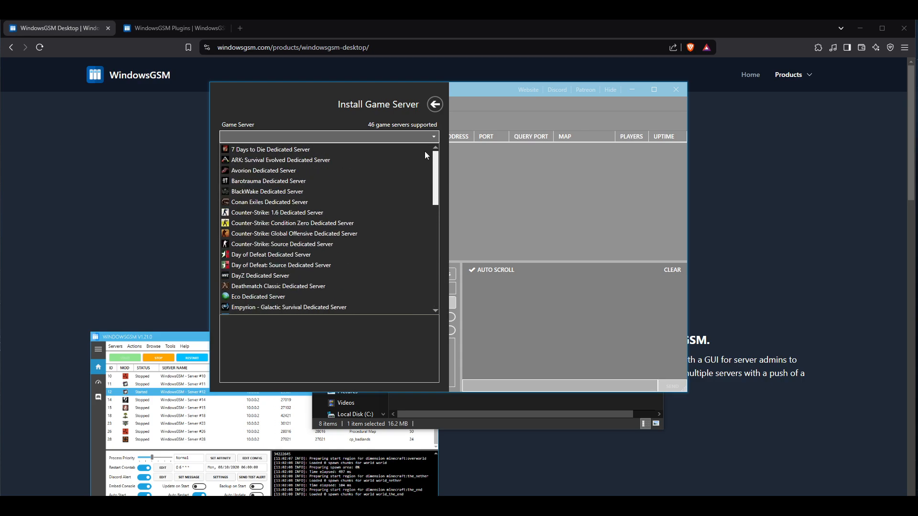
# Step: Open the WindowsGSM.Palworld repository on GitHub from the WindowsGSM Plugins page and check its code download options
pyautogui.click(157, 29)
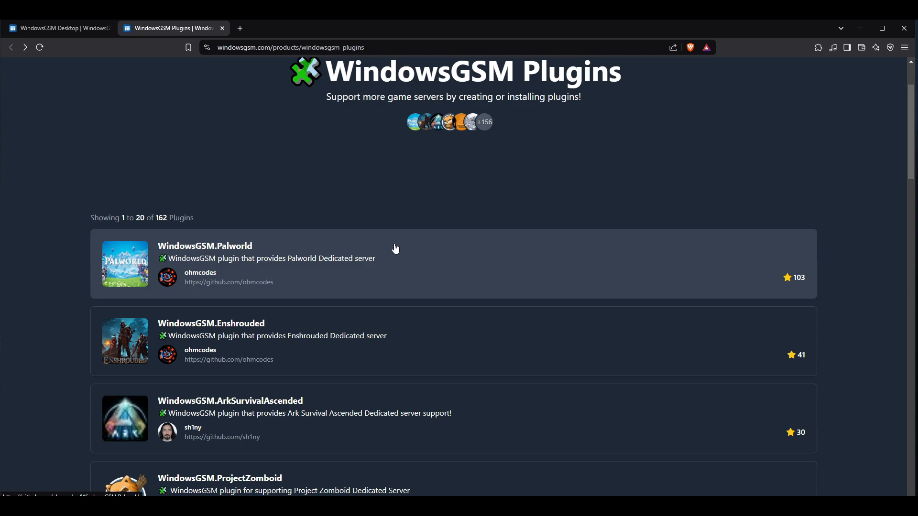
pyautogui.click(239, 268)
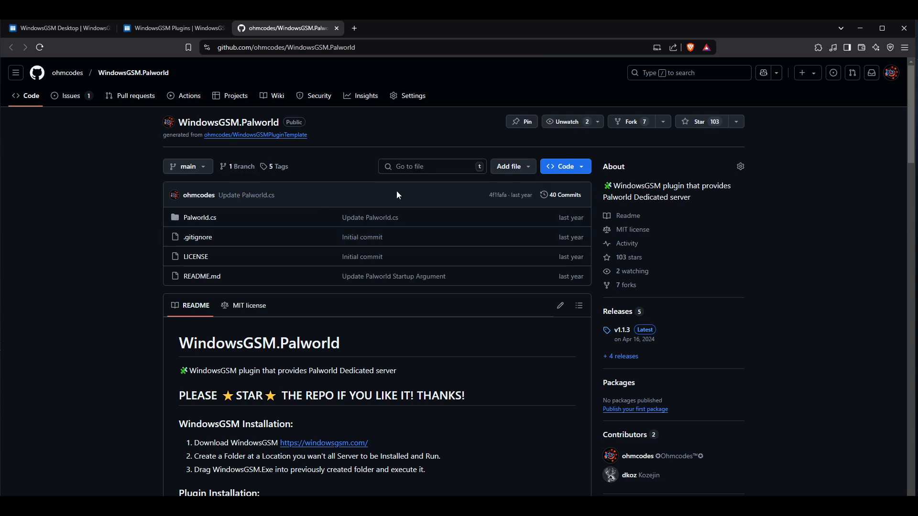
pyautogui.click(566, 166)
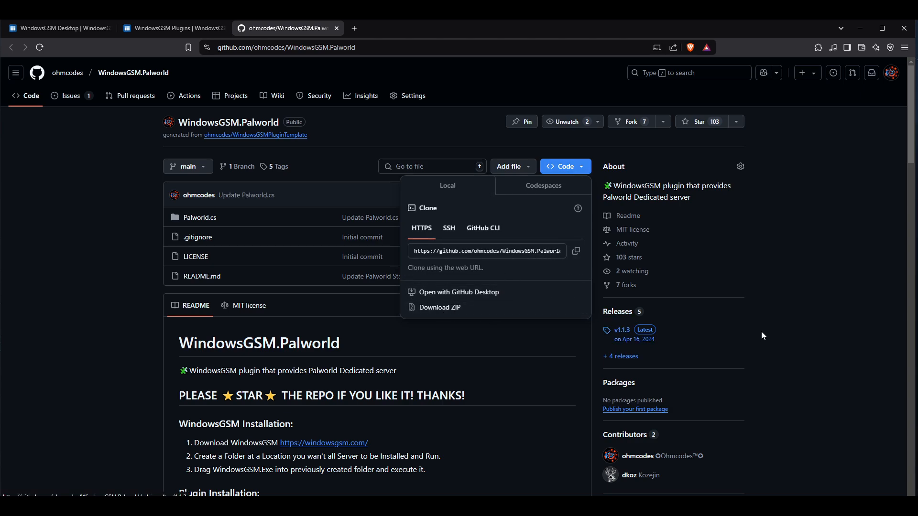
pyautogui.click(787, 332)
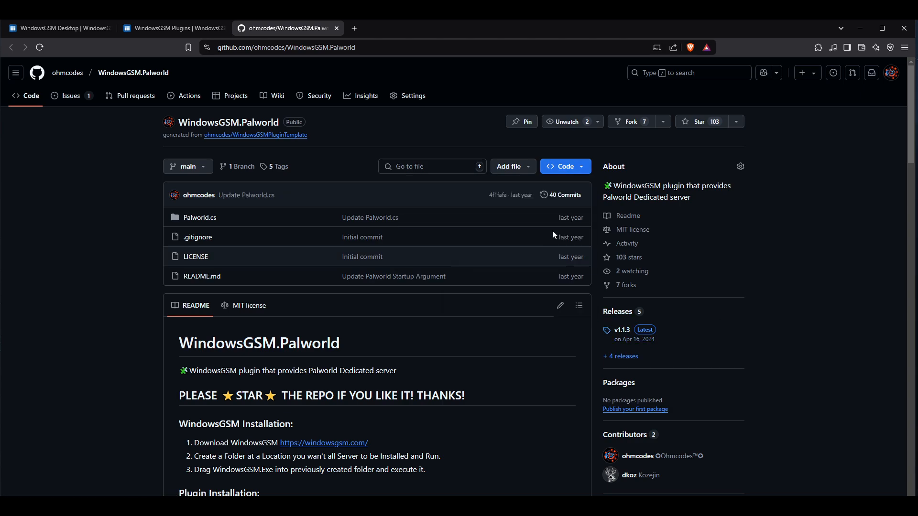
# Step: Open the latest release, v1.1.3, of the Palworld plugin and download WindowsGSM.Palworld-main.zip
pyautogui.scroll(-2, 627, 238)
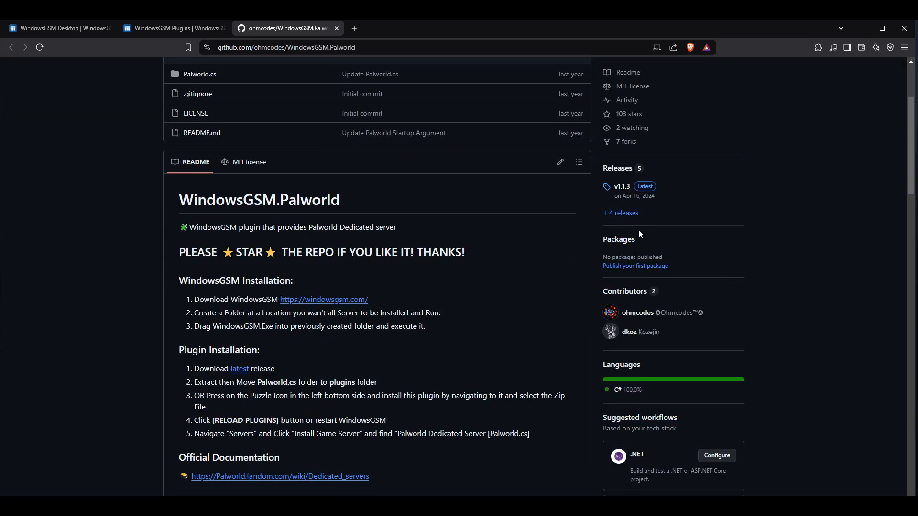
pyautogui.scroll(2, 653, 306)
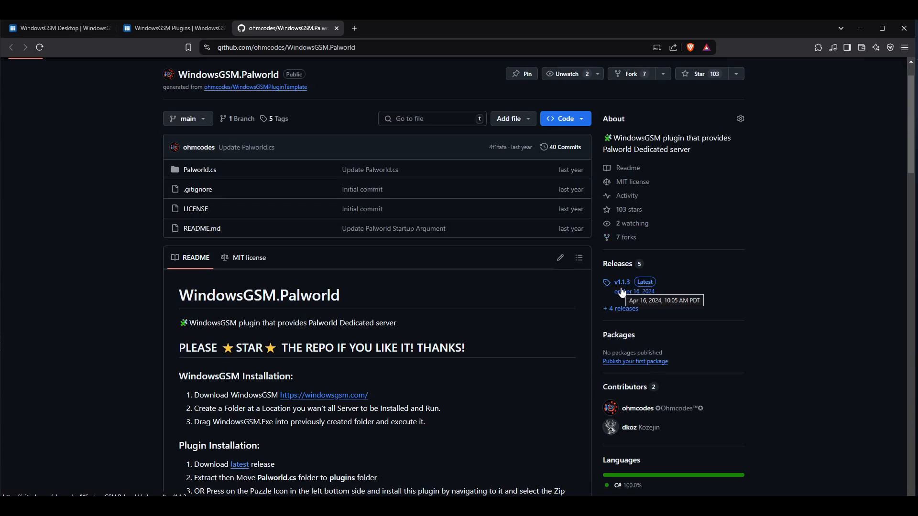
pyautogui.scroll(-1, 524, 199)
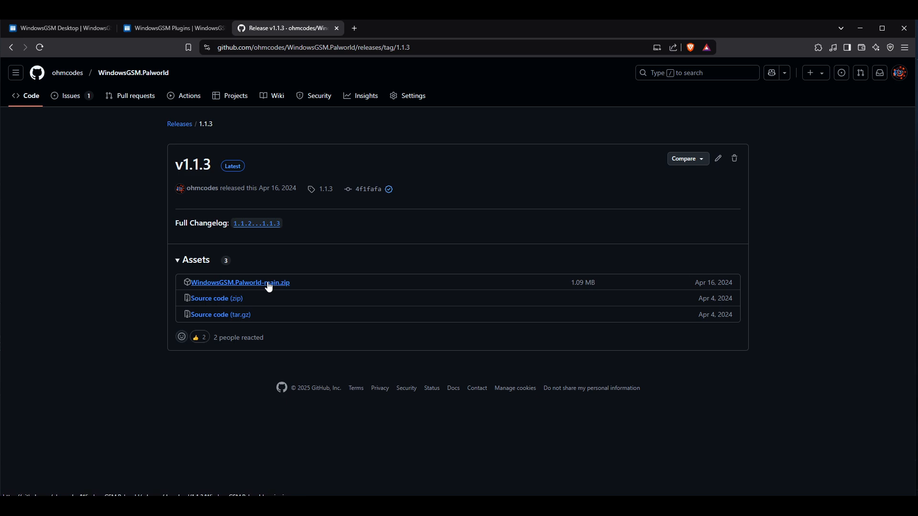
pyautogui.click(269, 284)
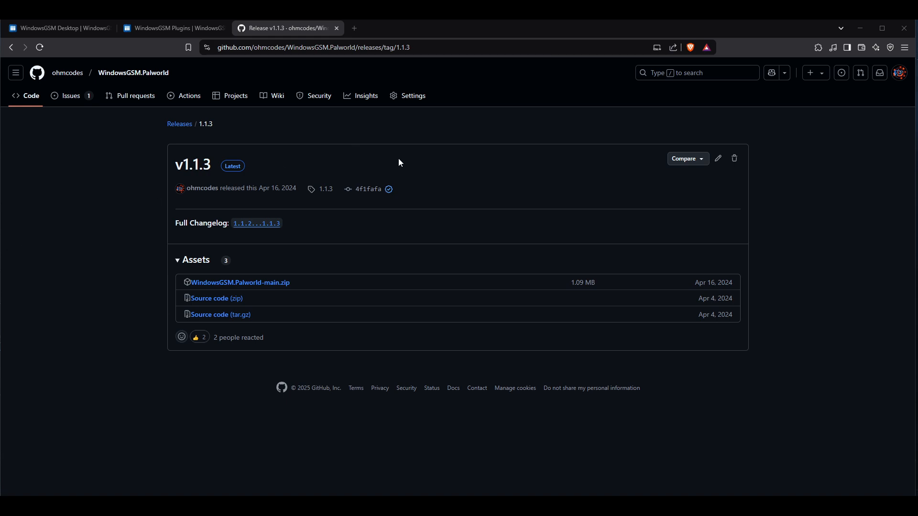
# Step: Switch to WindowsGSM, leave the Install Game Server form and import WindowsGSM.Palworld-main.zip from Downloads as a plugin
pyautogui.click(172, 27)
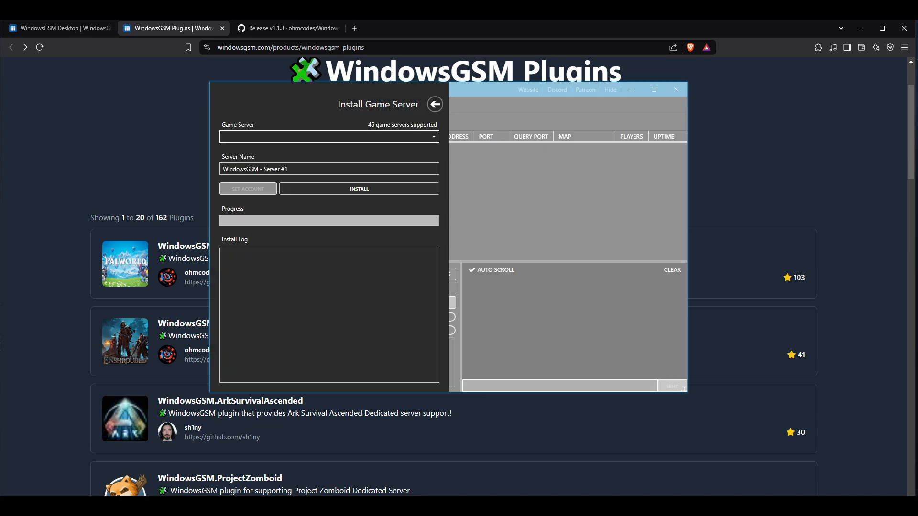
pyautogui.click(435, 105)
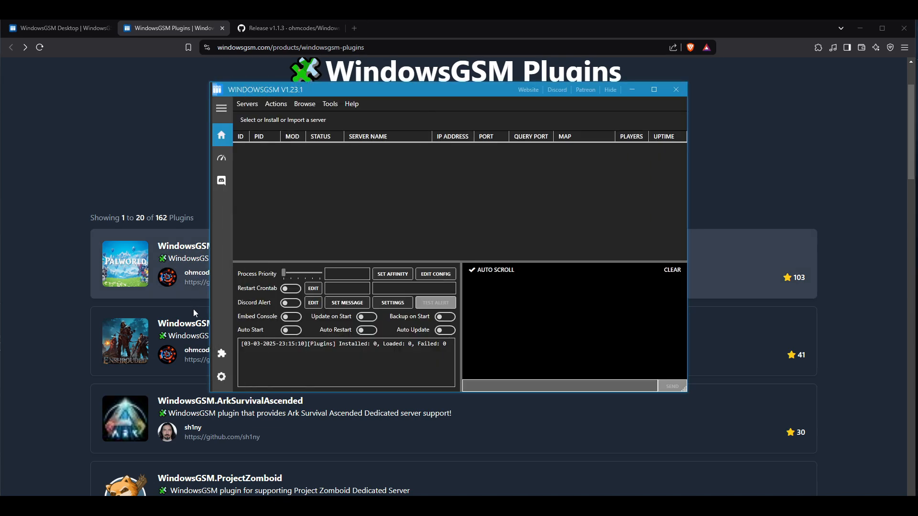
pyautogui.click(223, 354)
pyautogui.click(584, 125)
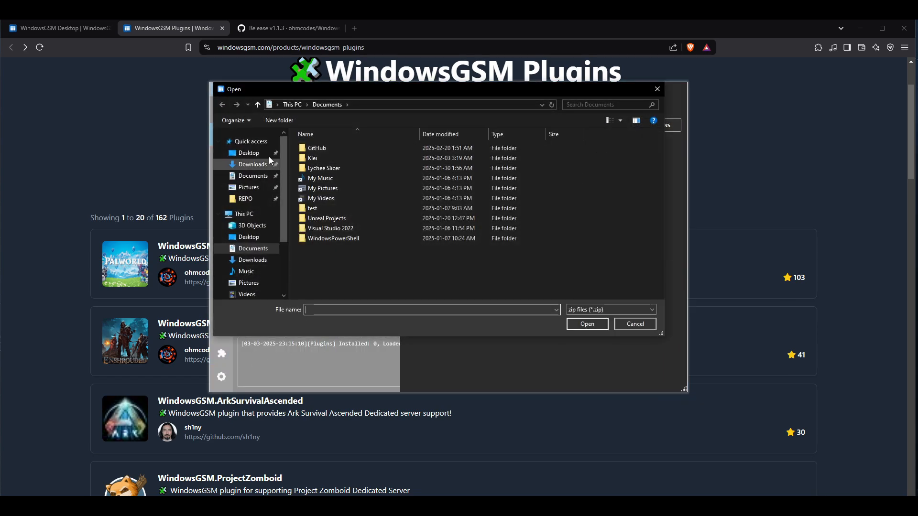
pyautogui.click(252, 164)
pyautogui.click(344, 162)
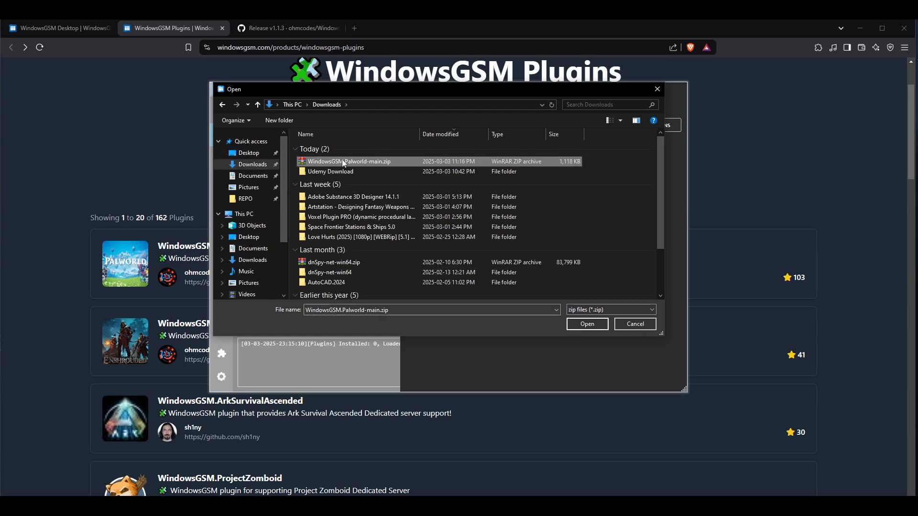
pyautogui.click(598, 325)
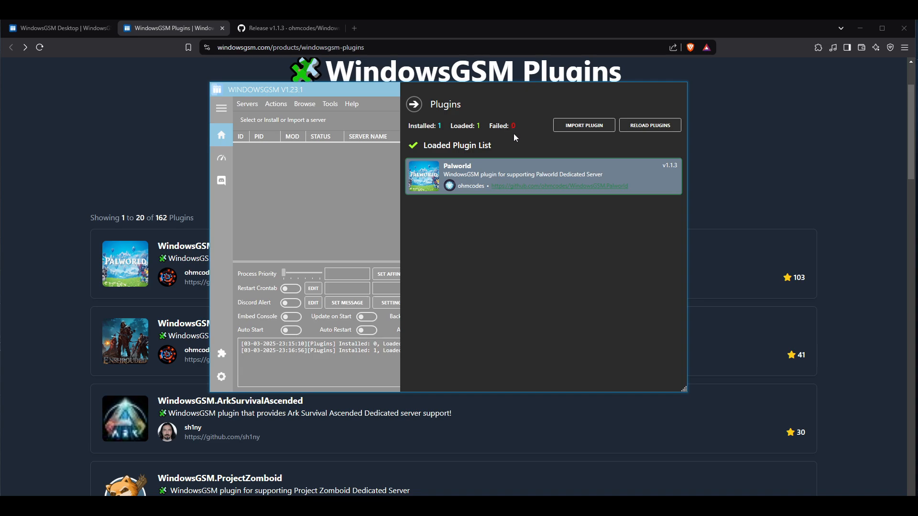
# Step: Switch to the browser, read the open issue "Wrong release versioning" of the Palworld plugin and return to the repository's main page
pyautogui.click(297, 29)
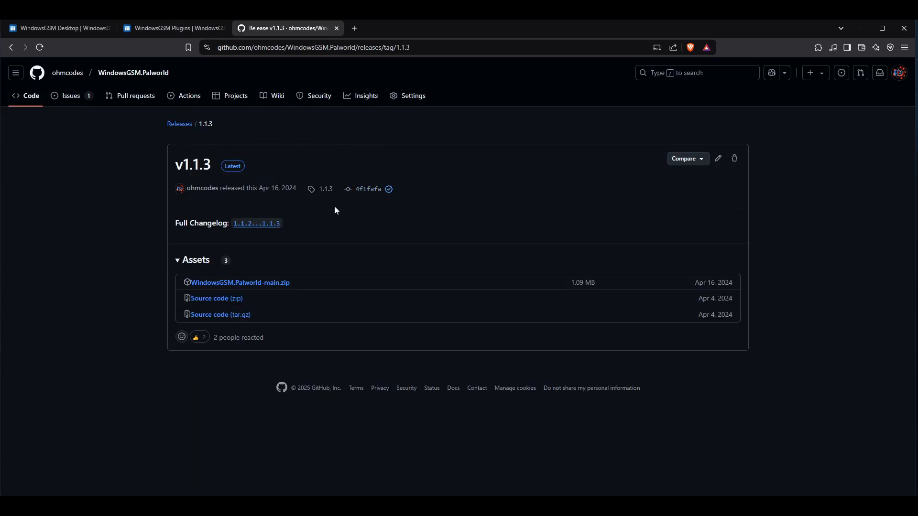
pyautogui.click(86, 101)
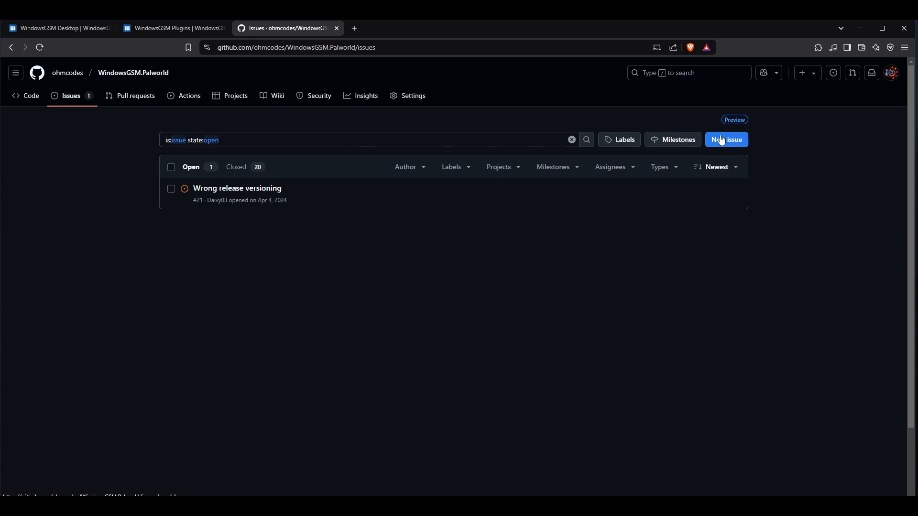
pyautogui.click(265, 192)
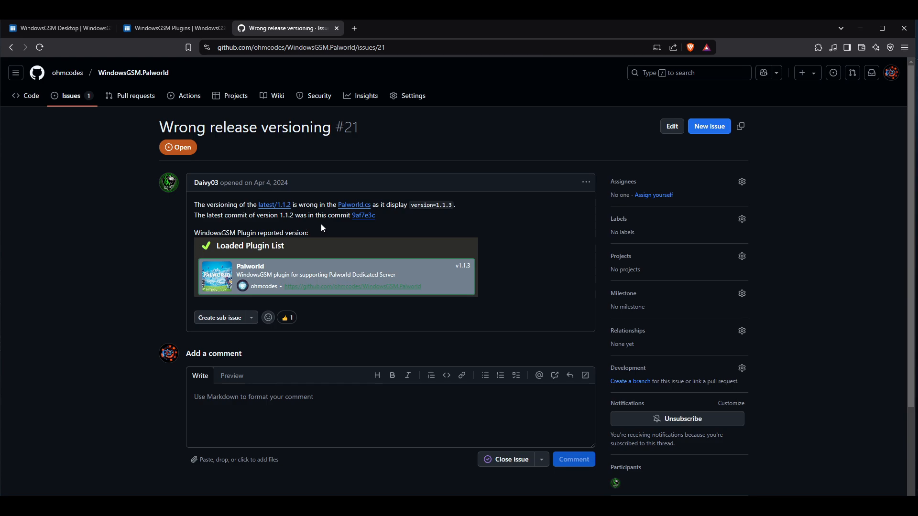
pyautogui.moveTo(439, 210); pyautogui.dragTo(311, 222)
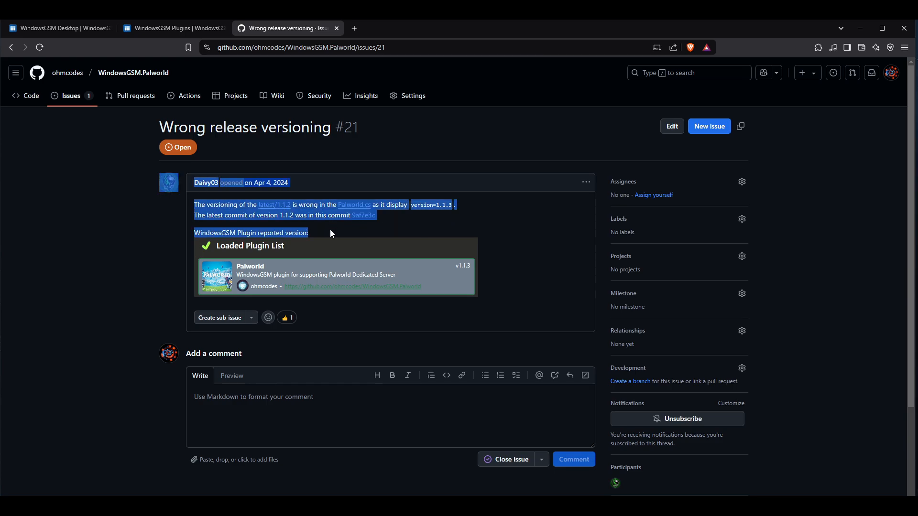
pyautogui.click(330, 233)
pyautogui.click(126, 77)
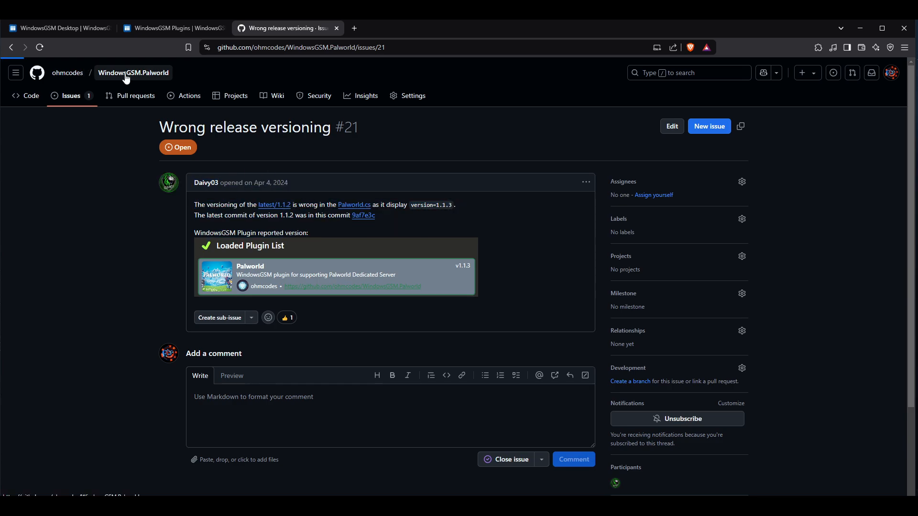
# Step: Switch back to WindowsGSM, close the plugin list and open the form for installing a new game server
pyautogui.click(185, 28)
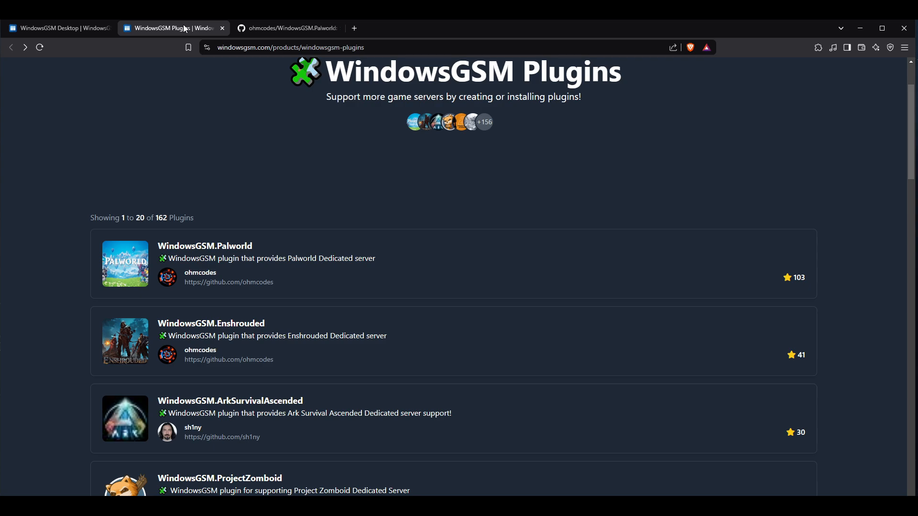
pyautogui.click(266, 30)
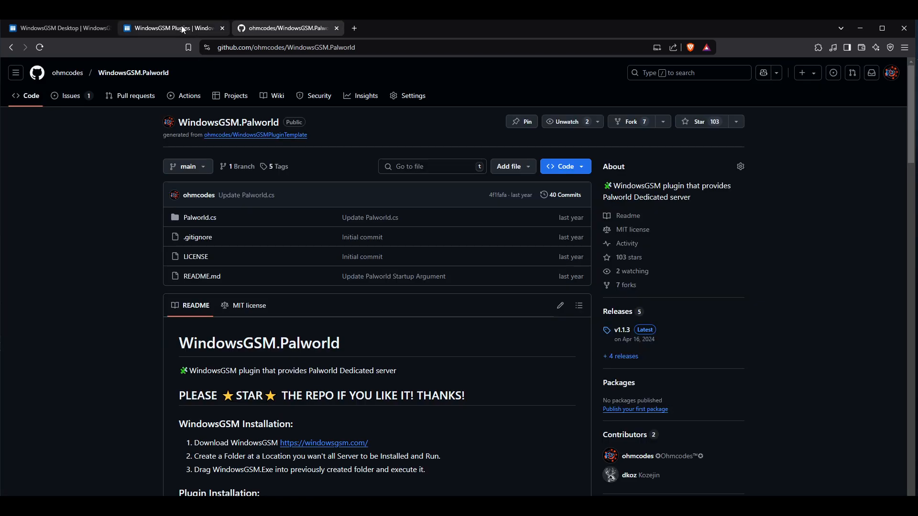
pyautogui.click(178, 30)
pyautogui.hotkey('alt', 'Tab')
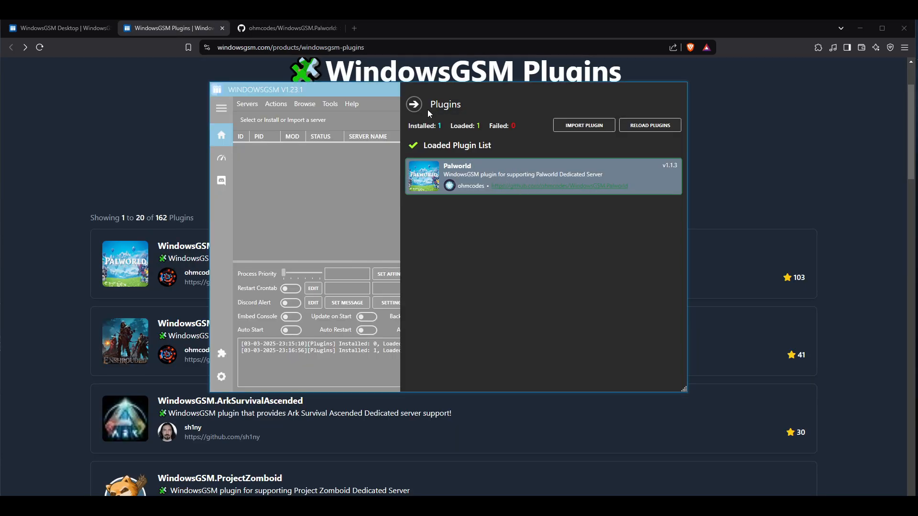
pyautogui.click(420, 106)
pyautogui.click(243, 105)
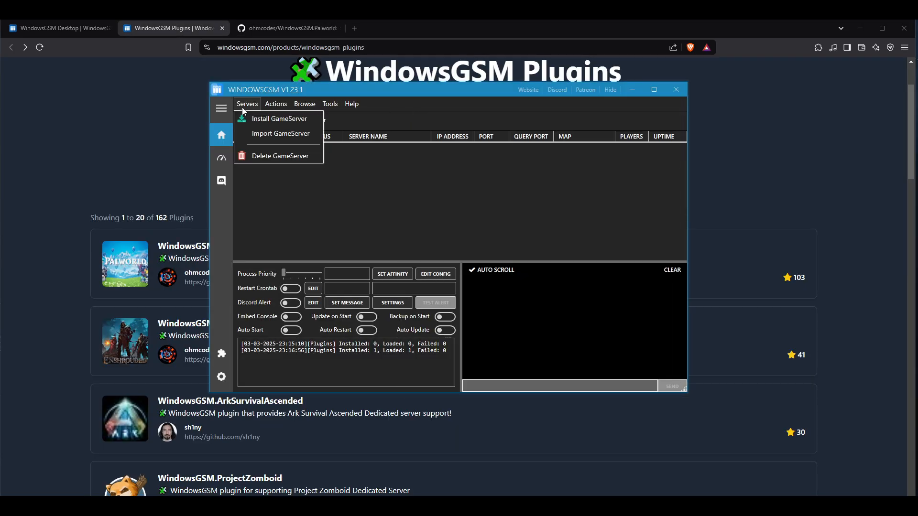
pyautogui.click(255, 119)
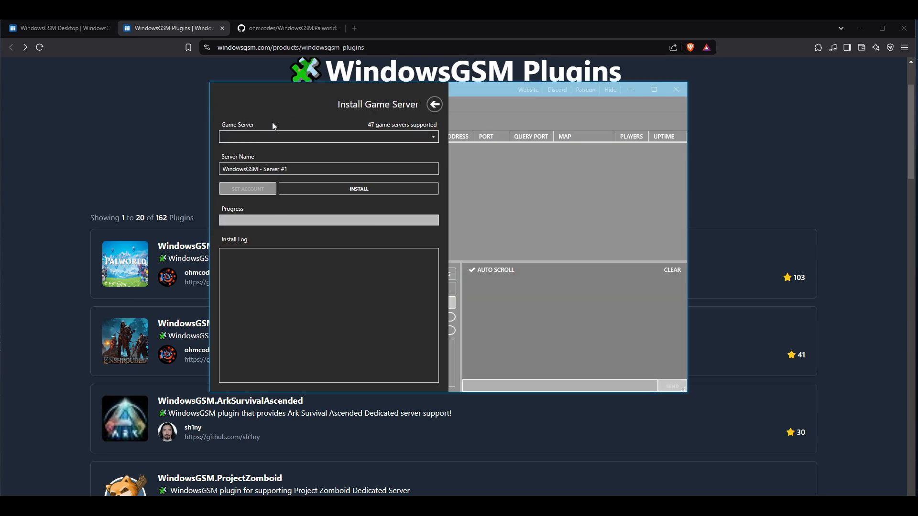
# Step: Choose Palworld Dedicated Server [Palworld.cs] as the Game Server to install
pyautogui.click(297, 137)
pyautogui.scroll(-2, 293, 206)
pyautogui.scroll(-4, 297, 236)
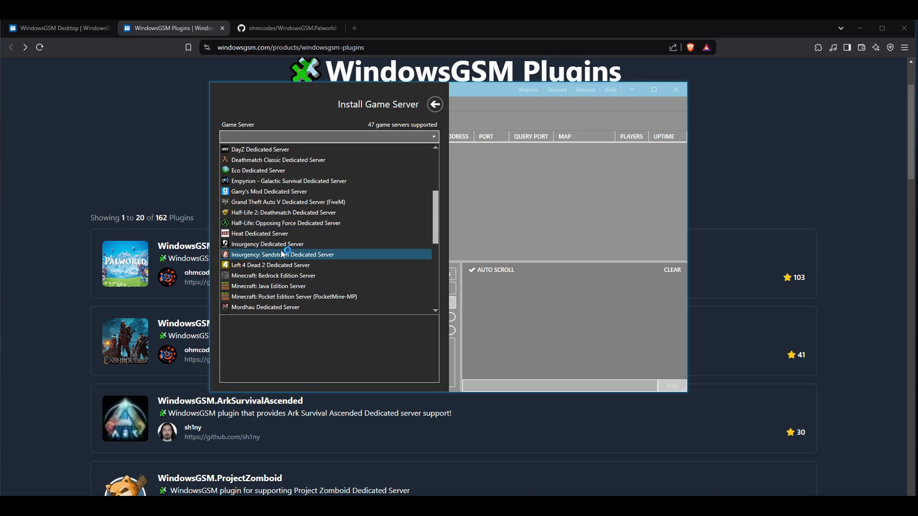
pyautogui.scroll(-1, 269, 242)
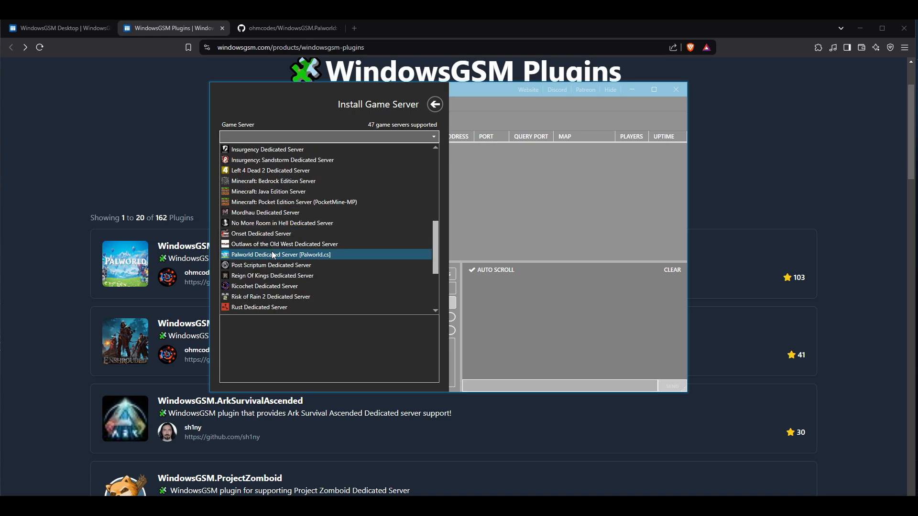
pyautogui.click(271, 253)
# Step: Name the server MyServer_Palworld and start its installation
pyautogui.moveTo(293, 169); pyautogui.dragTo(192, 168)
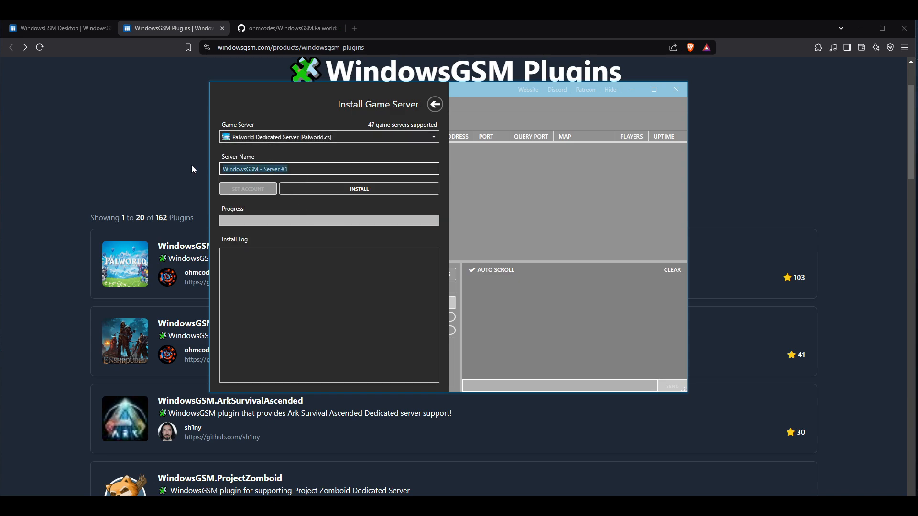
pyautogui.write('Palword')
pyautogui.press('BackSpace')
pyautogui.press('BackSpace')
pyautogui.press('BackSpace')
pyautogui.press('BackSpace')
pyautogui.press('BackSpace')
pyautogui.press('BackSpace')
pyautogui.press('BackSpace')
pyautogui.write('MyServer_Palworld')
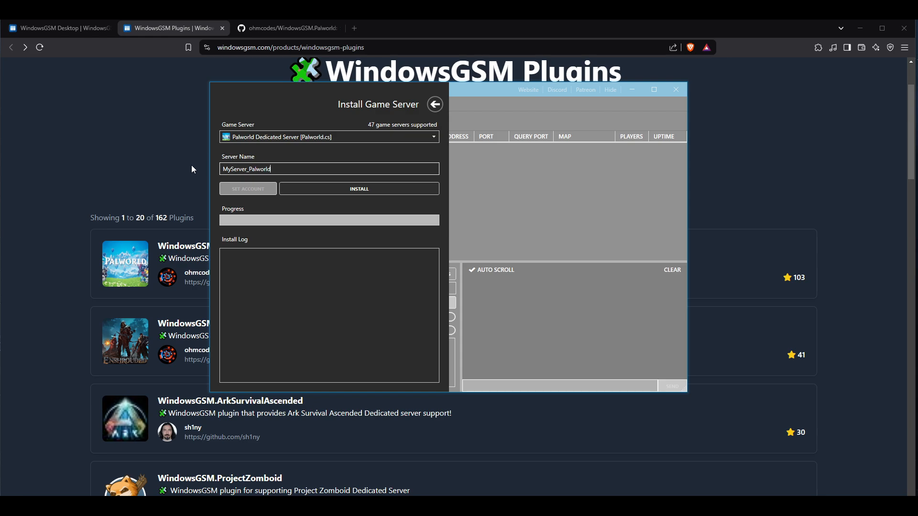
pyautogui.click(328, 189)
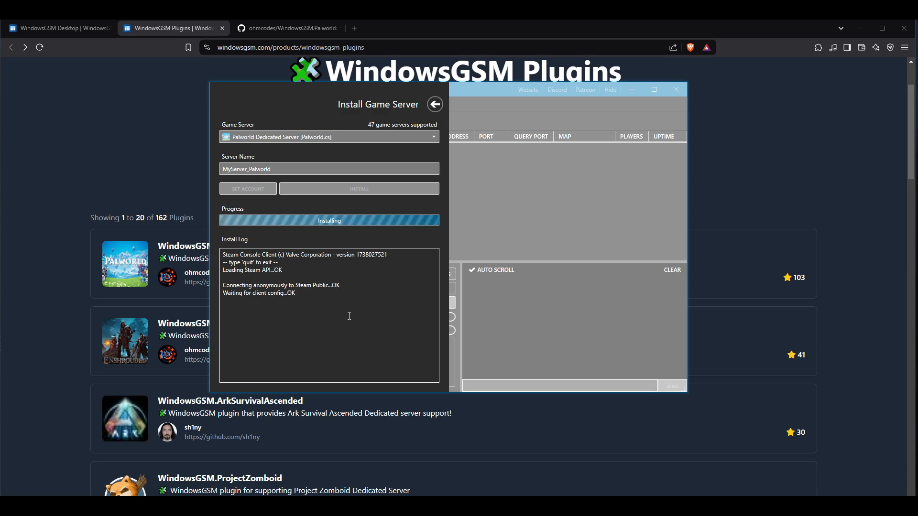
# Step: Switch to the WGSM folder in File Explorer and inspect its configs and bin folders and the steamcmd folder inside bin
pyautogui.click(147, 11)
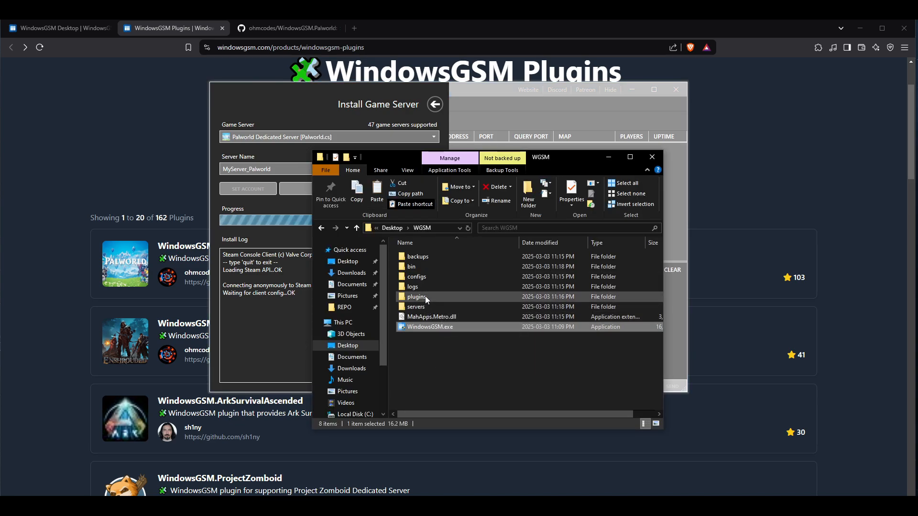
pyautogui.doubleClick(424, 277)
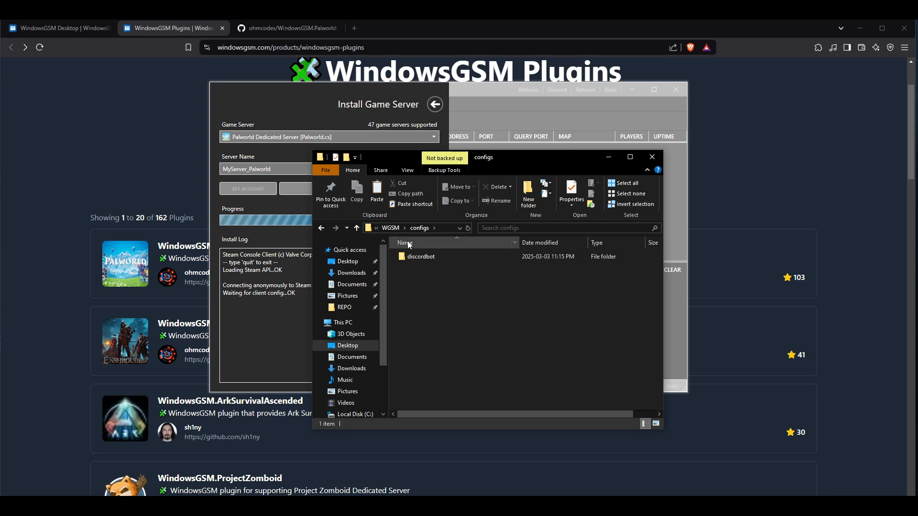
pyautogui.click(391, 228)
pyautogui.doubleClick(421, 264)
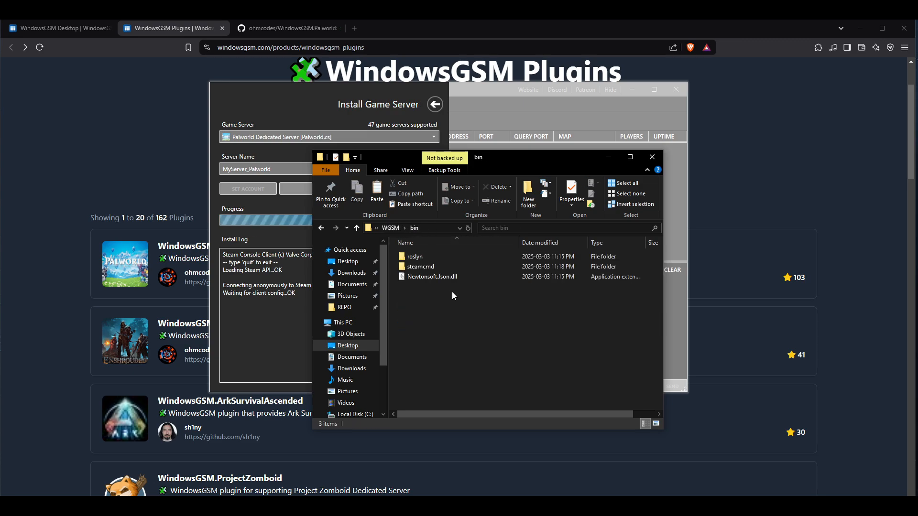
pyautogui.doubleClick(429, 266)
pyautogui.scroll(-4, 443, 302)
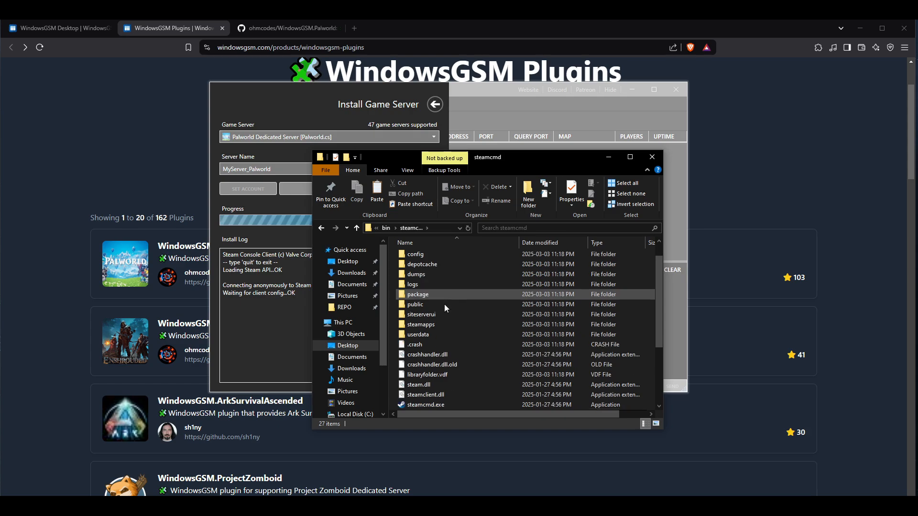
pyautogui.scroll(-1, 446, 337)
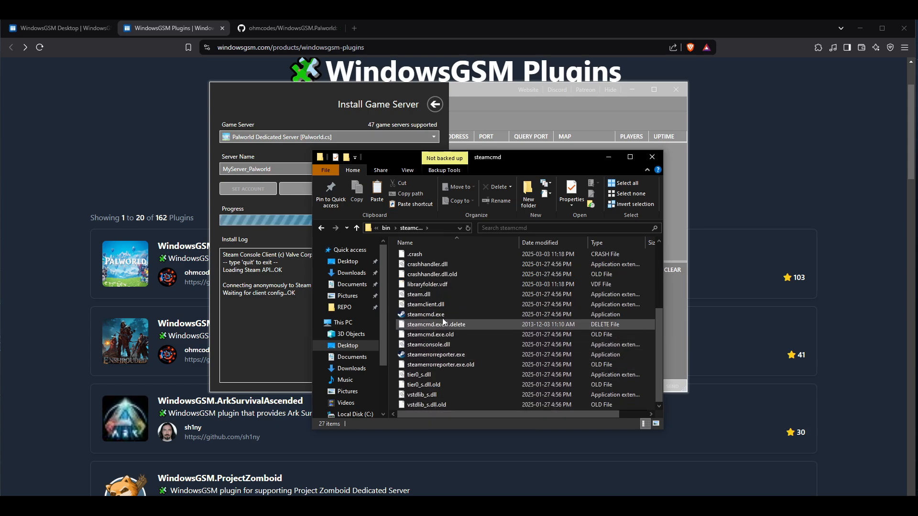
pyautogui.scroll(3, 447, 354)
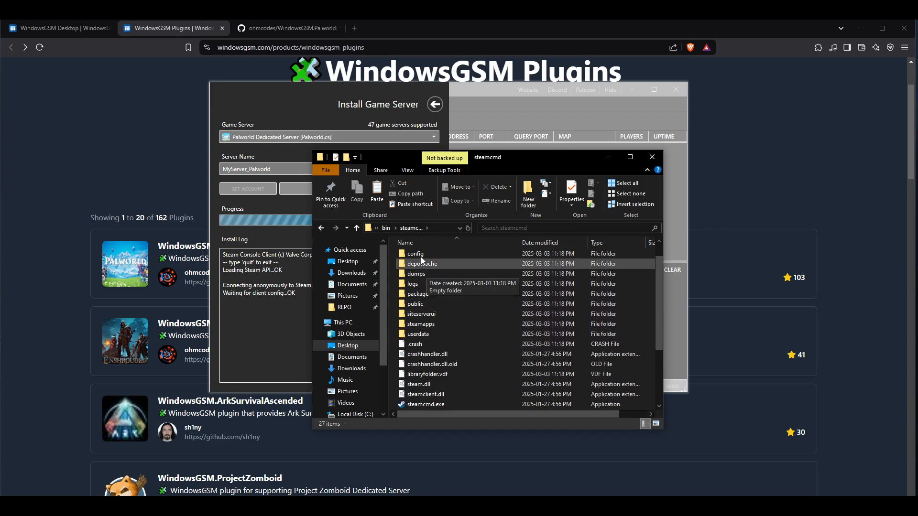
# Step: Look through the roslyn folder inside bin, recheck the steamcmd folder, and return to bin
pyautogui.click(387, 229)
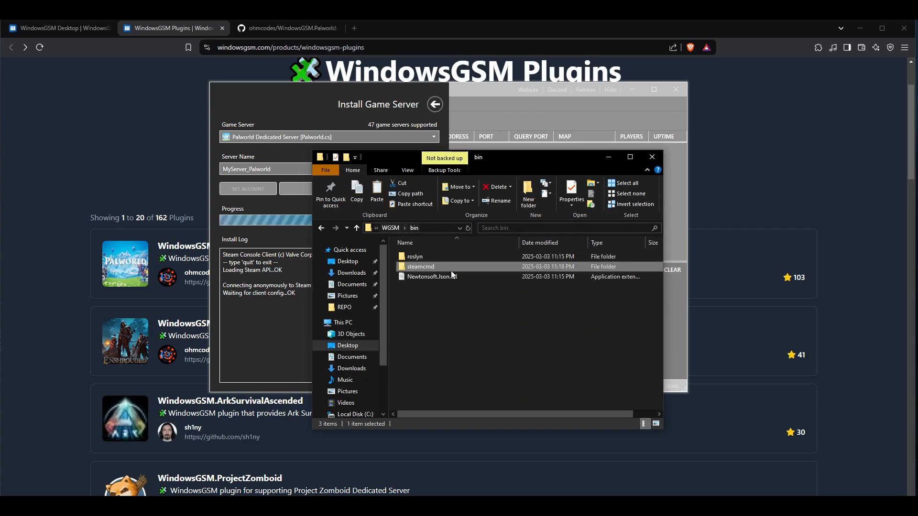
pyautogui.doubleClick(424, 257)
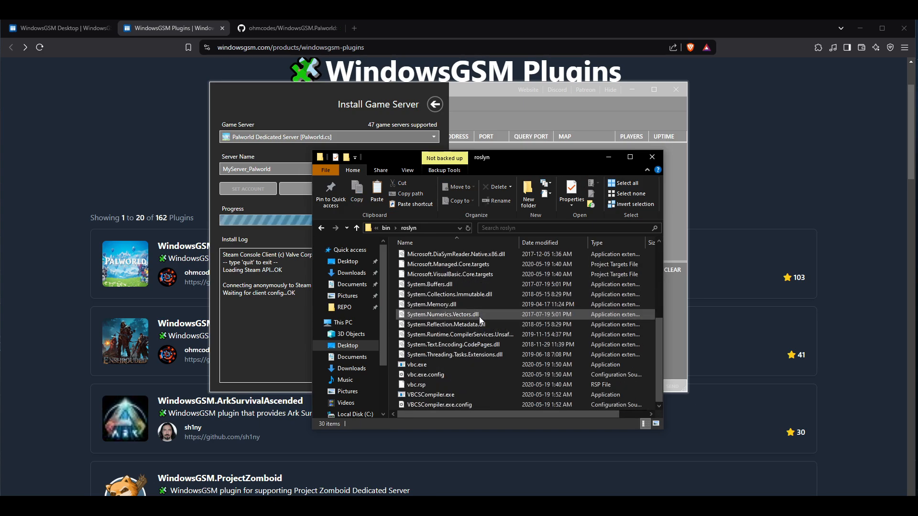
pyautogui.scroll(5, 479, 316)
pyautogui.click(385, 228)
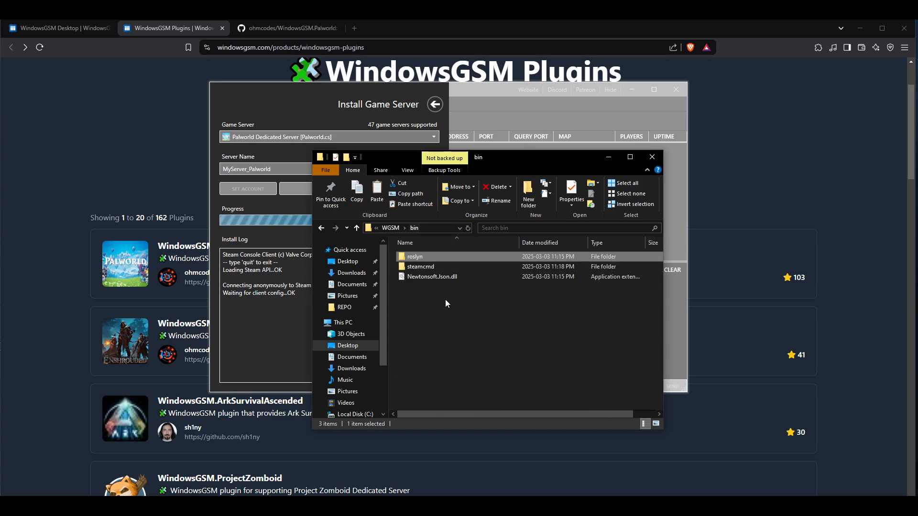
pyautogui.doubleClick(430, 265)
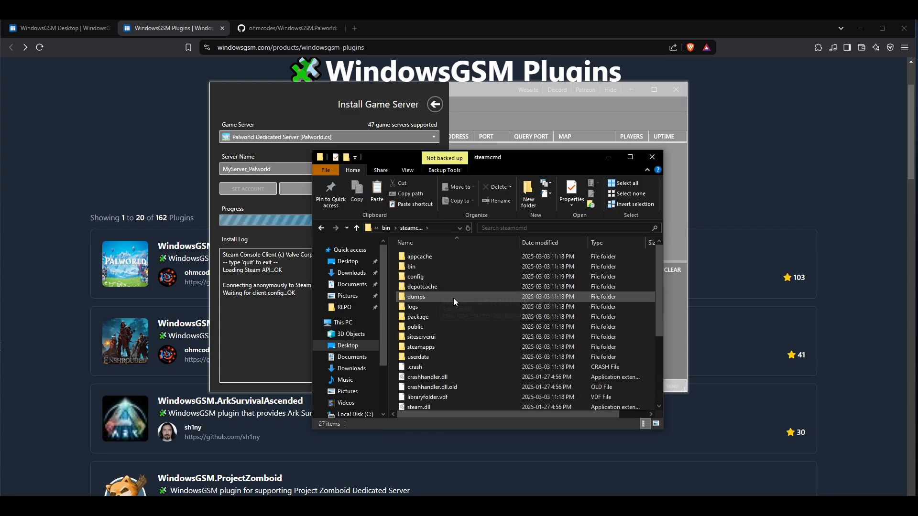
pyautogui.scroll(-3, 473, 348)
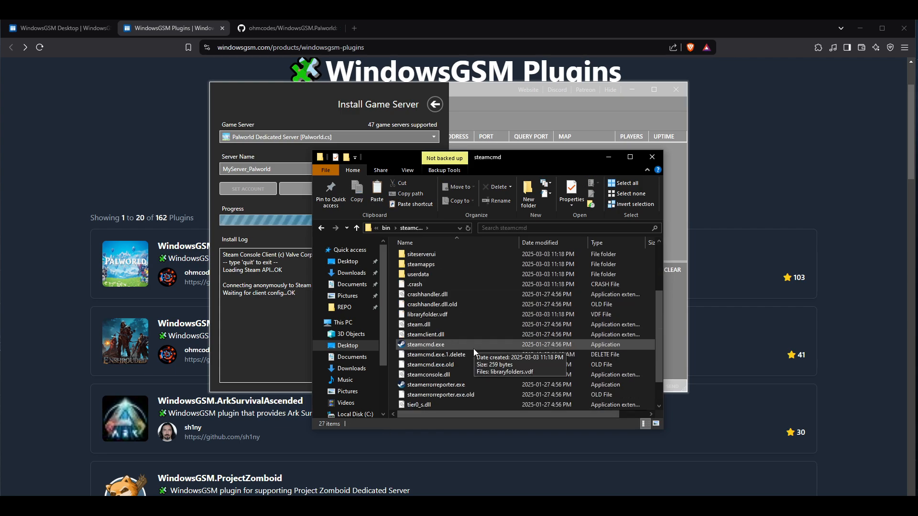
pyautogui.scroll(-1, 468, 325)
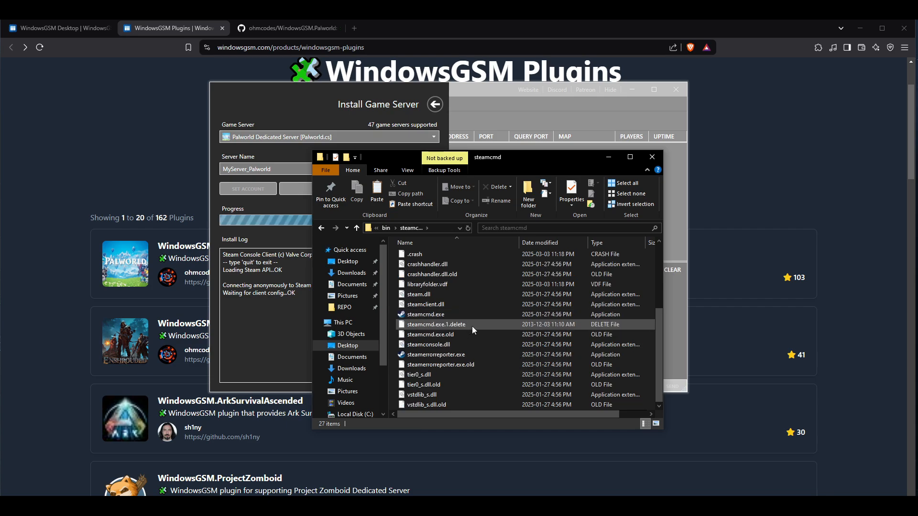
pyautogui.scroll(3, 443, 348)
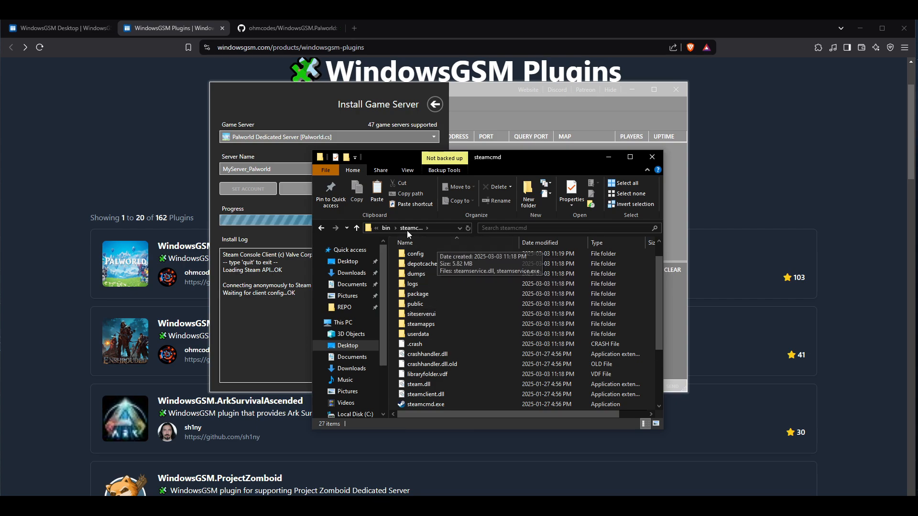
pyautogui.click(387, 228)
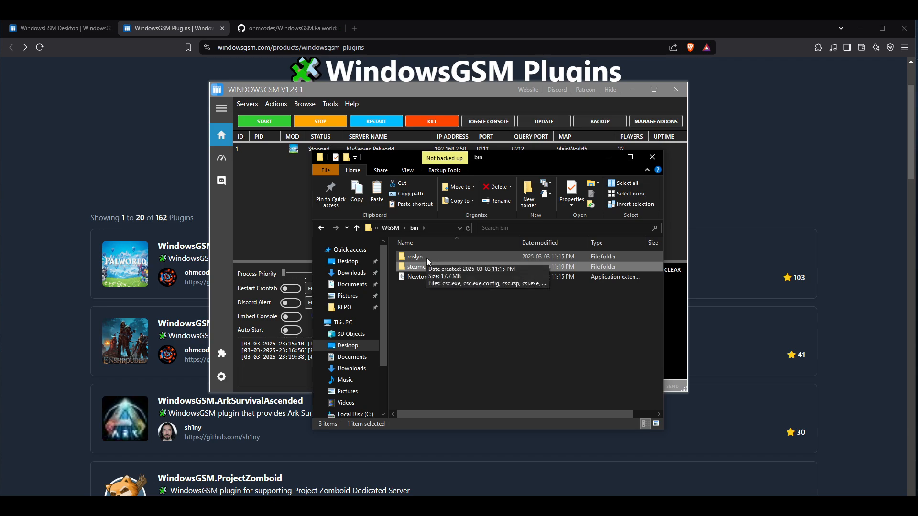
# Step: Switch back to WindowsGSM and open the form for installing another game server
pyautogui.click(265, 197)
pyautogui.click(222, 108)
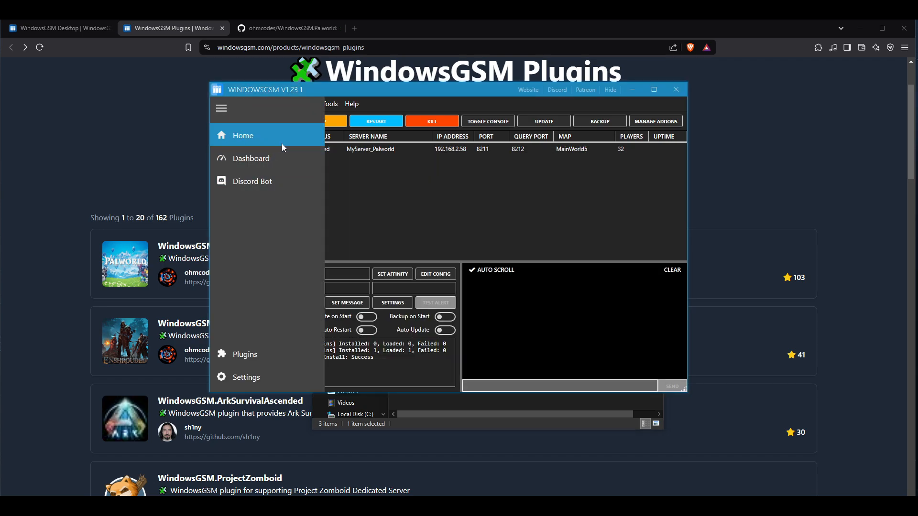
pyautogui.click(221, 109)
pyautogui.click(246, 104)
pyautogui.click(260, 119)
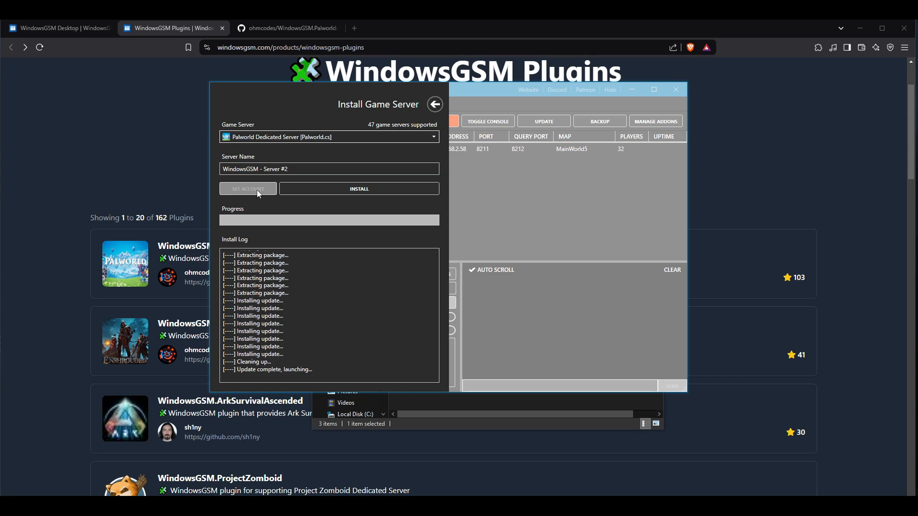
# Step: Try different Game Server choices, including Space Engineers, ARK: Survival Evolved and Conan Exiles, to check whether they allow setting an account
pyautogui.click(307, 139)
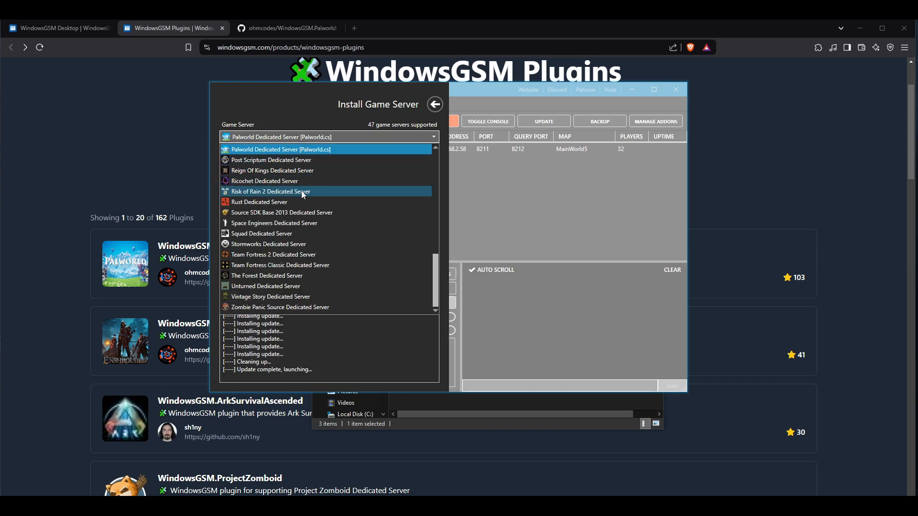
pyautogui.click(289, 223)
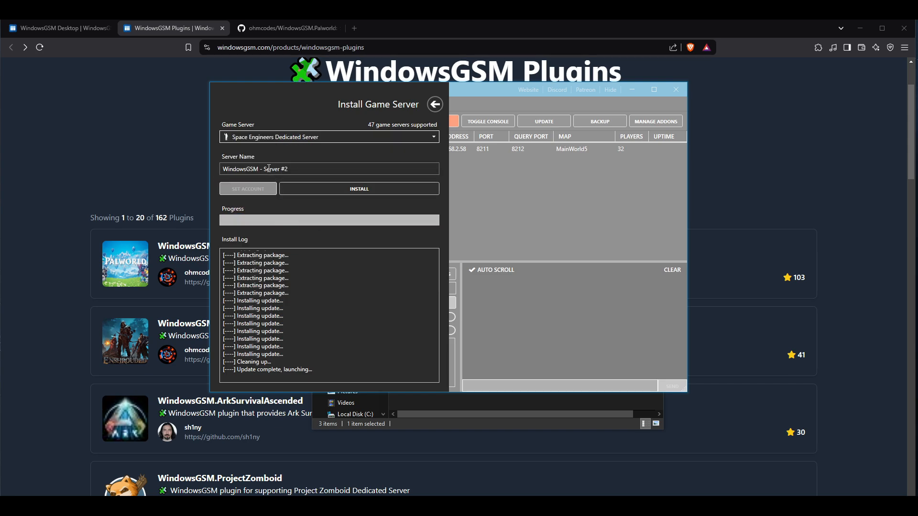
pyautogui.click(272, 137)
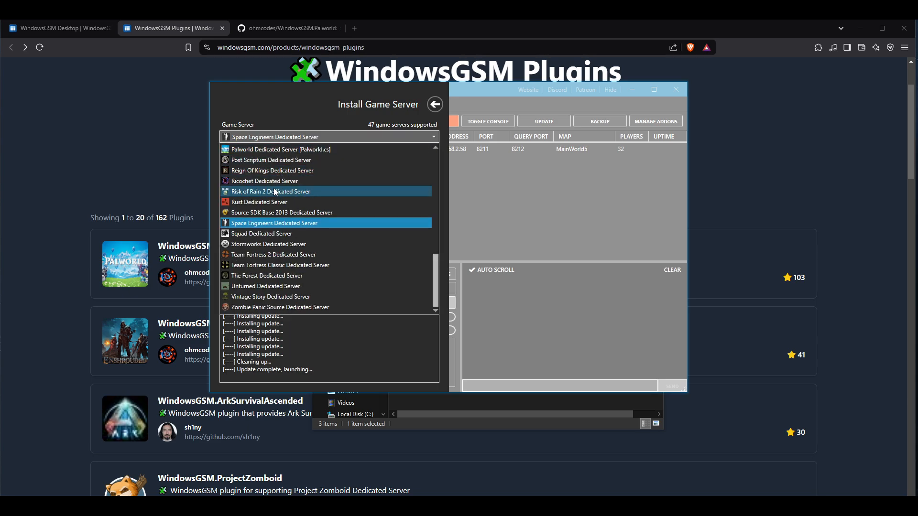
pyautogui.scroll(10, 278, 251)
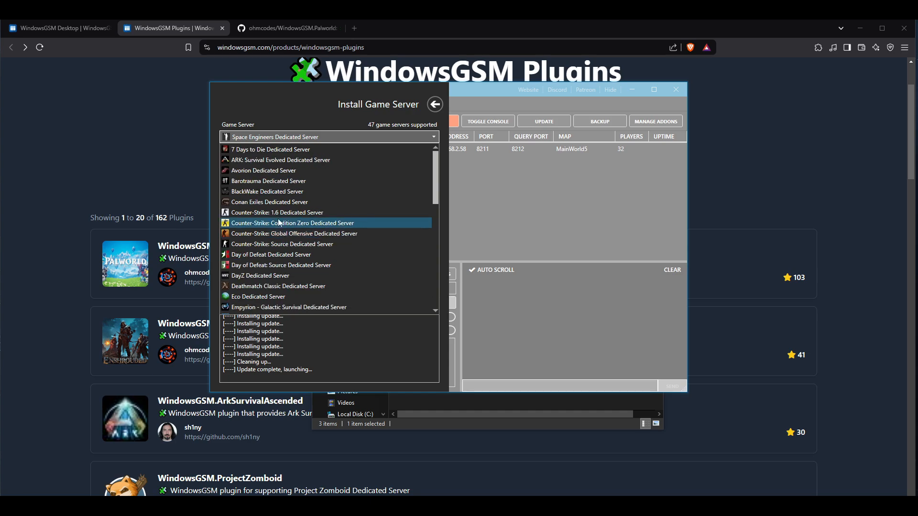
pyautogui.click(263, 160)
pyautogui.click(262, 138)
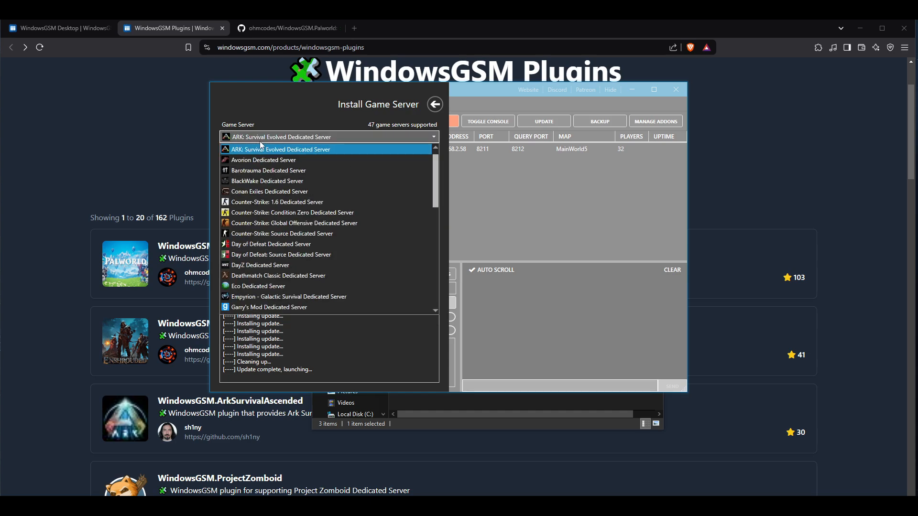
pyautogui.click(261, 163)
pyautogui.click(266, 140)
pyautogui.click(257, 182)
pyautogui.click(267, 139)
pyautogui.click(265, 203)
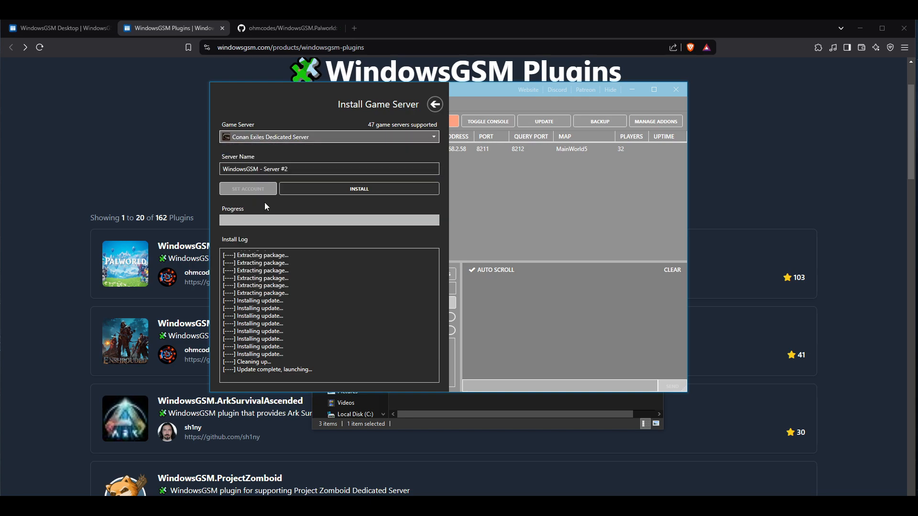
# Step: Choose DayZ Dedicated Server as the Game Server and open its Steam account file userData.txt
pyautogui.click(265, 139)
pyautogui.click(266, 139)
pyautogui.scroll(-1, 265, 137)
pyautogui.click(263, 137)
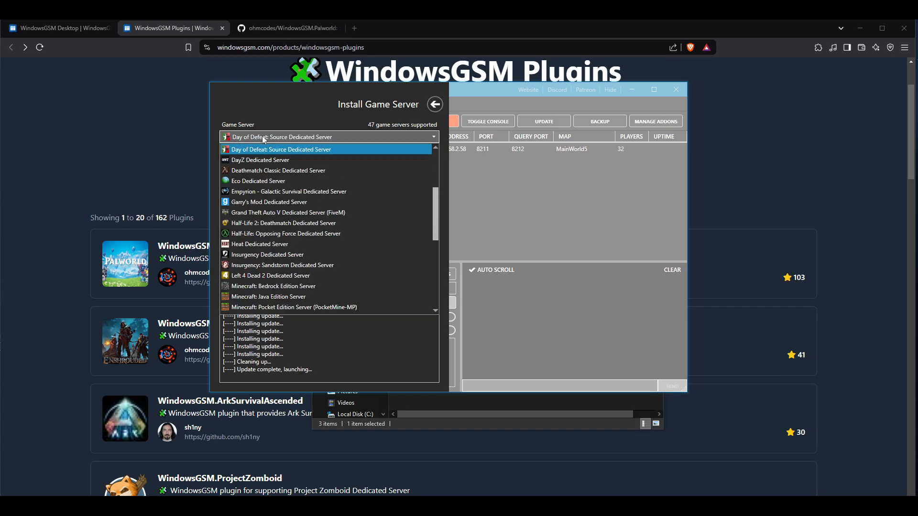
pyautogui.click(259, 160)
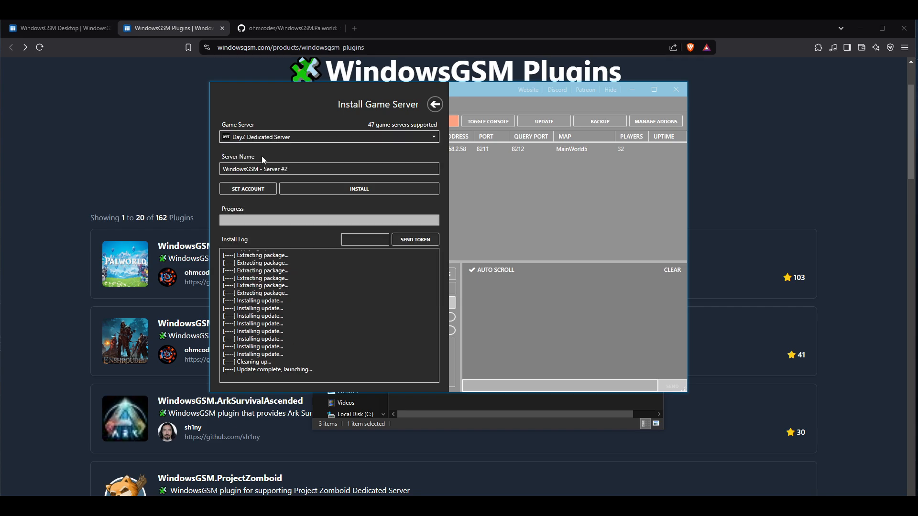
pyautogui.click(251, 189)
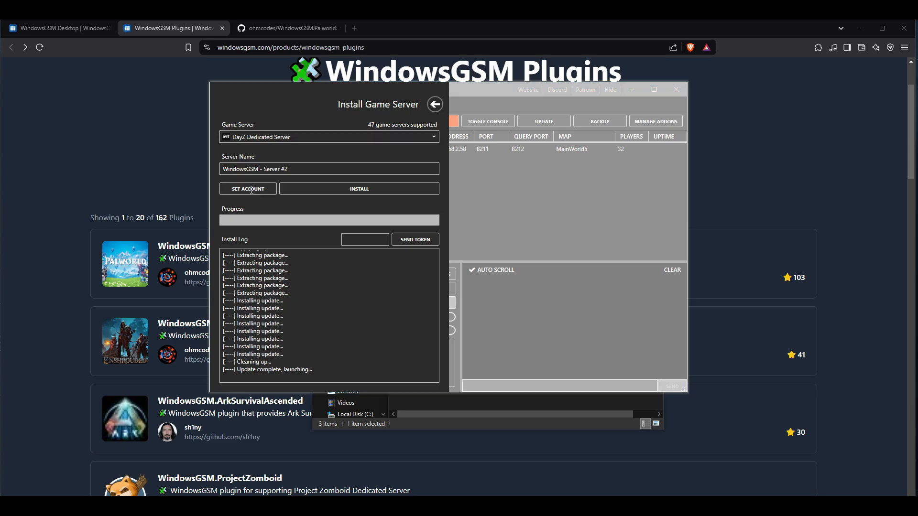
pyautogui.moveTo(300, 161); pyautogui.dragTo(471, 173)
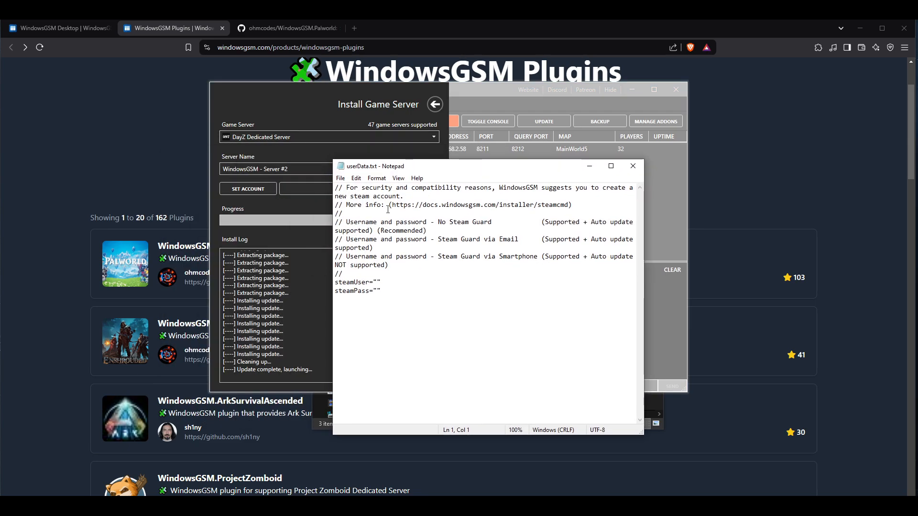
# Step: Read the comments in userData.txt about creating a new Steam account and the supported Steam Guard options
pyautogui.moveTo(349, 188); pyautogui.dragTo(391, 195)
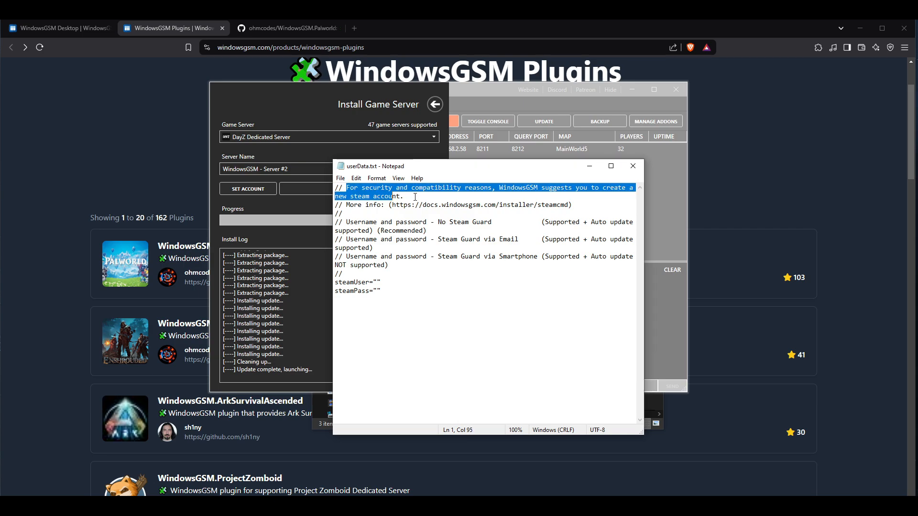
pyautogui.click(409, 196)
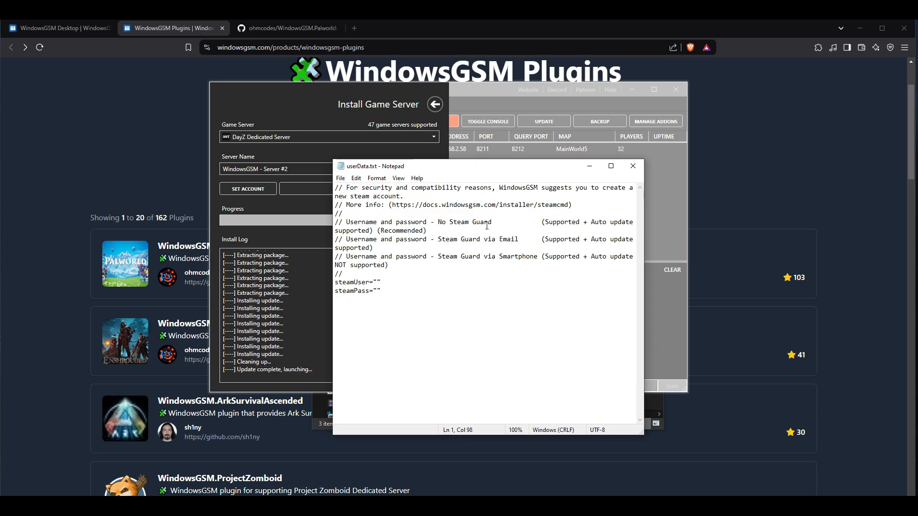
pyautogui.moveTo(426, 223); pyautogui.dragTo(335, 187)
pyautogui.click(426, 222)
pyautogui.moveTo(499, 223); pyautogui.dragTo(366, 222)
pyautogui.moveTo(426, 231); pyautogui.dragTo(517, 226)
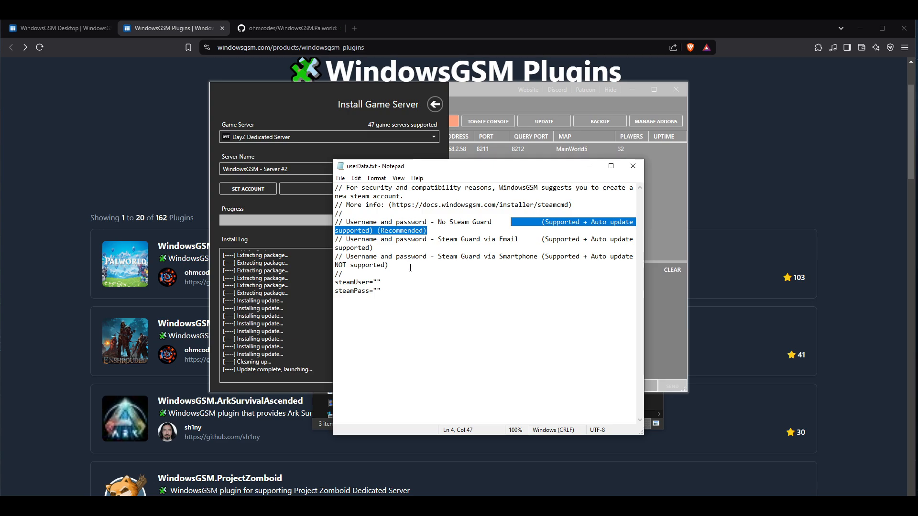
pyautogui.moveTo(410, 268); pyautogui.dragTo(556, 260)
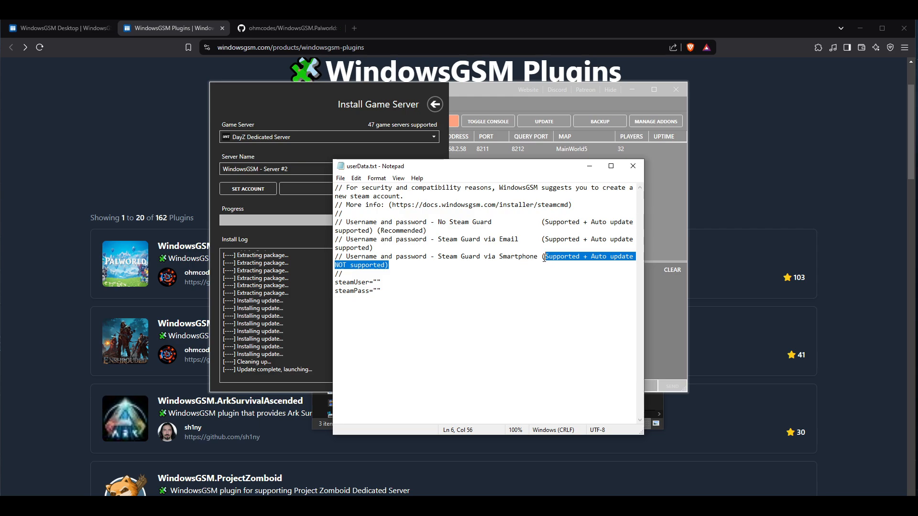
pyautogui.moveTo(549, 259); pyautogui.dragTo(466, 256)
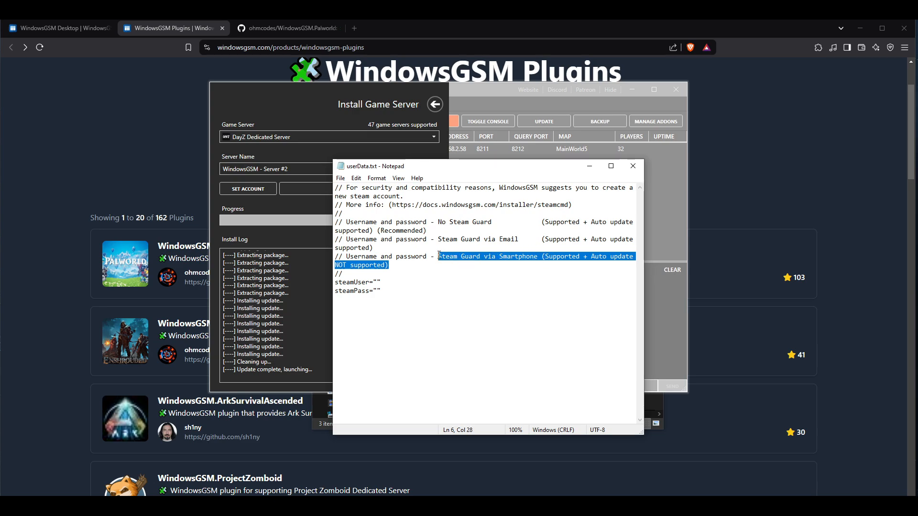
pyautogui.moveTo(450, 244); pyautogui.dragTo(349, 239)
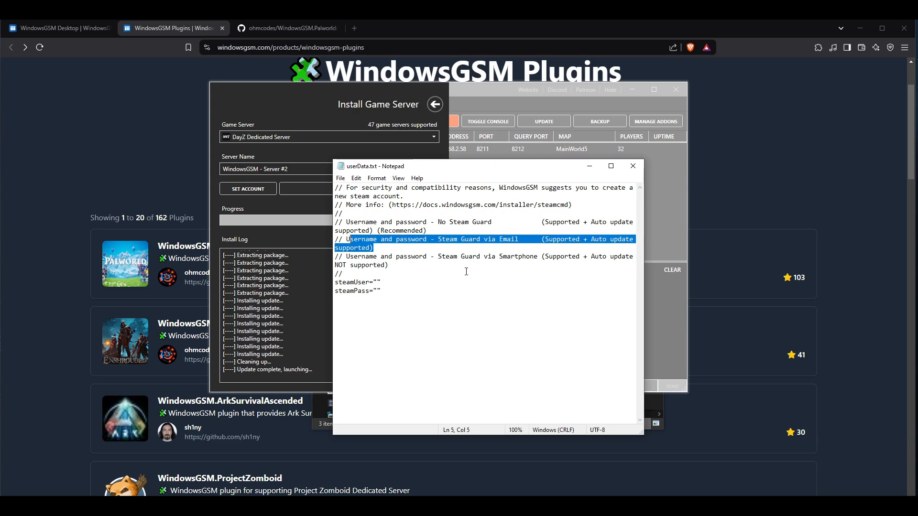
# Step: Examine the steamUser and steamPass lines in userData.txt and close the file without editing it
pyautogui.moveTo(389, 273); pyautogui.dragTo(428, 269)
pyautogui.click(408, 281)
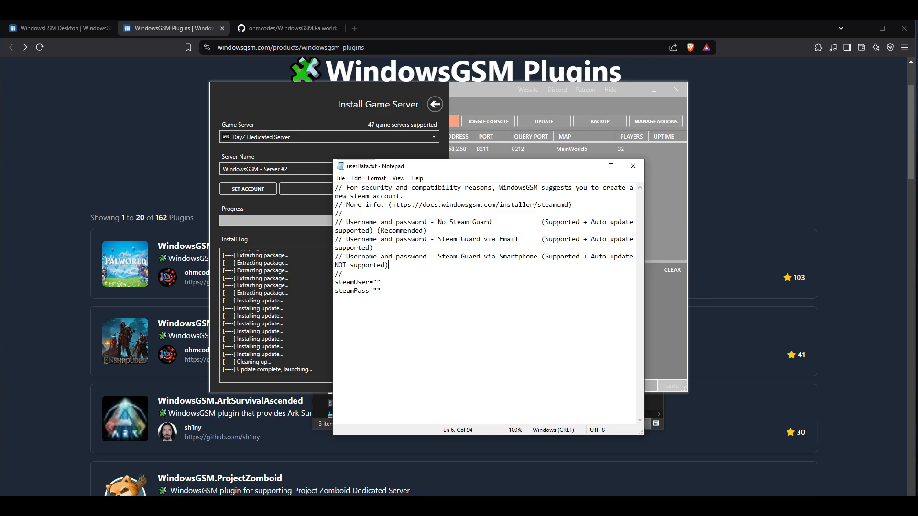
pyautogui.moveTo(394, 289); pyautogui.dragTo(335, 282)
pyautogui.click(389, 305)
pyautogui.click(381, 290)
pyautogui.click(632, 166)
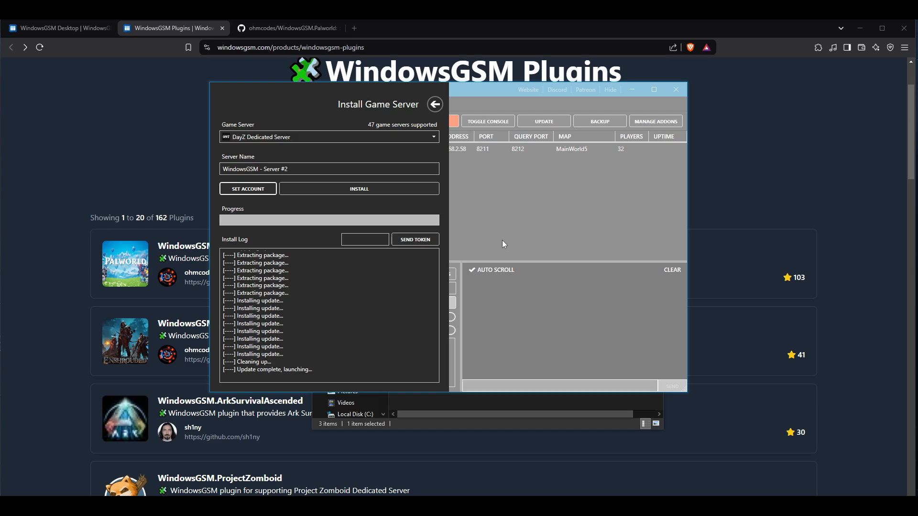
# Step: Leave the Install Game Server form without installing and select MyServer_Palworld in the server list
pyautogui.click(435, 104)
pyautogui.click(339, 152)
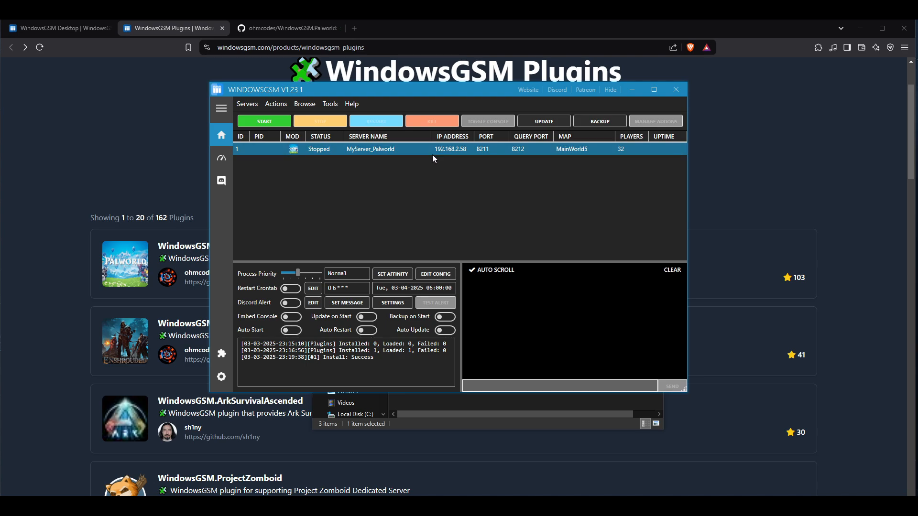
# Step: Open Palworld.cs in the plugin's GitHub repository and highlight the CreateServerCFG function in the code
pyautogui.click(274, 28)
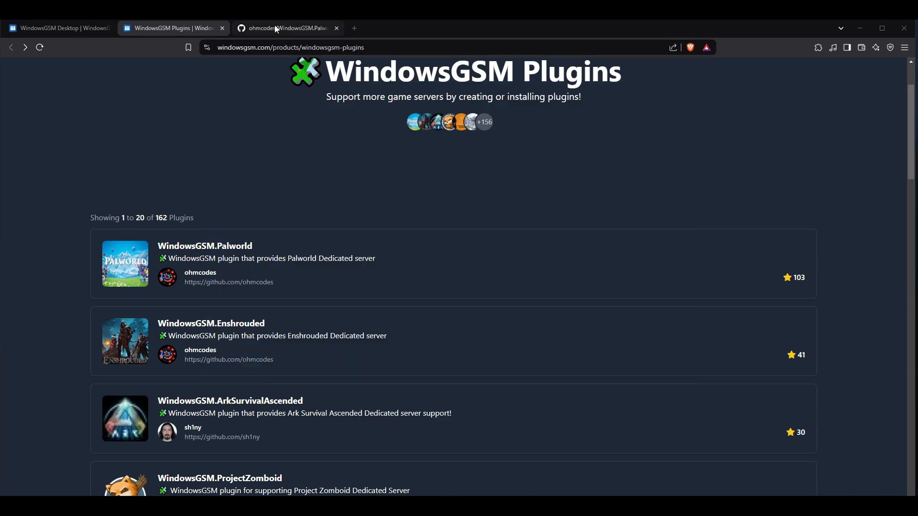
pyautogui.click(205, 222)
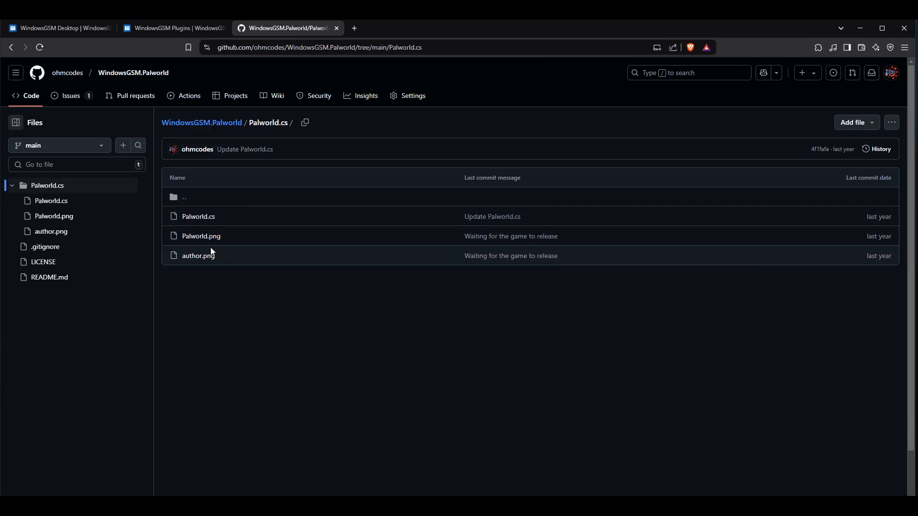
pyautogui.click(208, 219)
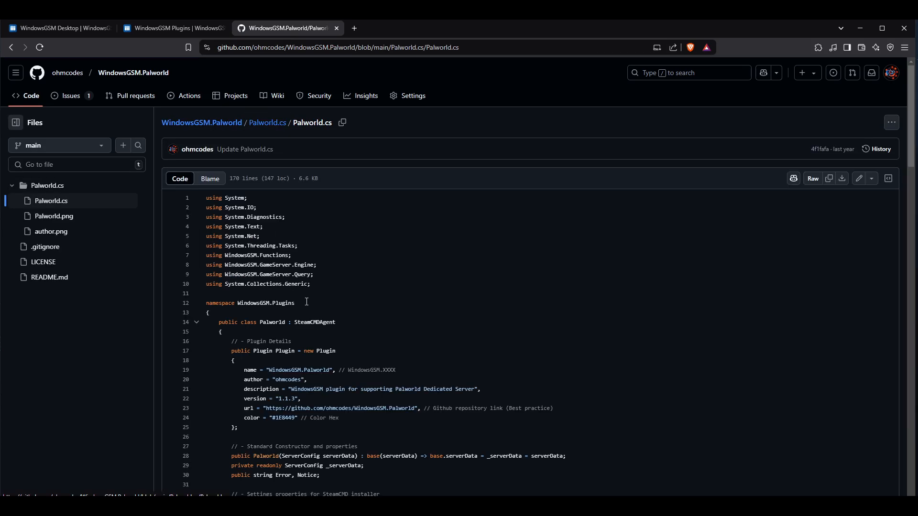
pyautogui.scroll(-7, 339, 303)
pyautogui.scroll(-3, 339, 304)
pyautogui.moveTo(238, 276); pyautogui.dragTo(232, 236)
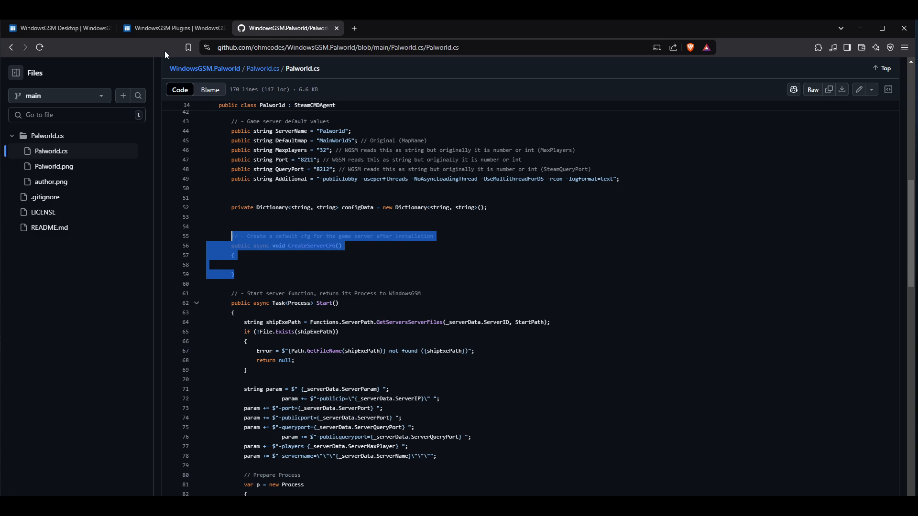
# Step: Switch to File Explorer and open the servers folder inside the WGSM folder
pyautogui.click(172, 28)
pyautogui.click(257, 30)
pyautogui.hotkey('alt', 'Tab')
pyautogui.click(455, 314)
pyautogui.click(395, 231)
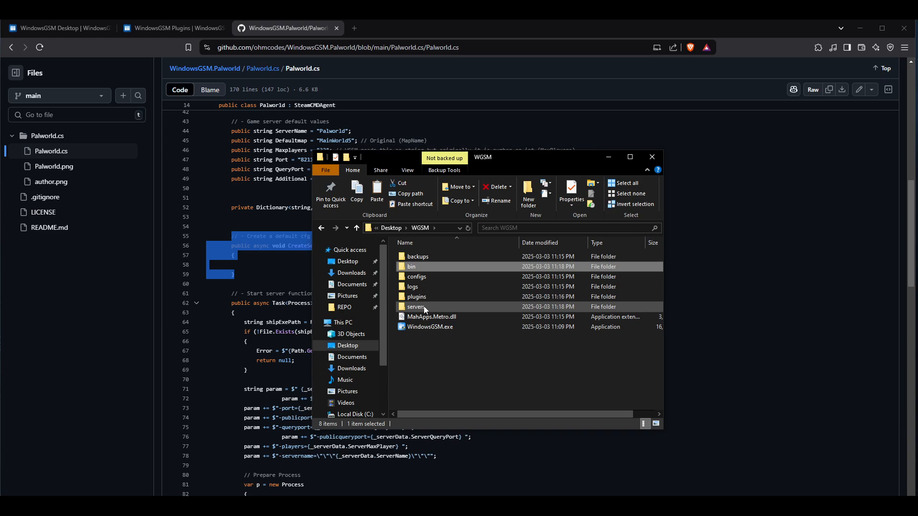
pyautogui.doubleClick(423, 305)
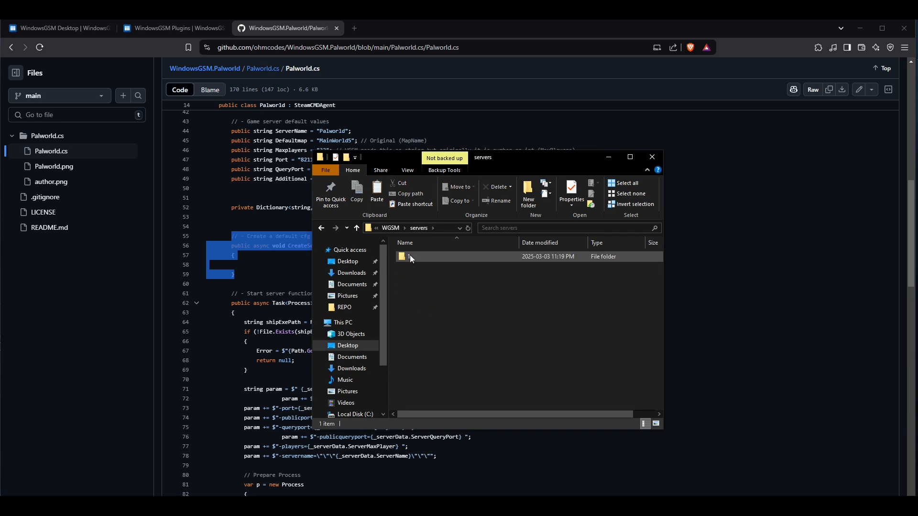
# Step: Bring WindowsGSM to the front and reposition its window over the browser
pyautogui.hotkey('alt', 'Tab')
pyautogui.moveTo(449, 91); pyautogui.dragTo(366, 83)
pyautogui.hotkey('alt', 'Tab')
pyautogui.moveTo(488, 56); pyautogui.dragTo(0, 55)
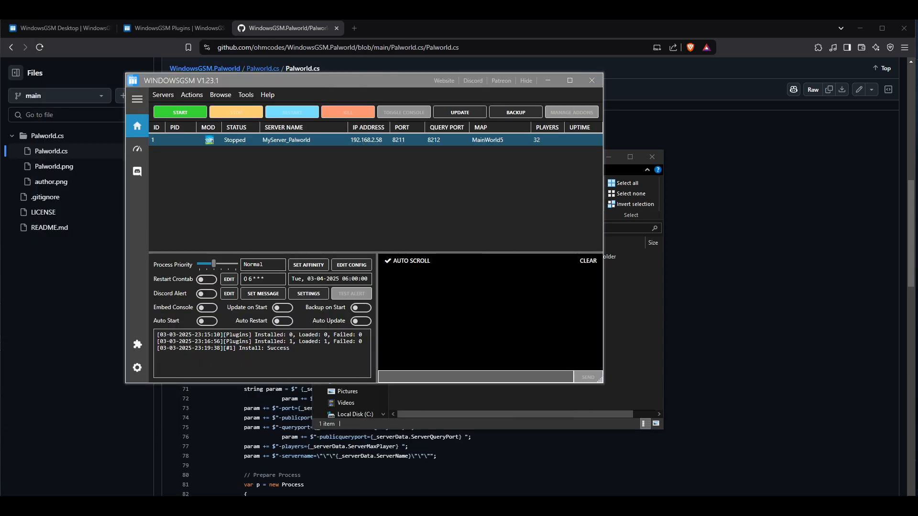
pyautogui.click(340, 84)
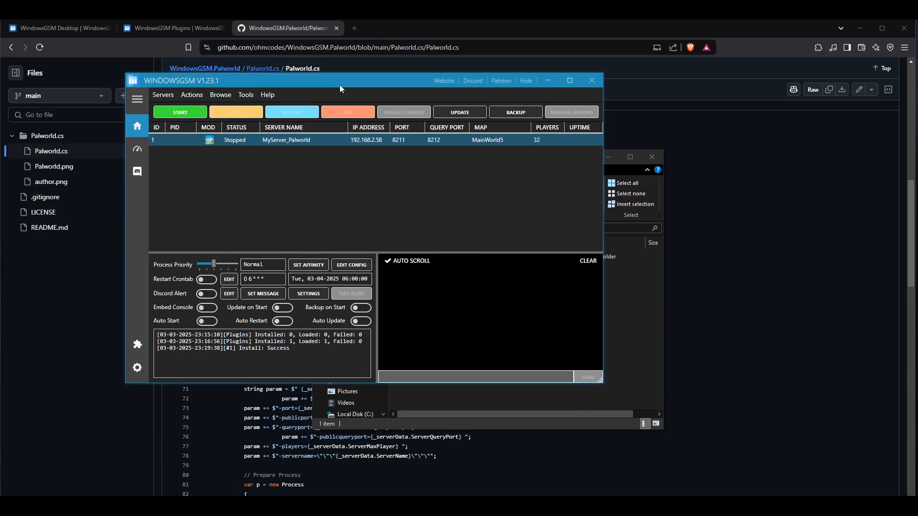
pyautogui.moveTo(330, 85); pyautogui.dragTo(358, 101)
# Step: View the contents of server folder 1 in File Explorer, move that window beside WindowsGSM, and return to the servers folder
pyautogui.click(250, 111)
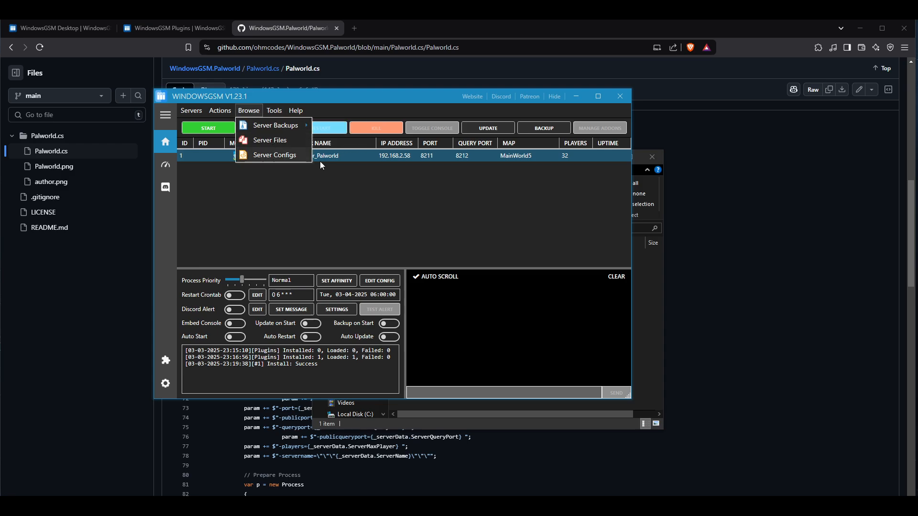
pyautogui.click(659, 305)
pyautogui.doubleClick(402, 258)
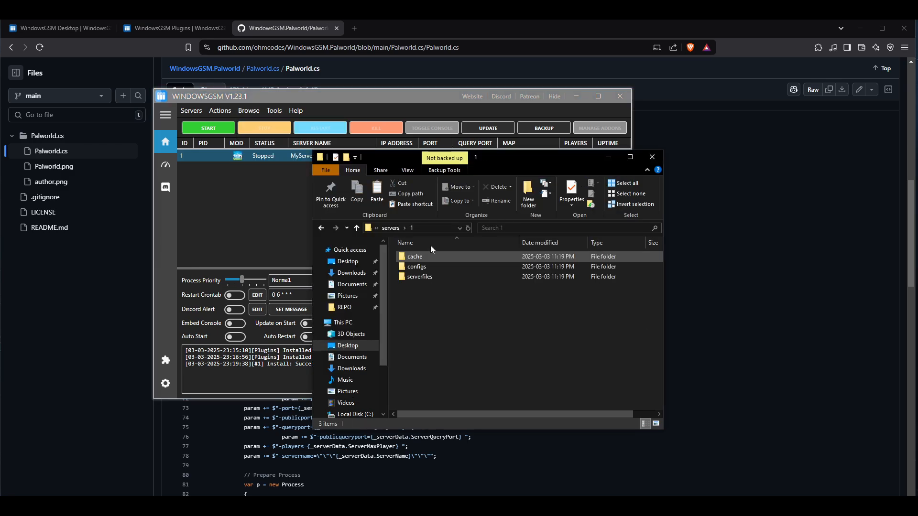
pyautogui.moveTo(446, 161); pyautogui.dragTo(565, 186)
pyautogui.click(511, 253)
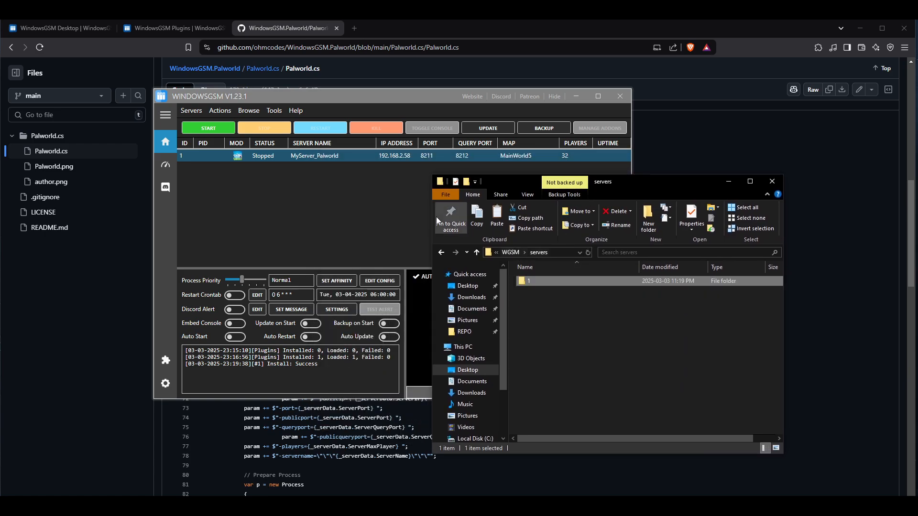
# Step: Open the serverfiles folder and the configs folder of MyServer_Palworld from WindowsGSM
pyautogui.click(260, 110)
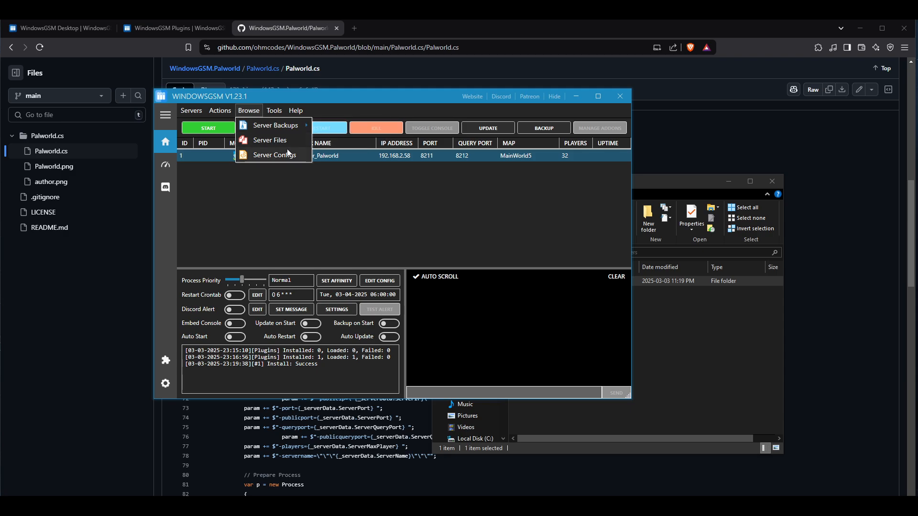
pyautogui.click(276, 155)
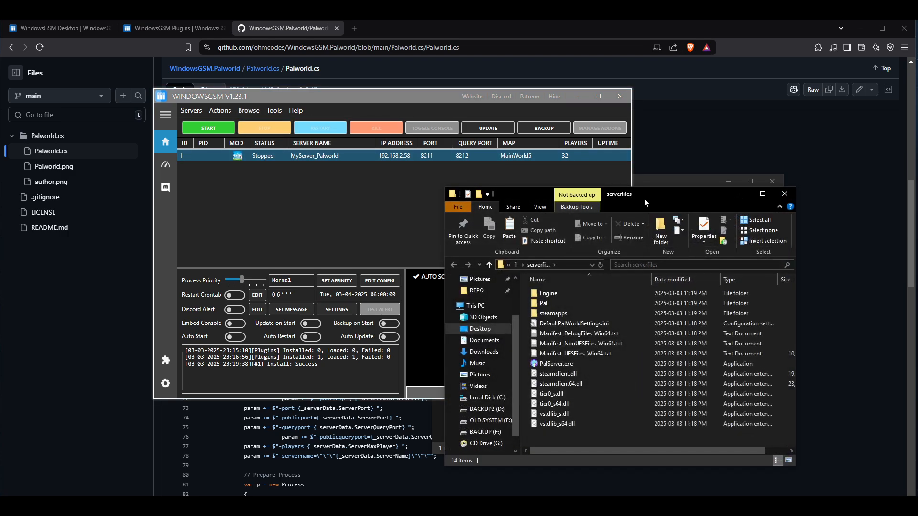
pyautogui.click(249, 110)
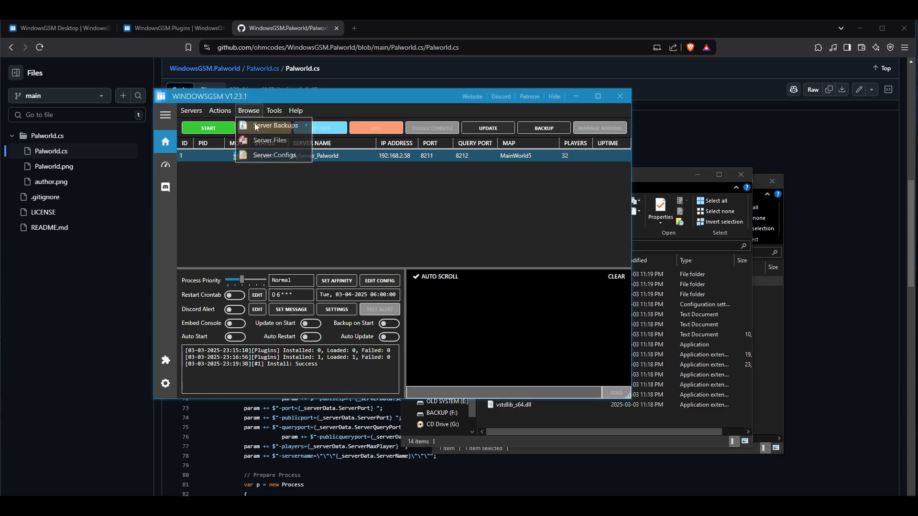
pyautogui.click(274, 156)
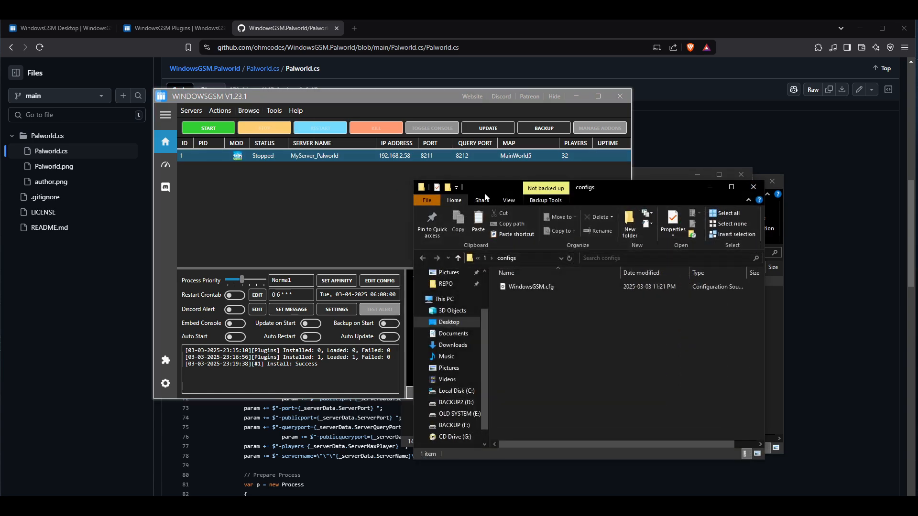
# Step: Open WindowsGSM.cfg from the configs folder in Notepad++ and enlarge its text
pyautogui.moveTo(641, 188); pyautogui.dragTo(382, 187)
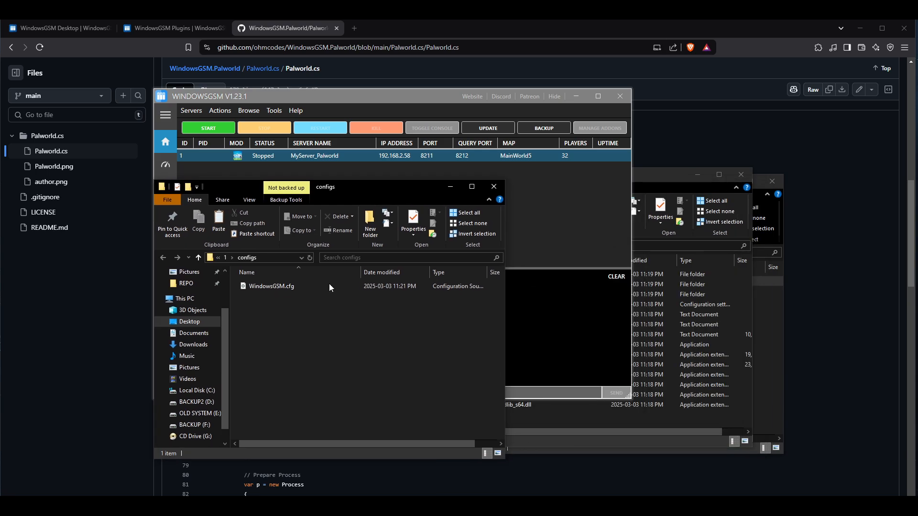
pyautogui.rightClick(291, 287)
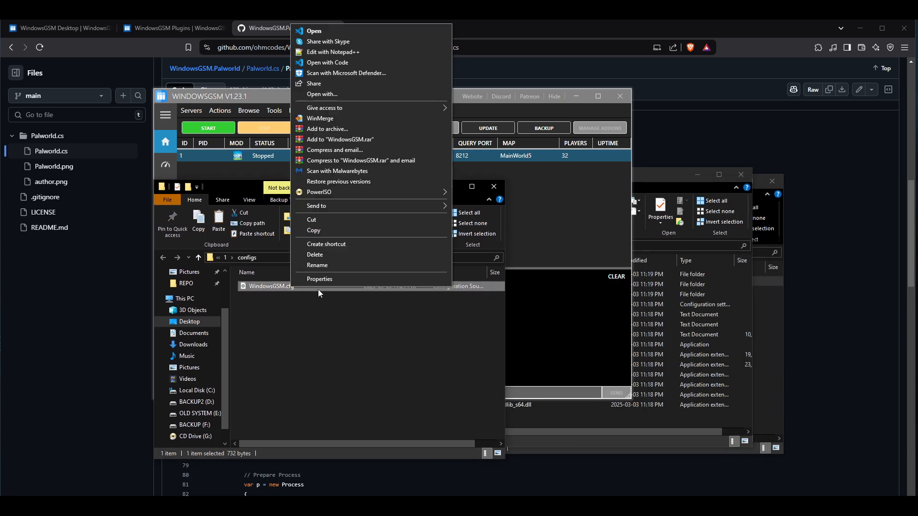
pyautogui.click(336, 51)
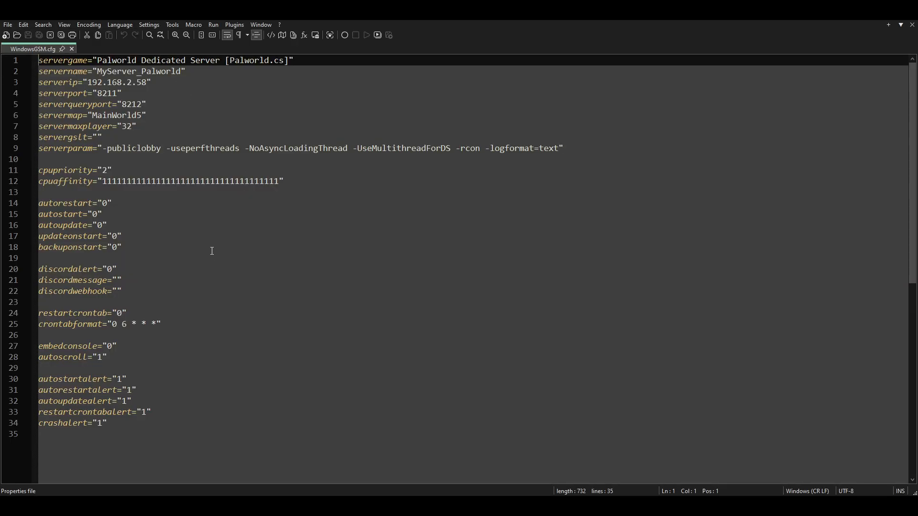
pyautogui.scroll(5, 211, 251)
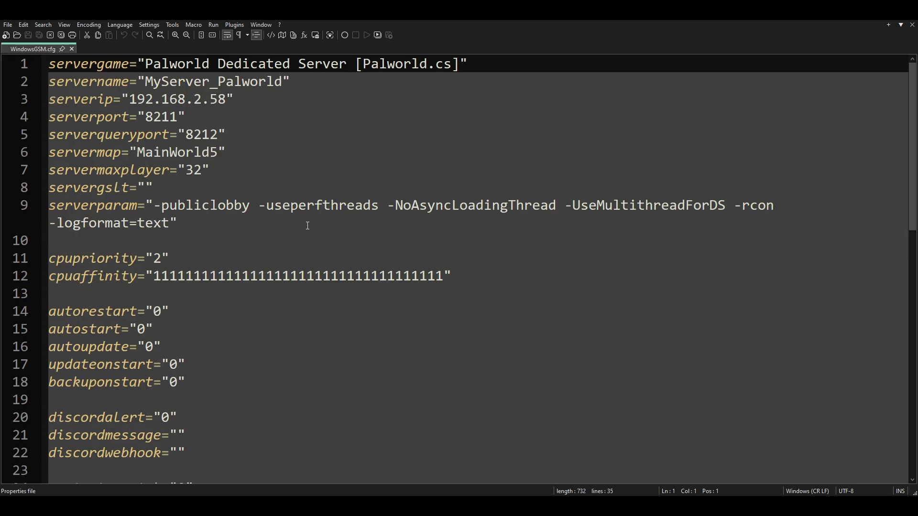
# Step: Examine the servergame, servername and serverip lines of WindowsGSM.cfg
pyautogui.moveTo(137, 64); pyautogui.dragTo(55, 64)
pyautogui.click(203, 82)
pyautogui.click(242, 146)
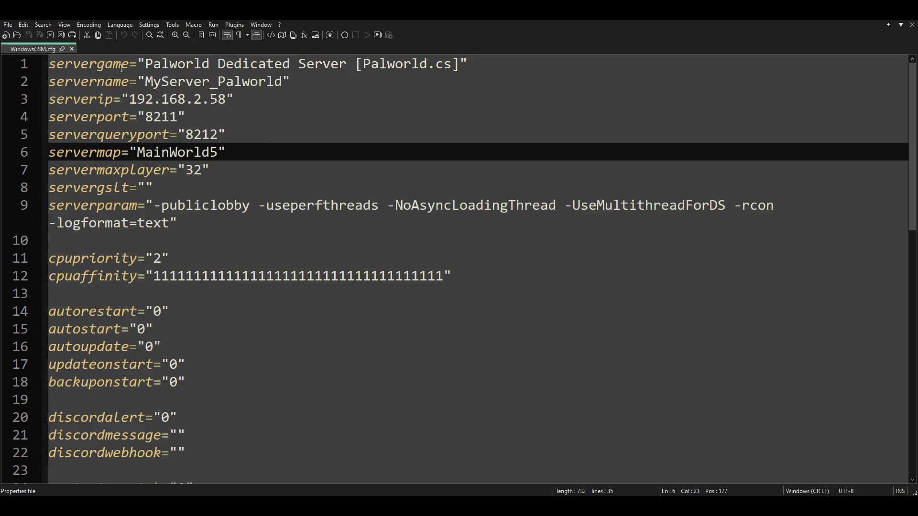
pyautogui.moveTo(129, 65); pyautogui.dragTo(266, 128)
pyautogui.moveTo(234, 99); pyautogui.dragTo(65, 97)
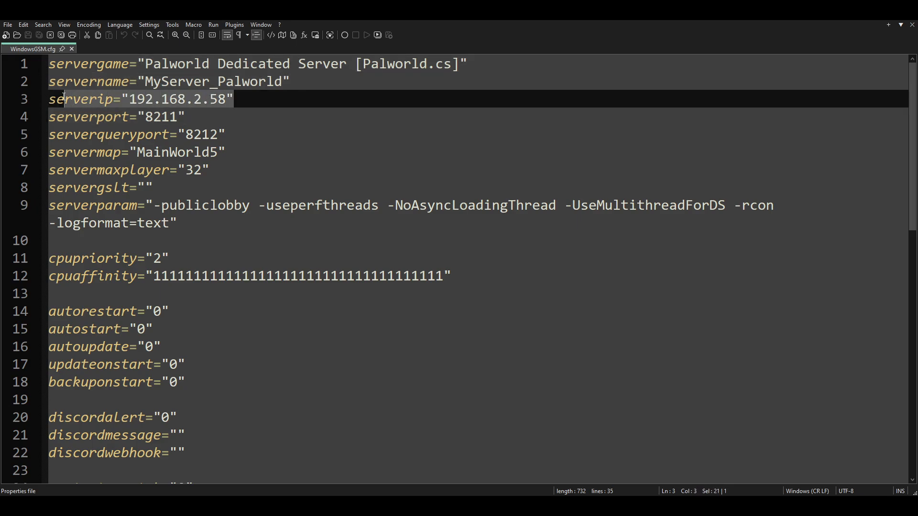
pyautogui.click(222, 123)
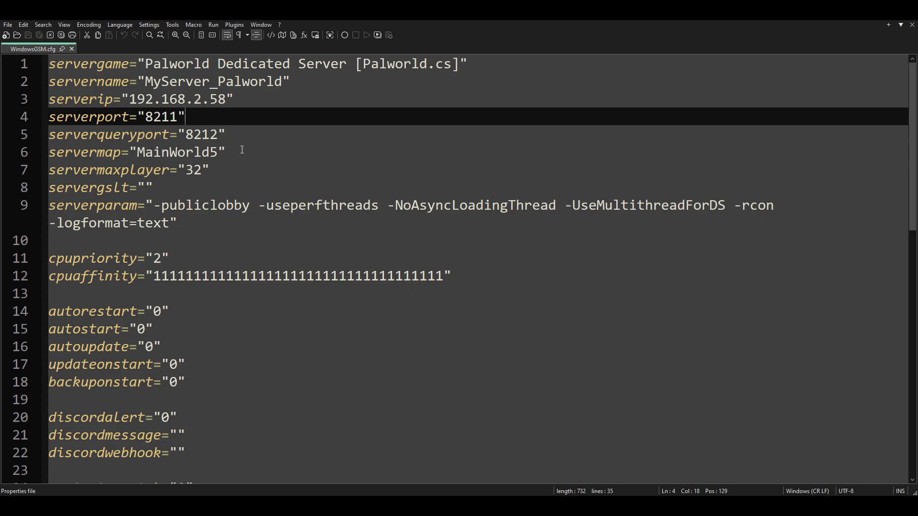
# Step: Examine the port, query port, servermap and servermaxplayer lines of WindowsGSM.cfg
pyautogui.moveTo(229, 154); pyautogui.dragTo(56, 85)
pyautogui.click(224, 153)
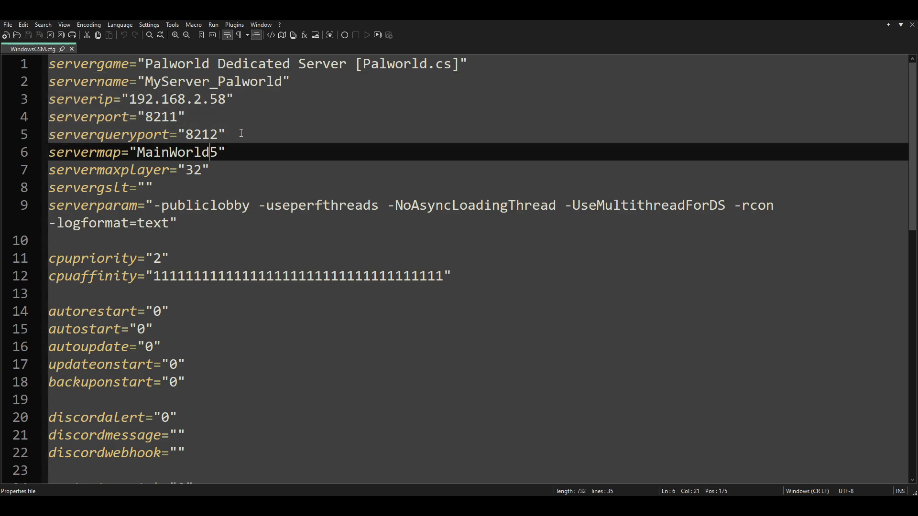
pyautogui.moveTo(238, 134); pyautogui.dragTo(54, 110)
pyautogui.click(244, 155)
pyautogui.moveTo(226, 153); pyautogui.dragTo(73, 153)
pyautogui.scroll(-3, 191, 155)
pyautogui.scroll(3, 194, 158)
pyautogui.click(221, 169)
pyautogui.moveTo(218, 154); pyautogui.dragTo(161, 156)
pyautogui.moveTo(230, 171); pyautogui.dragTo(48, 170)
# Step: Look through the remaining WindowsGSM.cfg settings and close the file without editing it
pyautogui.scroll(-2, 202, 224)
pyautogui.scroll(-4, 229, 224)
pyautogui.scroll(5, 262, 224)
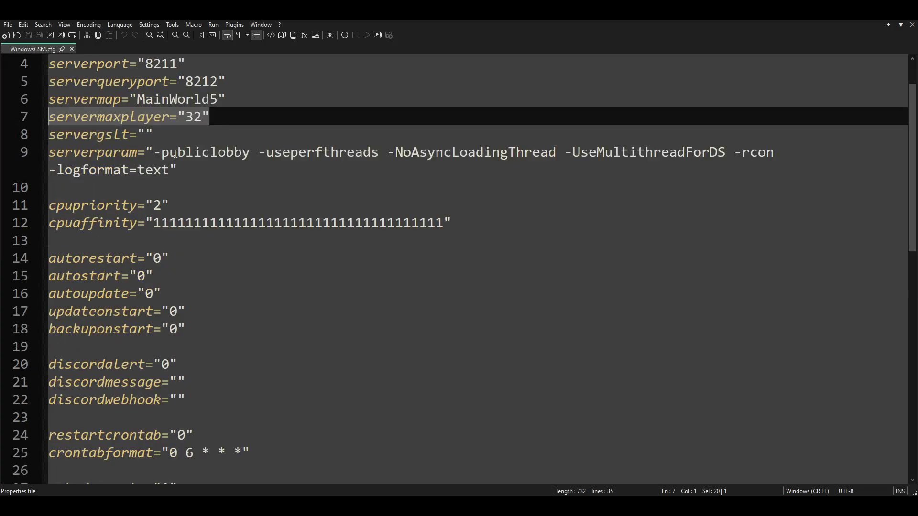
pyautogui.scroll(1, 171, 154)
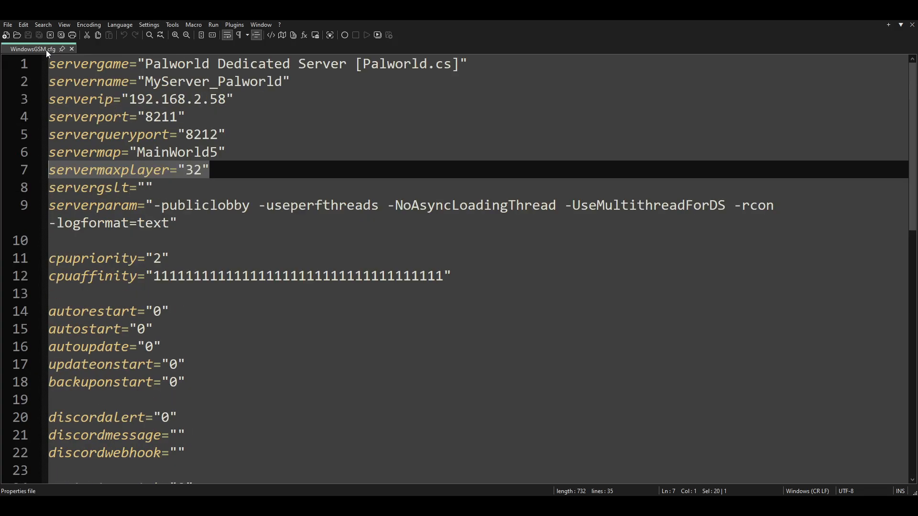
pyautogui.click(72, 49)
pyautogui.click(865, 13)
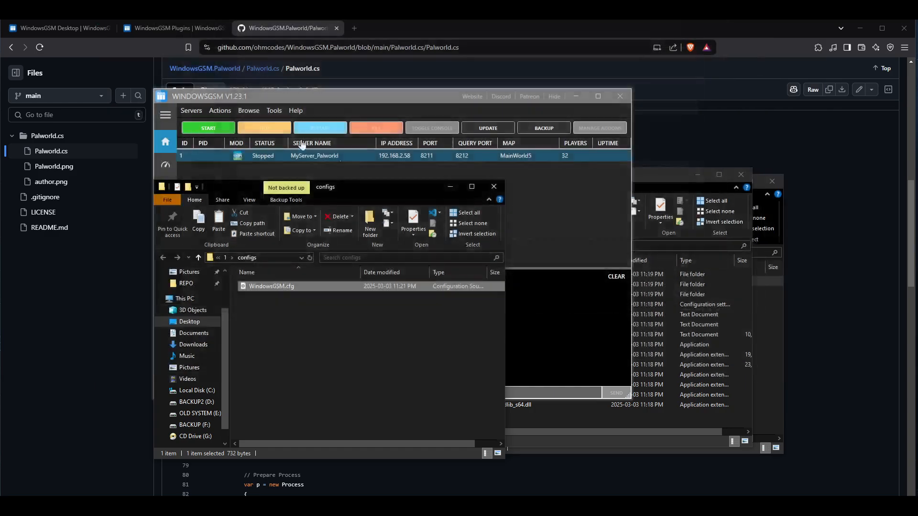
# Step: Return to WindowsGSM and open the Edit WindowsGSM.cfg form for MyServer_Palworld
pyautogui.click(478, 297)
pyautogui.click(521, 258)
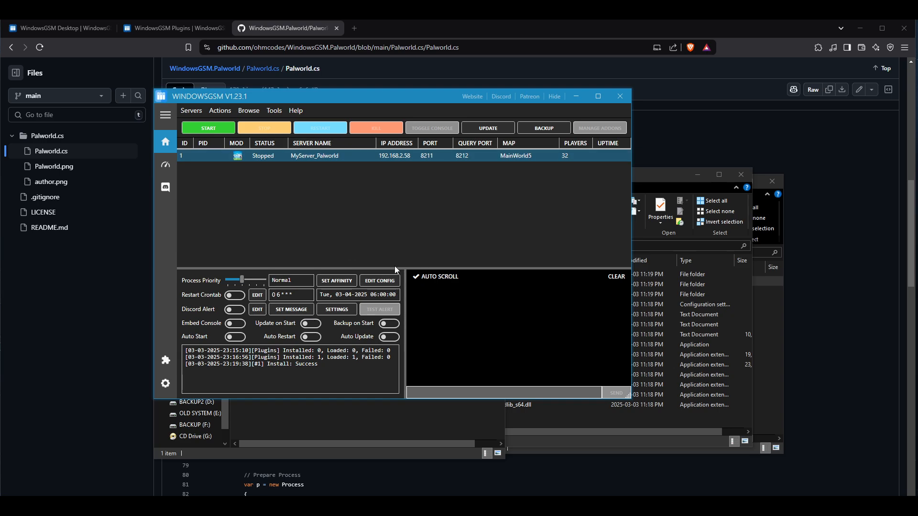
pyautogui.click(388, 281)
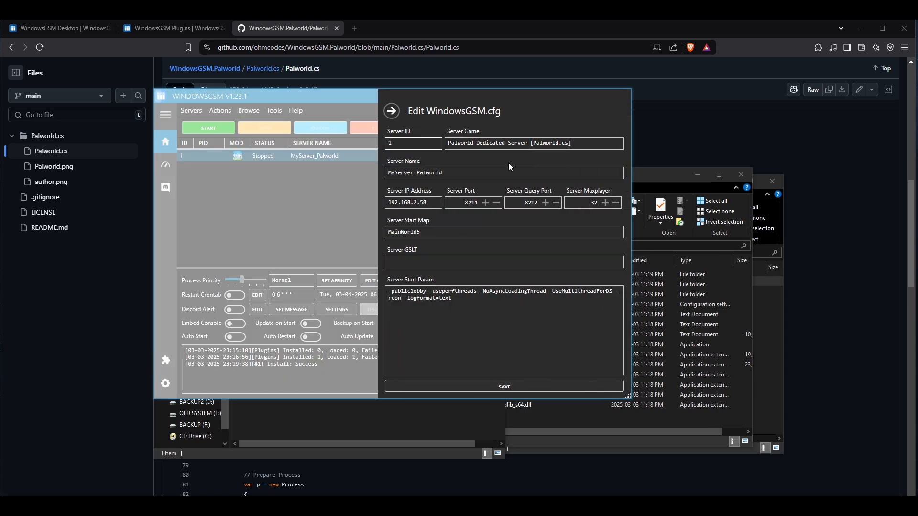
# Step: Examine the Server Name and Server IP Address fields in the Edit WindowsGSM.cfg form
pyautogui.moveTo(446, 172); pyautogui.dragTo(363, 170)
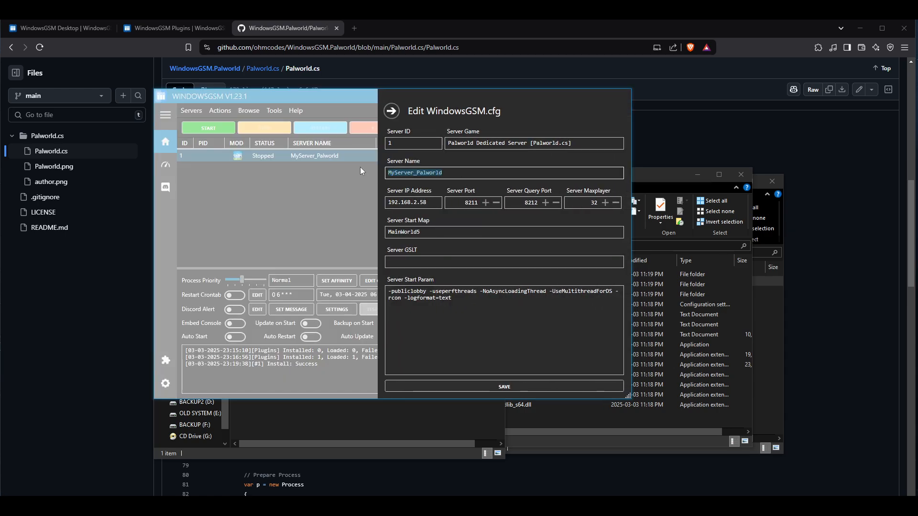
pyautogui.click(455, 172)
pyautogui.doubleClick(414, 173)
pyautogui.click(462, 172)
pyautogui.doubleClick(411, 173)
pyautogui.moveTo(429, 200); pyautogui.dragTo(372, 204)
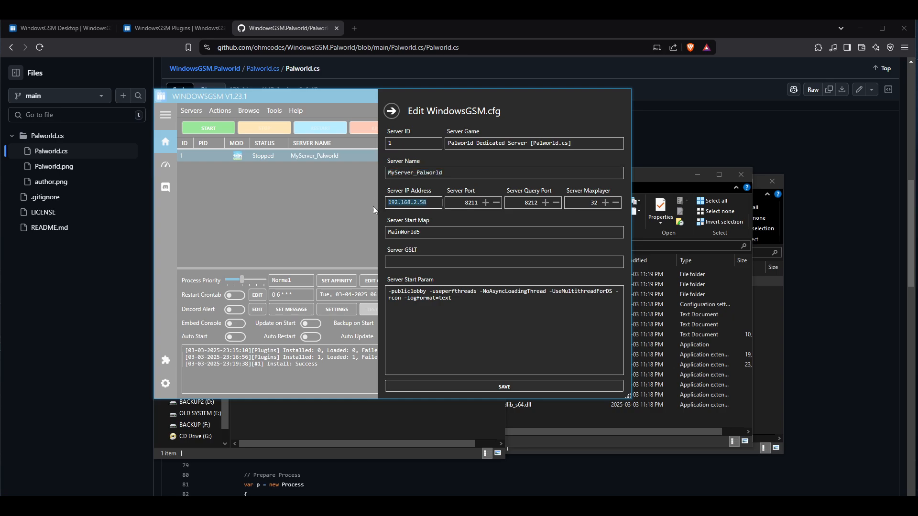
pyautogui.click(403, 202)
# Step: Check the ZeroTier network entry among the hidden system tray programs and close the tray again
pyautogui.click(811, 10)
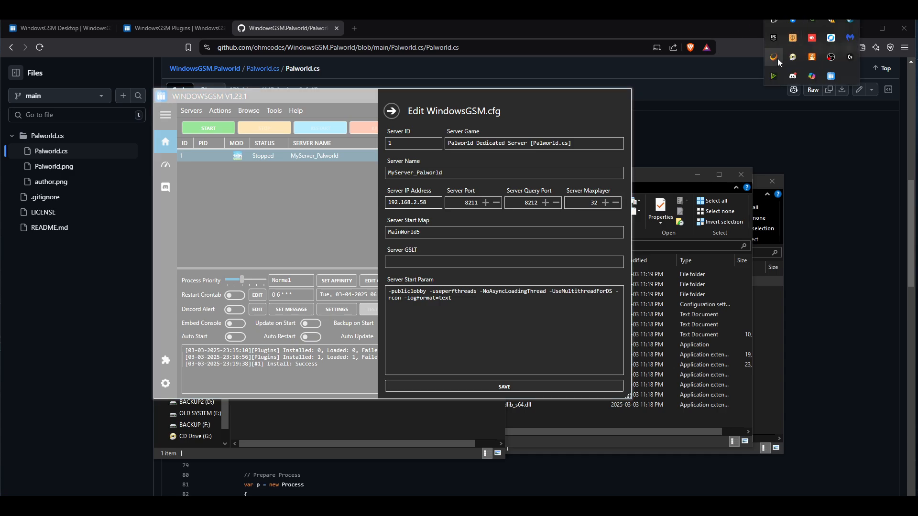
pyautogui.click(792, 38)
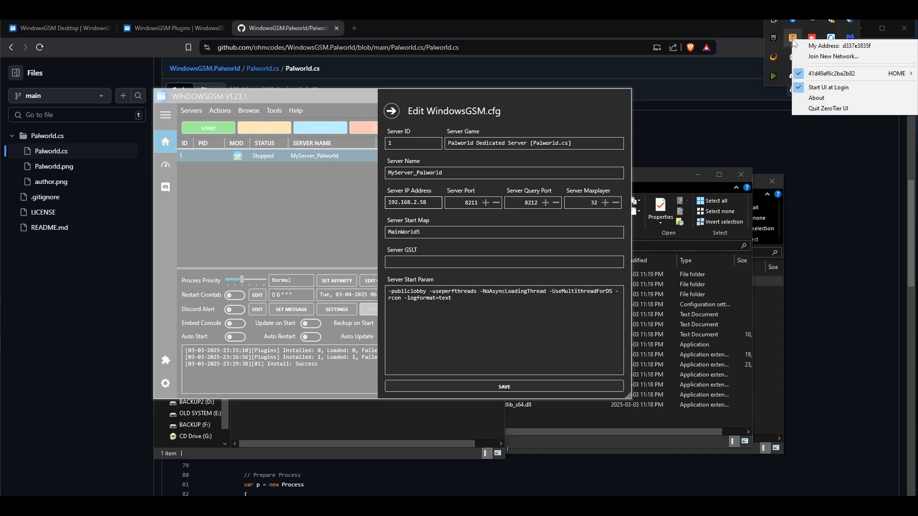
pyautogui.click(792, 36)
pyautogui.click(811, 10)
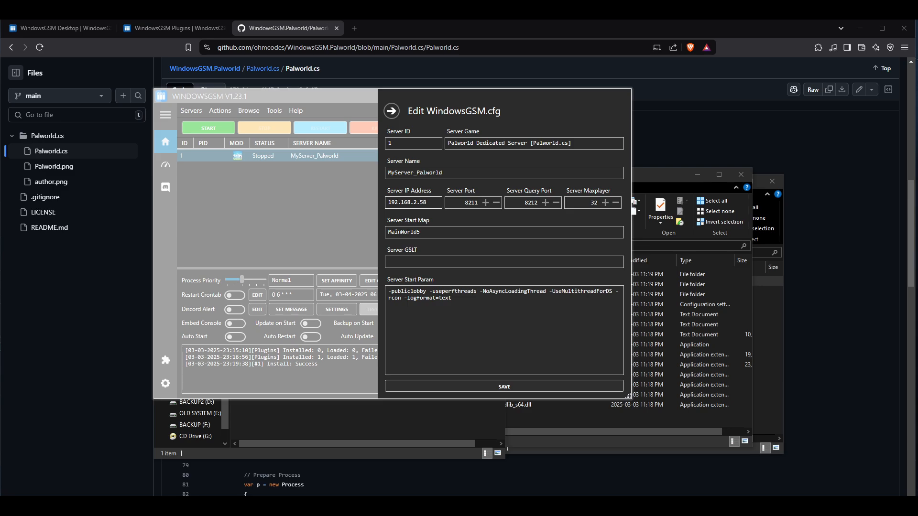
# Step: Search Windows for the network status settings and open the Network Connections adapter list from there
pyautogui.press('super')
pyautogui.write('n')
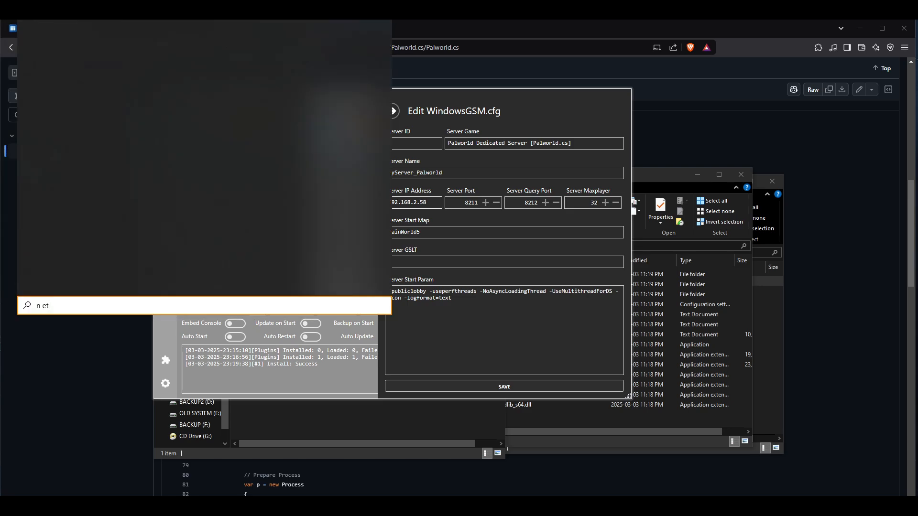
pyautogui.write('etow')
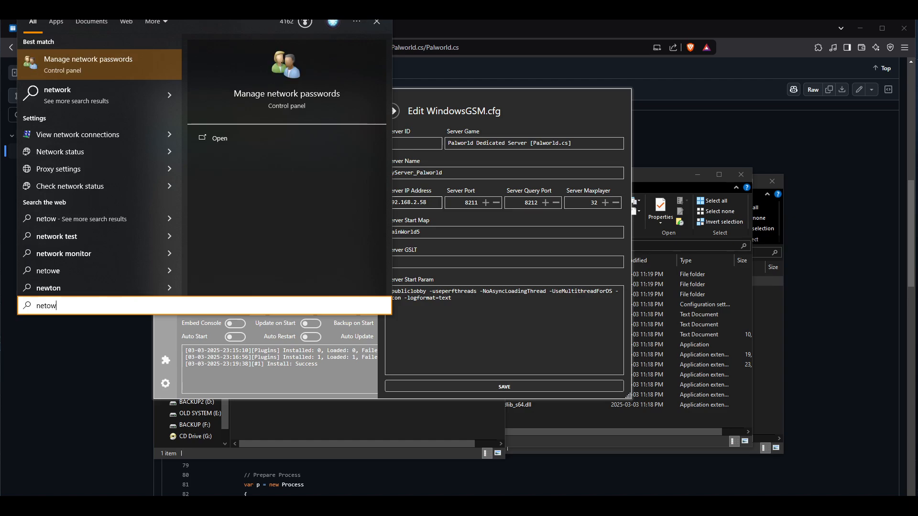
pyautogui.press('BackSpace')
pyautogui.press('BackSpace')
pyautogui.write('work')
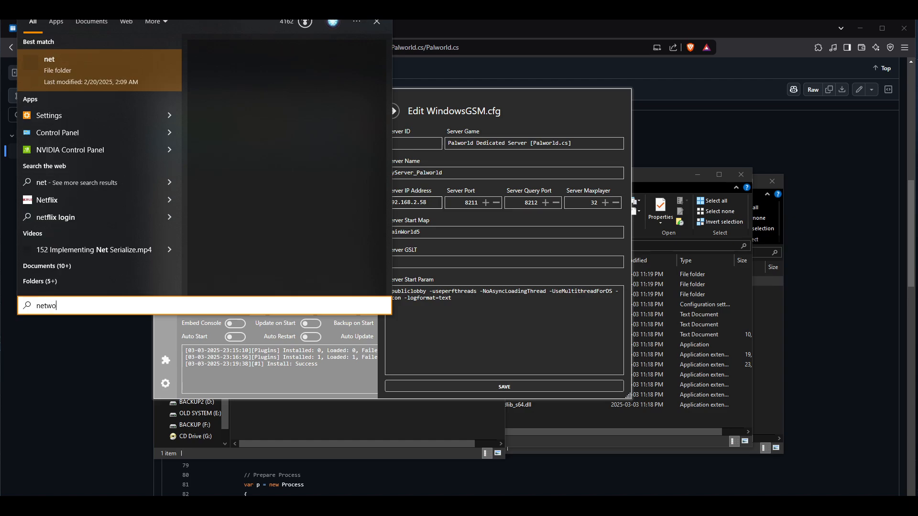
pyautogui.press('Return')
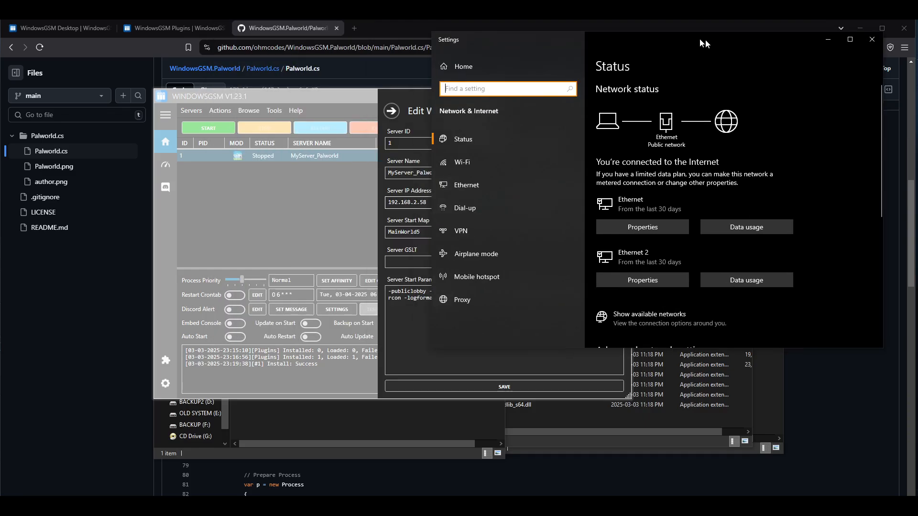
pyautogui.scroll(-5, 710, 204)
pyautogui.scroll(3, 733, 203)
pyautogui.click(659, 281)
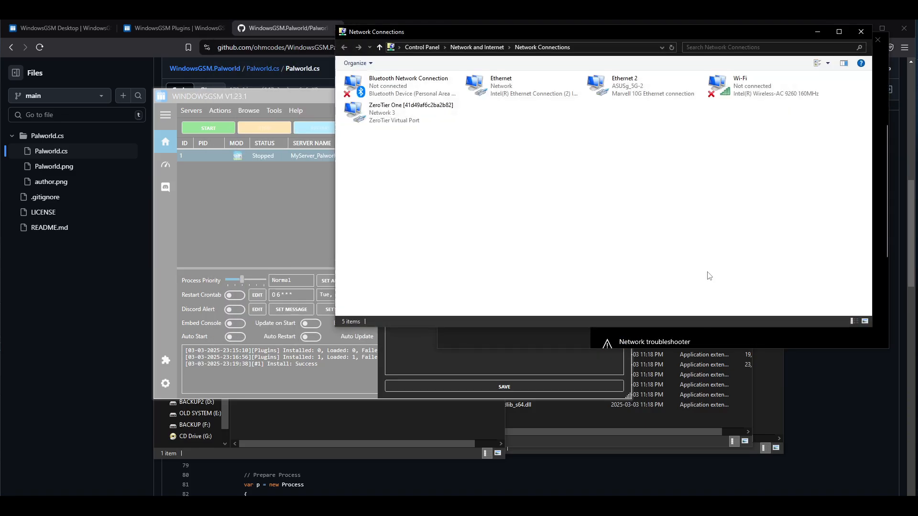
# Step: Examine the Ethernet, Wi-Fi and ZeroTier One adapters in Network Connections and close that window
pyautogui.click(749, 89)
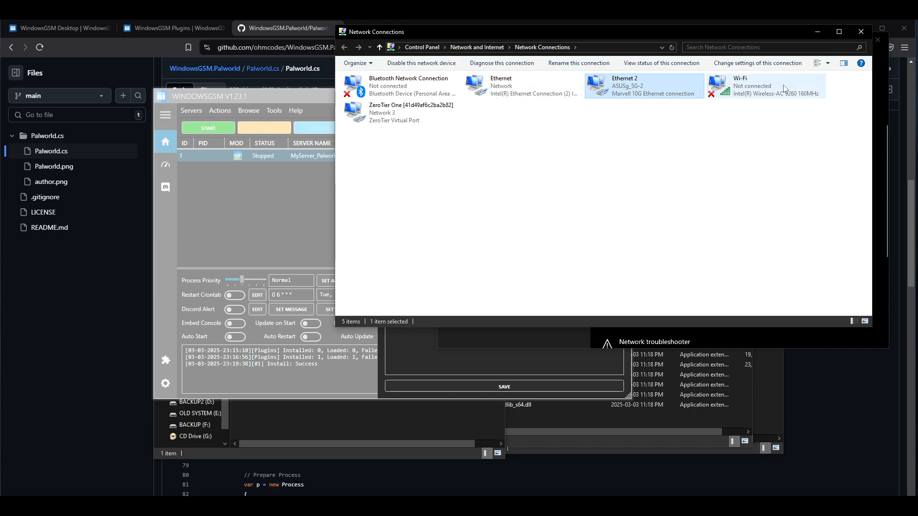
pyautogui.click(460, 123)
pyautogui.click(478, 92)
pyautogui.keyDown('shift'); pyautogui.click(457, 106); pyautogui.keyUp('shift')
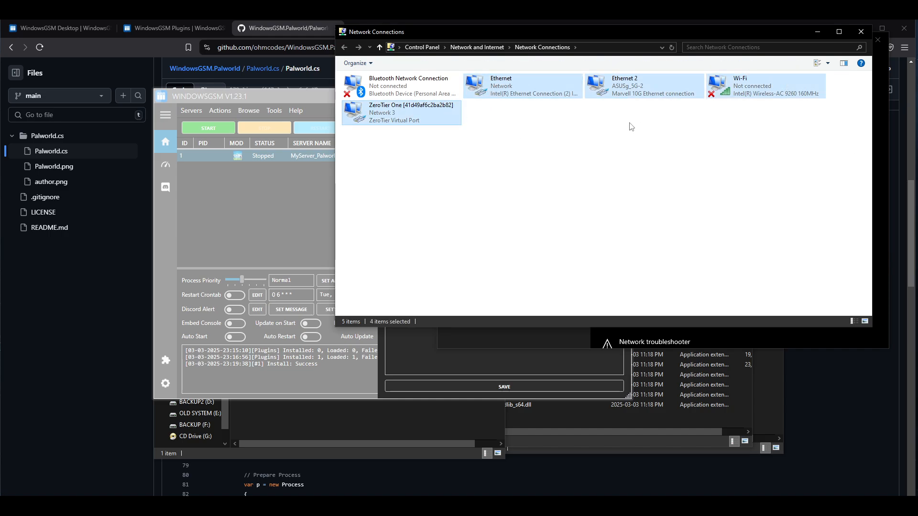
pyautogui.click(732, 122)
pyautogui.moveTo(764, 32); pyautogui.dragTo(788, 94)
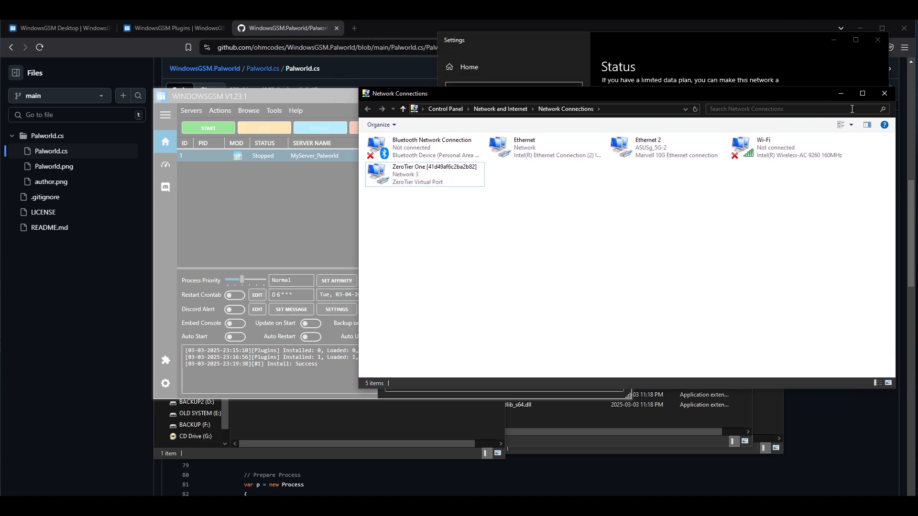
pyautogui.click(884, 94)
# Step: Return to WindowsGSM and examine the Server IP Address and Server Start Map fields in the Edit WindowsGSM.cfg form
pyautogui.click(331, 205)
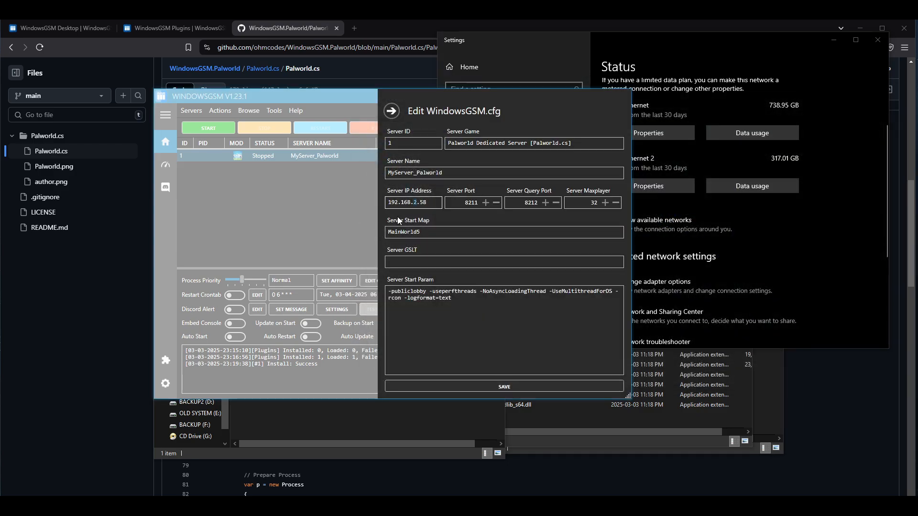
pyautogui.doubleClick(424, 203)
pyautogui.write('2')
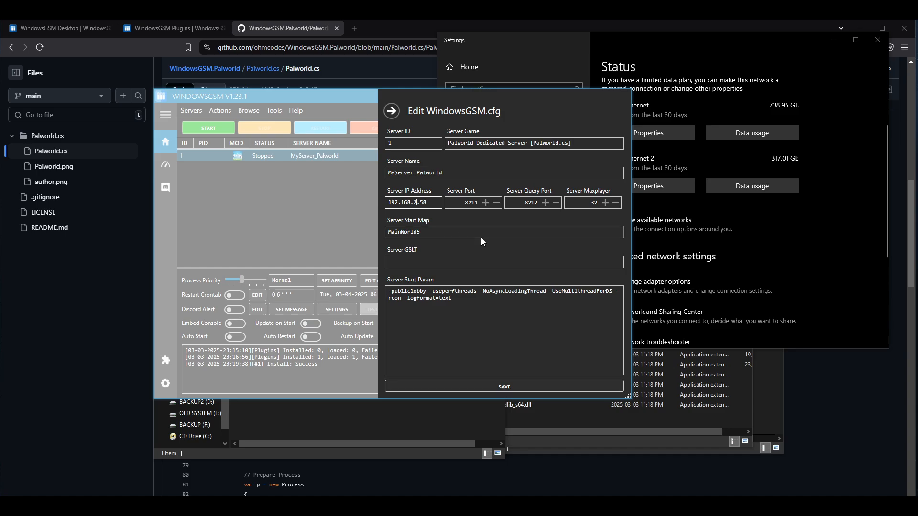
pyautogui.click(422, 260)
pyautogui.moveTo(421, 232); pyautogui.dragTo(362, 232)
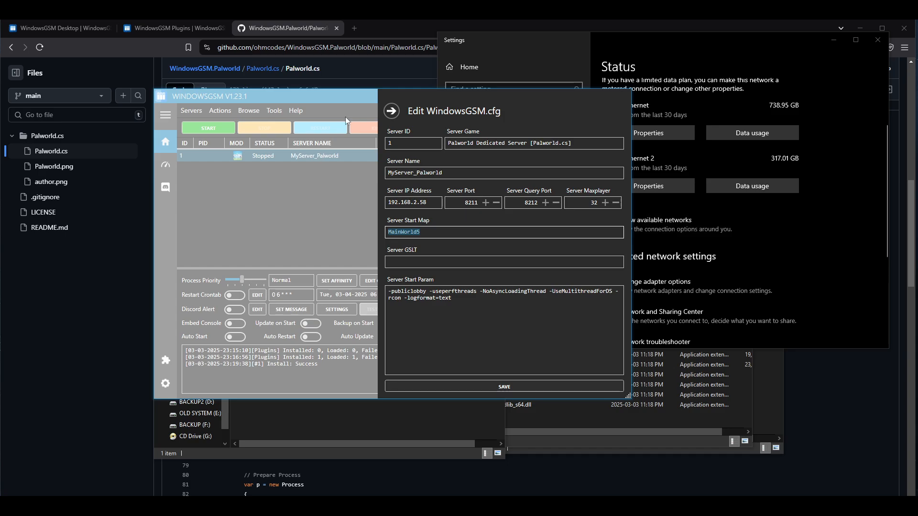
# Step: Open the main page of the WindowsGSM.Palworld repository on GitHub and read its README down to the Port Forwarding section
pyautogui.click(275, 31)
pyautogui.scroll(4, 257, 191)
pyautogui.click(263, 70)
pyautogui.click(219, 77)
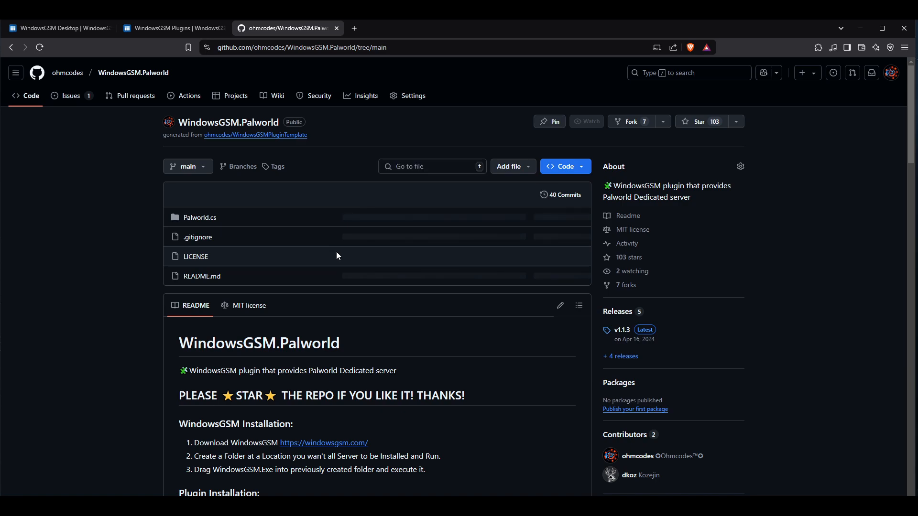
pyautogui.scroll(-3, 336, 255)
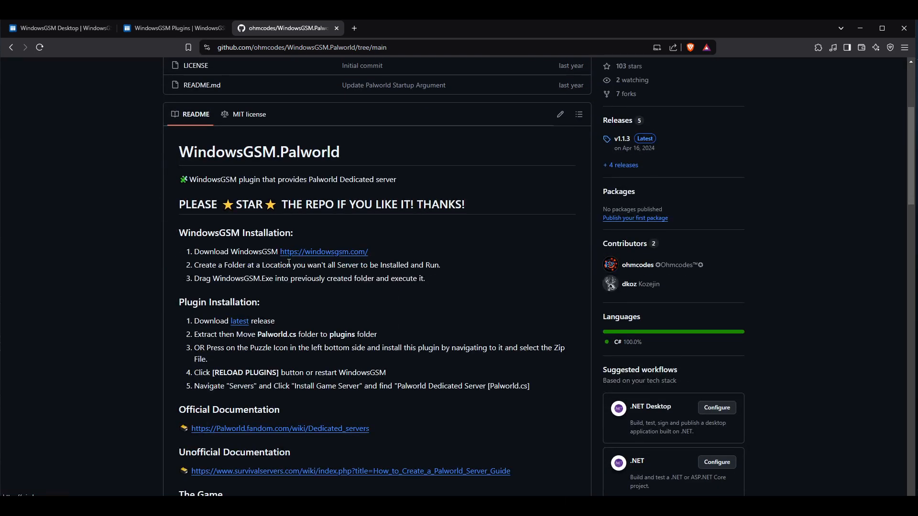
pyautogui.scroll(-4, 313, 264)
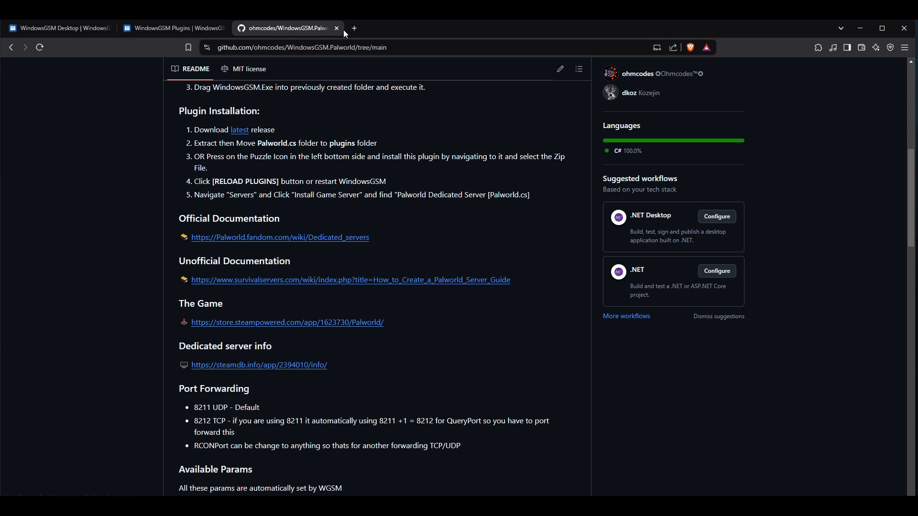
# Step: Check the Server Maxplayer field in the WindowsGSM Edit WindowsGSM.cfg form and return to the GitHub README
pyautogui.hotkey('alt', 'Tab')
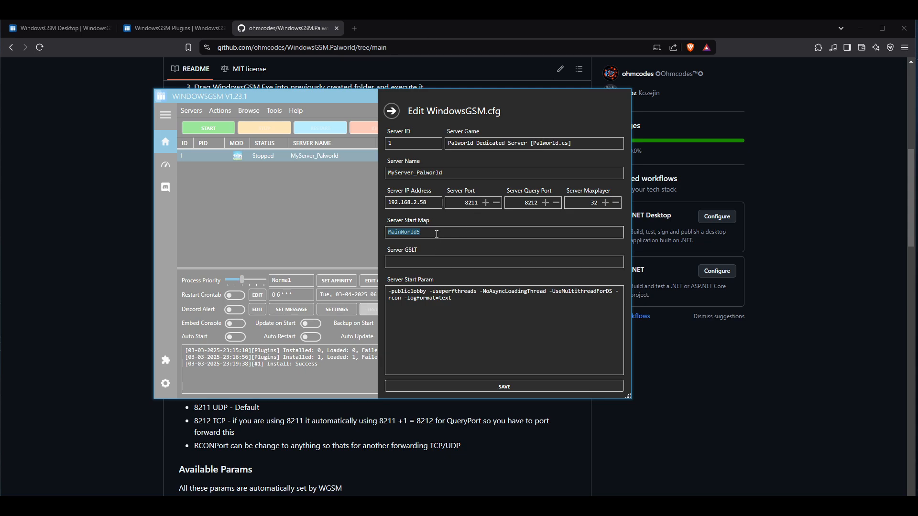
pyautogui.doubleClick(591, 202)
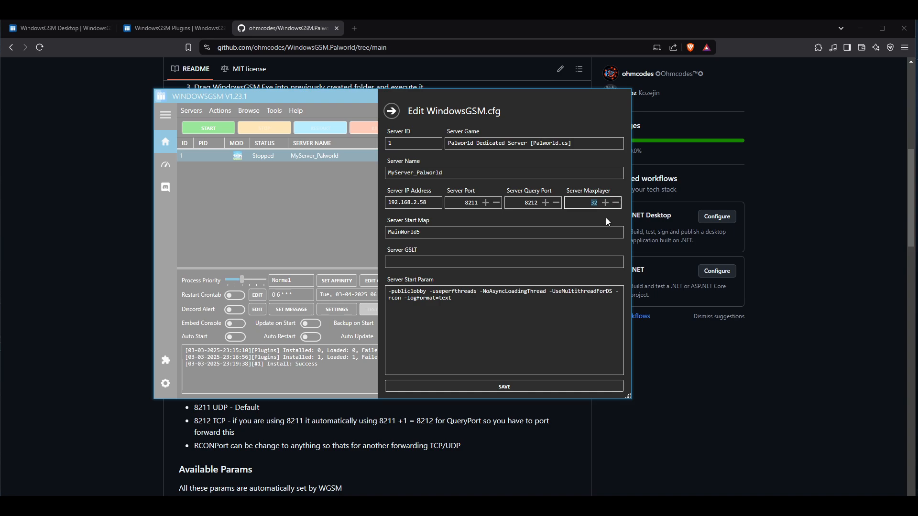
pyautogui.click(125, 238)
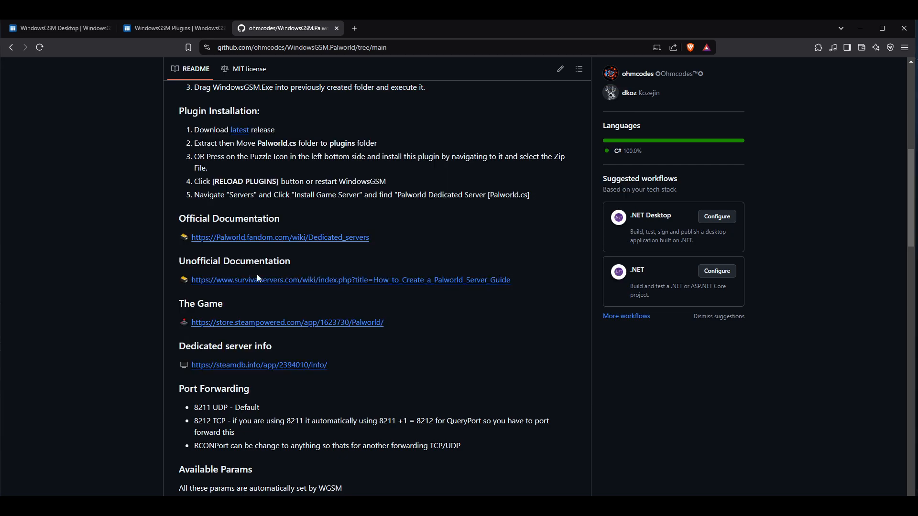
# Step: Open the README's Official Documentation link in a new tab, return to the README and highlight the Unofficial Documentation link
pyautogui.click(266, 239)
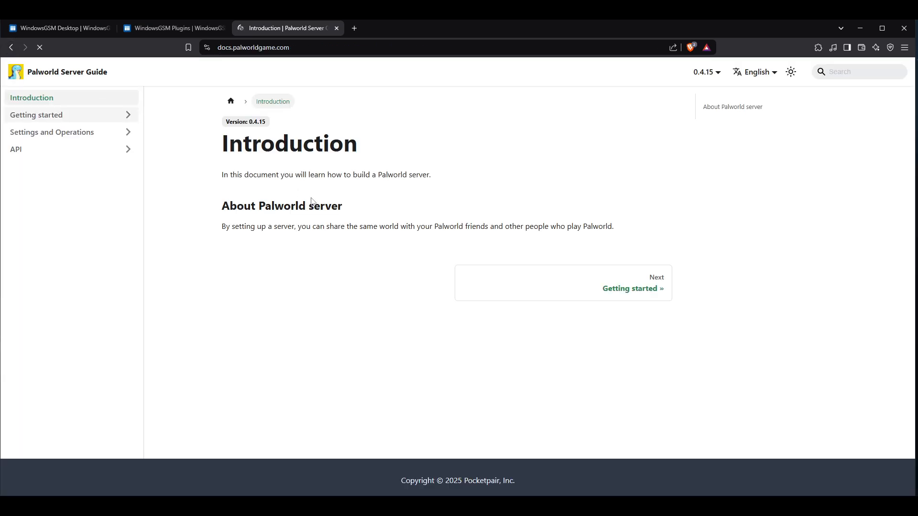
pyautogui.click(11, 47)
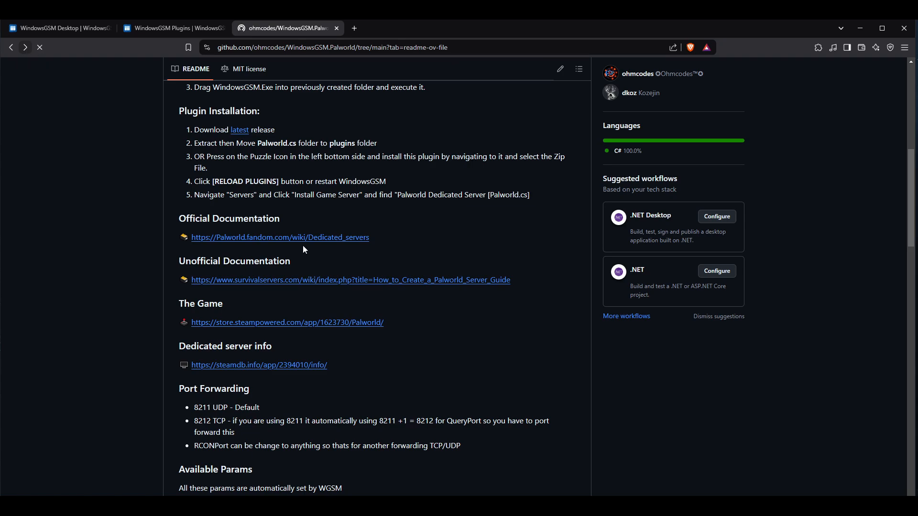
pyautogui.middleClick(302, 239)
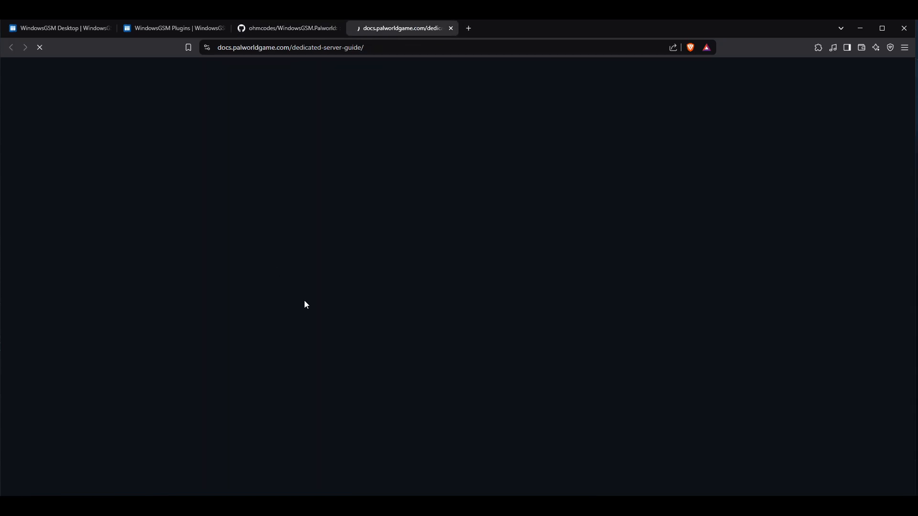
pyautogui.hotkey('ctrl', 'shift', 'Tab')
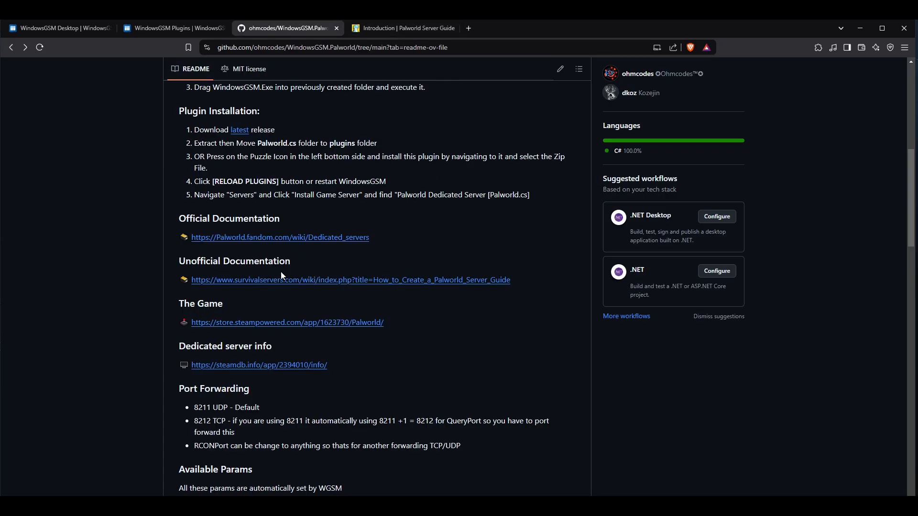
pyautogui.moveTo(518, 279); pyautogui.dragTo(185, 279)
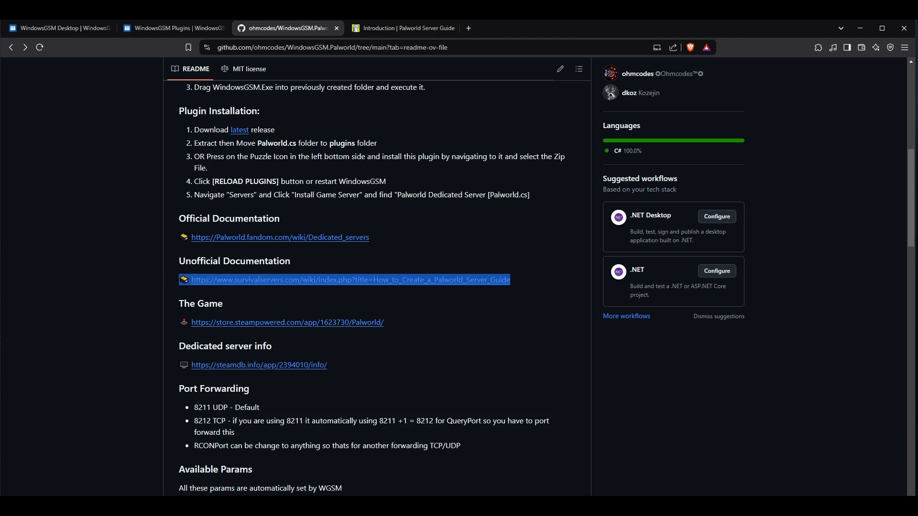
# Step: Read the Requirements and About server pages in the Getting started section of the Palworld Server Guide
pyautogui.click(392, 29)
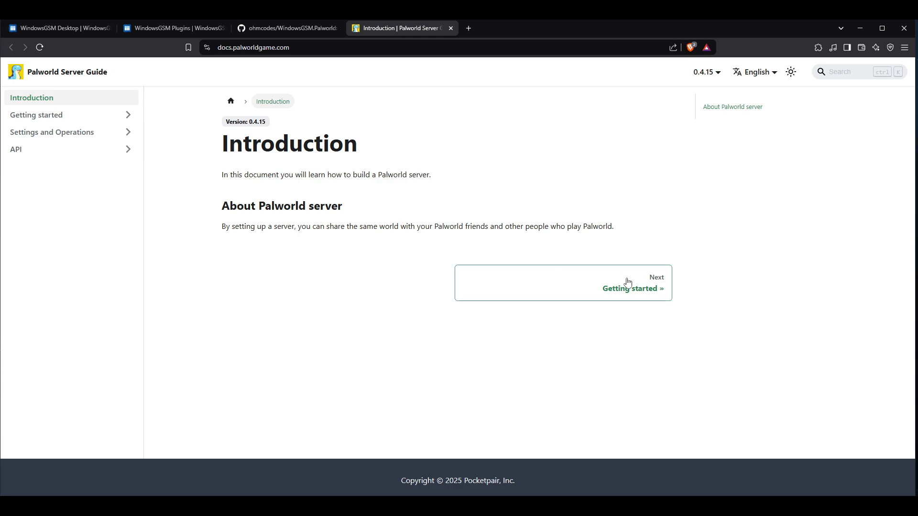
pyautogui.click(641, 287)
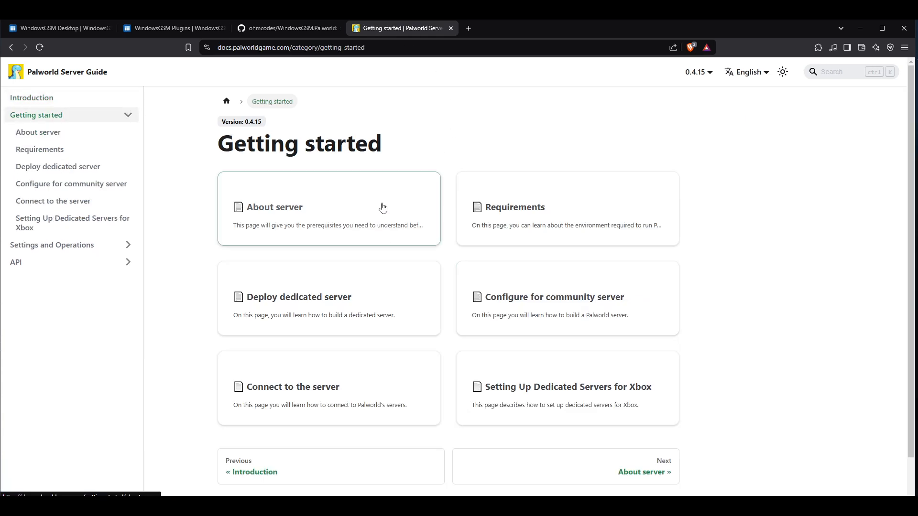
pyautogui.click(526, 224)
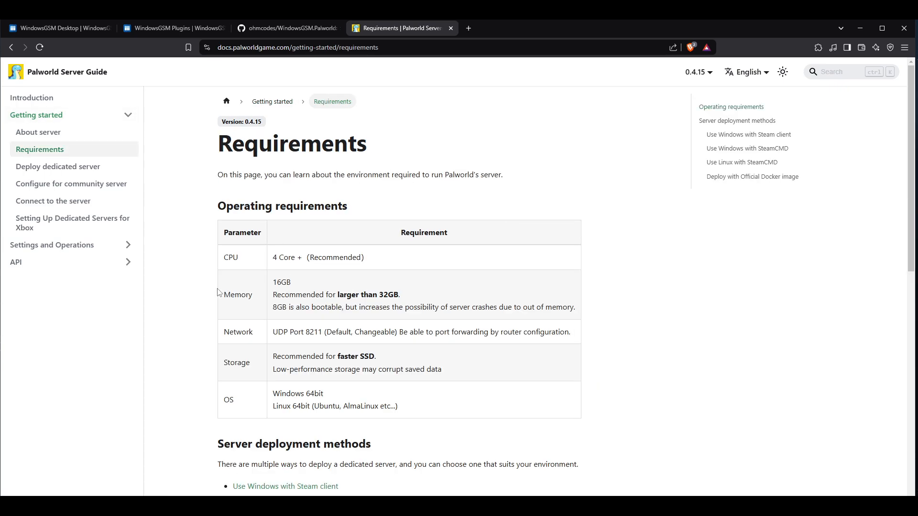
pyautogui.click(49, 132)
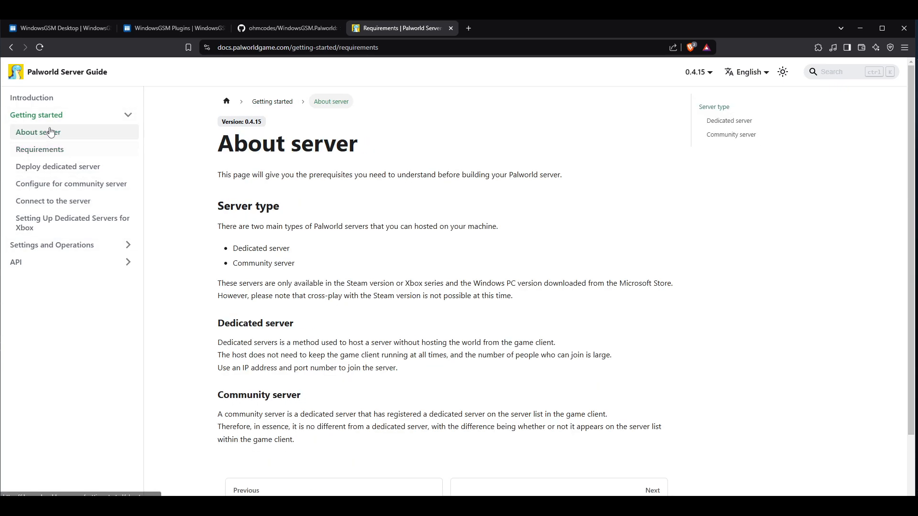
# Step: Compare the Windows with Steam, Windows with SteamCMD and Linux with SteamCMD instructions on the Deploy dedicated server page
pyautogui.click(55, 167)
pyautogui.scroll(-1, 287, 232)
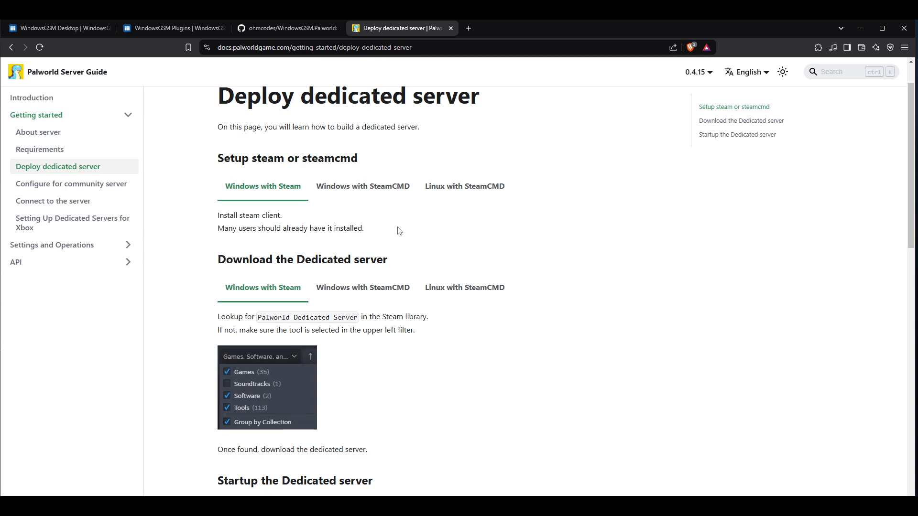
pyautogui.click(378, 289)
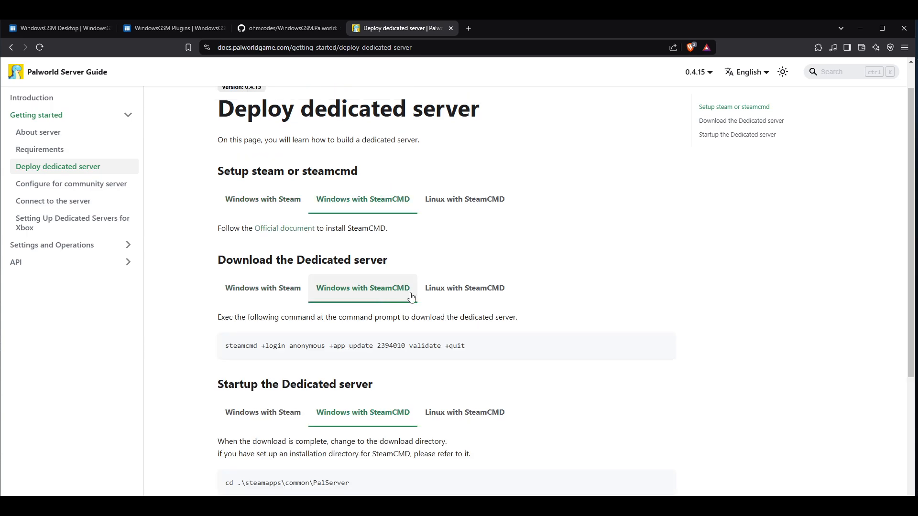
pyautogui.click(466, 292)
pyautogui.click(248, 291)
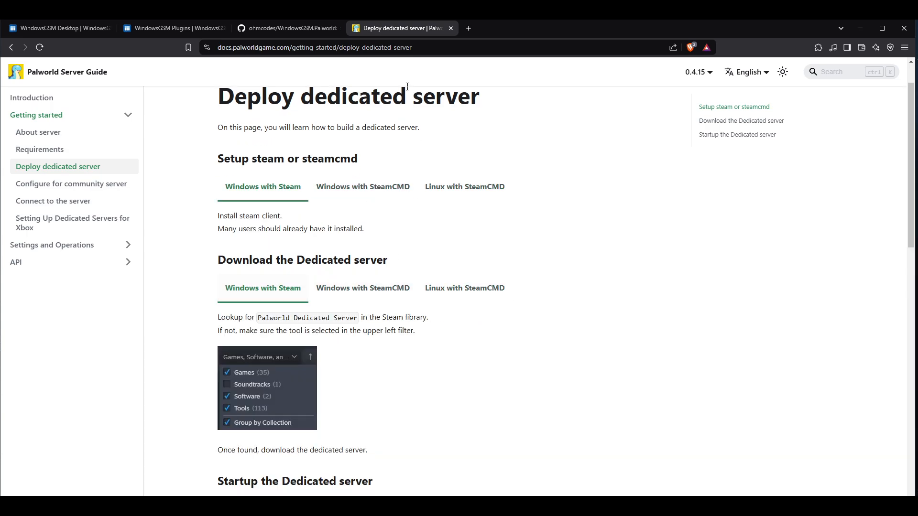
# Step: View the WindowsGSM Plugins page, return to WindowsGSM, and bring up the configs and serverfiles folders with serverfiles in front
pyautogui.click(179, 30)
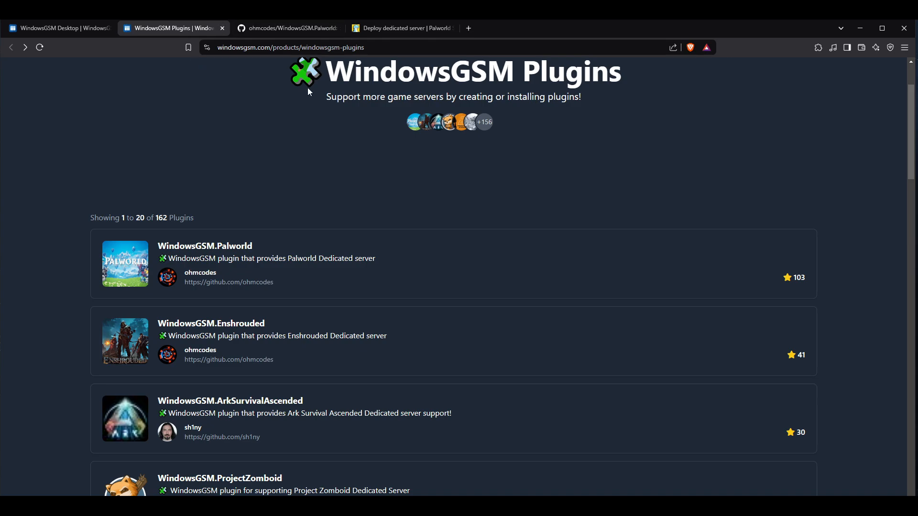
pyautogui.click(421, 506)
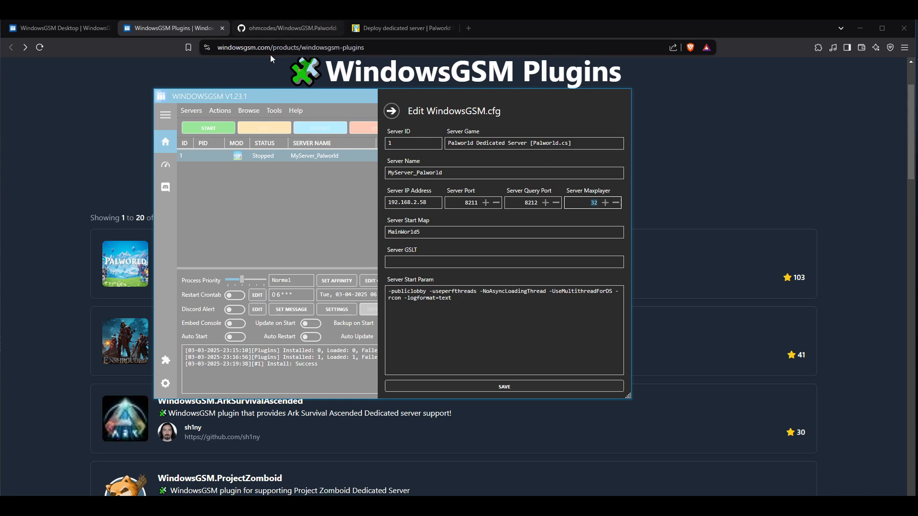
pyautogui.moveTo(151, 10)
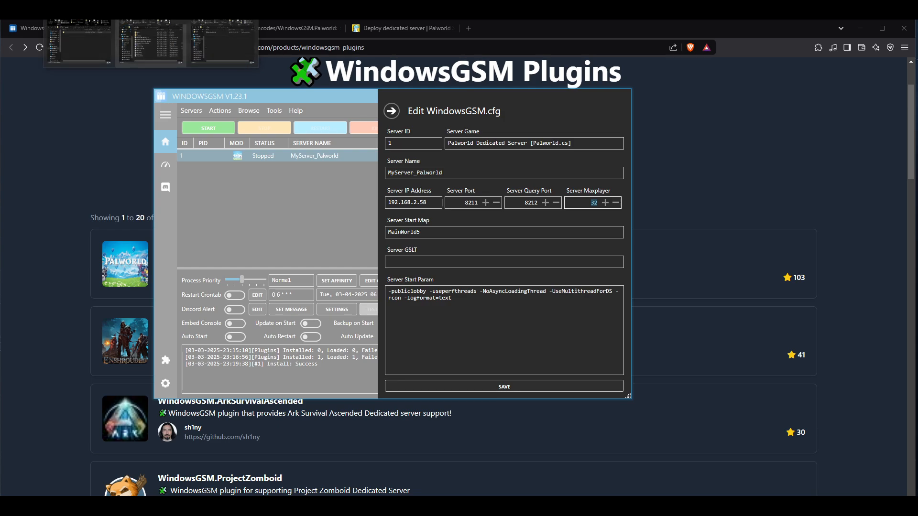
pyautogui.click(150, 41)
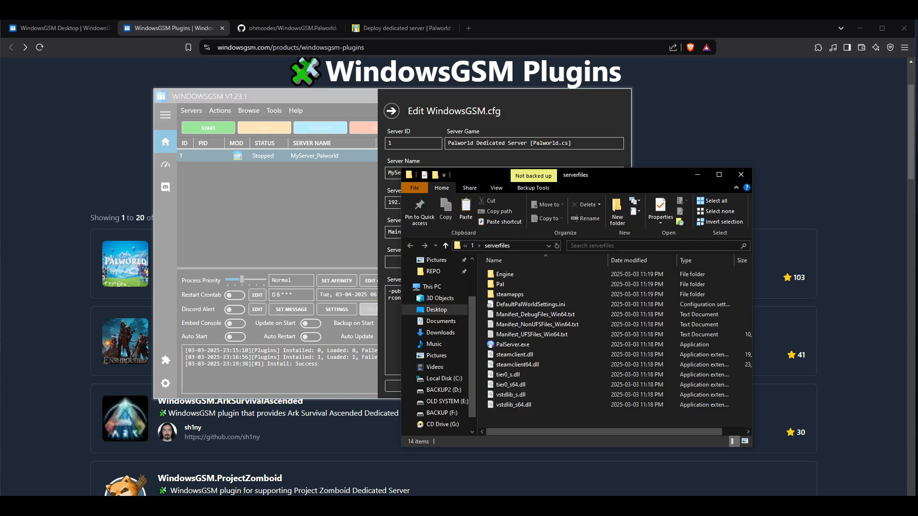
pyautogui.click(235, 9)
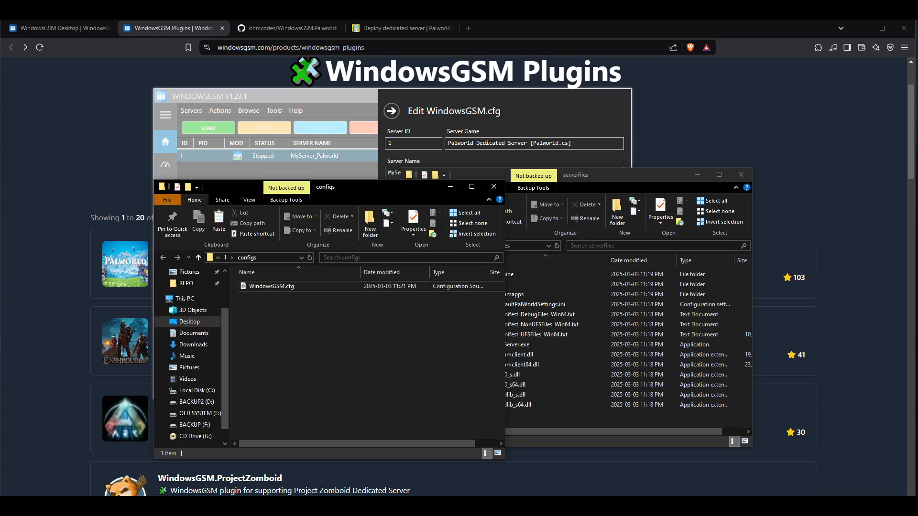
pyautogui.click(152, 9)
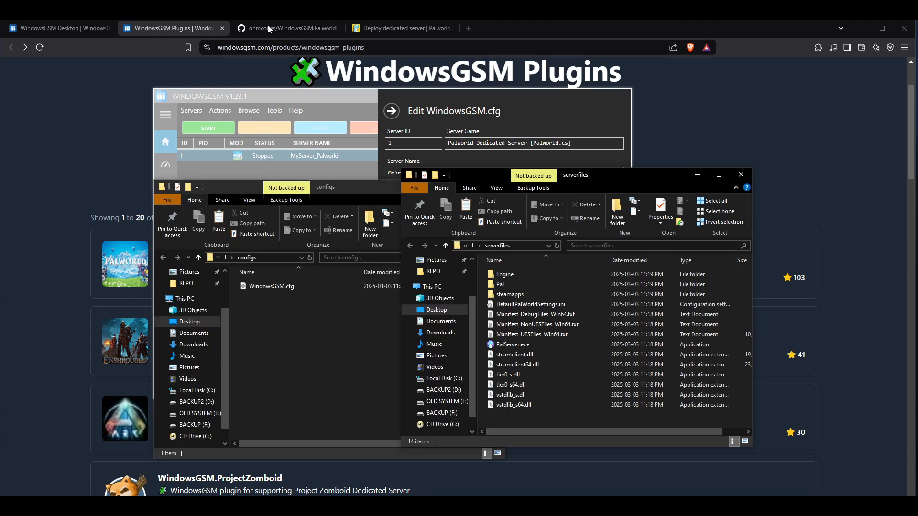
# Step: Bring up the servers folder window, go up to the WGSM folder and open the steamcmd folder inside bin
pyautogui.click(69, 10)
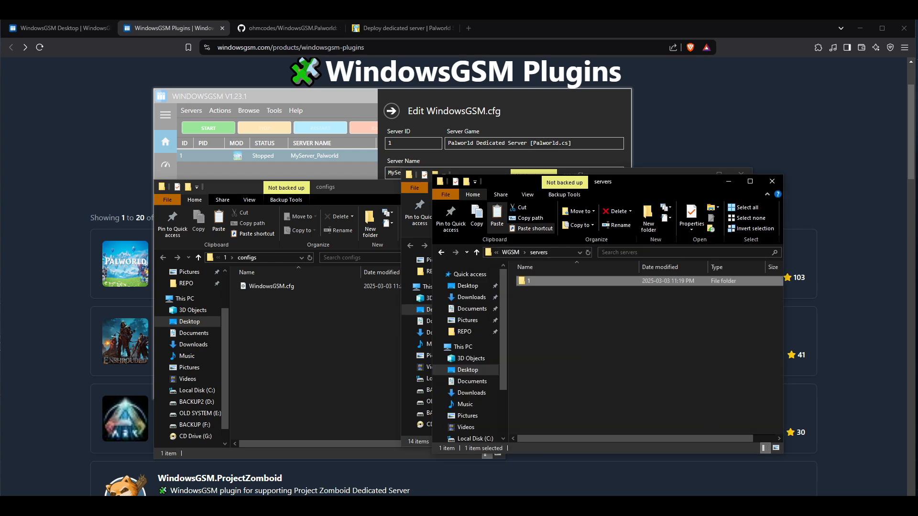
pyautogui.click(512, 253)
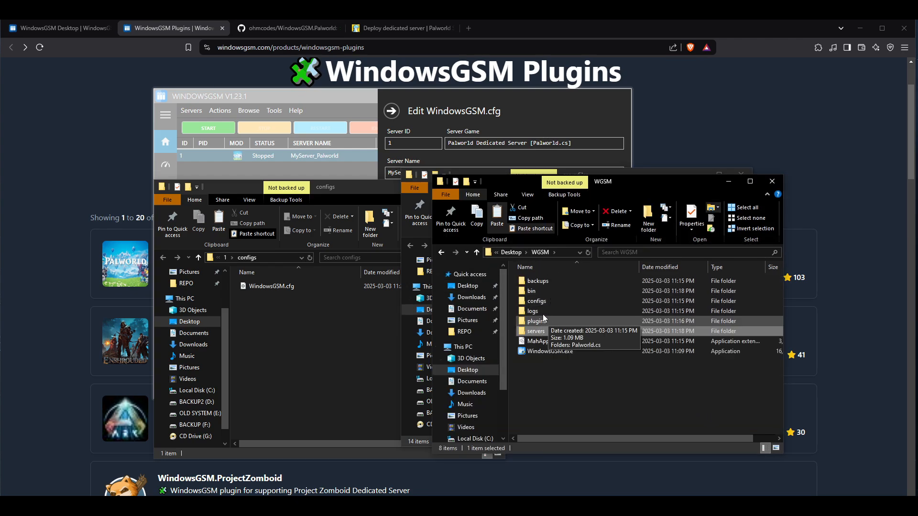
pyautogui.click(539, 291)
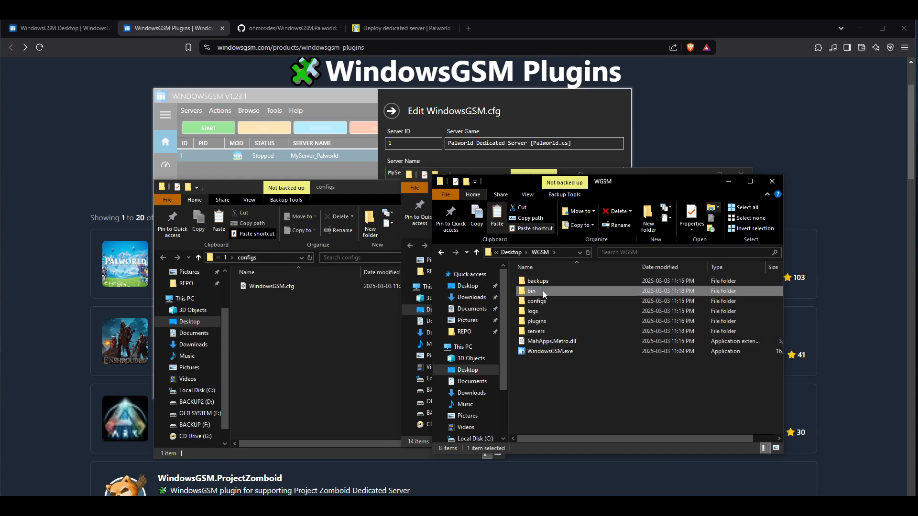
pyautogui.doubleClick(541, 293)
pyautogui.click(545, 291)
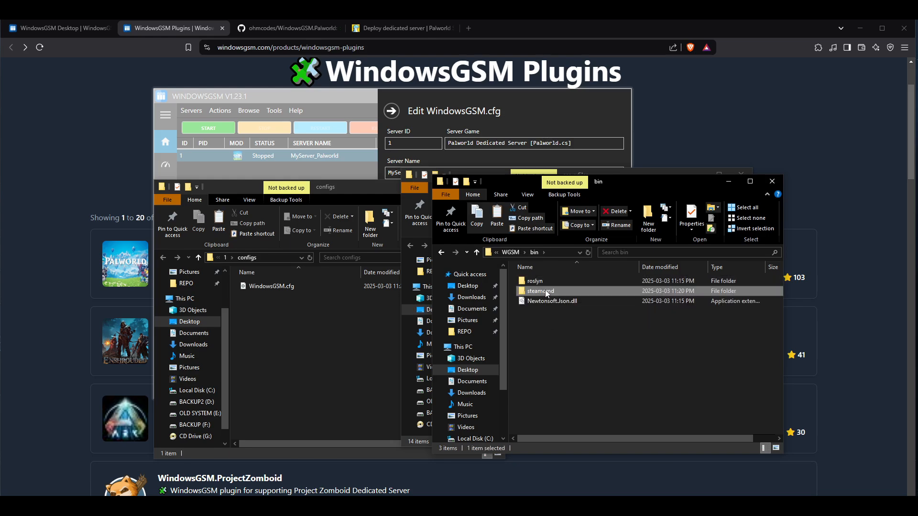
pyautogui.doubleClick(553, 291)
# Step: Look through the files in the steamcmd folder and go back up to the bin folder
pyautogui.scroll(-4, 619, 329)
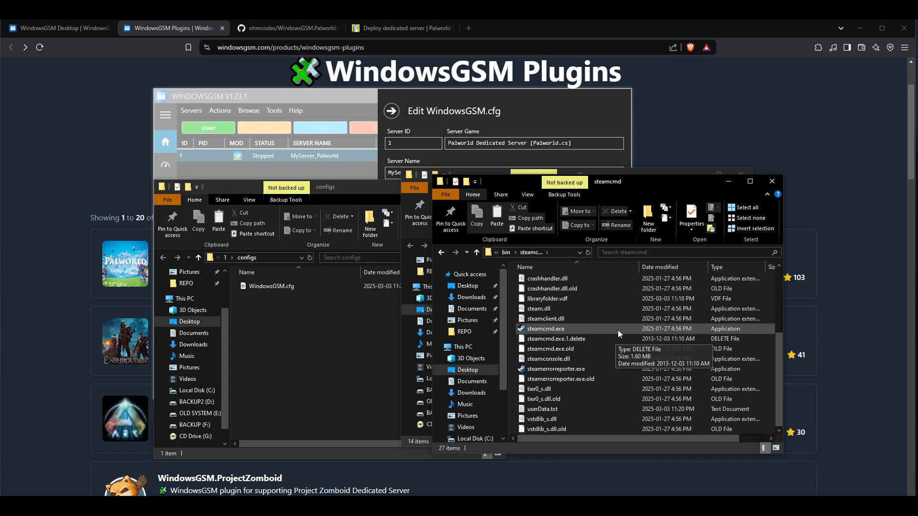
pyautogui.scroll(4, 616, 330)
pyautogui.scroll(-3, 636, 323)
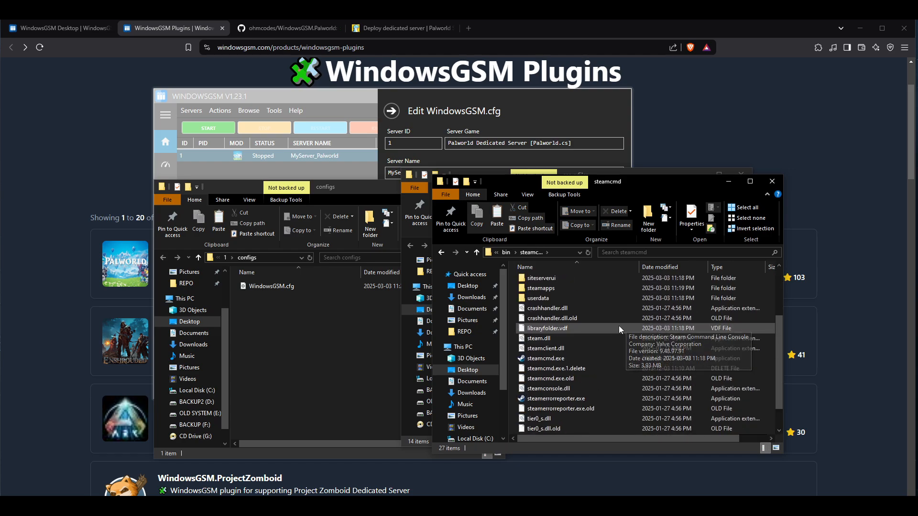
pyautogui.scroll(-1, 575, 340)
pyautogui.click(506, 252)
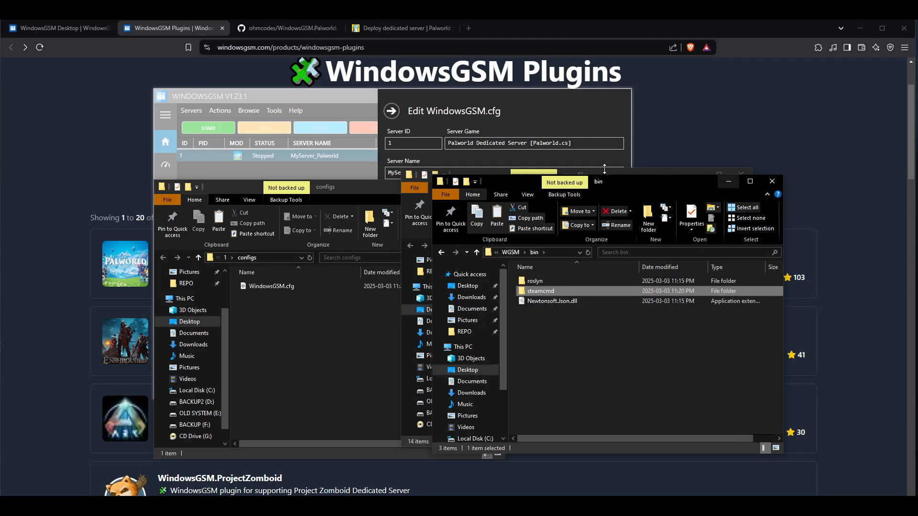
# Step: Close the WindowsGSM.cfg editor, view the install log in WindowsGSM's Install Game Server pane and return to the server list
pyautogui.click(311, 98)
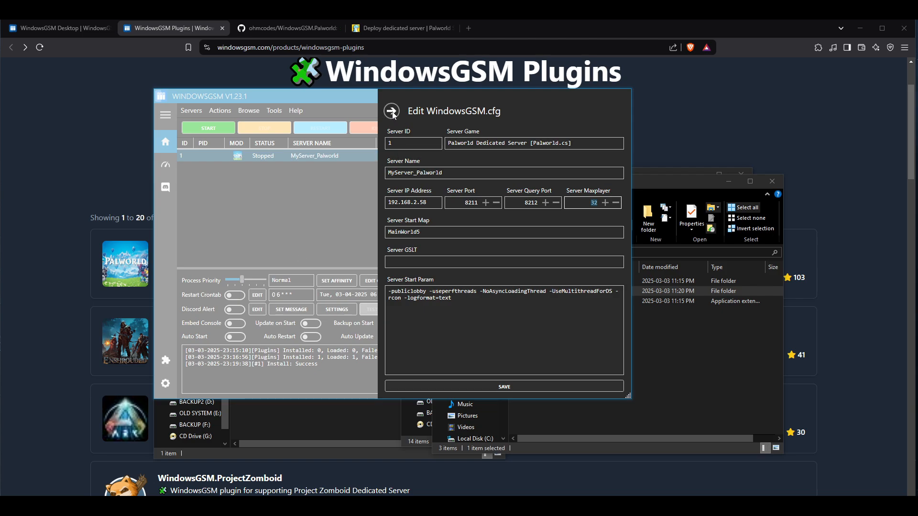
pyautogui.click(391, 111)
pyautogui.click(191, 111)
pyautogui.click(190, 126)
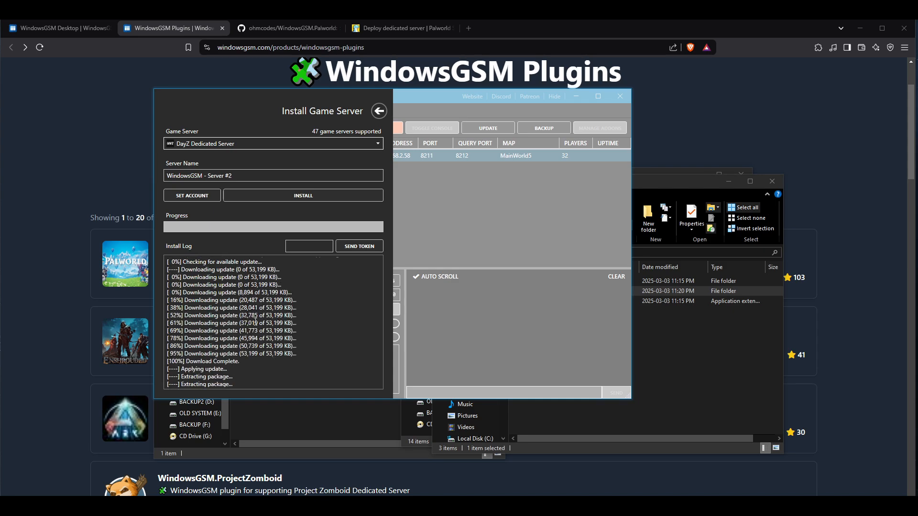
pyautogui.click(377, 113)
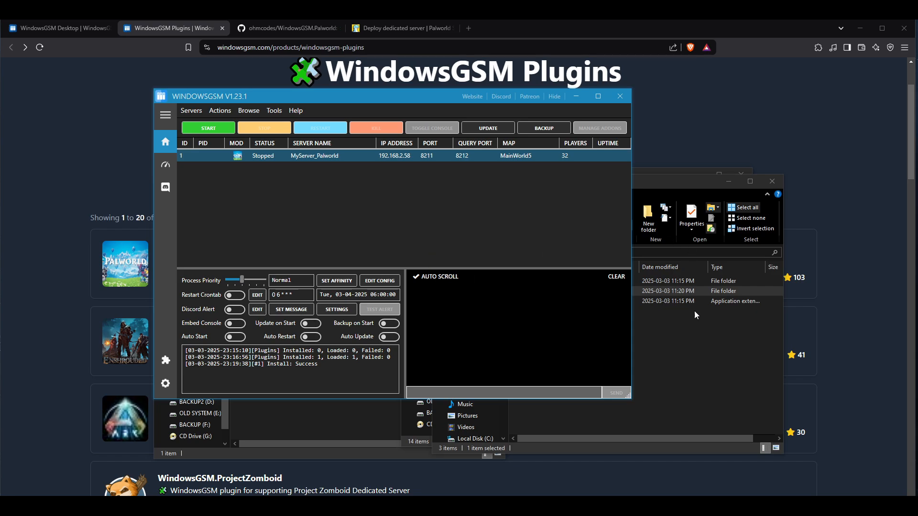
# Step: Move the bin folder window aside and bring WindowsGSM back to the front
pyautogui.click(691, 356)
pyautogui.moveTo(656, 183); pyautogui.dragTo(705, 199)
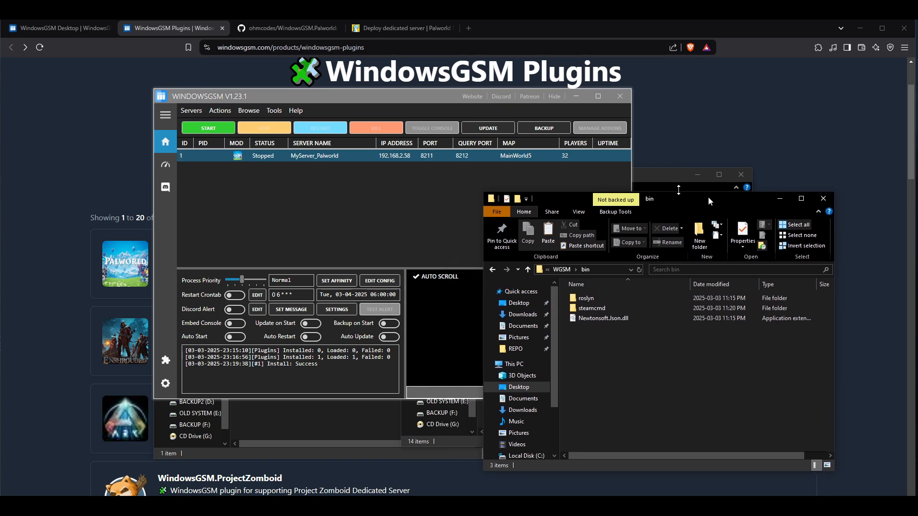
pyautogui.click(389, 196)
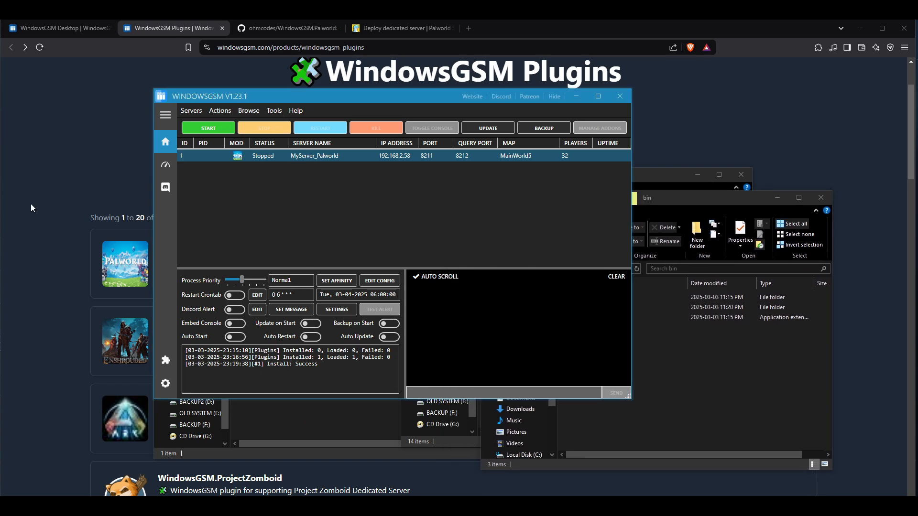
# Step: Skim the Deploy dedicated server, Configure for community server and Connect to the server pages of the Palworld Server Guide
pyautogui.click(400, 28)
pyautogui.click(399, 30)
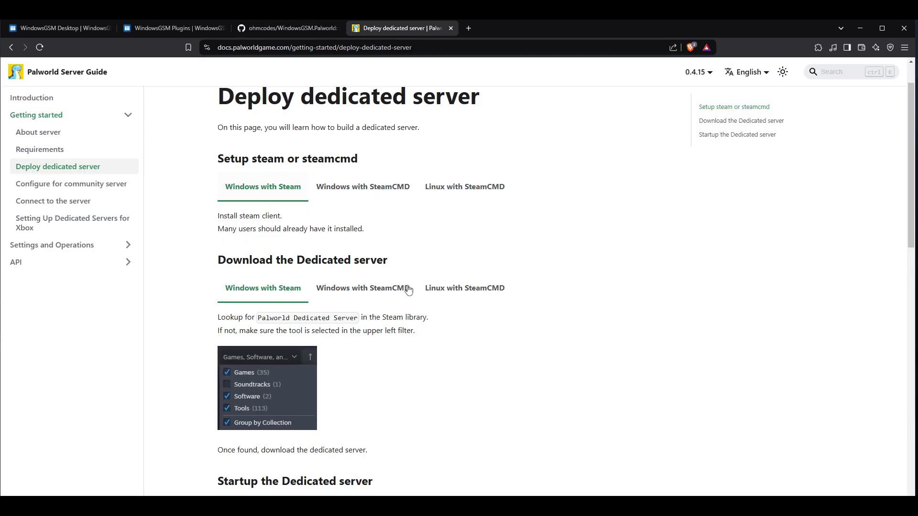
pyautogui.scroll(-4, 158, 200)
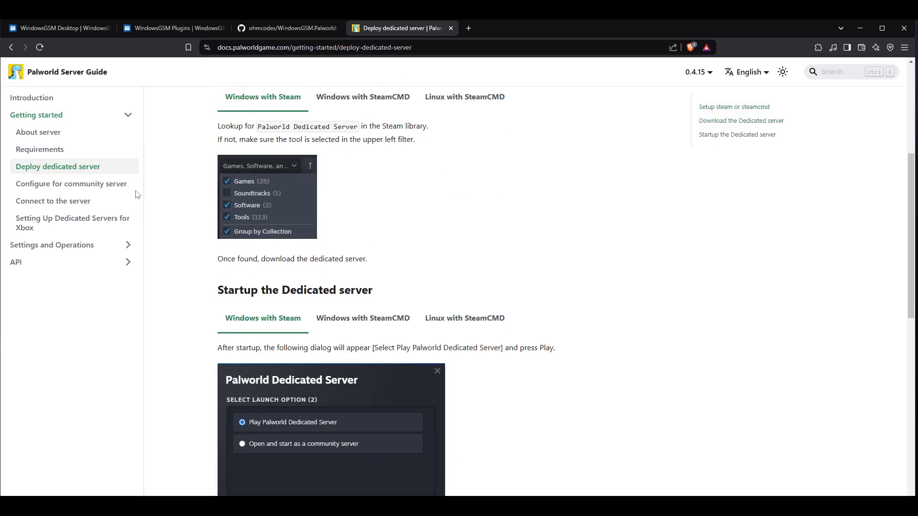
pyautogui.scroll(-10, 231, 237)
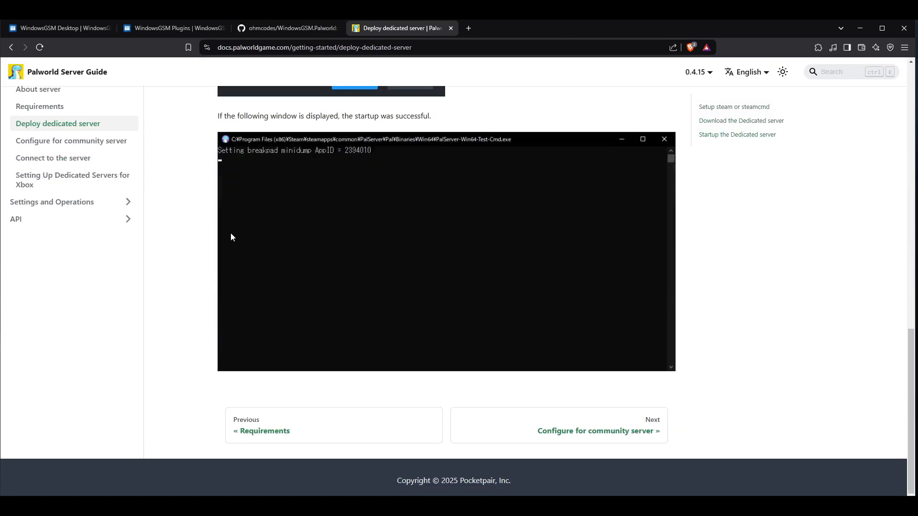
pyautogui.click(72, 143)
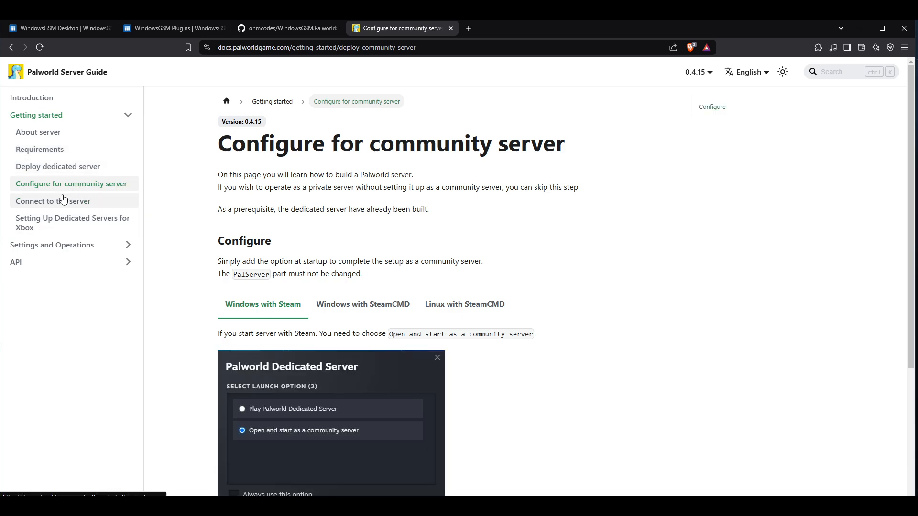
pyautogui.click(65, 200)
pyautogui.scroll(-10, 211, 225)
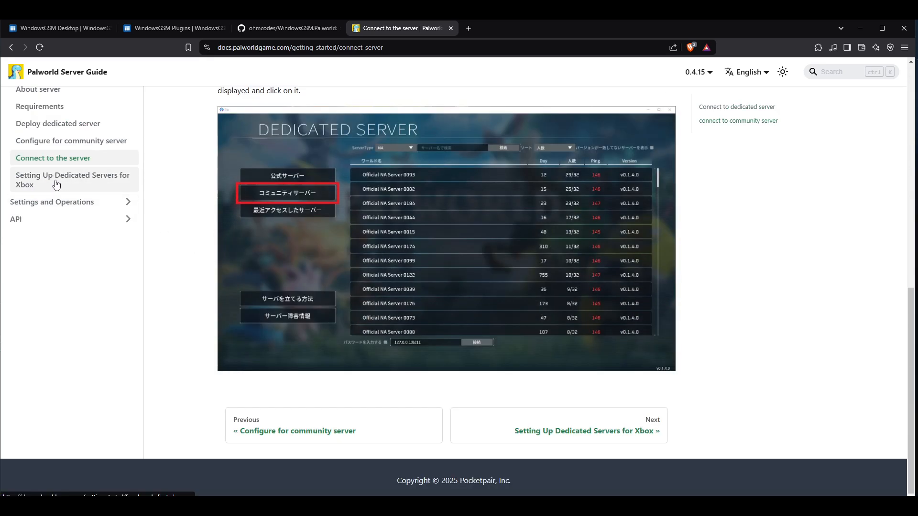
# Step: Skim the Setting Up Dedicated Servers for Xbox page and revisit the Requirements page down to the deployment methods
pyautogui.click(26, 182)
pyautogui.scroll(-3, 233, 237)
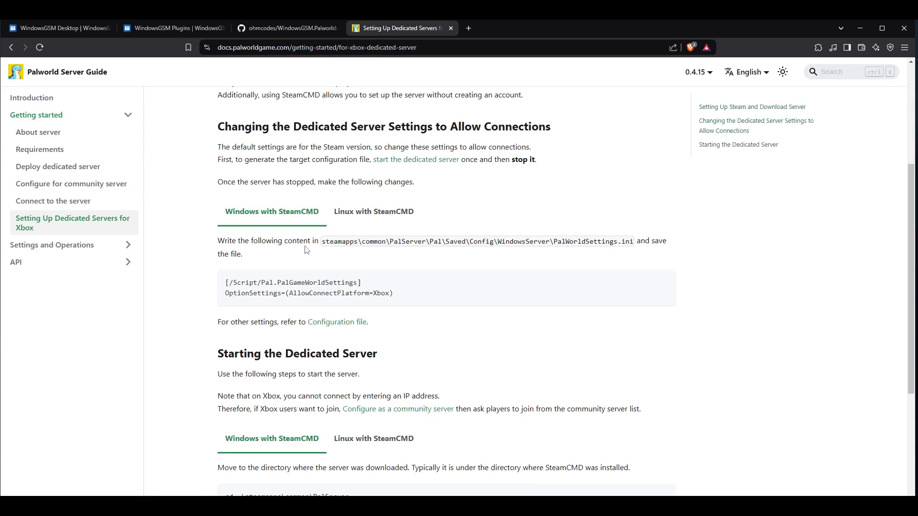
pyautogui.scroll(-4, 311, 250)
pyautogui.scroll(10, 303, 273)
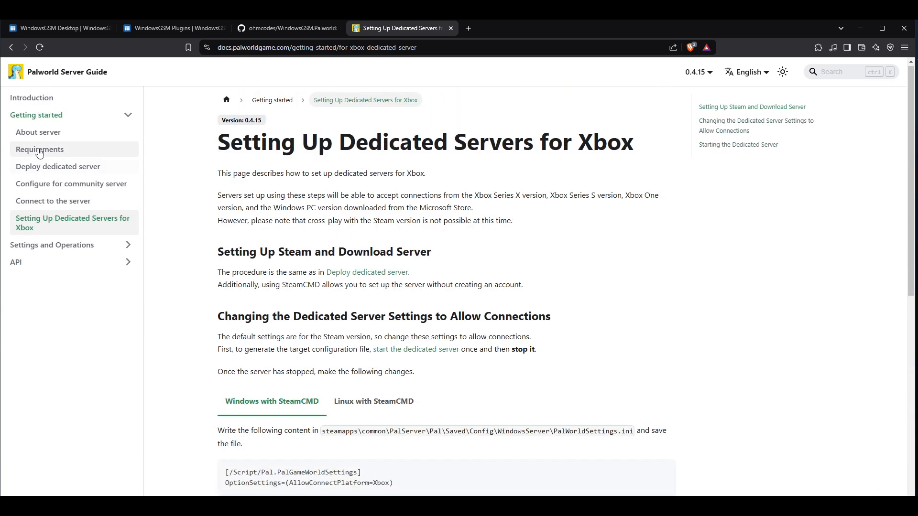
pyautogui.click(41, 149)
pyautogui.scroll(-10, 209, 252)
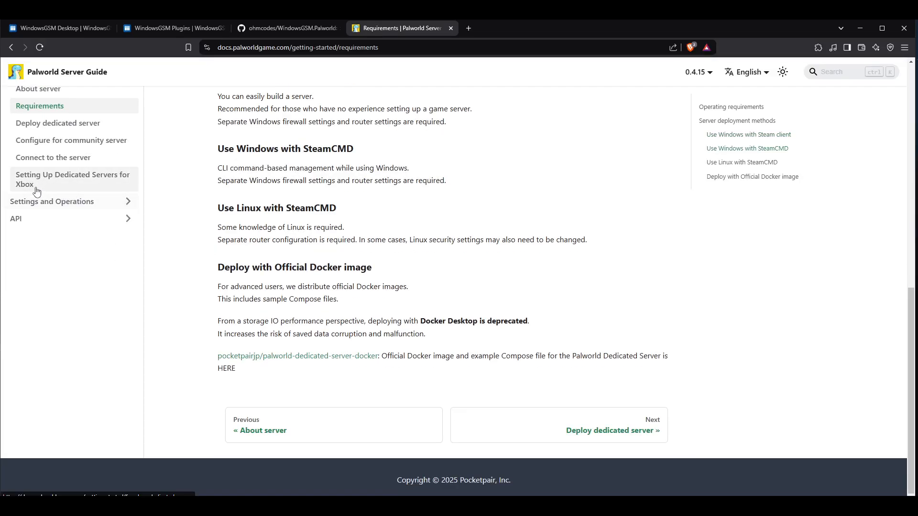
# Step: Open Configure the server under Settings and Operations, examine the arguments list and highlight the -players=32 argument
pyautogui.click(41, 203)
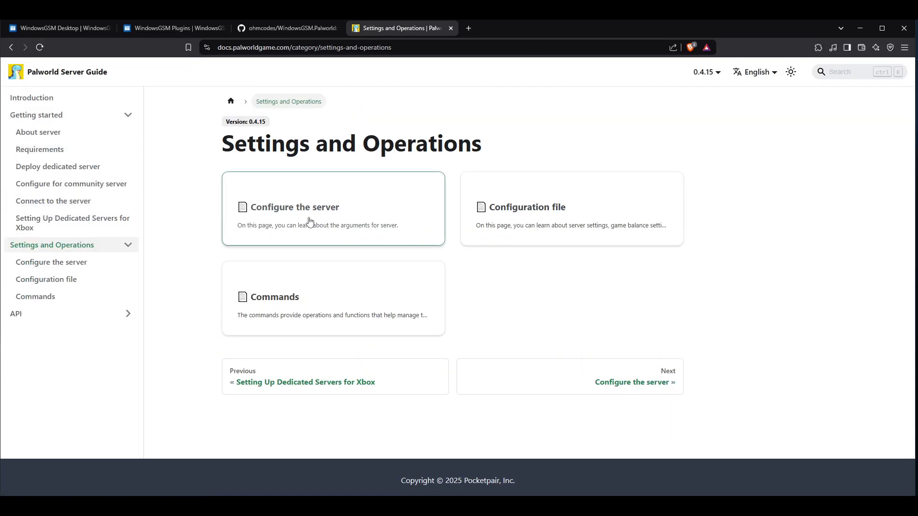
pyautogui.click(66, 262)
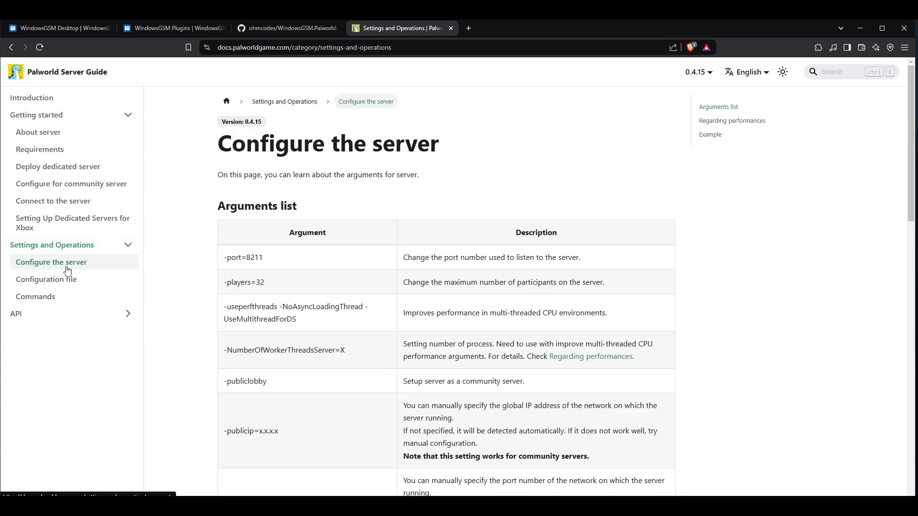
pyautogui.scroll(-2, 290, 292)
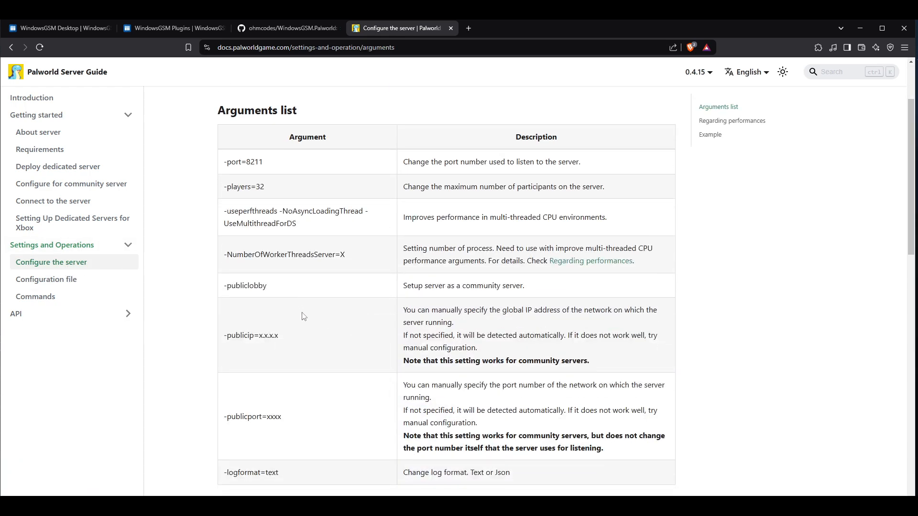
pyautogui.scroll(-1, 300, 310)
pyautogui.moveTo(228, 121)
pyautogui.mouseDown()
pyautogui.moveTo(232, 138)
pyautogui.moveTo(271, 140)
pyautogui.moveTo(220, 136)
pyautogui.mouseUp()
pyautogui.click(272, 140)
pyautogui.scroll(2, 324, 176)
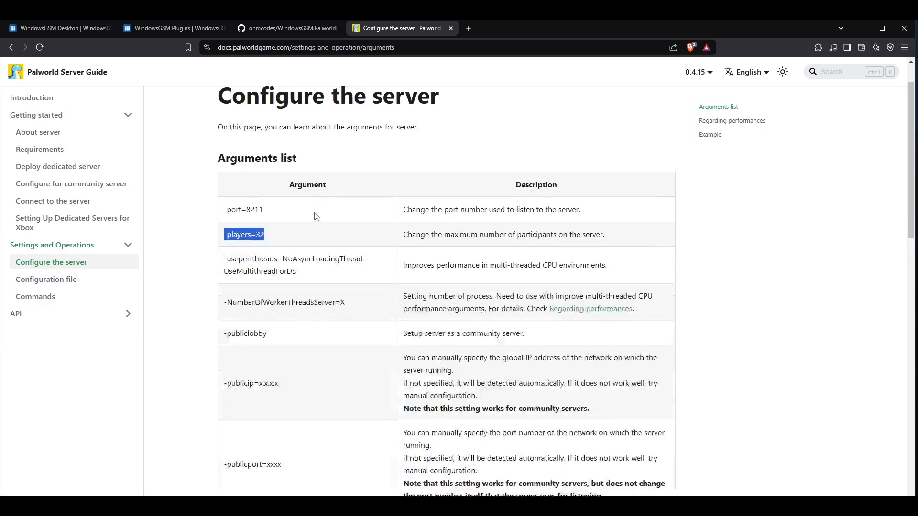
pyautogui.scroll(-1, 310, 224)
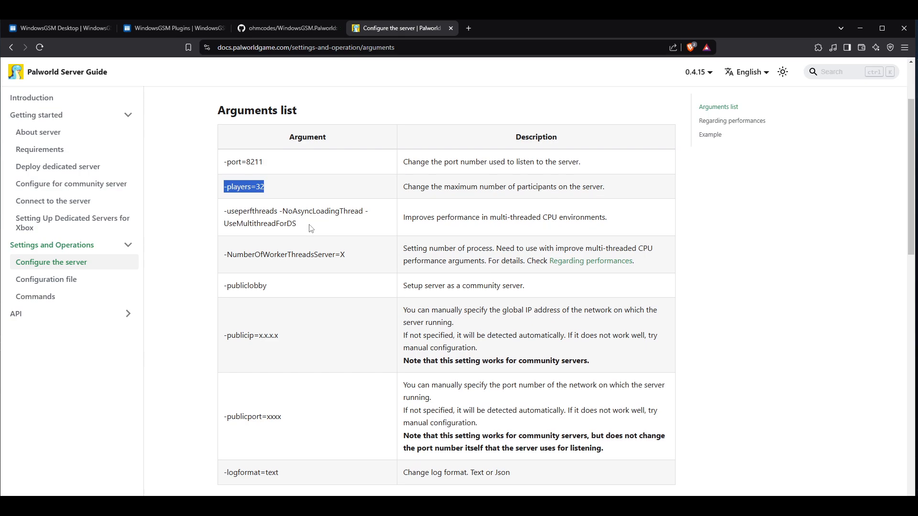
pyautogui.click(277, 30)
pyautogui.click(199, 30)
pyautogui.click(282, 29)
pyautogui.click(413, 30)
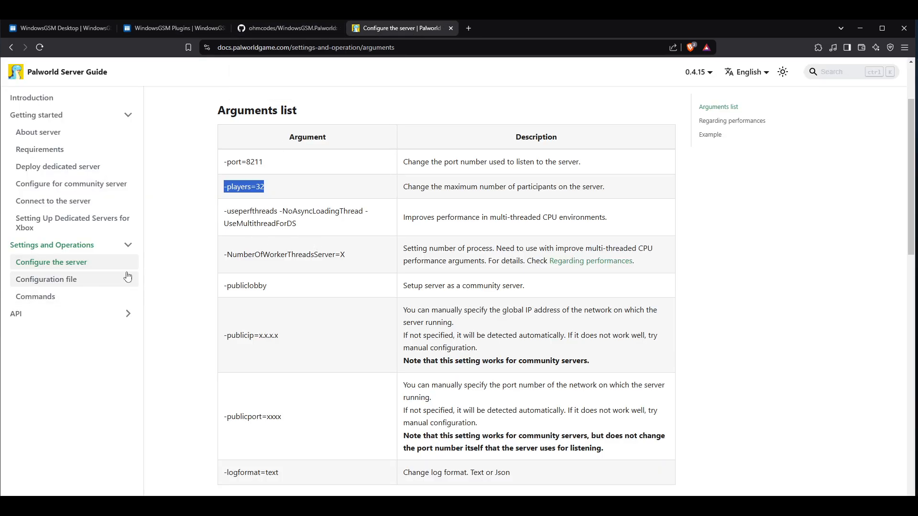
pyautogui.click(256, 29)
pyautogui.click(214, 30)
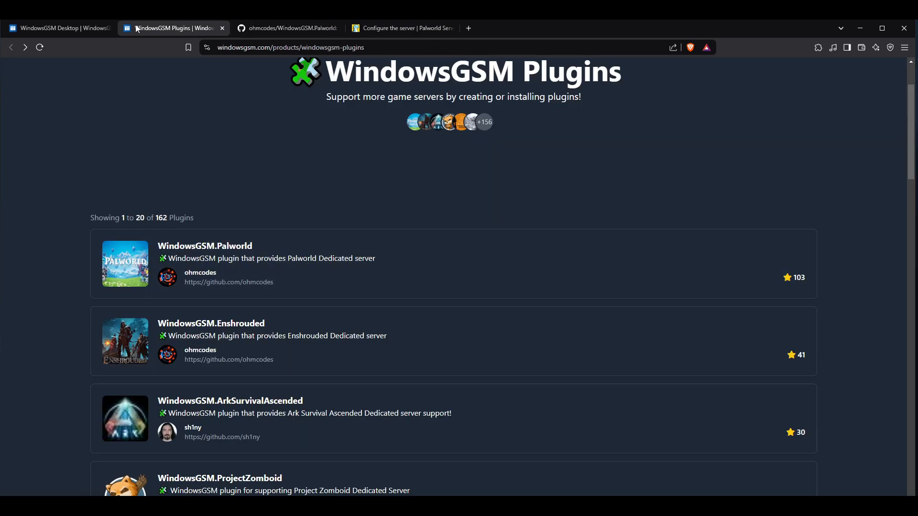
pyautogui.click(77, 29)
pyautogui.click(382, 29)
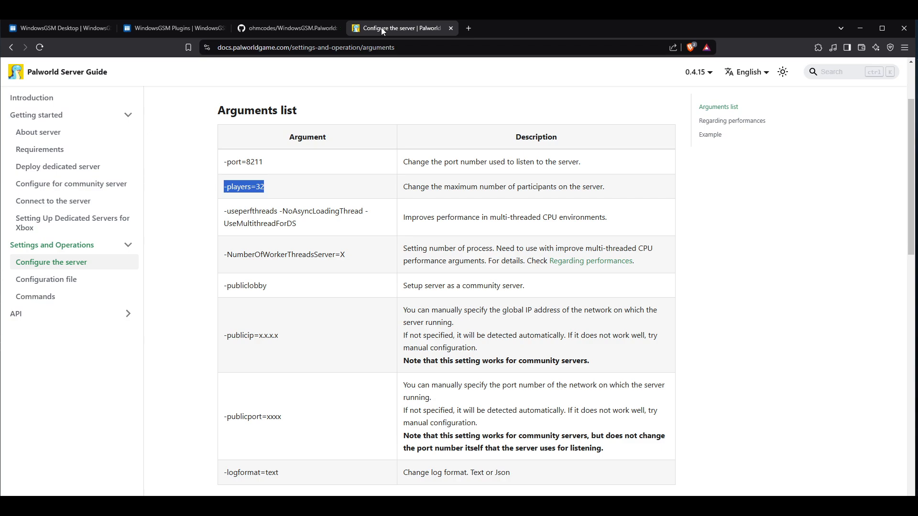
# Step: Show the WindowsGSM server list, return to the browser and view the installation instructions in the WindowsGSM.Palworld README
pyautogui.hotkey('alt', 'Tab')
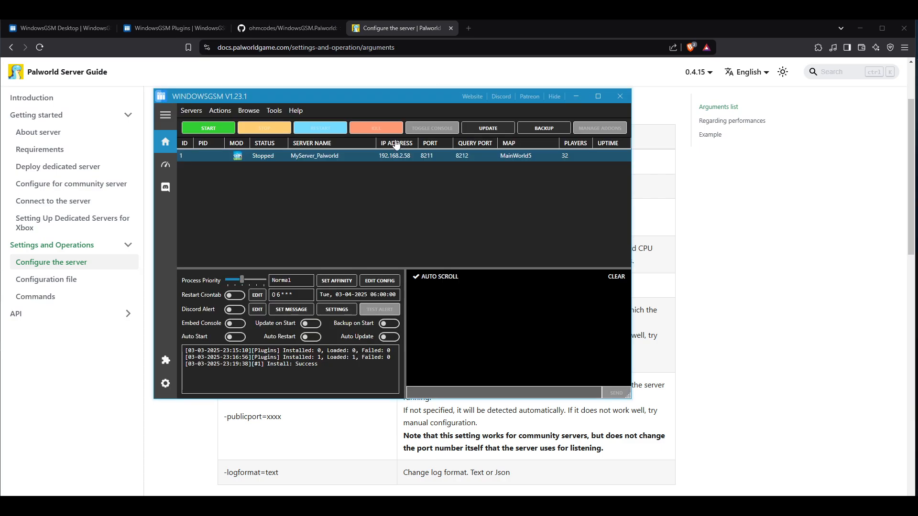
pyautogui.click(301, 31)
pyautogui.click(195, 22)
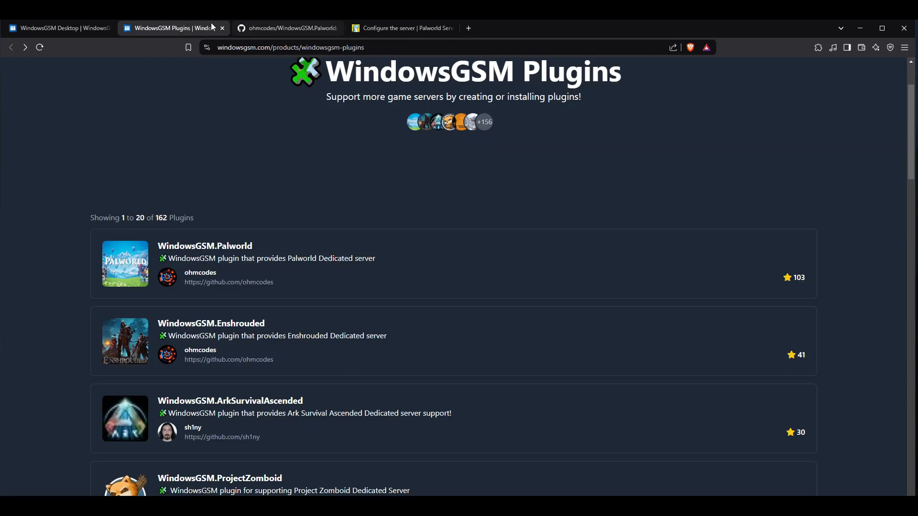
pyautogui.click(290, 30)
pyautogui.scroll(3, 395, 159)
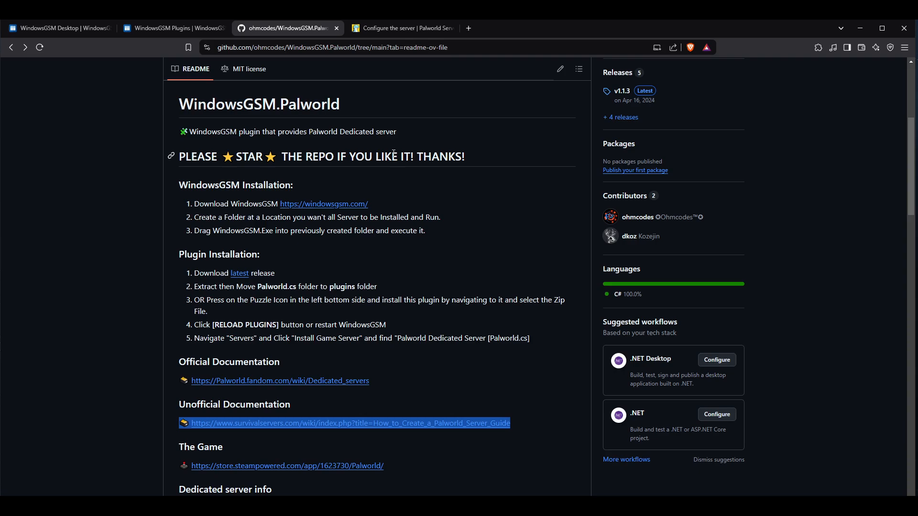
# Step: Switch to WindowsGSM, move its window toward the middle of the README page and open the Palworld server's WindowsGSM.cfg for editing
pyautogui.hotkey('alt', 'Tab')
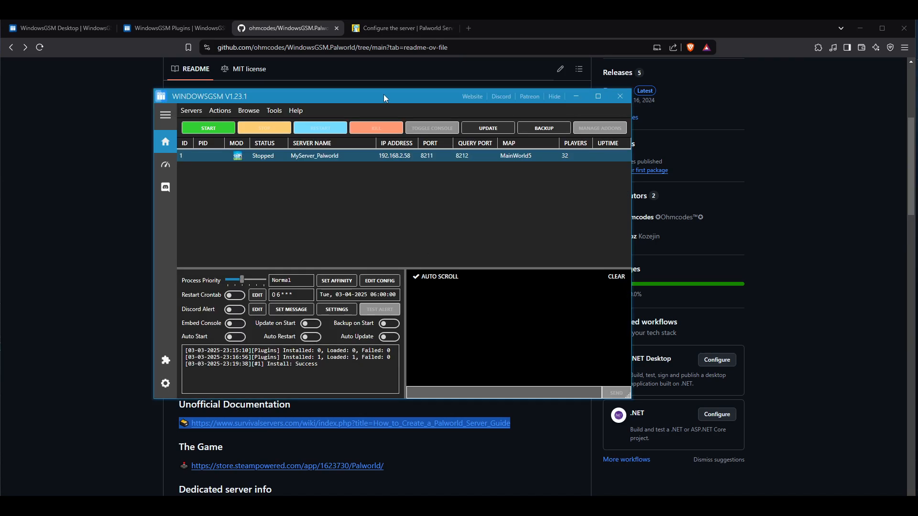
pyautogui.moveTo(383, 98); pyautogui.dragTo(459, 138)
pyautogui.click(457, 321)
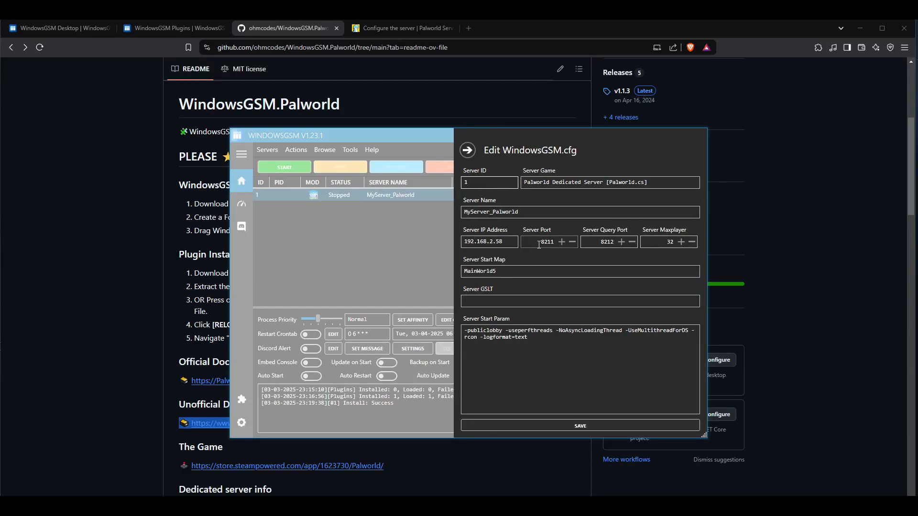
# Step: Set the Palworld server's port to 11001, its query port to 11002 and its maximum players to 200
pyautogui.click(603, 242)
pyautogui.click(557, 243)
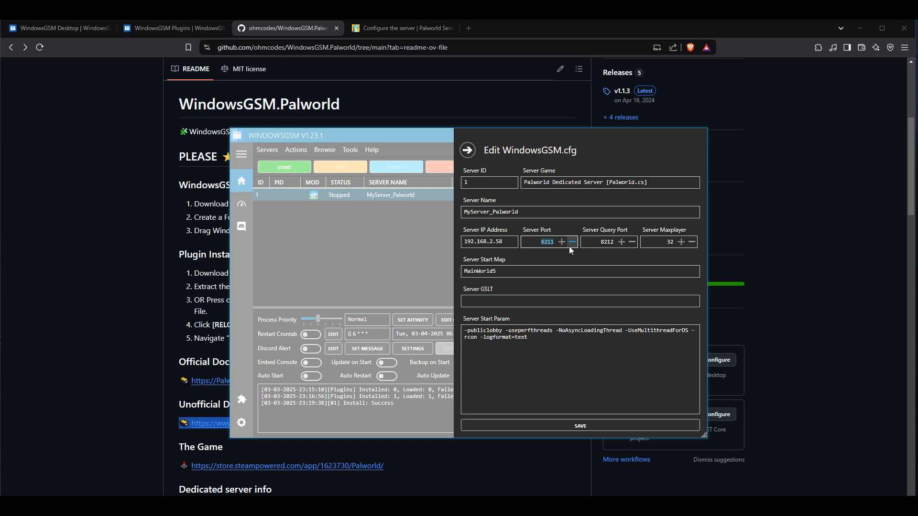
pyautogui.click(540, 242)
pyautogui.doubleClick(539, 242)
pyautogui.write('11001')
pyautogui.press('Tab')
pyautogui.write('11002')
pyautogui.press('Tab')
pyautogui.write('2')
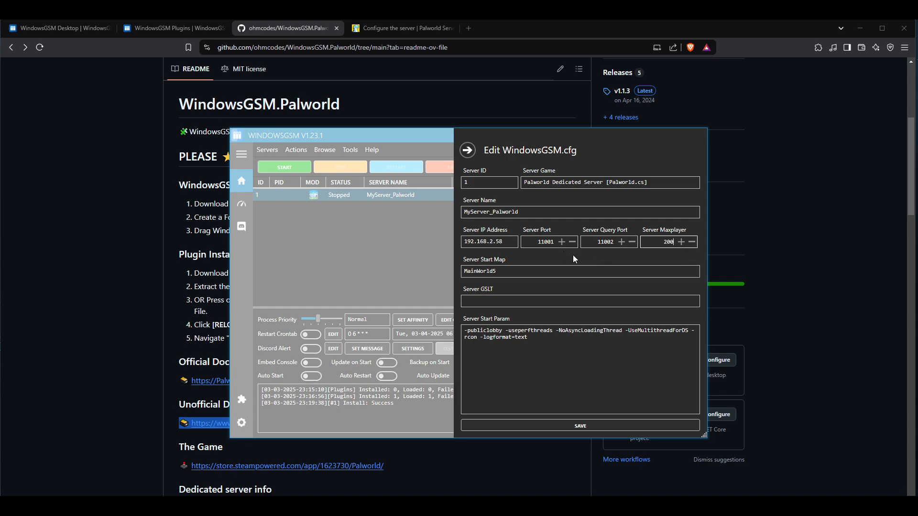
# Step: Highlight the Palworld server's Server Start Map value and place the cursor in the empty Server GSLT field
pyautogui.moveTo(502, 272); pyautogui.dragTo(461, 272)
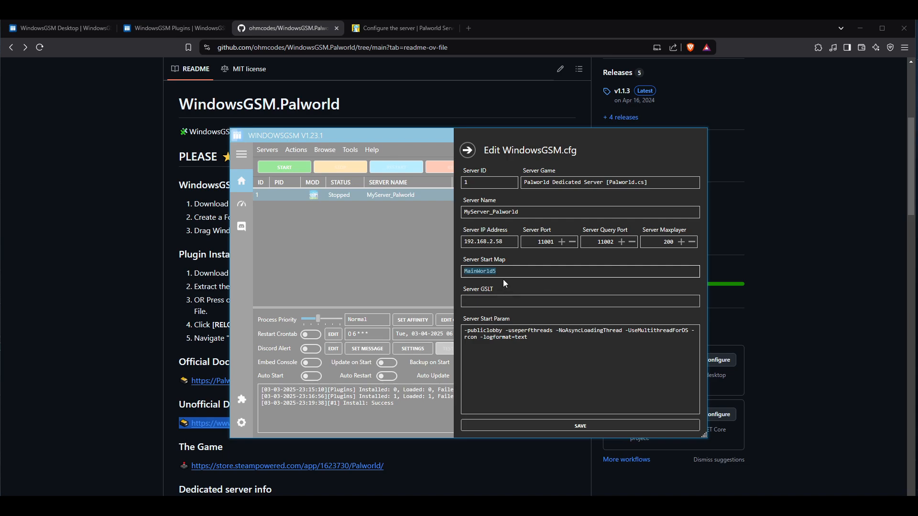
pyautogui.write('de_dust')
pyautogui.click(509, 302)
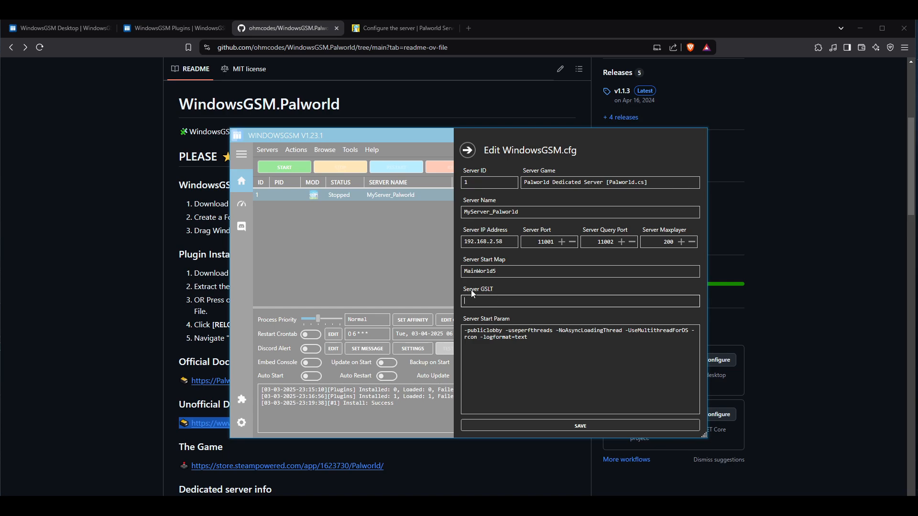
# Step: Search the web for "steam gslt" in a new browser tab and open Steam's Game Server Account Management page
pyautogui.click(468, 29)
pyautogui.write('steam gls')
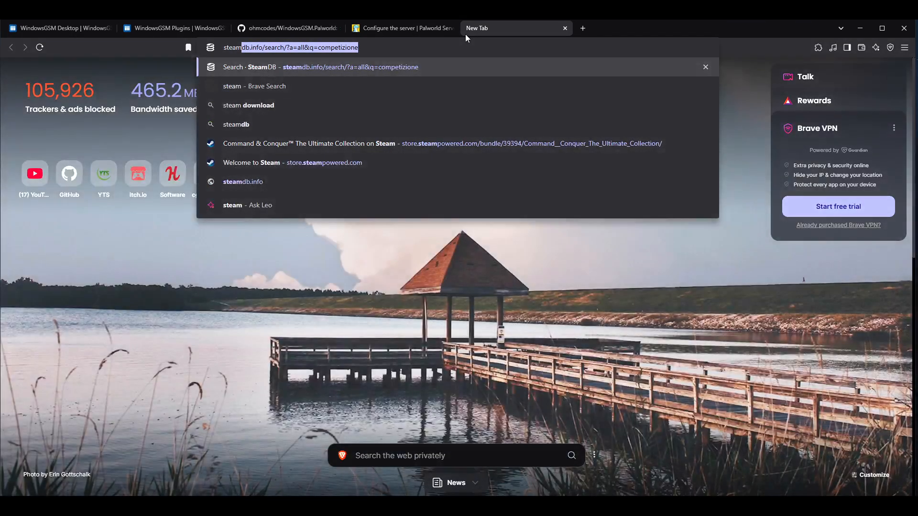
pyautogui.press('BackSpace')
pyautogui.press('BackSpace')
pyautogui.write('slt')
pyautogui.press('Return')
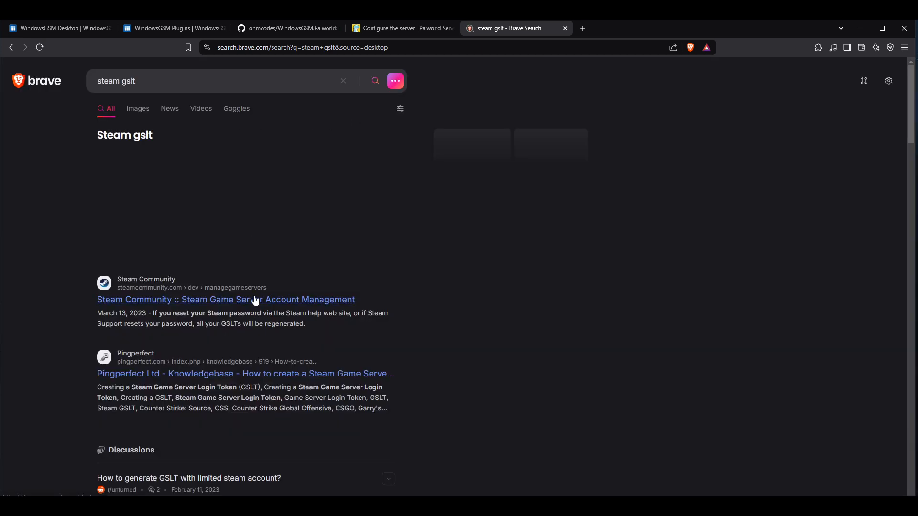
pyautogui.click(266, 299)
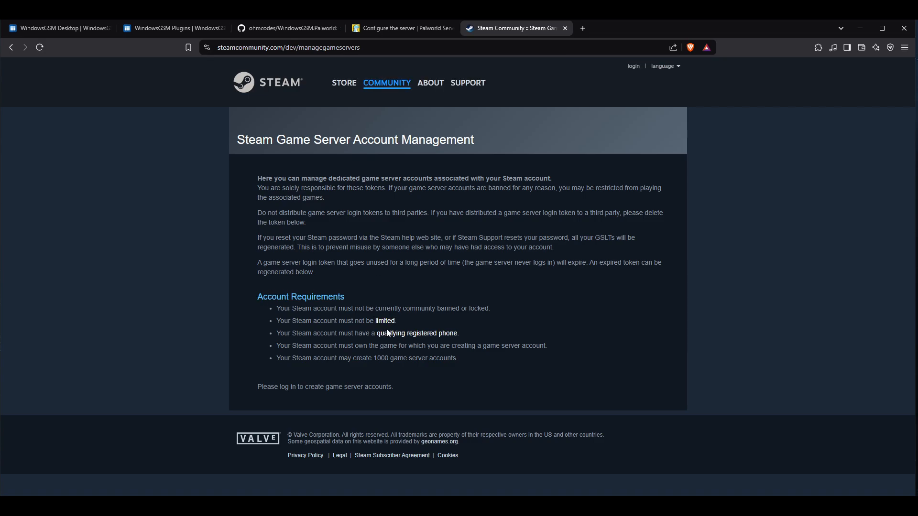
# Step: Highlight the token rules and Account Requirements text on the Steam page, then clear the selection
pyautogui.moveTo(262, 178); pyautogui.dragTo(495, 378)
pyautogui.moveTo(440, 388); pyautogui.dragTo(445, 114)
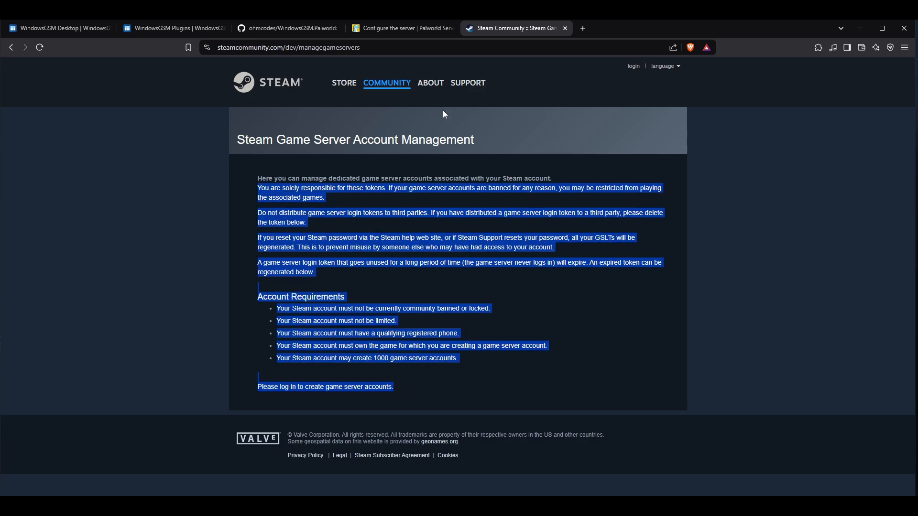
pyautogui.click(437, 322)
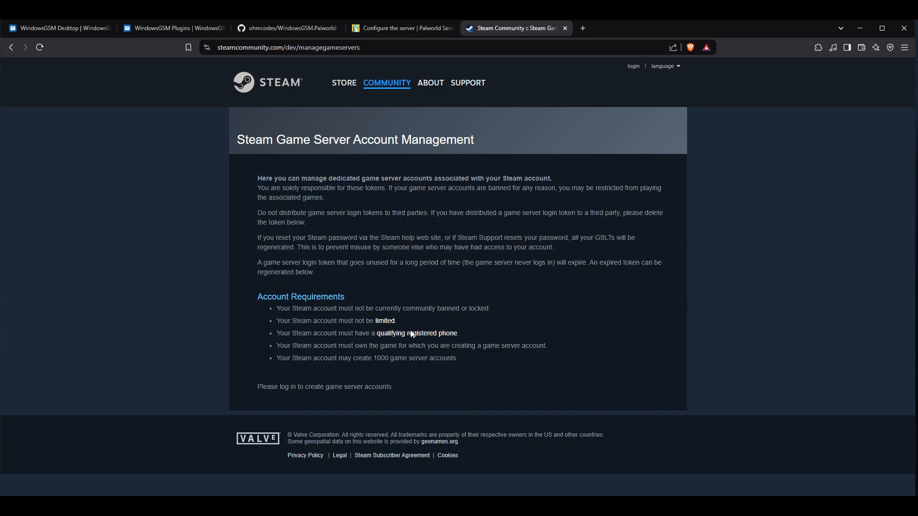
# Step: Look through the open Palworld guide, README and WindowsGSM Plugins pages and switch back to the WindowsGSM.cfg form in WindowsGSM
pyautogui.click(398, 32)
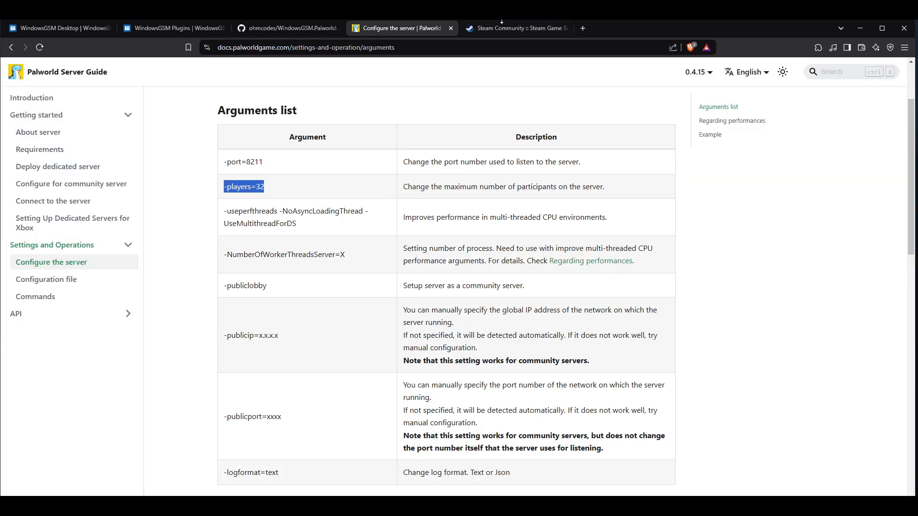
pyautogui.click(502, 28)
pyautogui.click(315, 30)
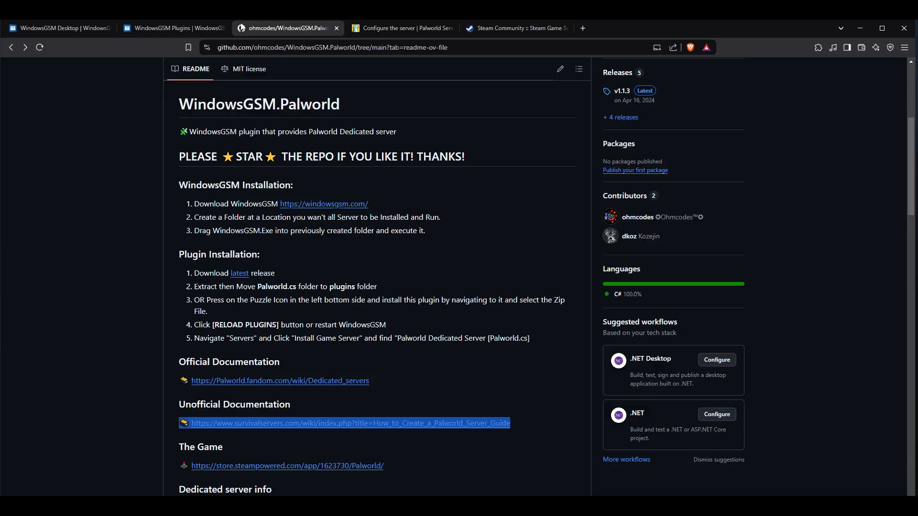
pyautogui.click(187, 29)
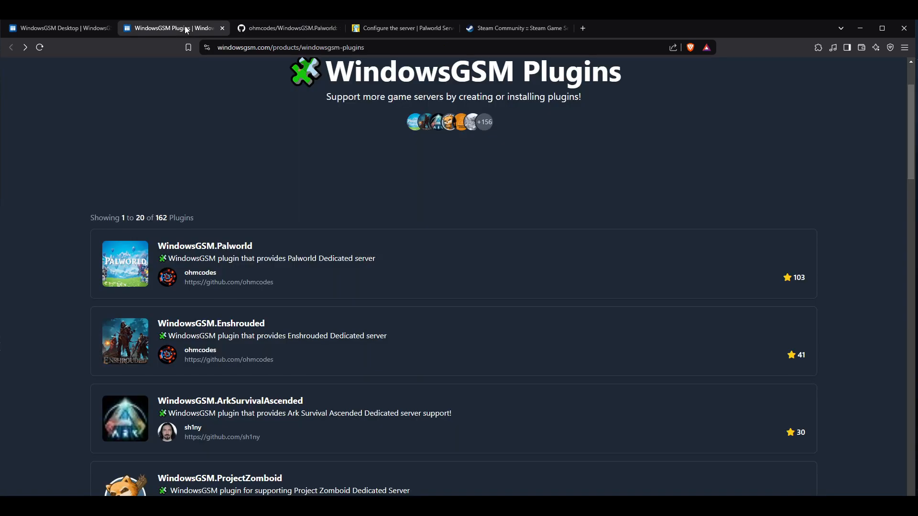
pyautogui.click(278, 30)
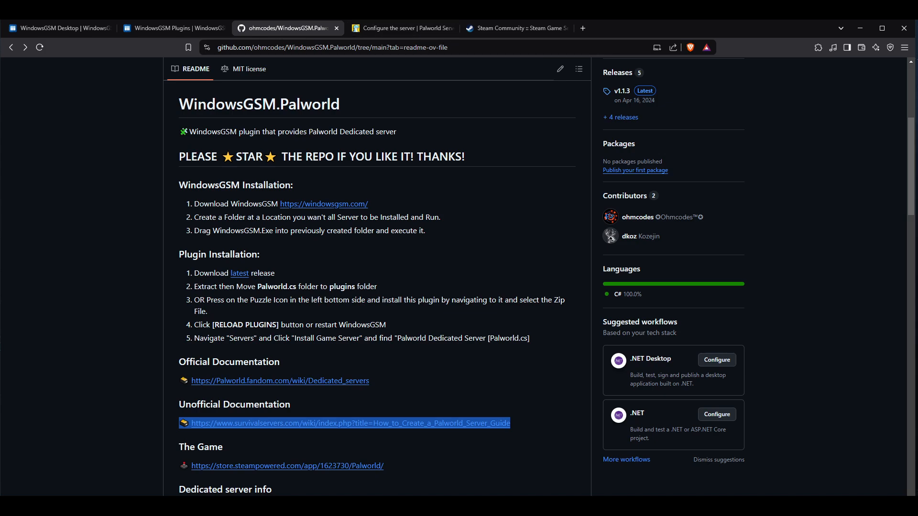
pyautogui.hotkey('alt', 'Tab')
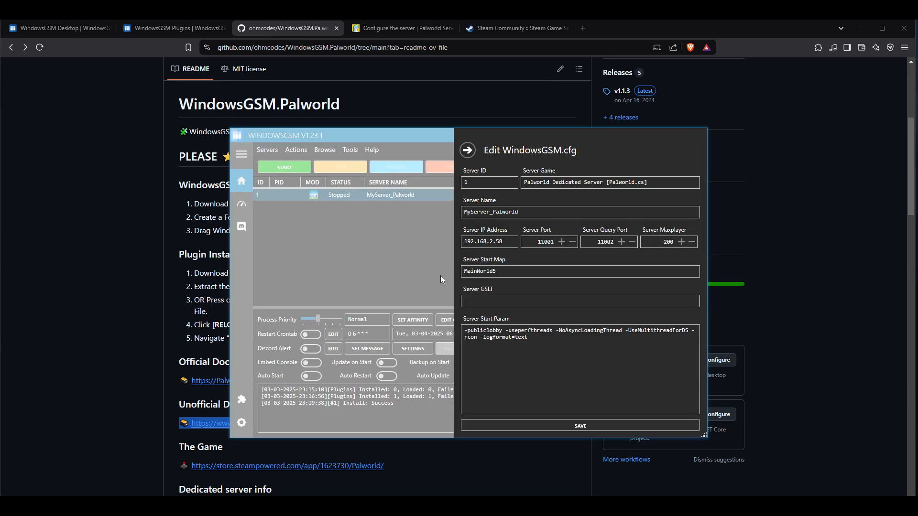
# Step: Return to the browser and view the Port Forwarding and Available Params sections of the WindowsGSM.Palworld README
pyautogui.click(134, 235)
pyautogui.scroll(-3, 138, 241)
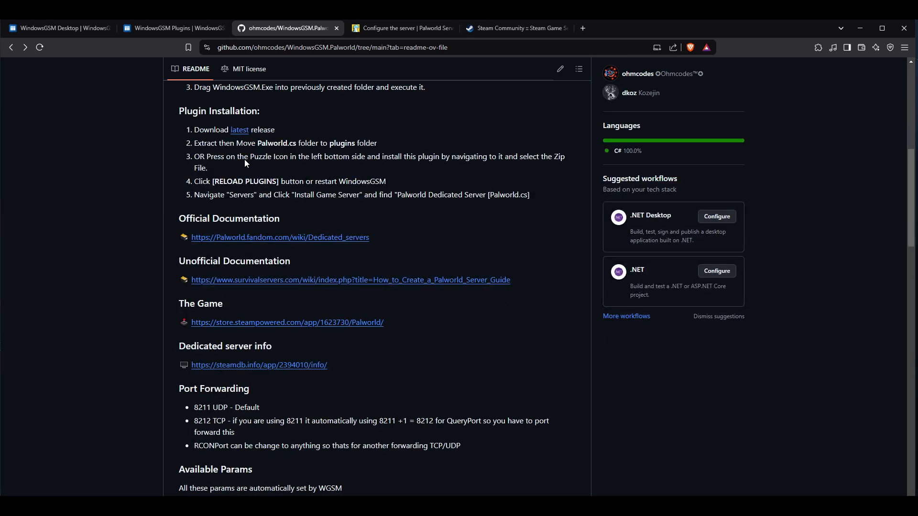
pyautogui.scroll(-8, 320, 254)
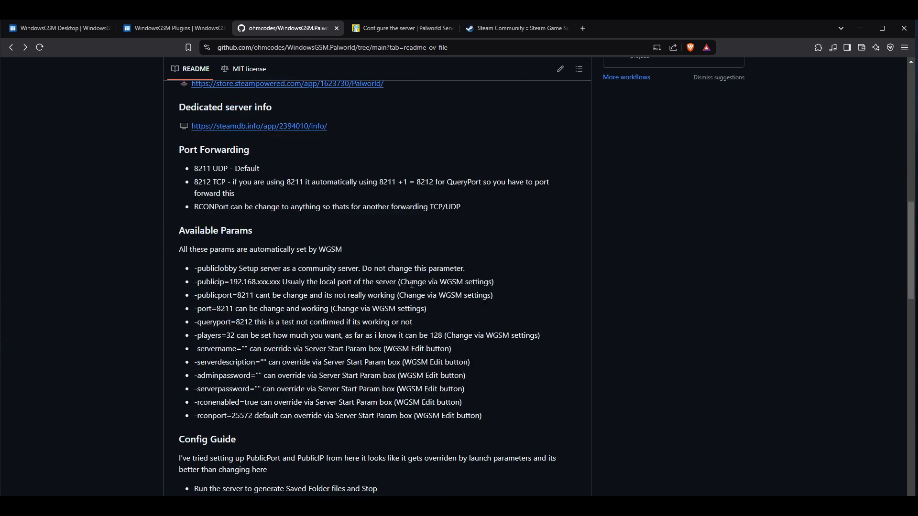
# Step: Review the available parameters, config guide and troubleshooting notes in the Palworld plugin's README on GitHub
pyautogui.scroll(2, 383, 305)
pyautogui.scroll(-7, 255, 333)
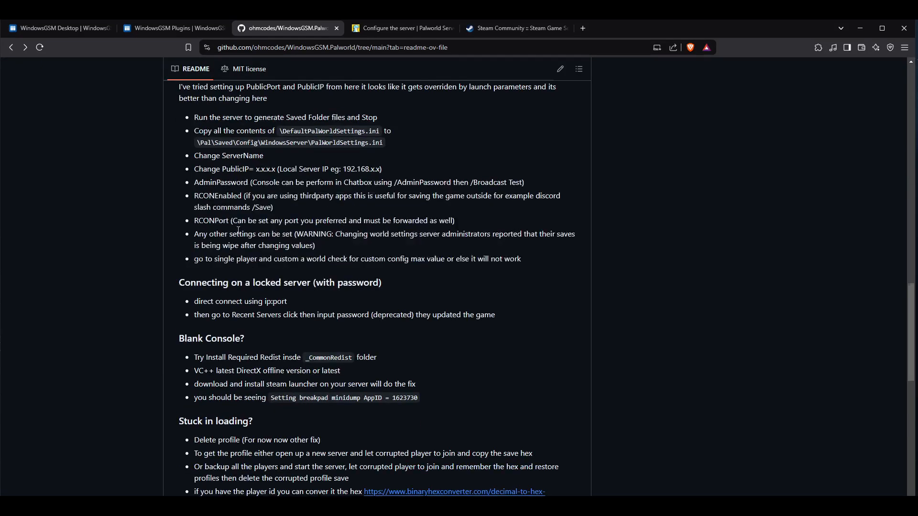
pyautogui.scroll(-4, 255, 333)
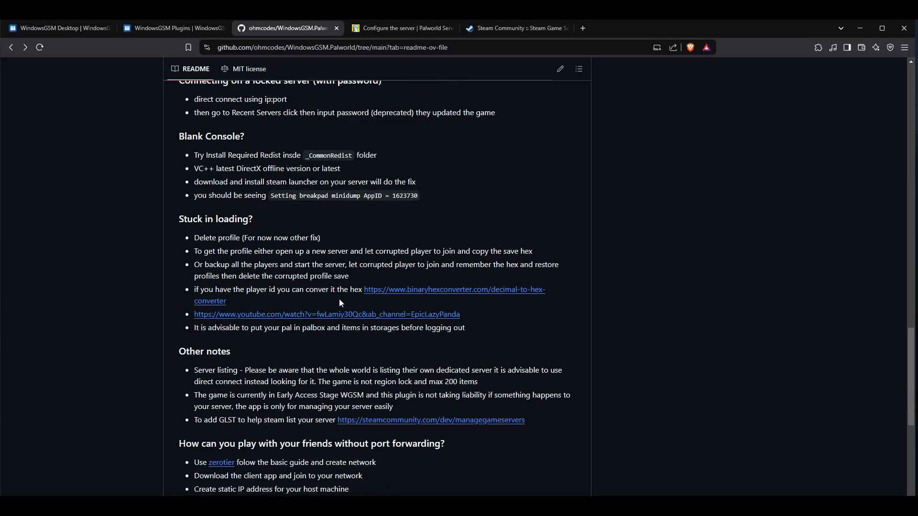
pyautogui.scroll(-1, 321, 366)
pyautogui.scroll(-2, 322, 294)
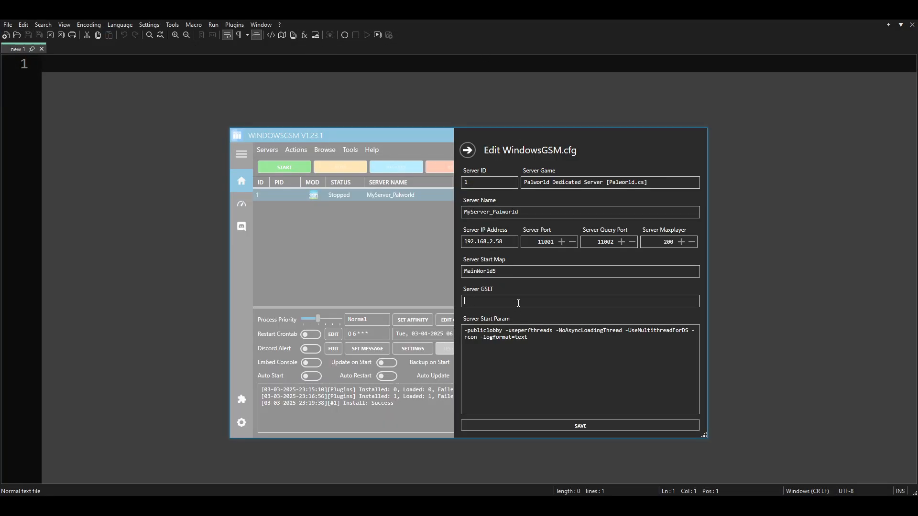
# Step: Begin a -Max argument in WindowsGSM's Server Start Param and copy -players=32 from the Palworld guide's arguments list in the browser
pyautogui.click(558, 341)
pyautogui.hotkey('ctrl', 'a')
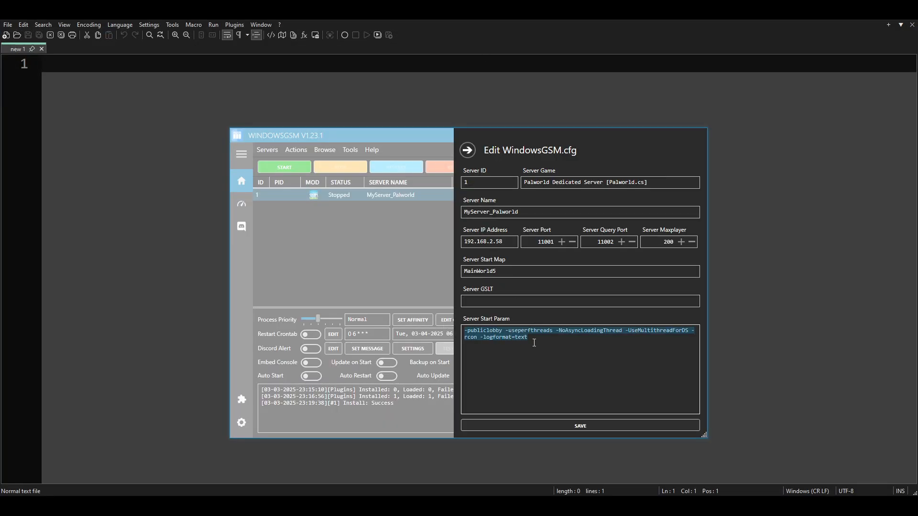
pyautogui.click(540, 349)
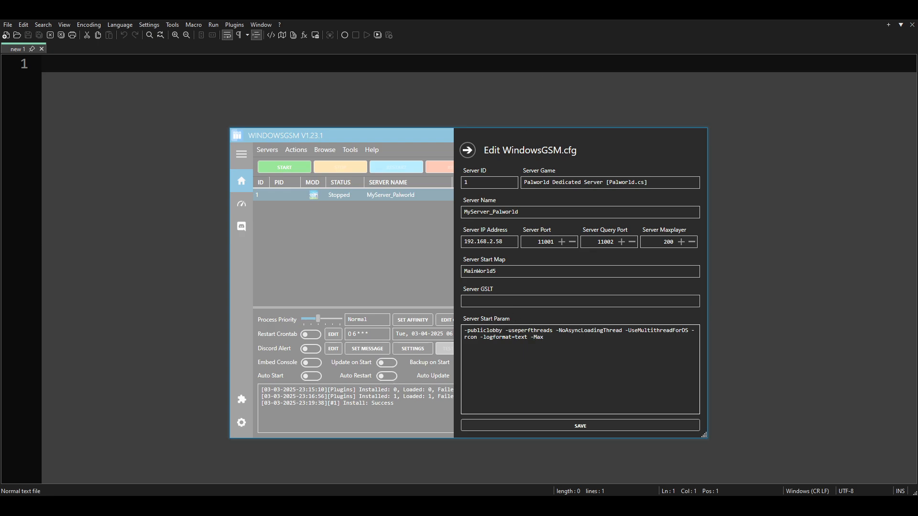
pyautogui.hotkey('alt', 'Tab')
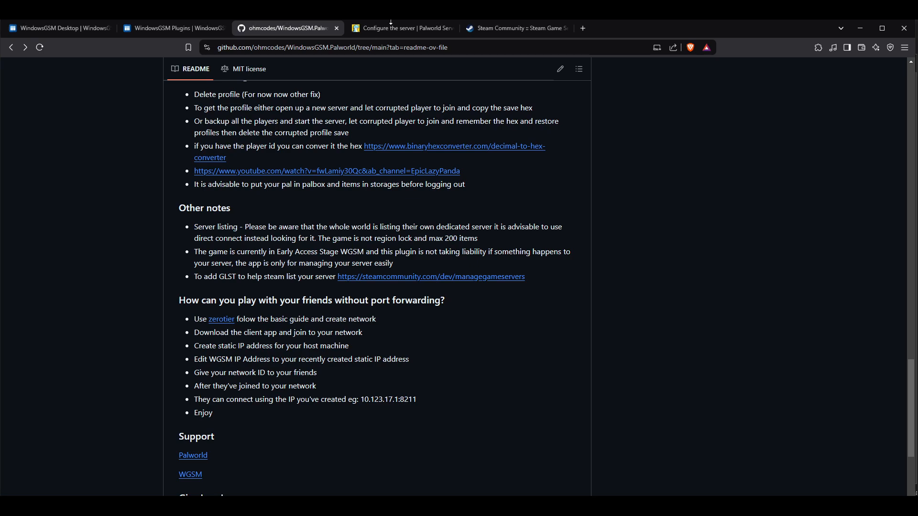
pyautogui.click(389, 24)
pyautogui.moveTo(282, 192); pyautogui.dragTo(220, 190)
pyautogui.hotkey('ctrl', 'c')
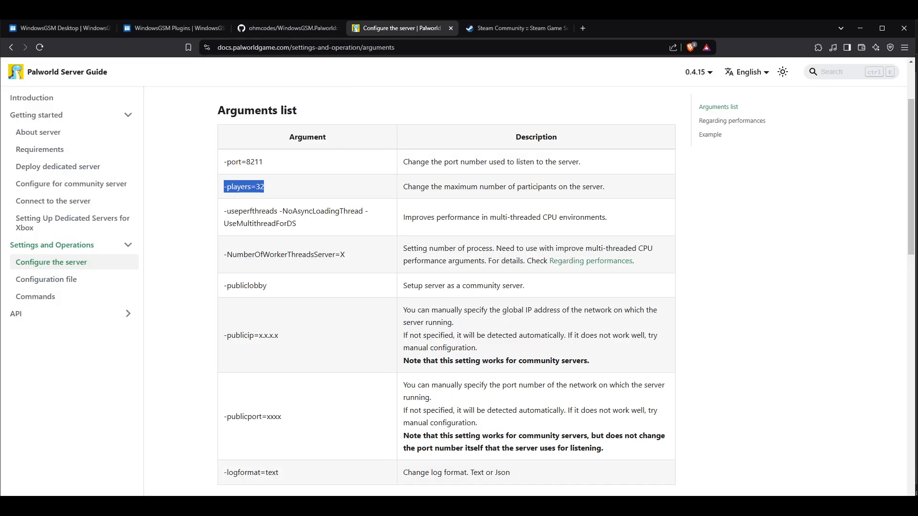
# Step: Switch to WindowsGSM and replace the -Max entry at the end of Server Start Param with -players=200
pyautogui.hotkey('alt', 'Tab')
pyautogui.moveTo(546, 337); pyautogui.dragTo(531, 340)
pyautogui.hotkey('ctrl', 'v')
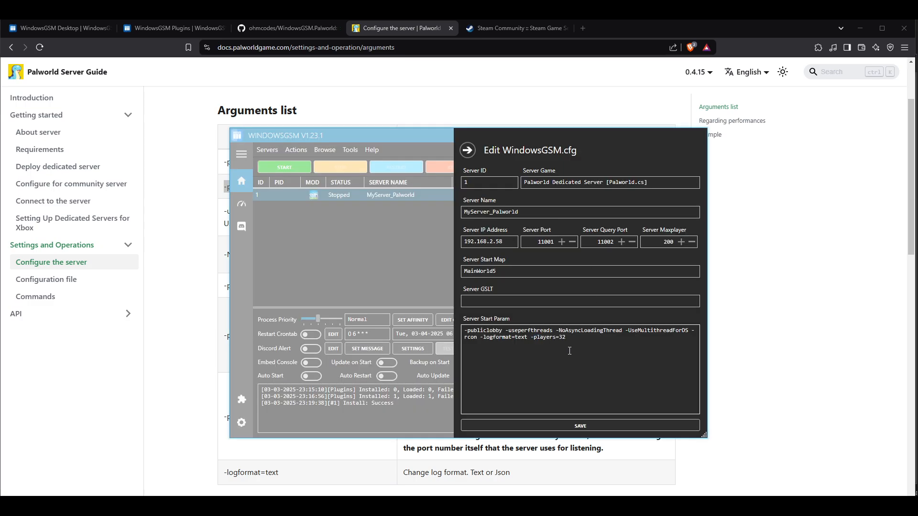
pyautogui.press('BackSpace')
pyautogui.press('BackSpace')
pyautogui.write('20')
# Step: Set the Server Maxplayer value to 32
pyautogui.moveTo(663, 242); pyautogui.dragTo(685, 248)
pyautogui.write('32')
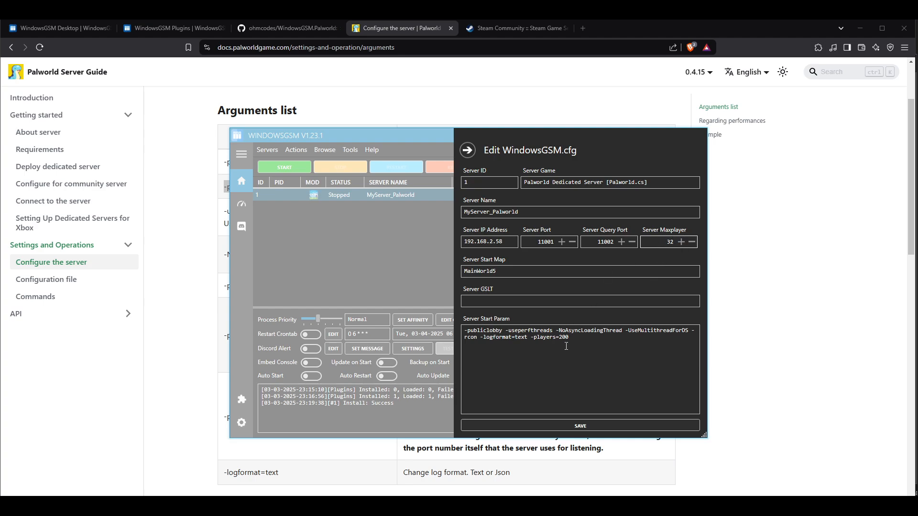
pyautogui.click(548, 338)
pyautogui.click(663, 242)
pyautogui.moveTo(584, 340); pyautogui.dragTo(531, 339)
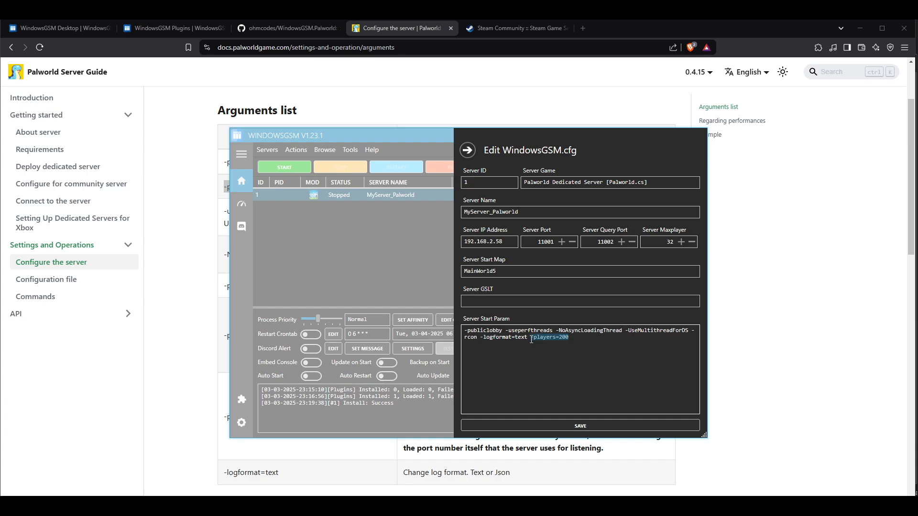
pyautogui.moveTo(571, 338); pyautogui.dragTo(530, 337)
pyautogui.click(651, 243)
# Step: Delete the -players=200 argument from Server Start Param and save the server configuration
pyautogui.moveTo(415, 137); pyautogui.dragTo(569, 146)
pyautogui.scroll(-3, 260, 267)
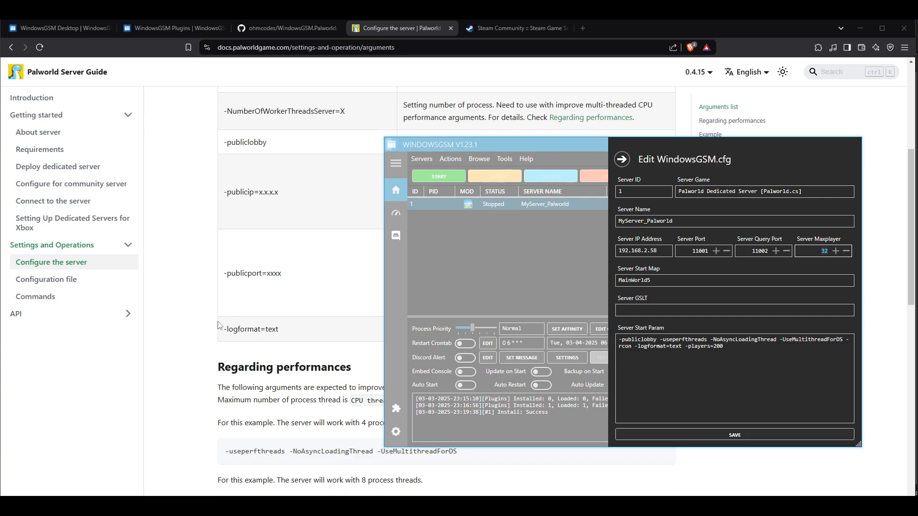
pyautogui.moveTo(682, 346); pyautogui.dragTo(764, 349)
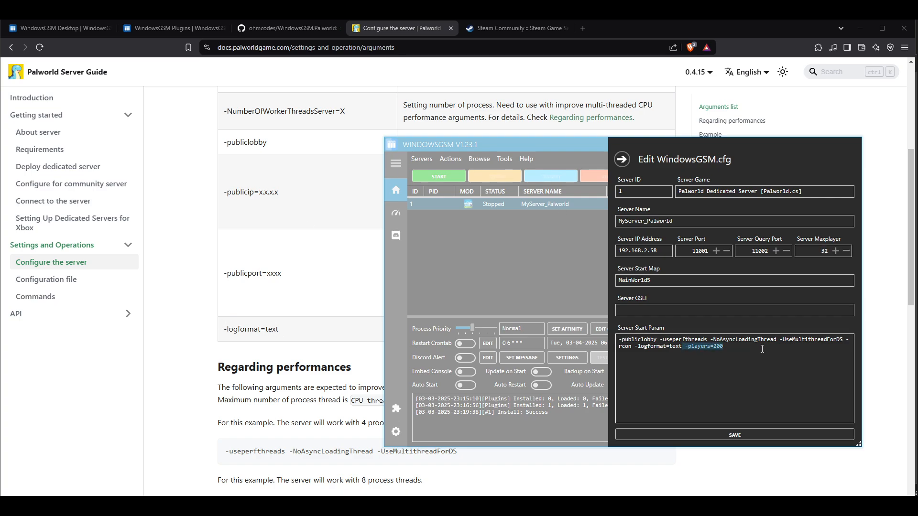
pyautogui.press('BackSpace')
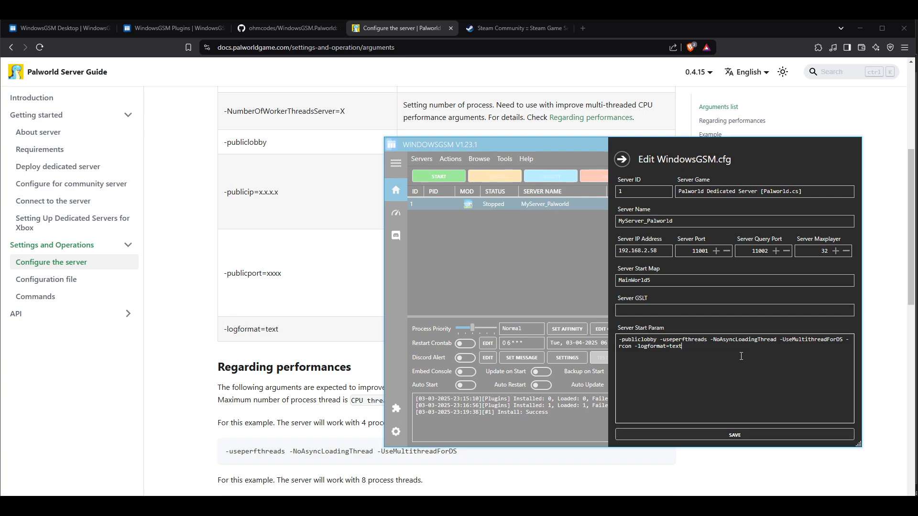
pyautogui.click(710, 433)
pyautogui.moveTo(614, 154); pyautogui.dragTo(621, 157)
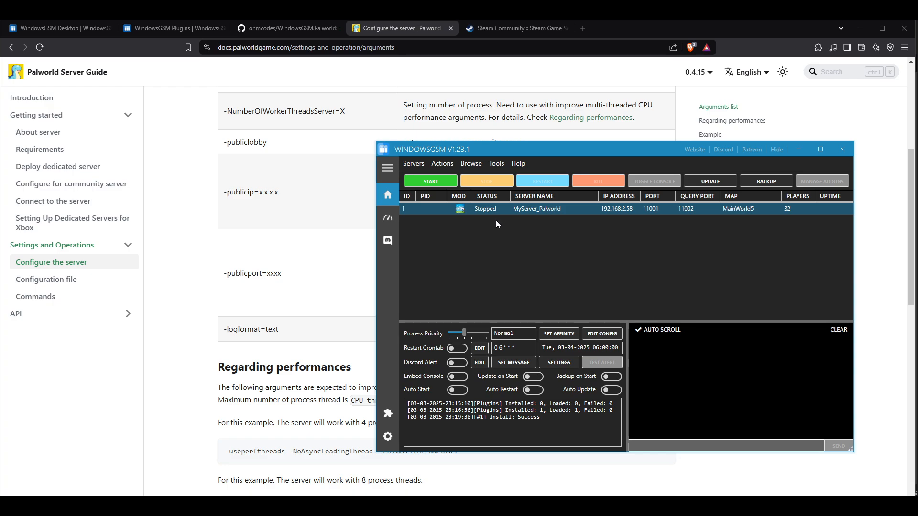
pyautogui.click(496, 164)
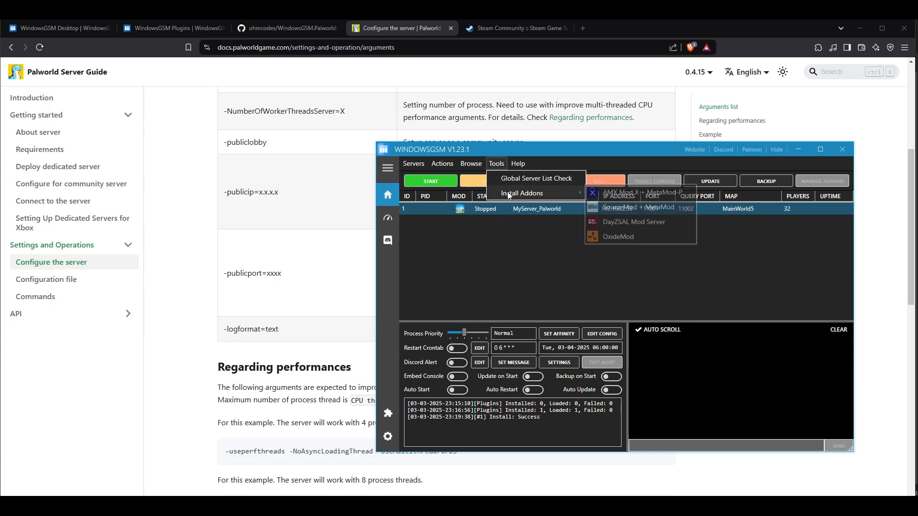
pyautogui.click(501, 165)
pyautogui.click(518, 163)
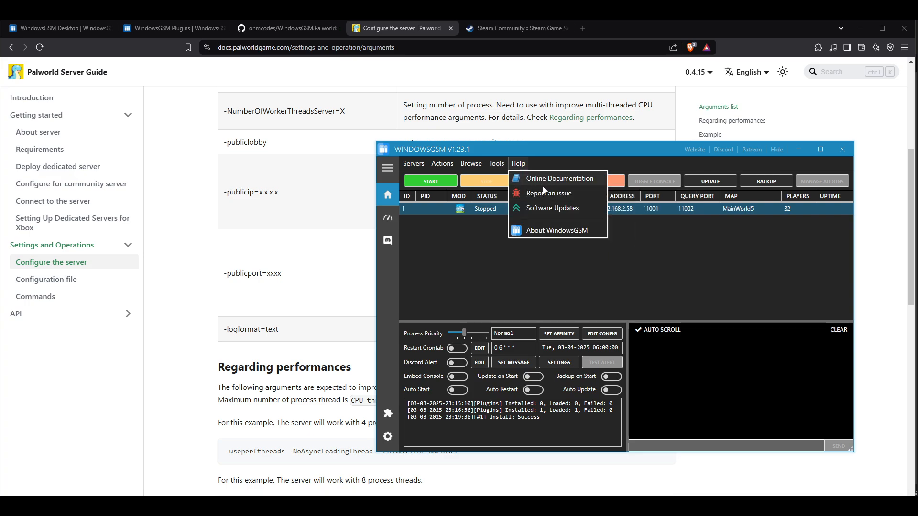
pyautogui.click(471, 165)
pyautogui.click(470, 165)
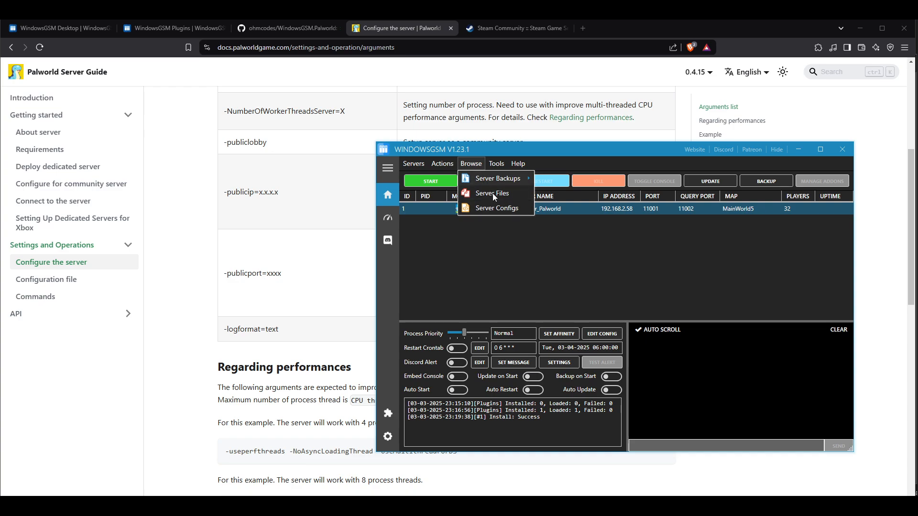
pyautogui.click(441, 164)
pyautogui.click(441, 165)
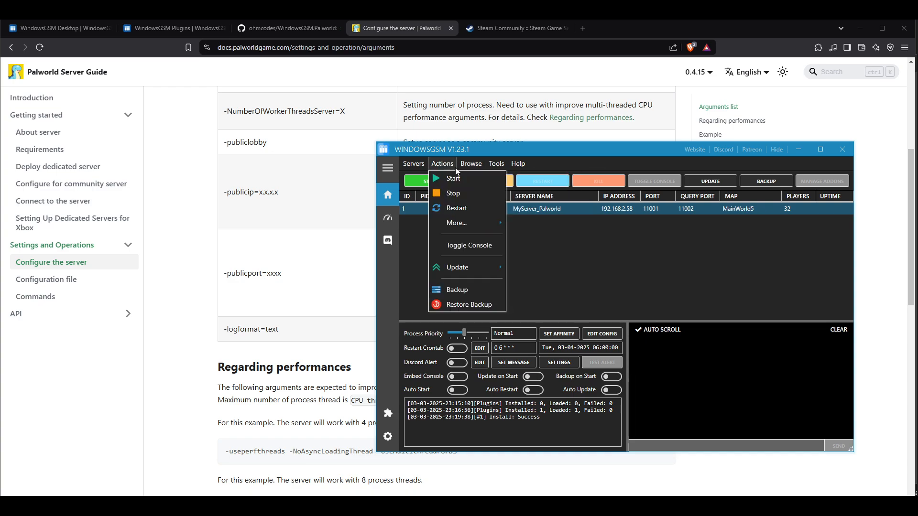
pyautogui.moveTo(470, 264)
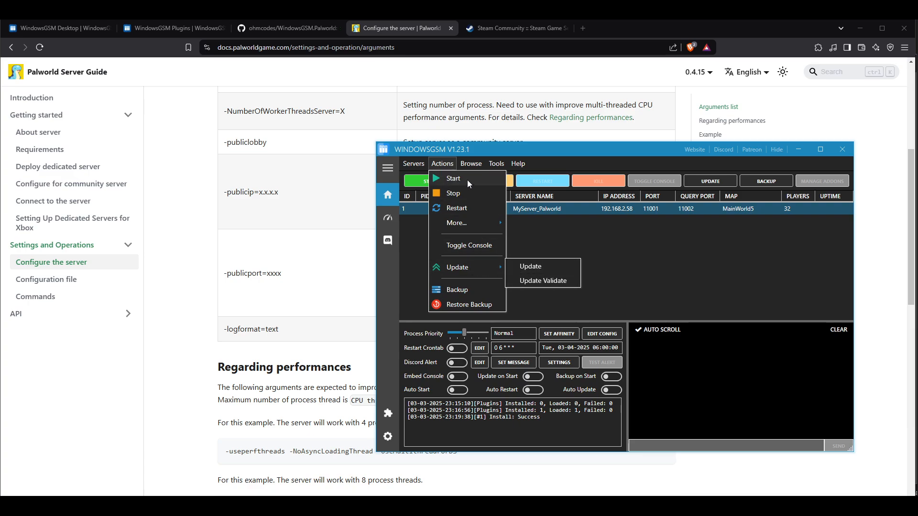
pyautogui.moveTo(483, 223)
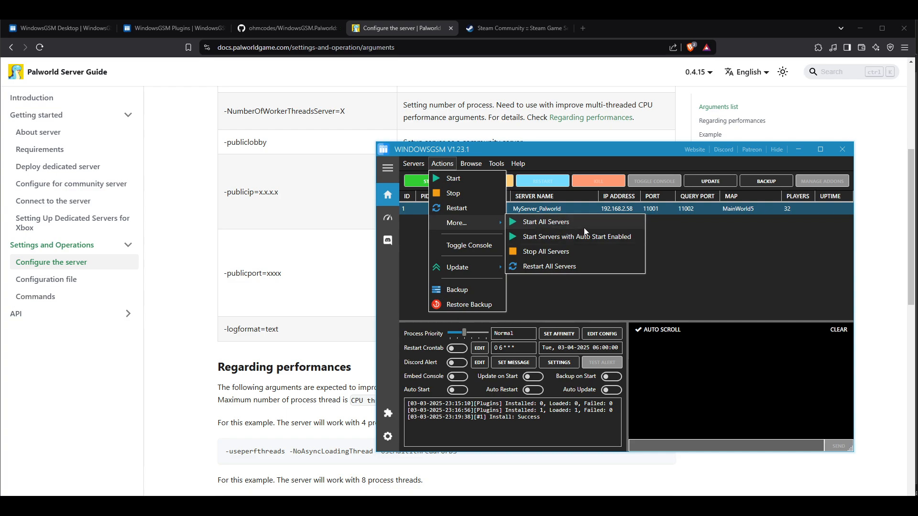
pyautogui.click(569, 248)
pyautogui.moveTo(562, 147); pyautogui.dragTo(547, 111)
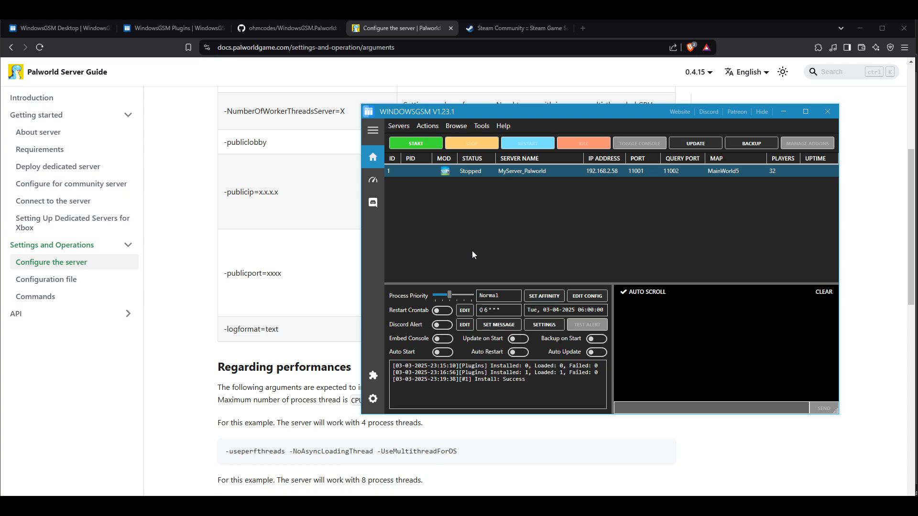
pyautogui.moveTo(566, 108); pyautogui.dragTo(605, 109)
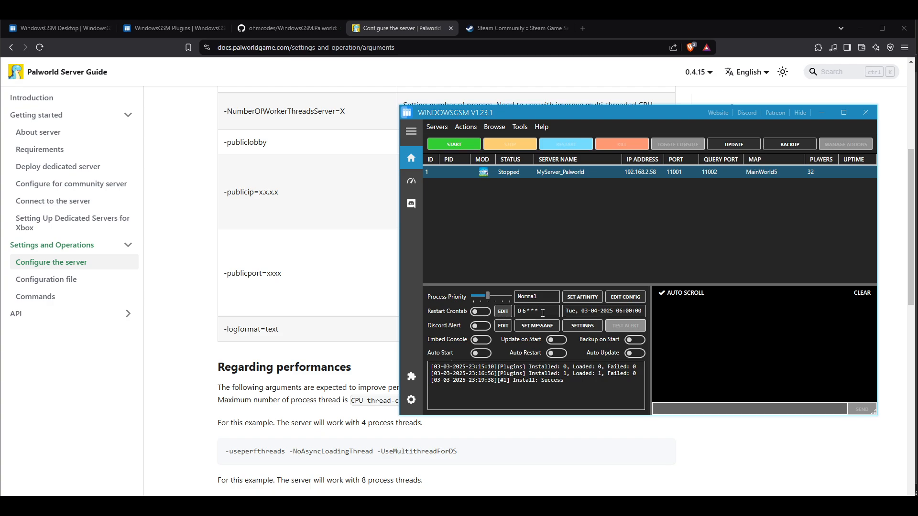
pyautogui.moveTo(602, 114); pyautogui.dragTo(549, 105)
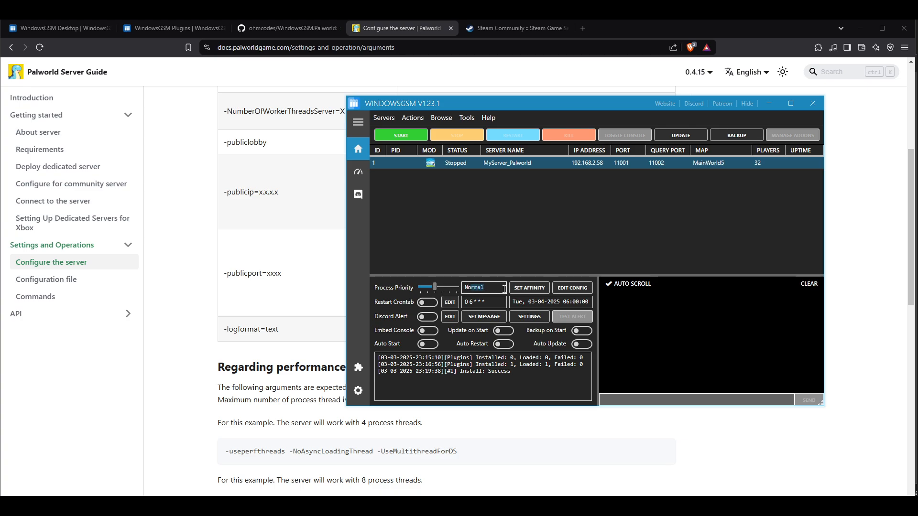
# Step: Inspect the list of CPU cores available in the Palworld server's affinity settings
pyautogui.click(530, 288)
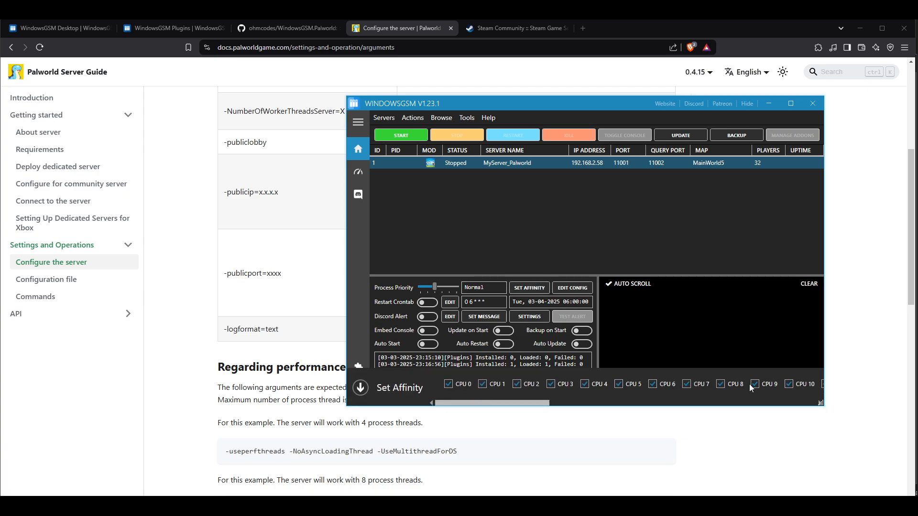
pyautogui.moveTo(514, 403); pyautogui.dragTo(483, 406)
pyautogui.moveTo(501, 406); pyautogui.dragTo(792, 416)
pyautogui.moveTo(885, 405); pyautogui.dragTo(478, 389)
pyautogui.moveTo(482, 403); pyautogui.dragTo(500, 405)
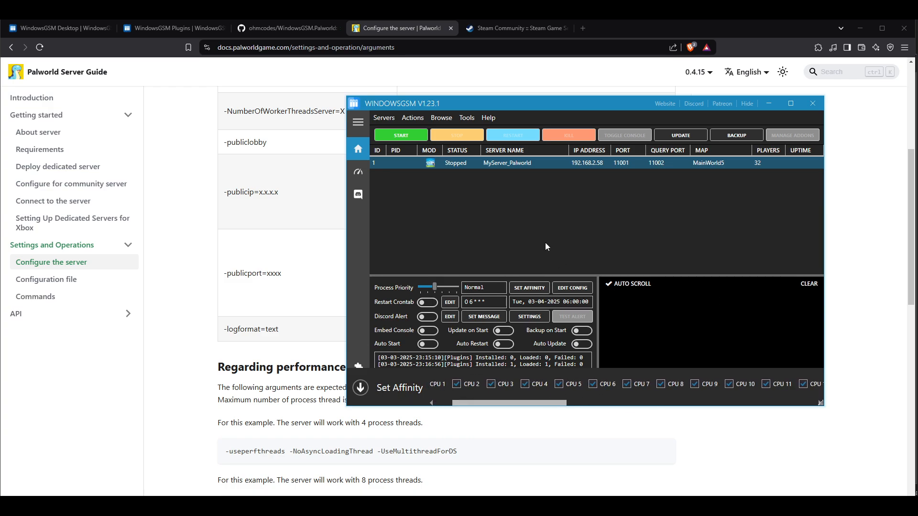
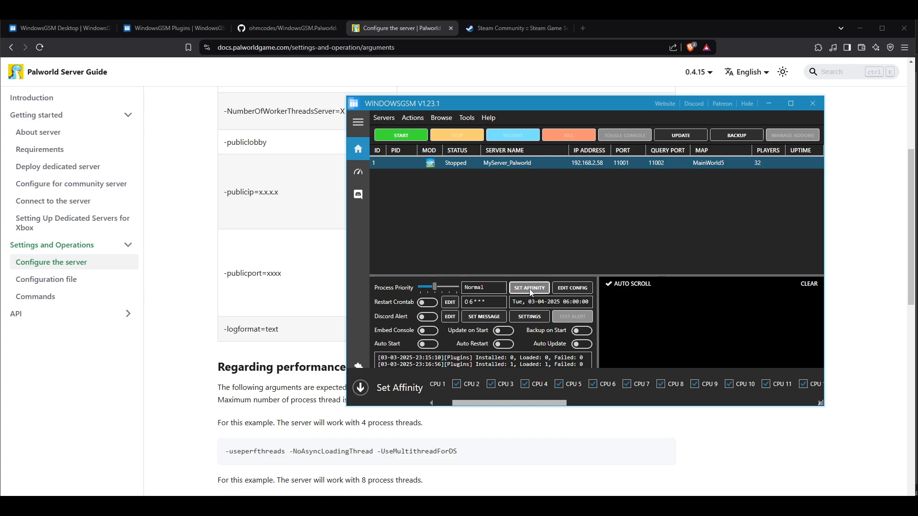
pyautogui.click(530, 289)
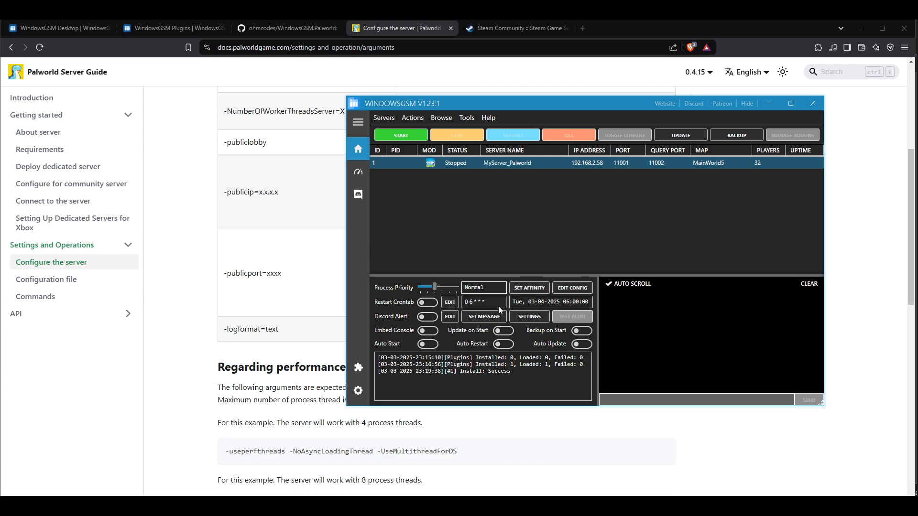
pyautogui.click(529, 287)
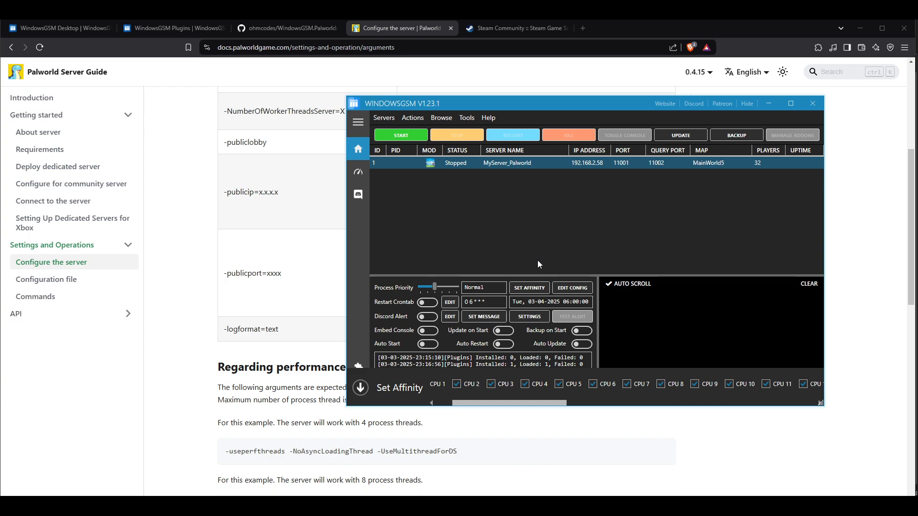
# Step: Close the affinity settings, enable Restart Crontab for the server and open its crontab expression for editing
pyautogui.click(429, 303)
pyautogui.click(360, 387)
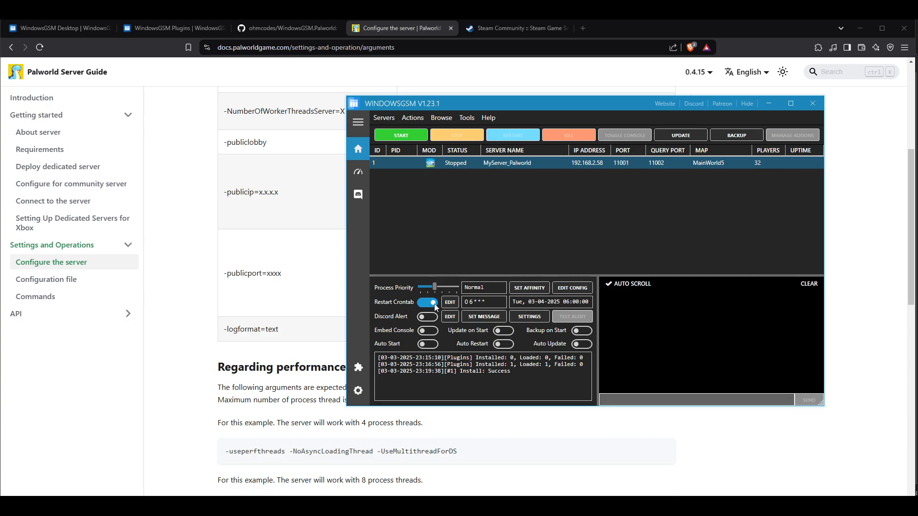
pyautogui.click(450, 303)
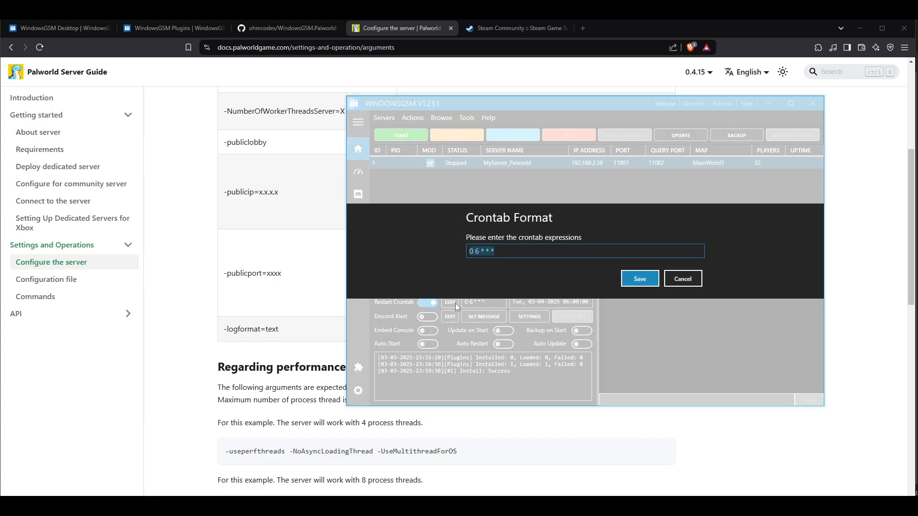
pyautogui.click(492, 251)
# Step: Search for crontab guru in a new browser tab and open the crontab.guru schedule editor
pyautogui.click(567, 21)
pyautogui.click(581, 28)
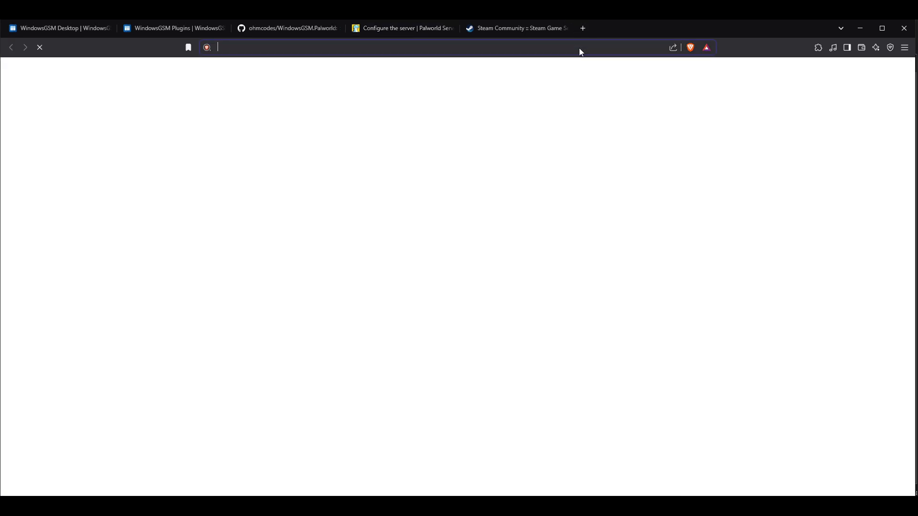
pyautogui.write('crontab')
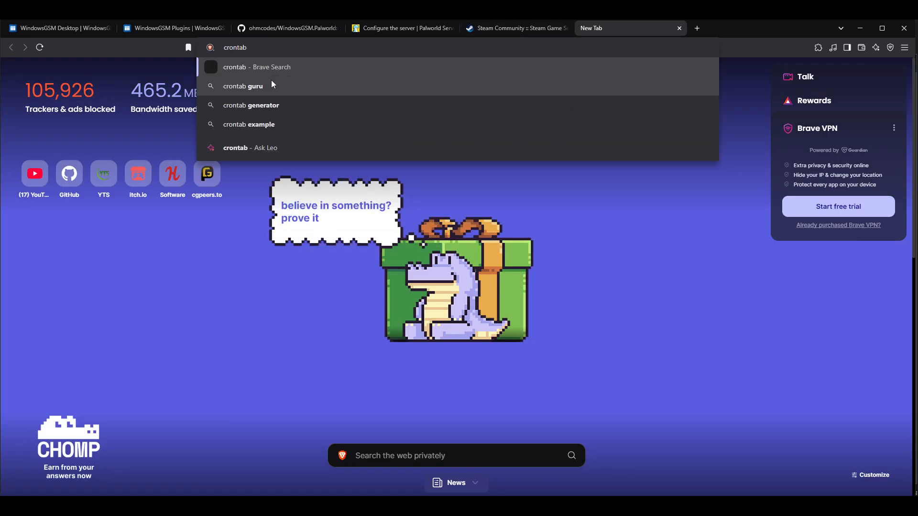
pyautogui.click(261, 86)
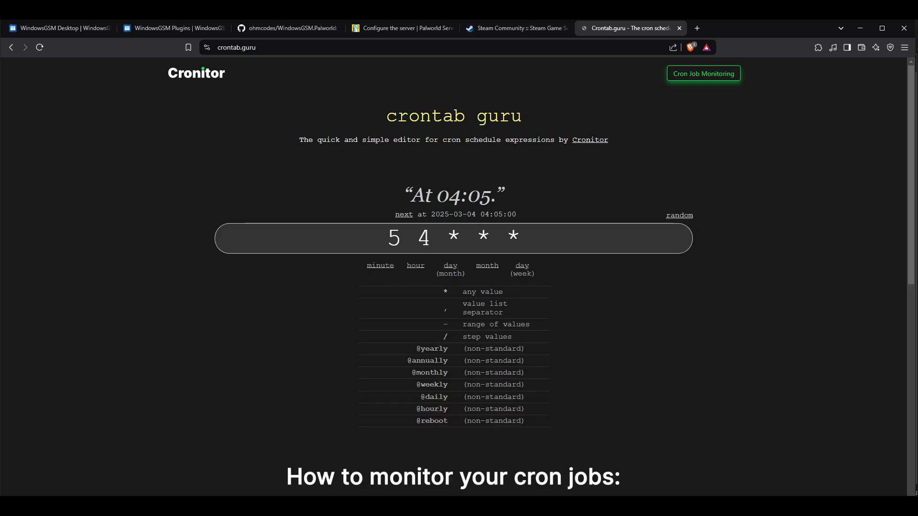
# Step: Check the server's crontab expression in WindowsGSM, and examine the minute field and its allowed values on crontab.guru
pyautogui.hotkey('alt', 'Tab')
pyautogui.moveTo(508, 253); pyautogui.dragTo(465, 252)
pyautogui.click(504, 252)
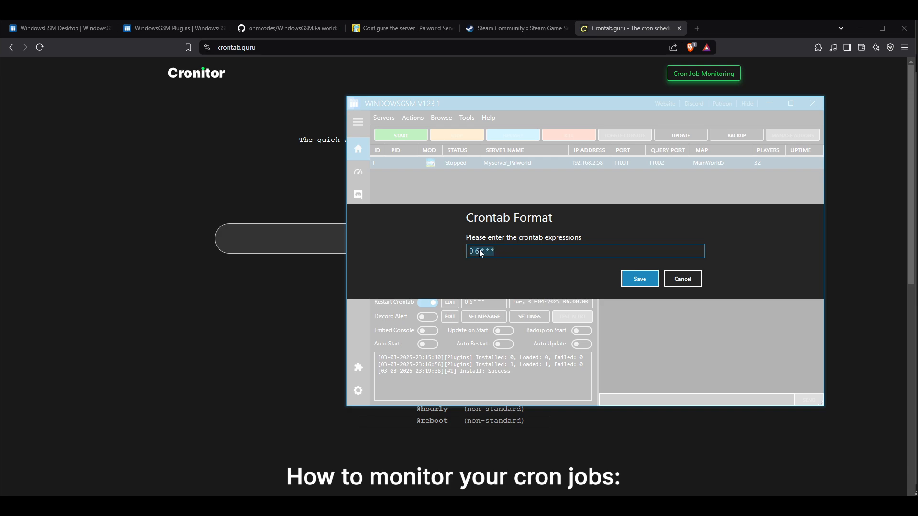
pyautogui.click(250, 132)
pyautogui.click(401, 236)
pyautogui.scroll(-2, 526, 211)
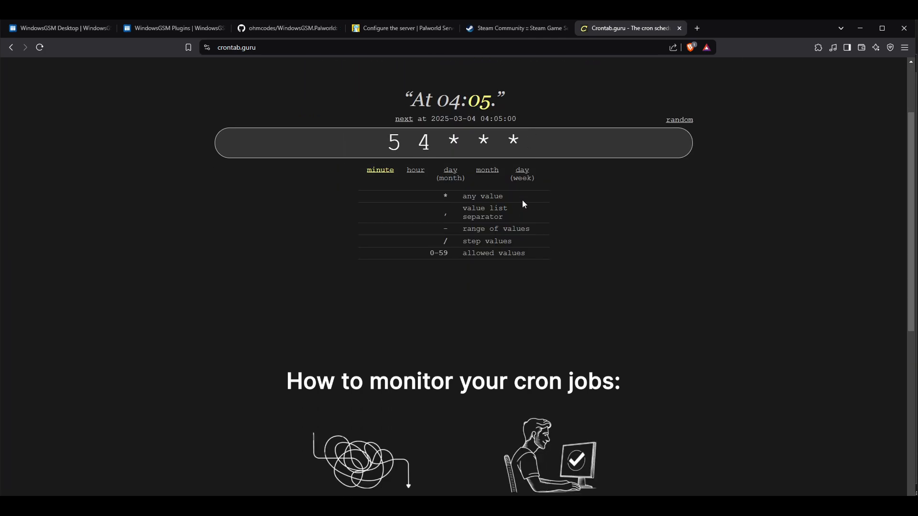
# Step: Set the minute field of the cron expression to 0 on crontab.guru
pyautogui.scroll(2, 550, 194)
pyautogui.click(430, 236)
pyautogui.moveTo(431, 237); pyautogui.dragTo(387, 239)
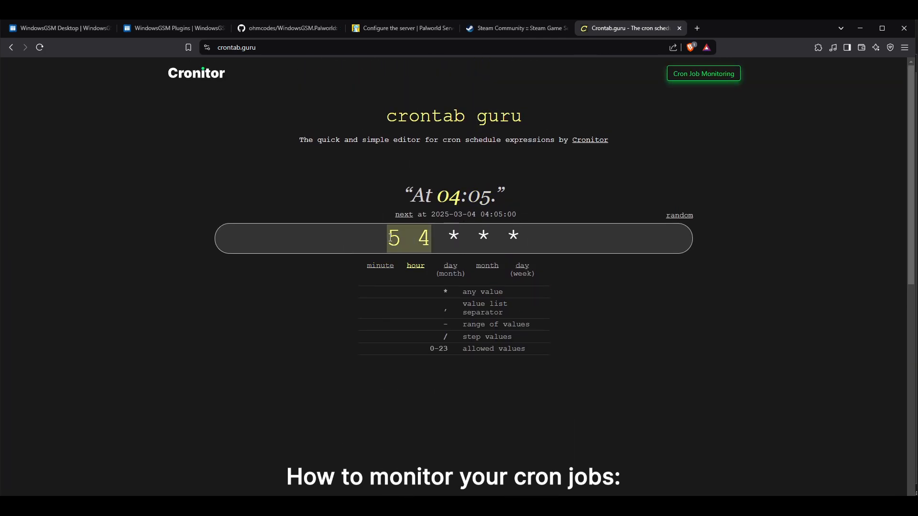
pyautogui.click(388, 240)
pyautogui.click(415, 245)
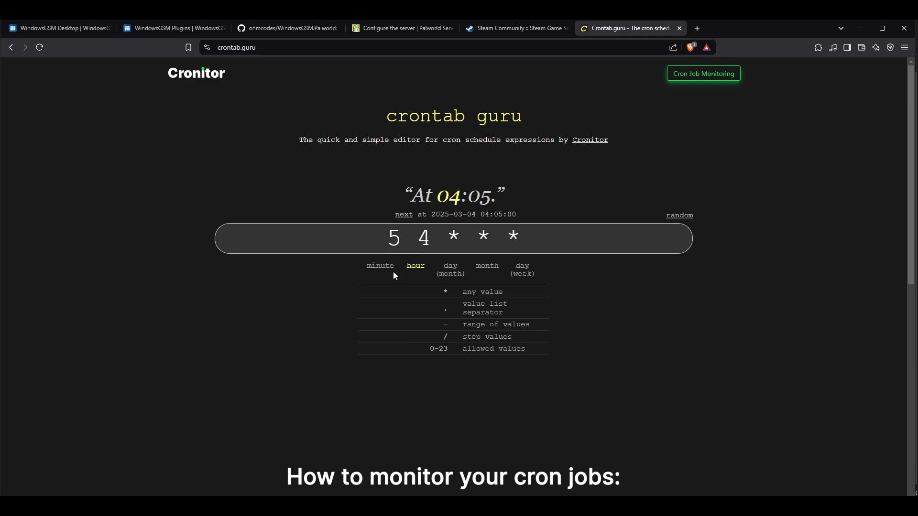
pyautogui.moveTo(402, 239); pyautogui.dragTo(386, 238)
pyautogui.write('0')
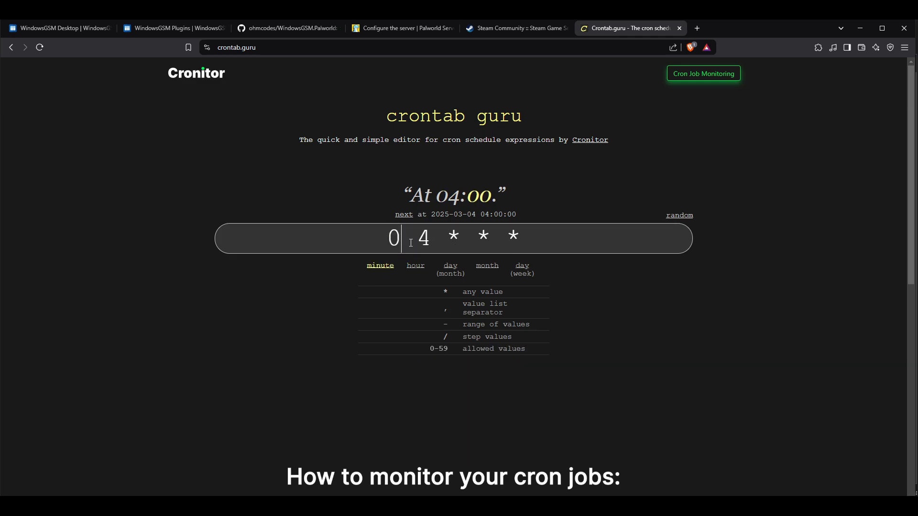
# Step: Try an asterisk as the minute value in the cron expression, and restore it to 0
pyautogui.doubleClick(389, 239)
pyautogui.write('*')
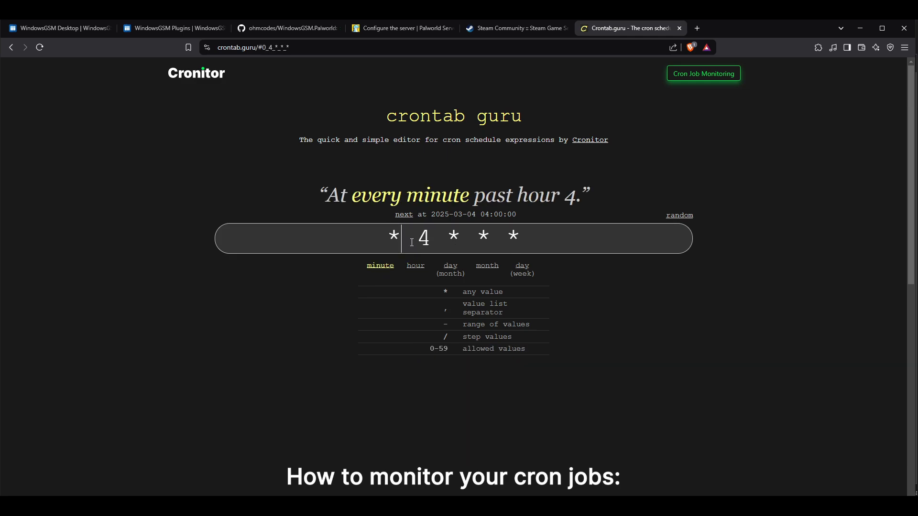
pyautogui.doubleClick(390, 239)
pyautogui.write('0')
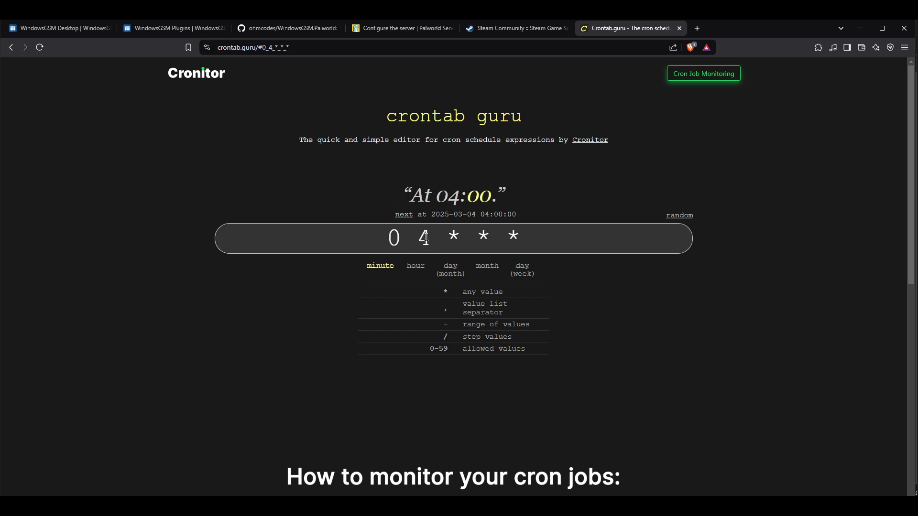
# Step: Set the hour field of the cron expression to 4/24, keeping asterisks for day, month and weekday
pyautogui.doubleClick(422, 241)
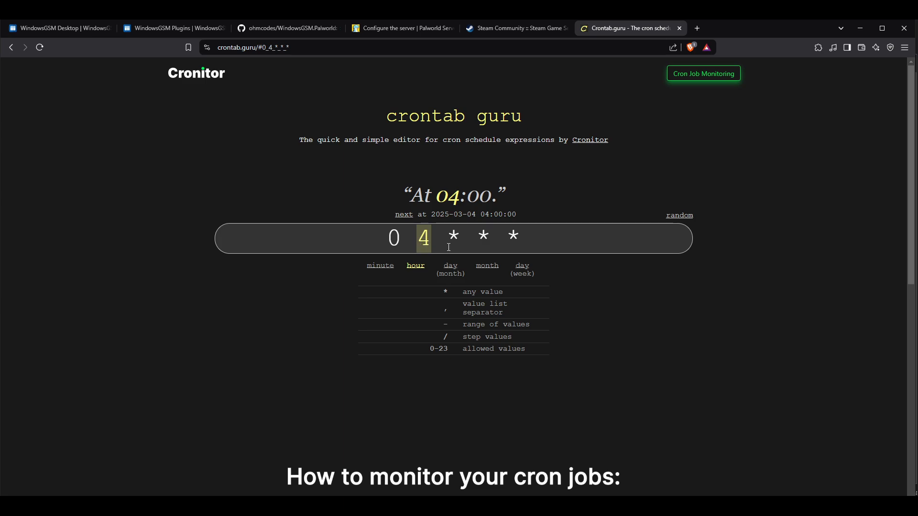
pyautogui.moveTo(447, 243); pyautogui.dragTo(545, 239)
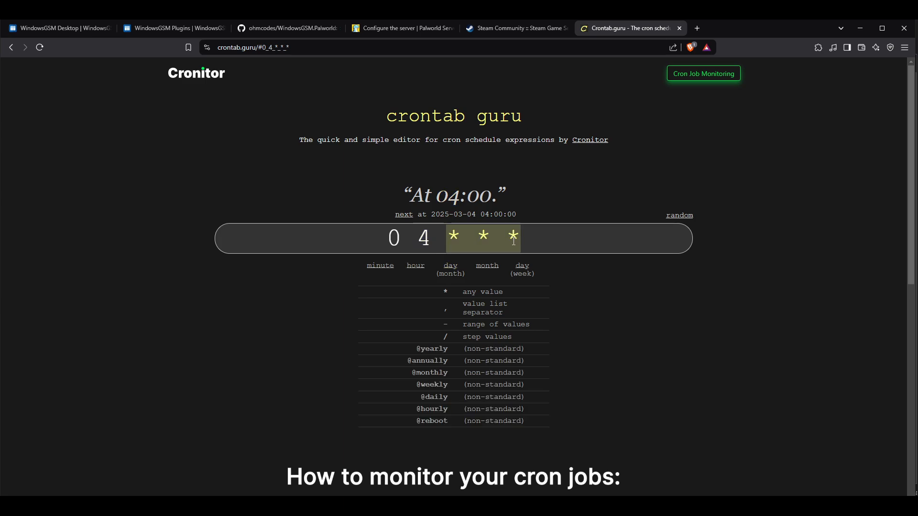
pyautogui.click(432, 237)
pyautogui.write('/12')
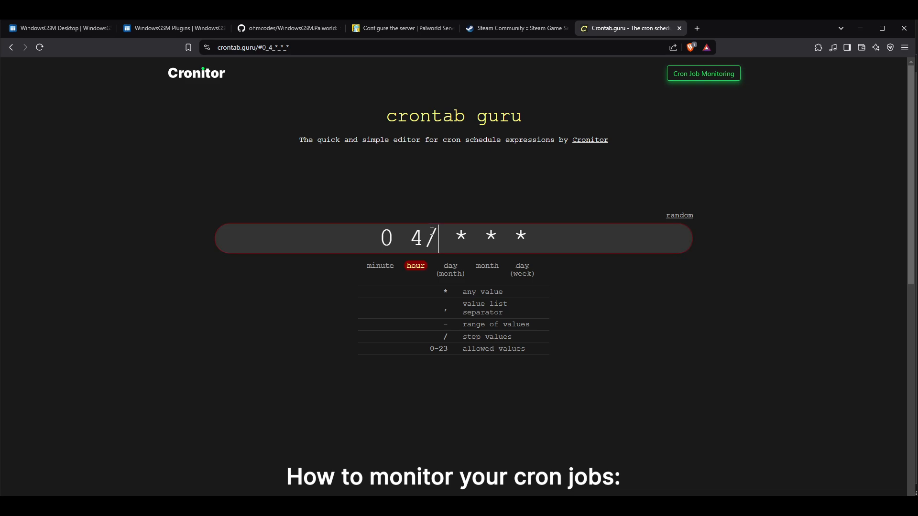
pyautogui.press('BackSpace')
pyautogui.press('BackSpace')
pyautogui.write('24')
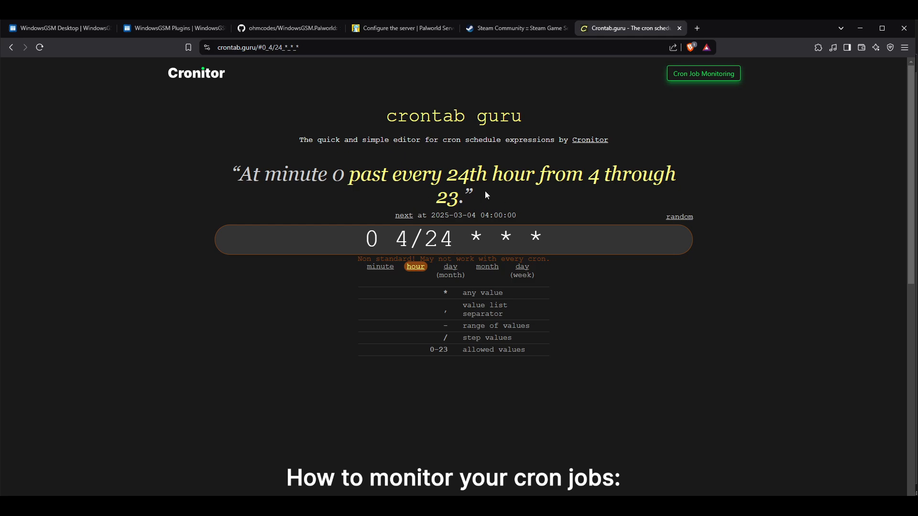
# Step: Examine the non-standard schedule shortcuts and the allowed values for the day, month and weekday fields
pyautogui.moveTo(542, 234); pyautogui.dragTo(344, 231)
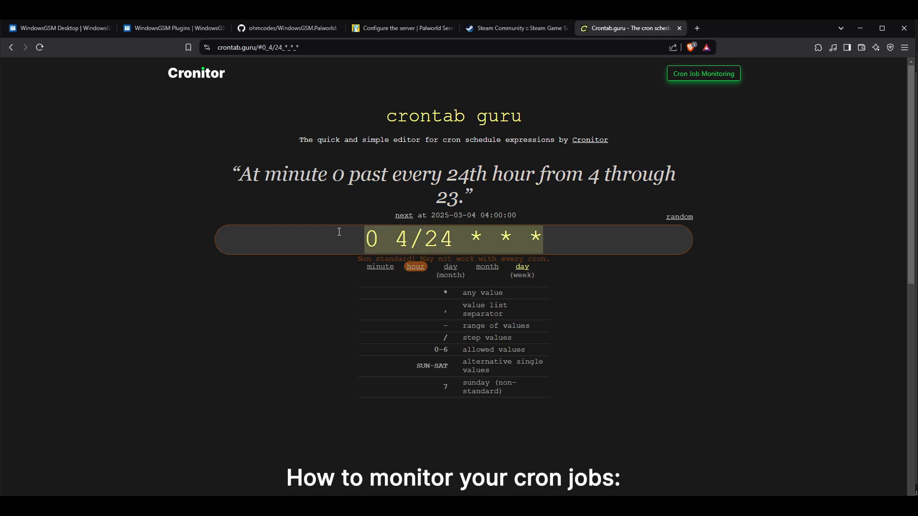
pyautogui.scroll(-7, 492, 277)
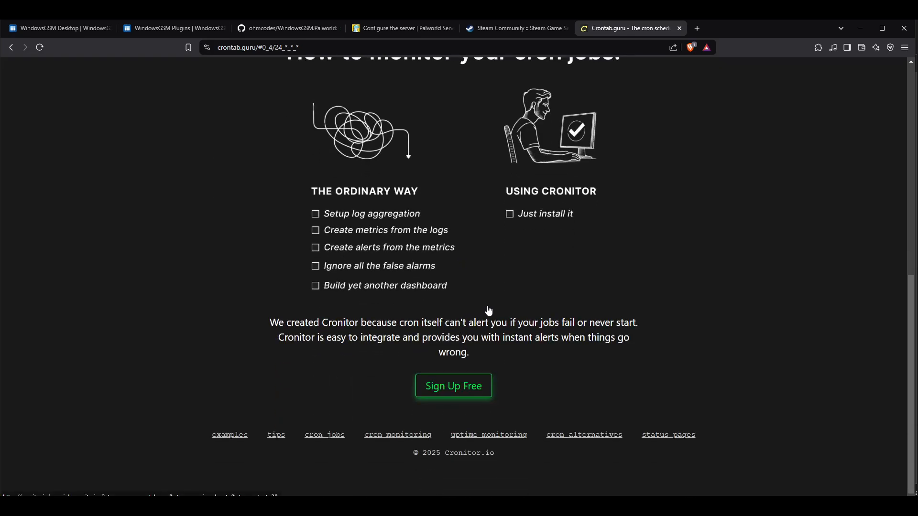
pyautogui.scroll(6, 486, 311)
pyautogui.moveTo(441, 198); pyautogui.dragTo(538, 336)
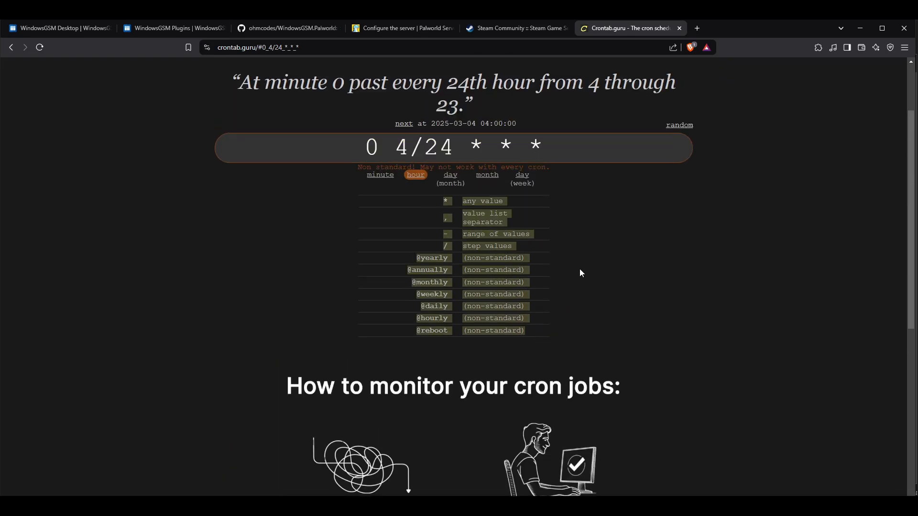
pyautogui.scroll(2, 566, 326)
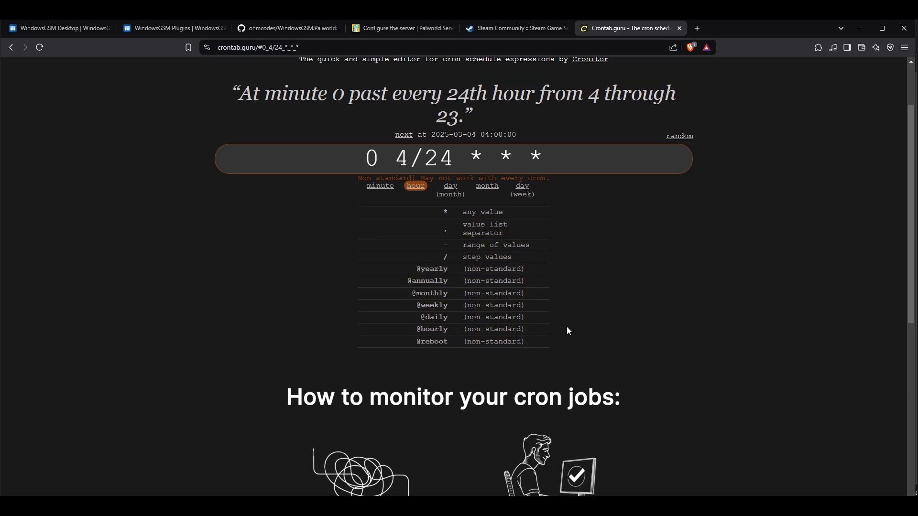
pyautogui.moveTo(517, 422); pyautogui.dragTo(436, 306)
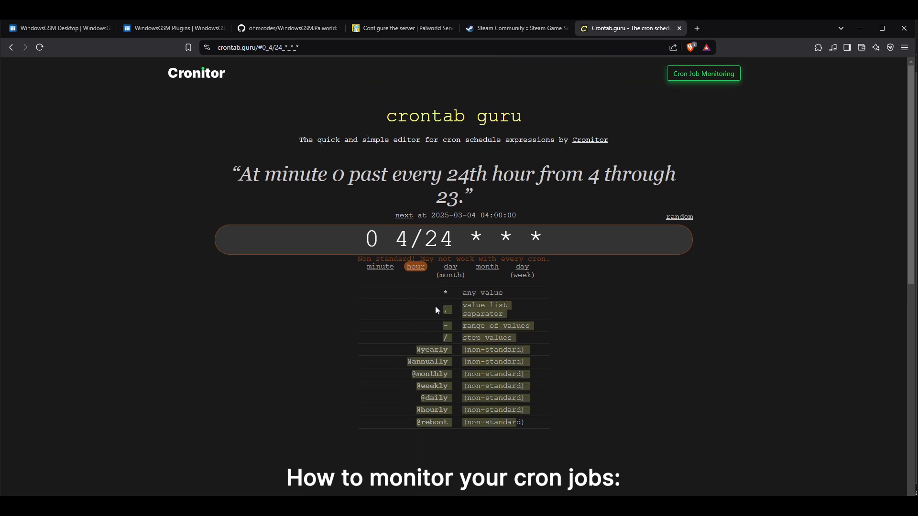
pyautogui.click(553, 318)
pyautogui.click(484, 237)
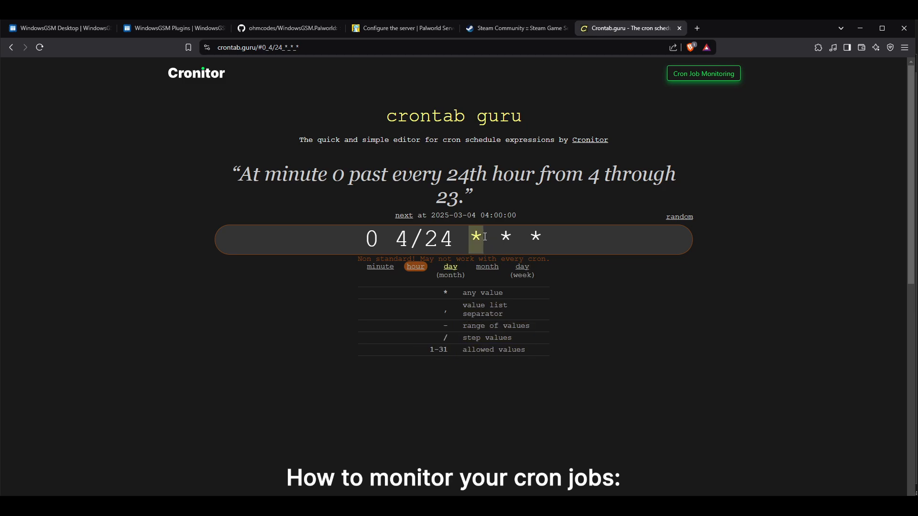
pyautogui.click(507, 239)
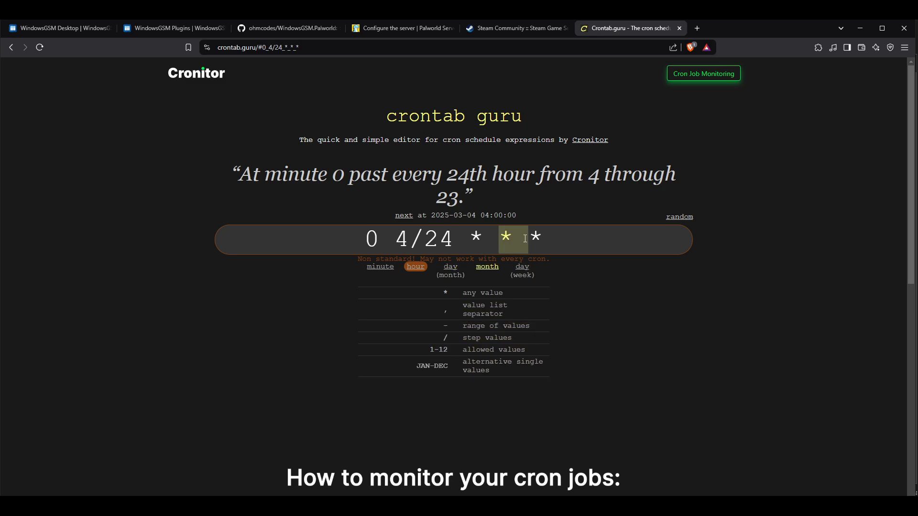
pyautogui.click(538, 238)
# Step: Try 7 as the weekday value in the cron expression, and restore the asterisk
pyautogui.click(531, 235)
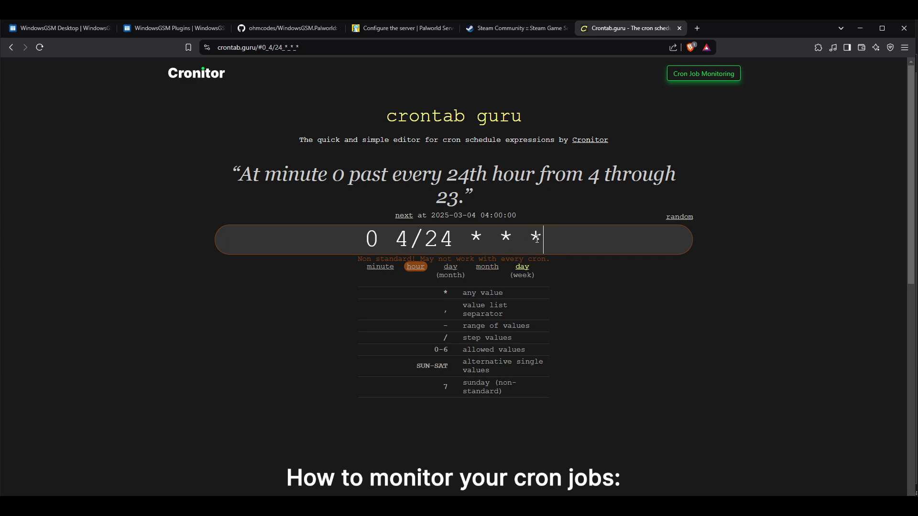
pyautogui.press('BackSpace')
pyautogui.write('7')
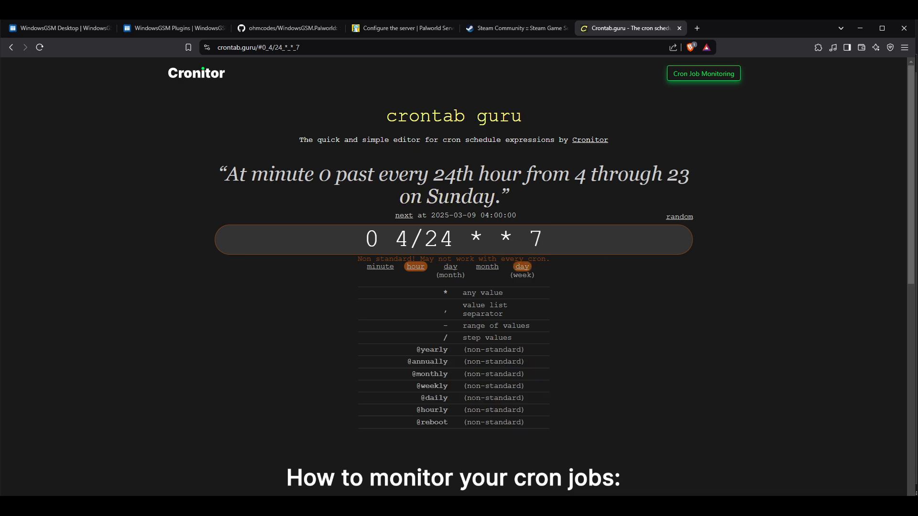
pyautogui.click(534, 236)
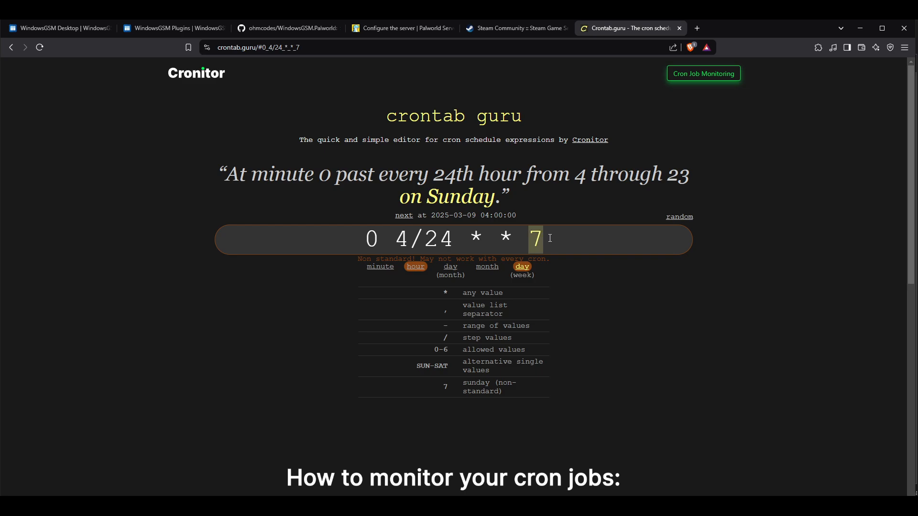
pyautogui.write('*')
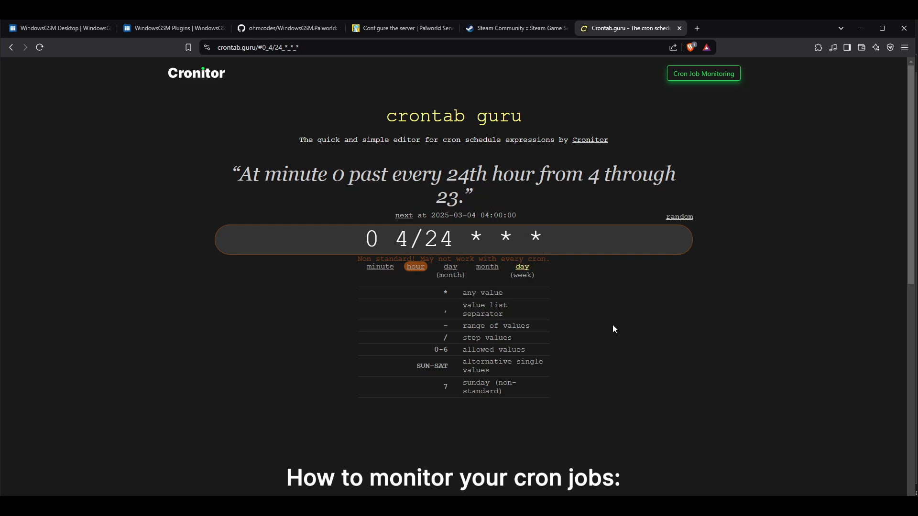
pyautogui.click(612, 326)
# Step: Copy the expression 0 4/24 * * * into the server's crontab format in WindowsGSM and save it
pyautogui.click(400, 236)
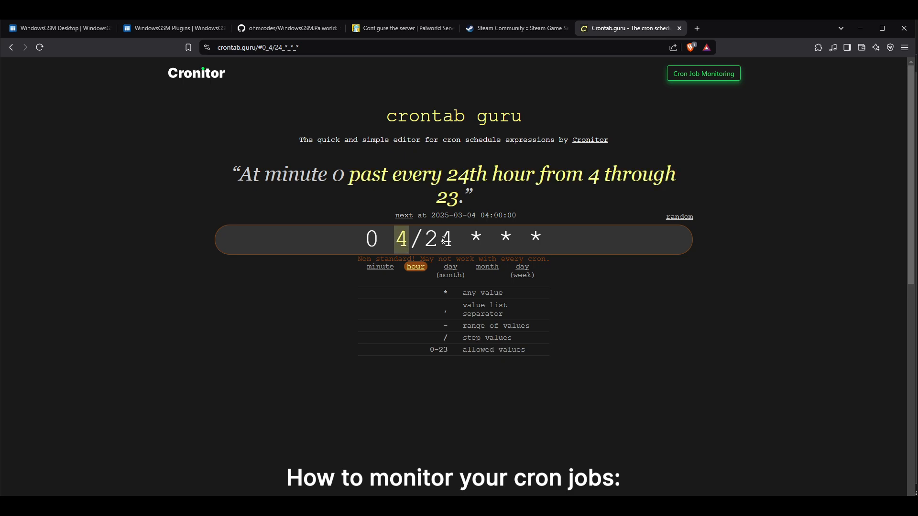
pyautogui.hotkey('ctrl', 'a')
pyautogui.hotkey('ctrl', 'c')
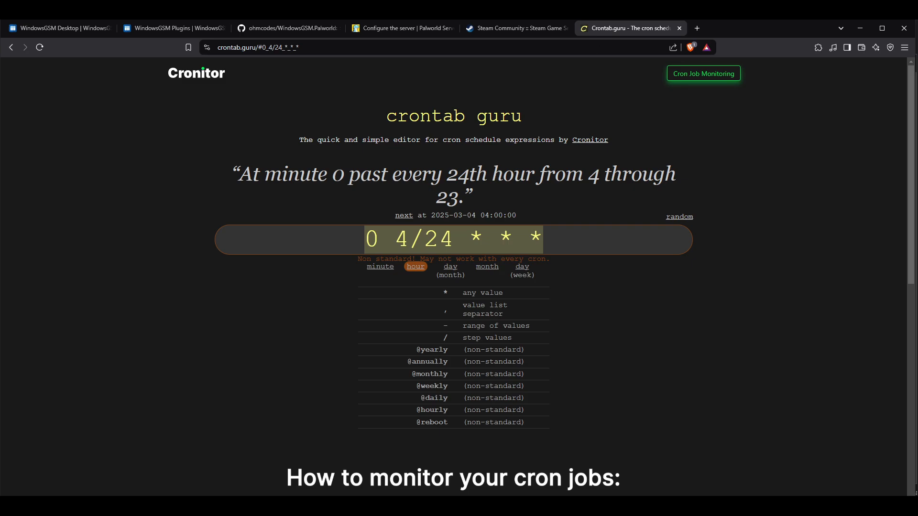
pyautogui.hotkey('alt', 'Tab')
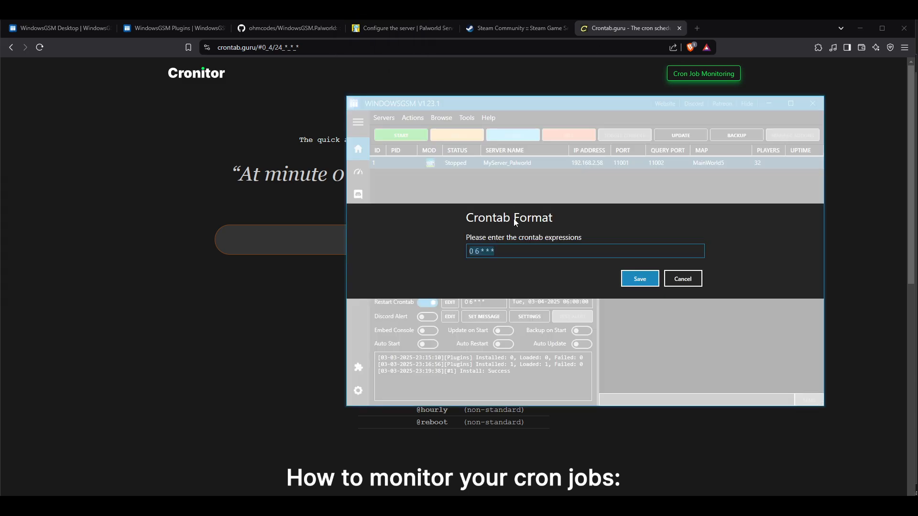
pyautogui.hotkey('ctrl', 'v')
pyautogui.click(640, 279)
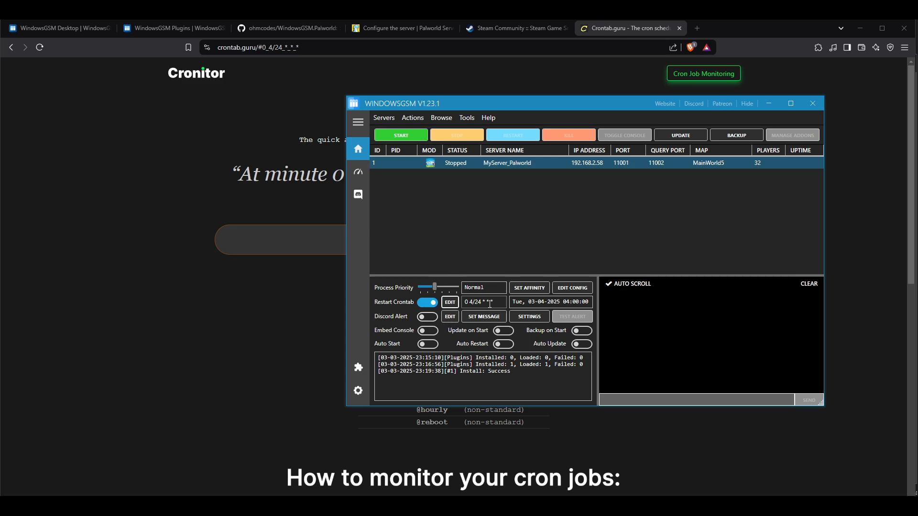
pyautogui.moveTo(501, 303); pyautogui.dragTo(474, 302)
pyautogui.click(472, 302)
# Step: Open the server's Discord alert webhook for editing in WindowsGSM, and switch to the Ohmcodes server in Discord
pyautogui.click(450, 319)
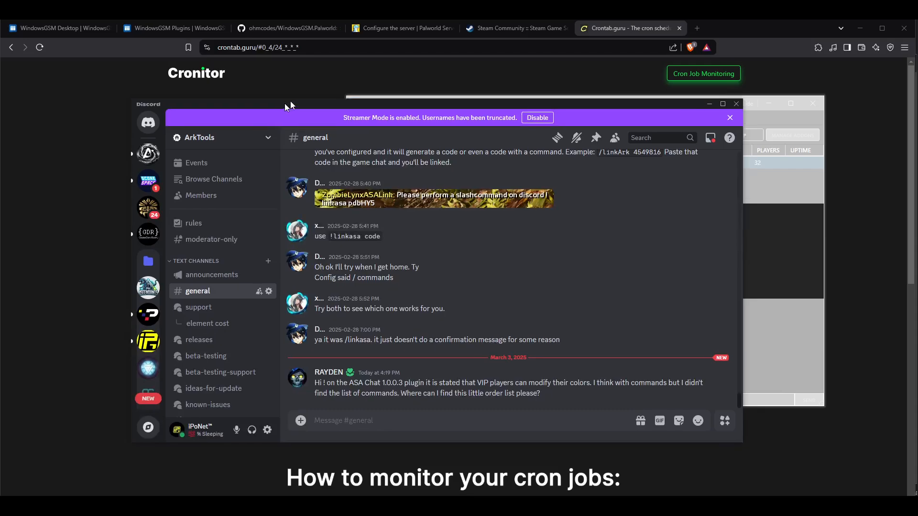
pyautogui.moveTo(286, 105); pyautogui.dragTo(223, 83)
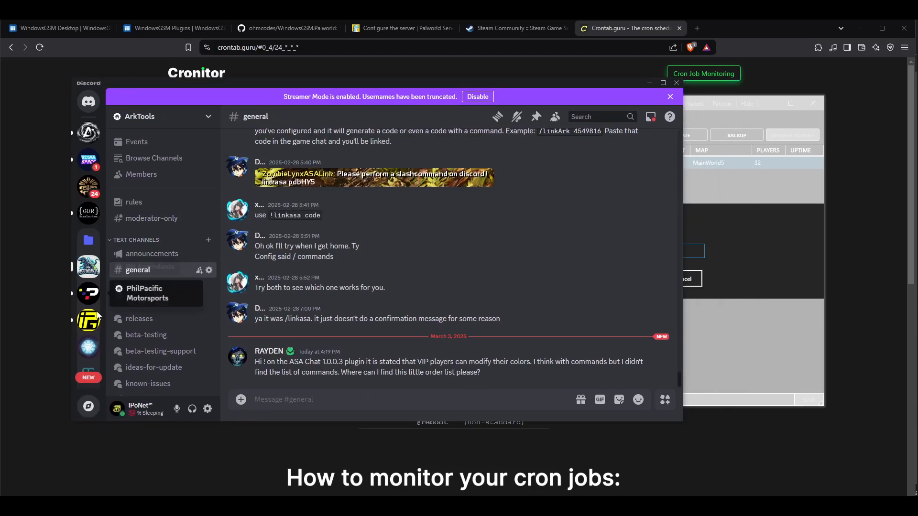
pyautogui.click(88, 347)
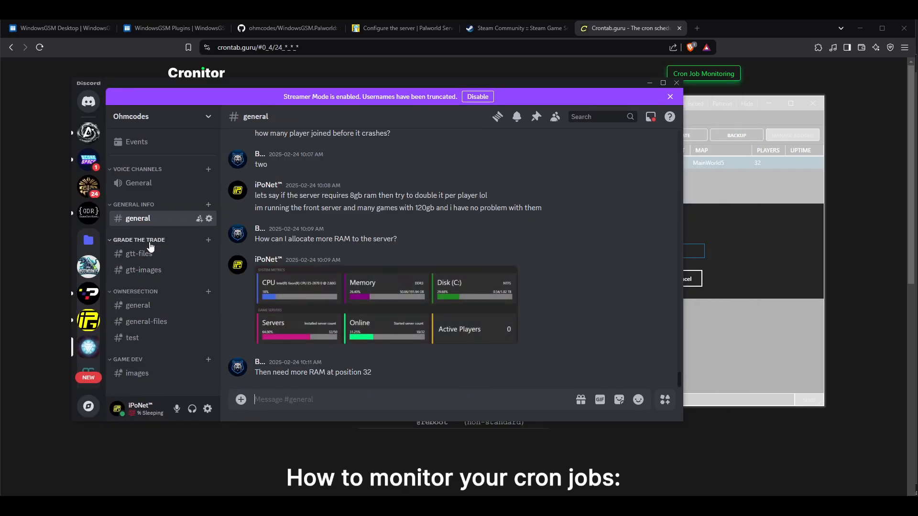
# Step: Open the settings of the test channel in the Ohmcodes server's owner section
pyautogui.rightClick(138, 310)
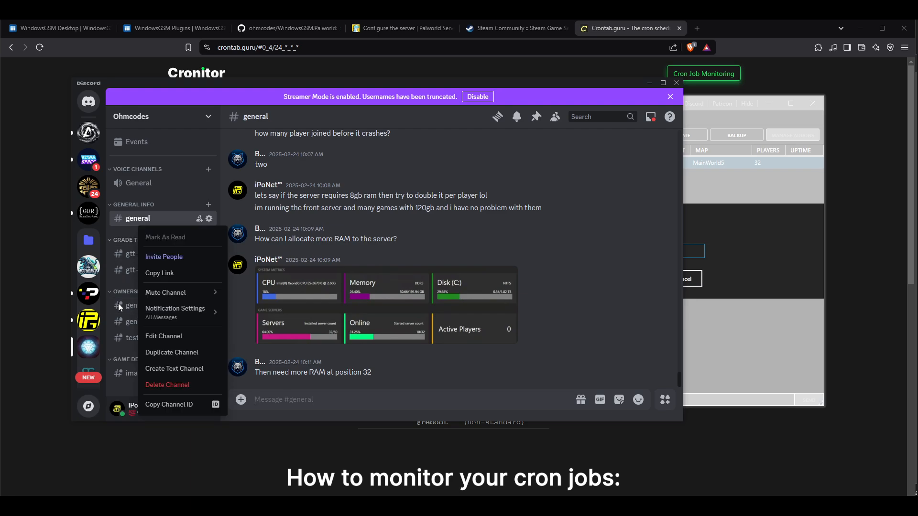
pyautogui.click(138, 221)
pyautogui.rightClick(138, 223)
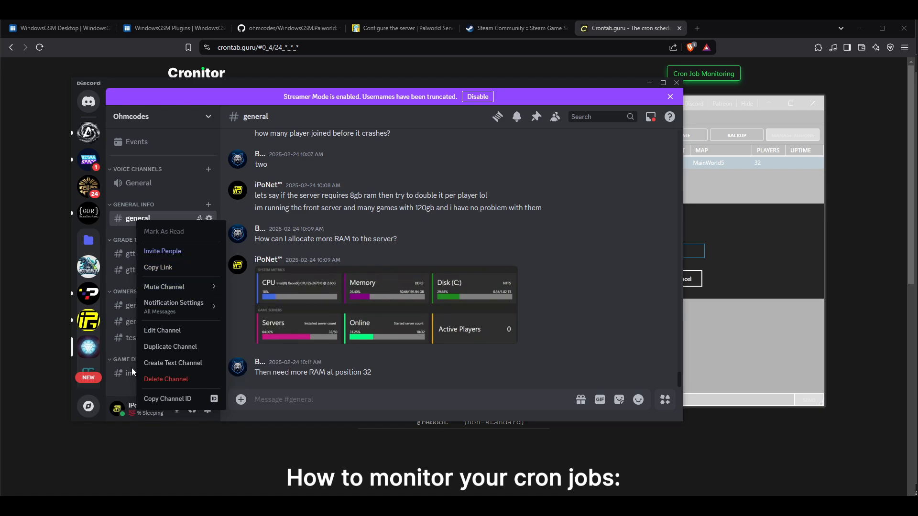
pyautogui.click(123, 337)
pyautogui.rightClick(133, 339)
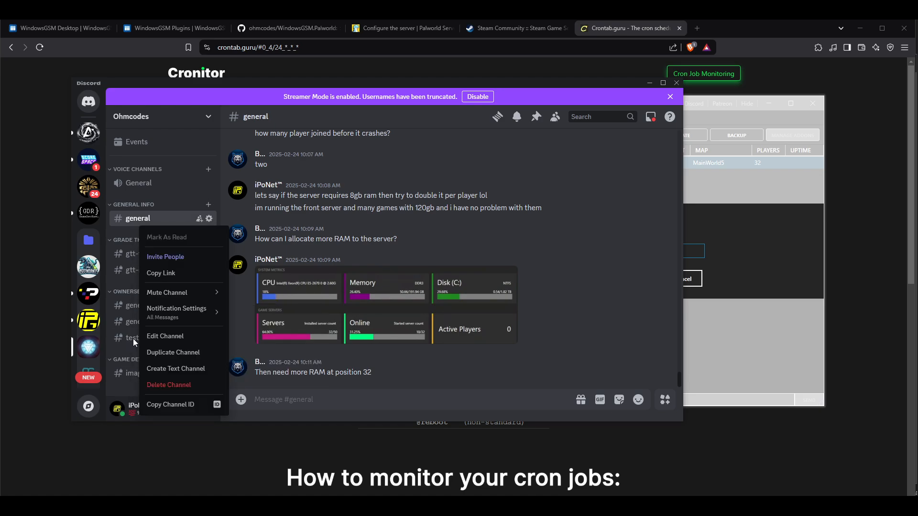
pyautogui.click(120, 342)
pyautogui.rightClick(124, 338)
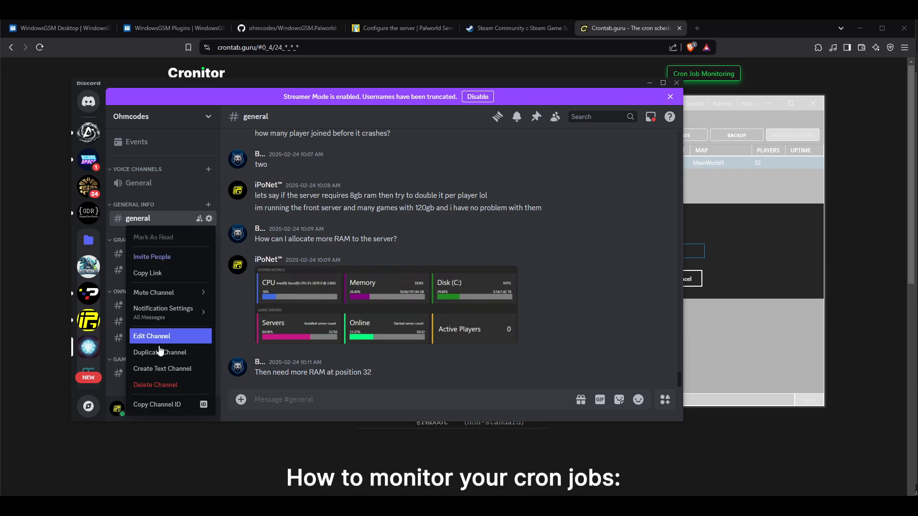
pyautogui.click(152, 336)
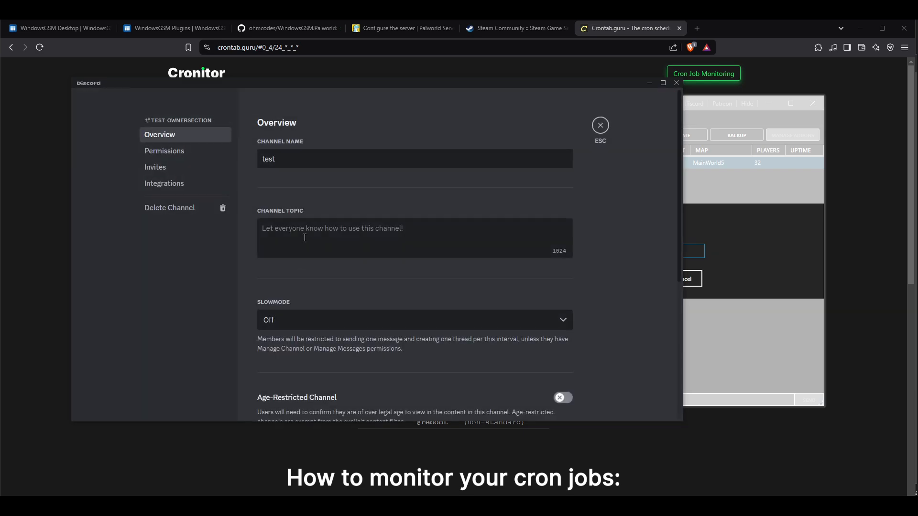
# Step: Create a webhook in the test channel's integrations and expand its details
pyautogui.click(180, 187)
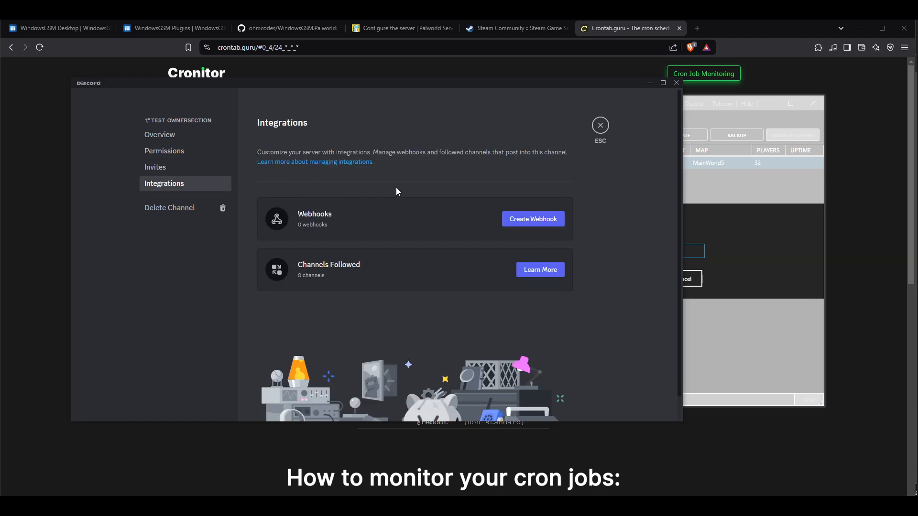
pyautogui.click(523, 220)
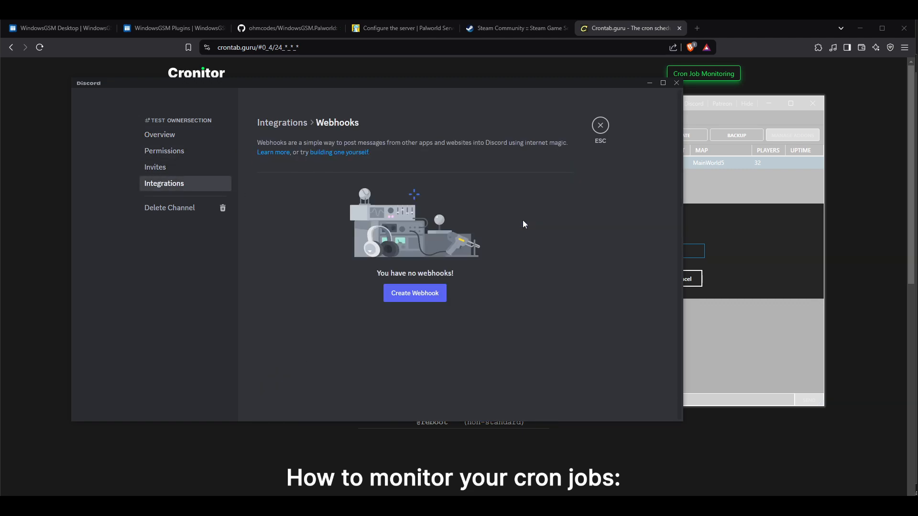
pyautogui.click(344, 255)
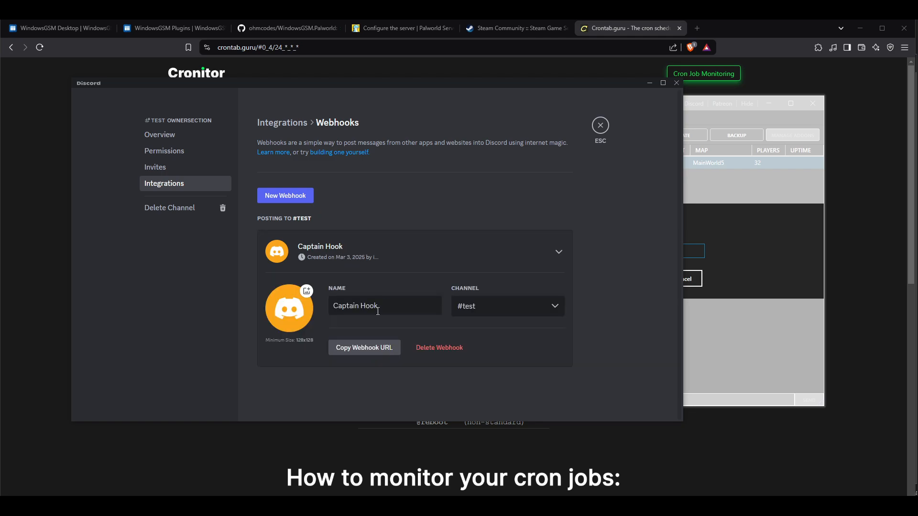
# Step: Rename the test channel's webhook to WGSM, save the change and copy its URL
pyautogui.moveTo(379, 305); pyautogui.dragTo(269, 295)
pyautogui.write('WGSM')
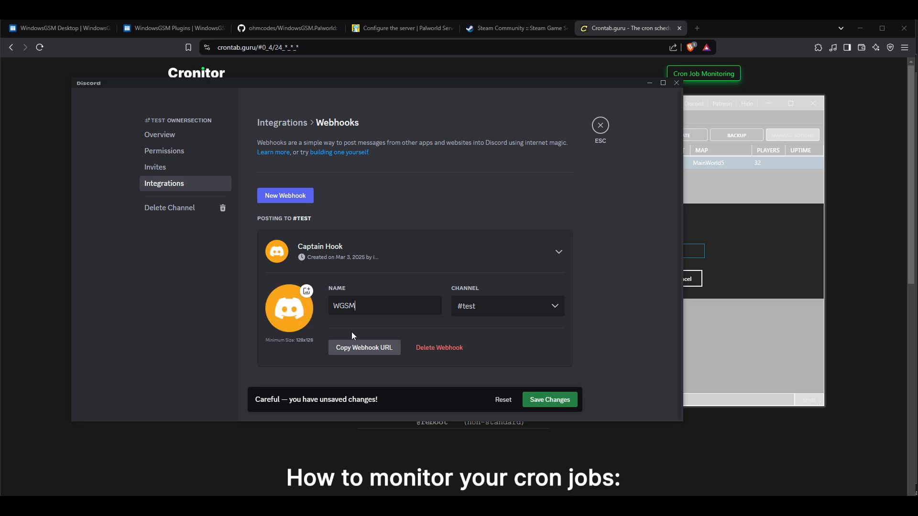
pyautogui.click(364, 347)
pyautogui.click(554, 405)
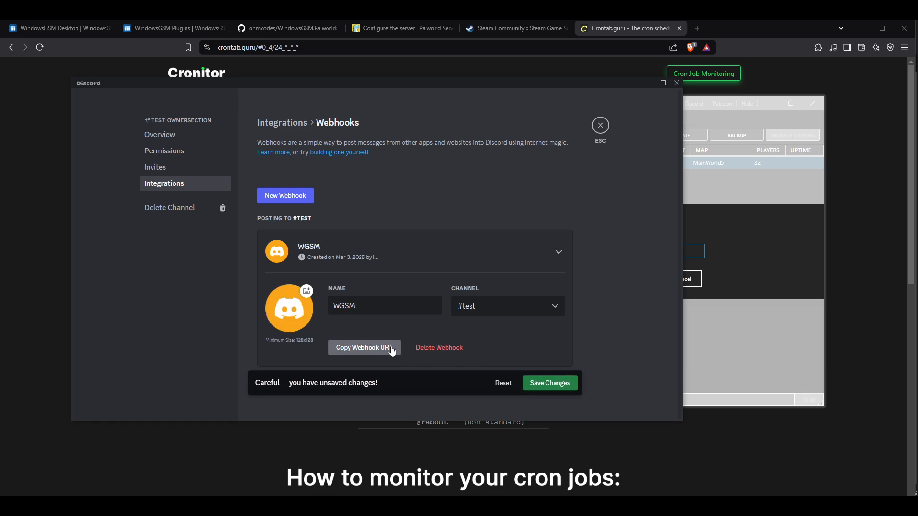
pyautogui.click(385, 348)
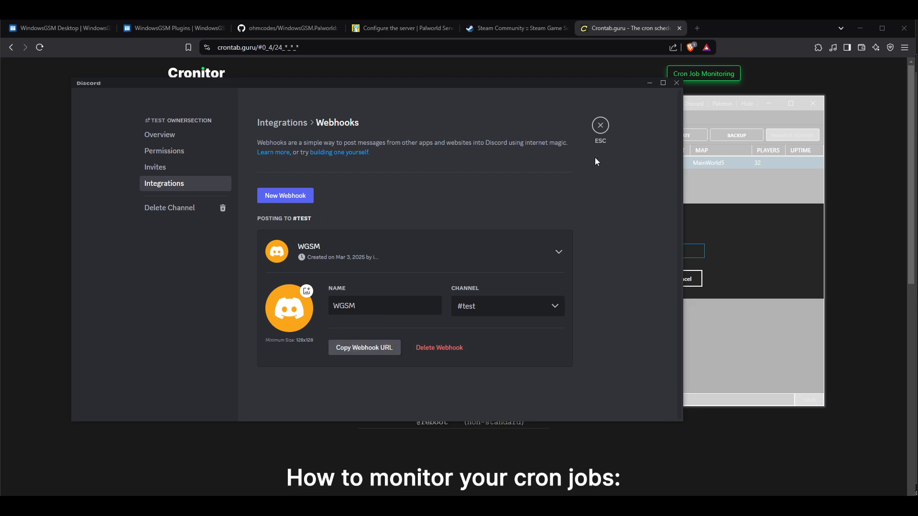
# Step: Switch to WindowsGSM, paste the copied webhook URL as the server's Discord webhook URL and save it
pyautogui.click(764, 242)
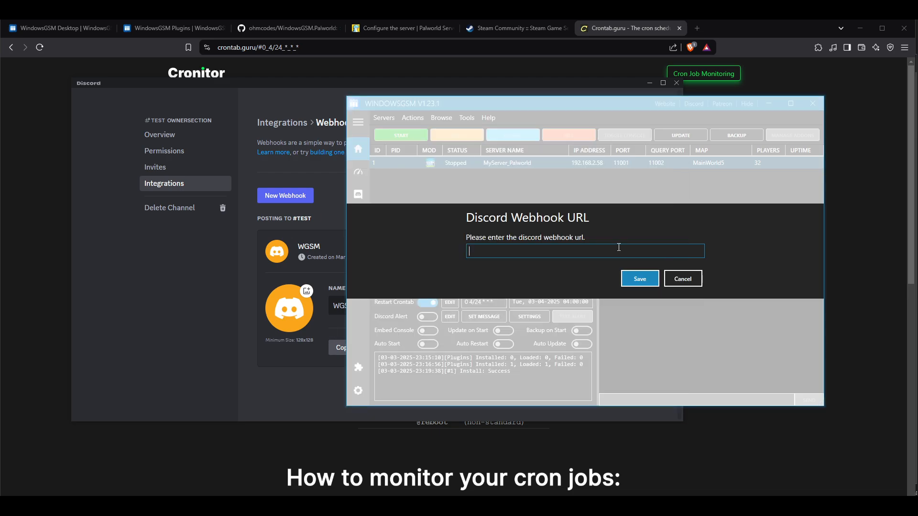
pyautogui.hotkey('ctrl', 'v')
pyautogui.click(639, 287)
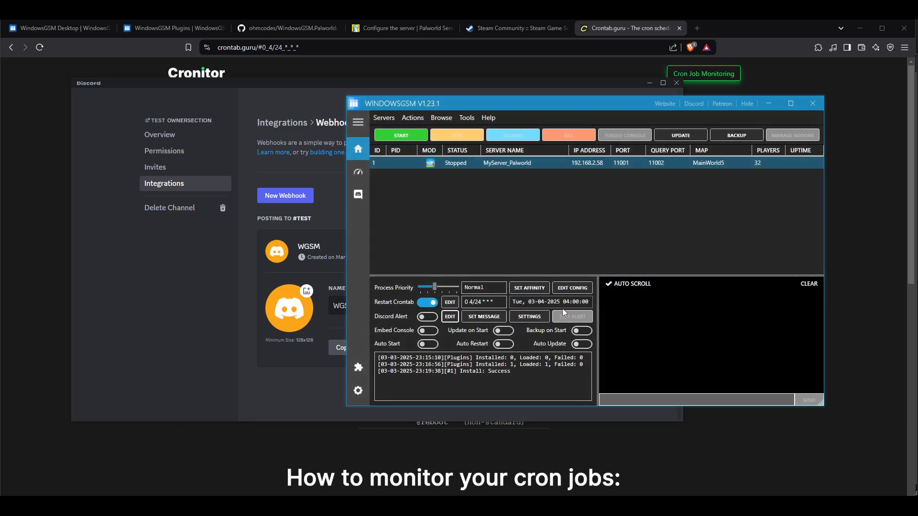
# Step: Set the server's Discord custom message to SERVER RESTART, save it and turn on Discord Alert
pyautogui.click(492, 317)
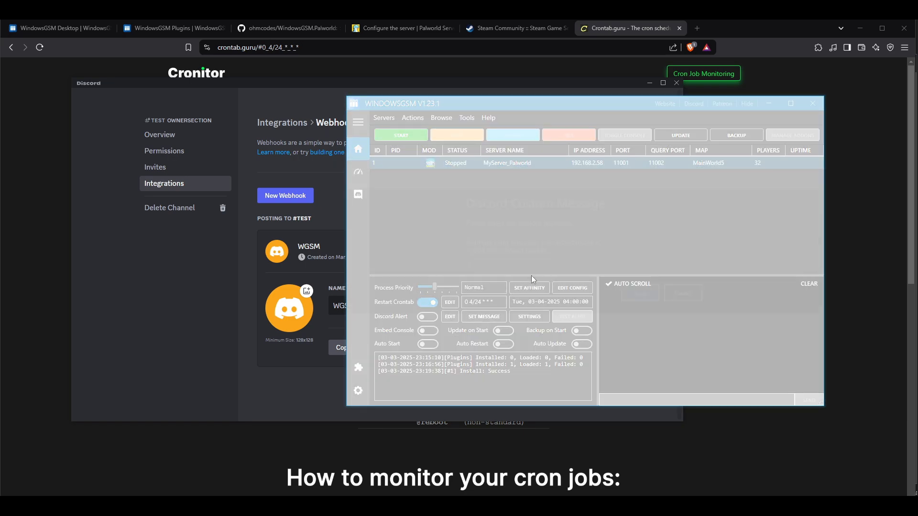
pyautogui.write('SERVER RESTART')
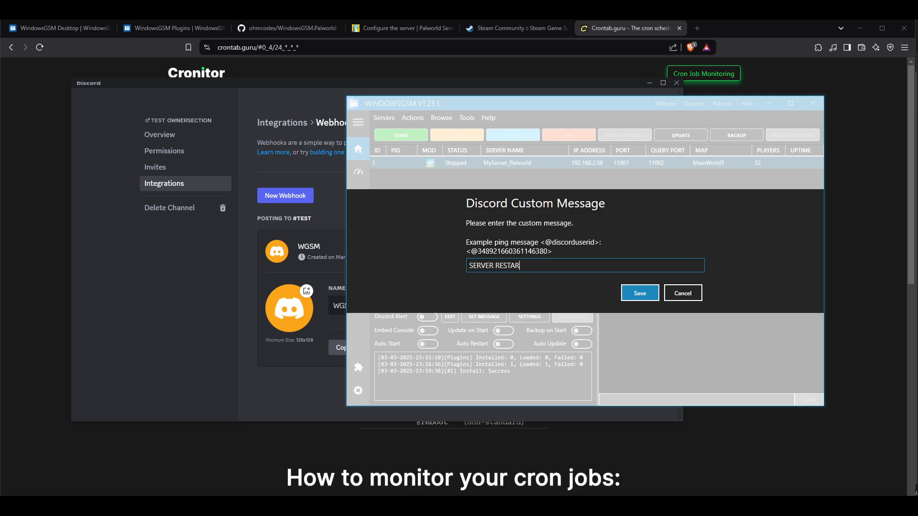
pyautogui.click(654, 296)
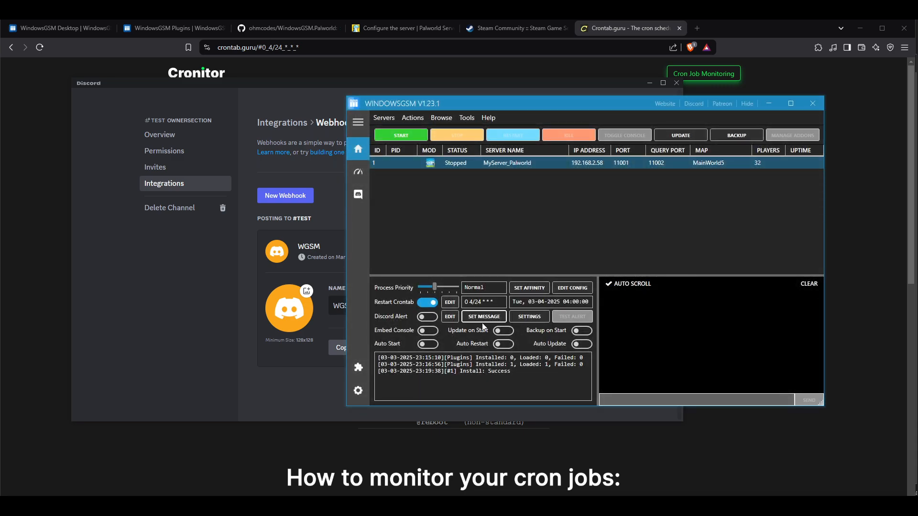
pyautogui.click(494, 319)
pyautogui.click(640, 298)
pyautogui.click(429, 317)
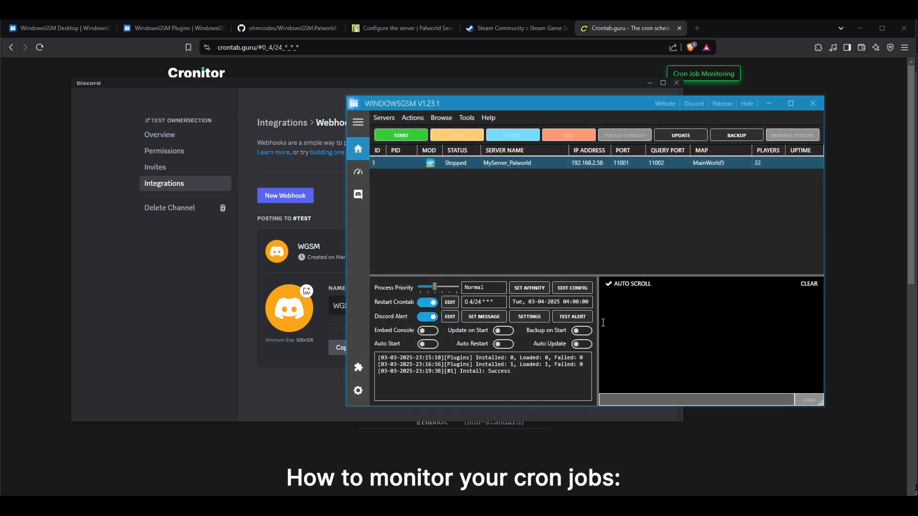
# Step: Review the alert types in the server's Discord alert settings and send a test alert
pyautogui.click(529, 317)
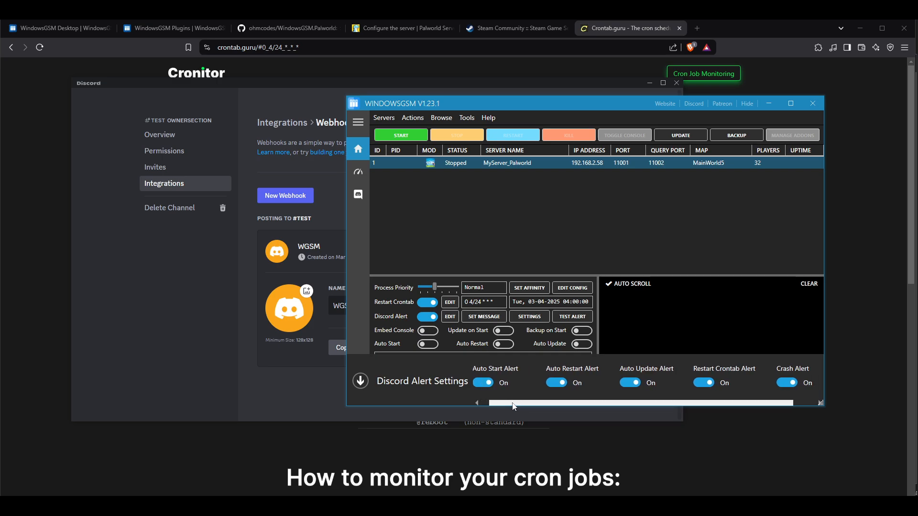
pyautogui.moveTo(506, 407); pyautogui.dragTo(559, 403)
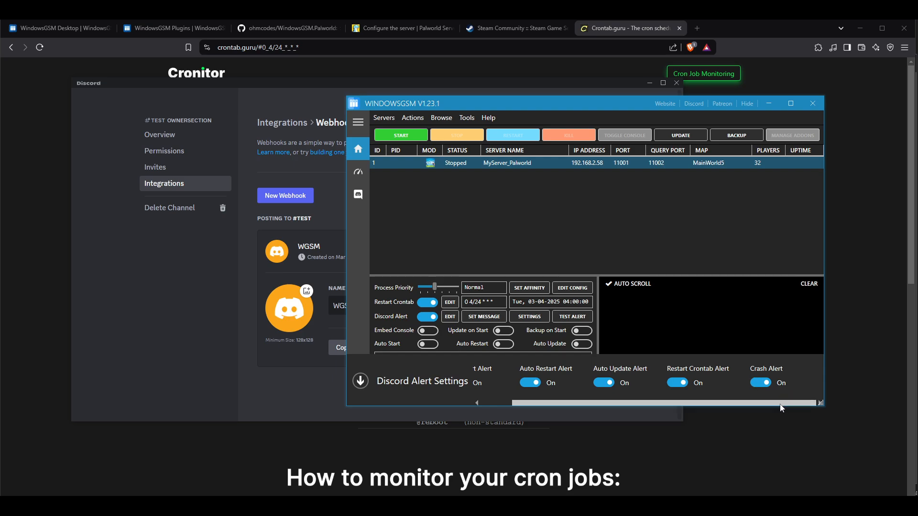
pyautogui.moveTo(804, 406); pyautogui.dragTo(649, 398)
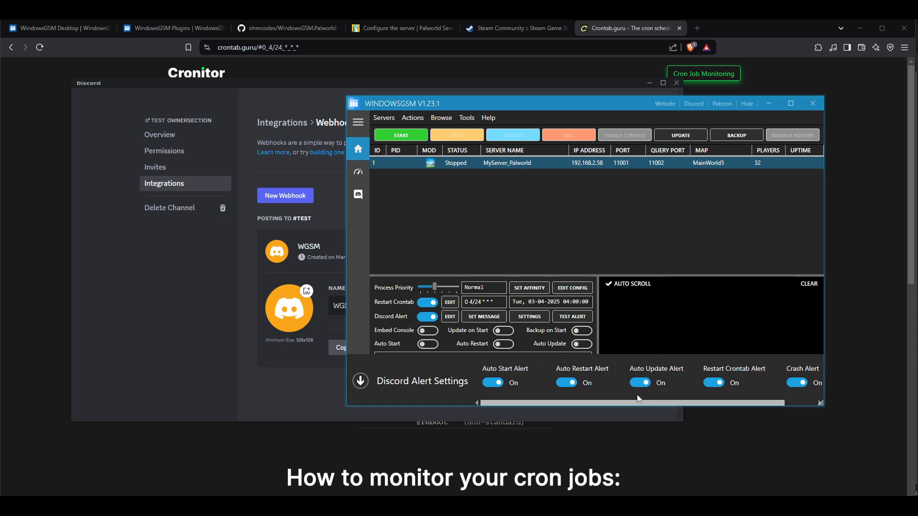
pyautogui.moveTo(638, 400); pyautogui.dragTo(732, 405)
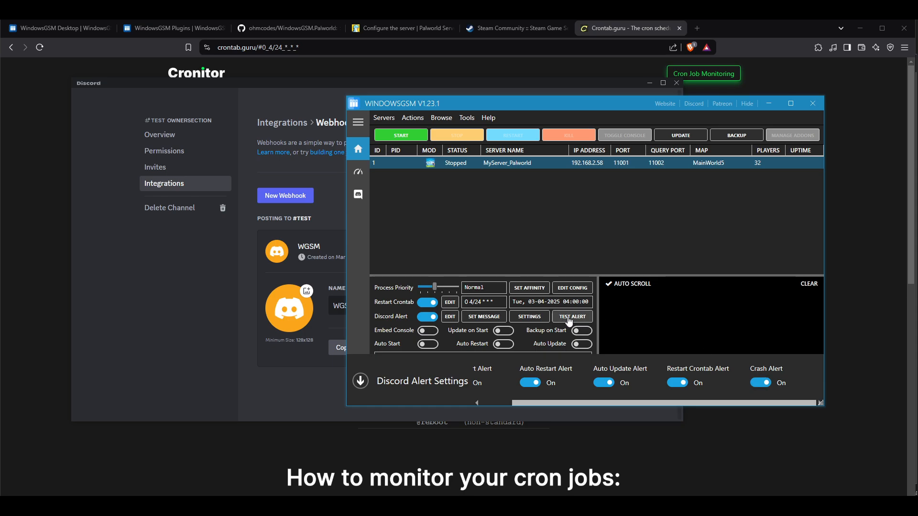
pyautogui.click(361, 381)
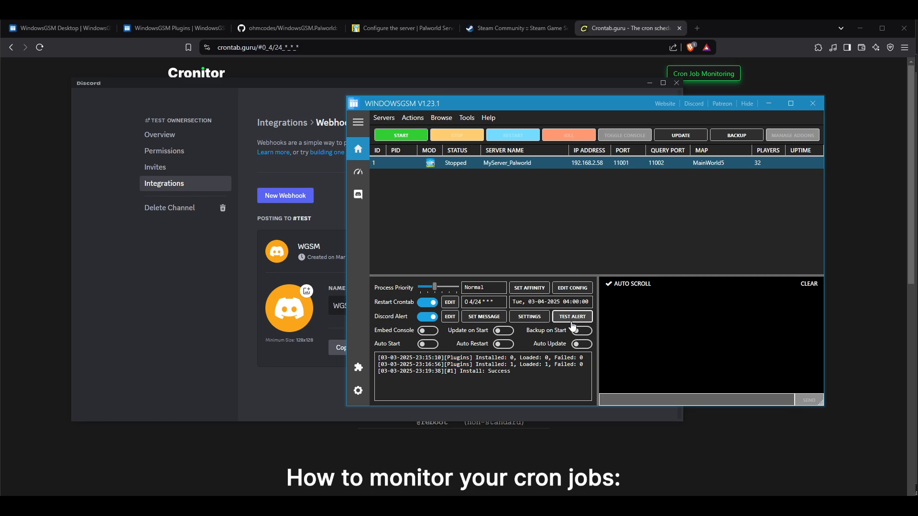
# Step: Switch to Discord, leave the channel settings and check the test alert's message and status in the test channel
pyautogui.click(207, 250)
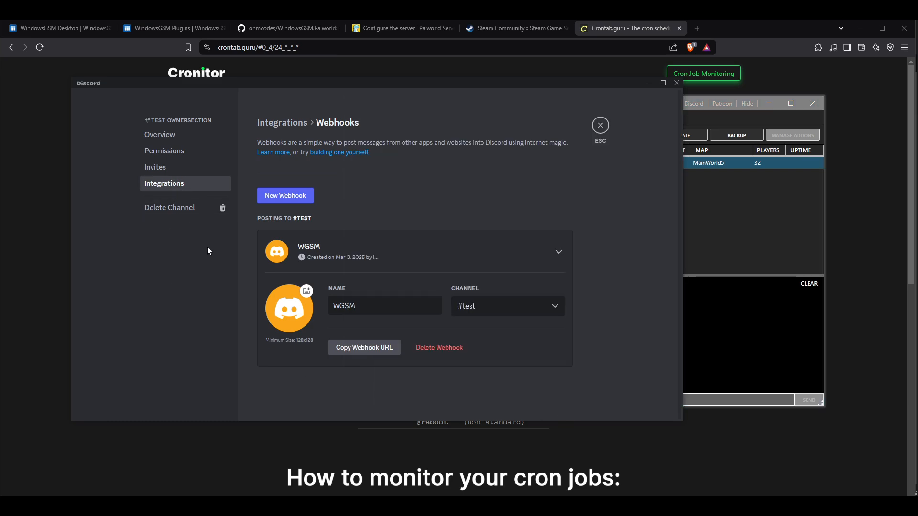
pyautogui.click(600, 126)
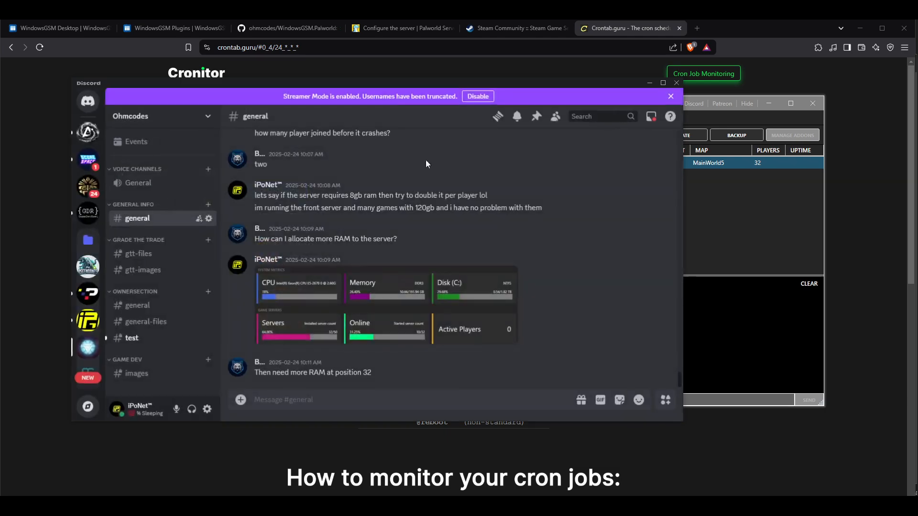
pyautogui.click(131, 339)
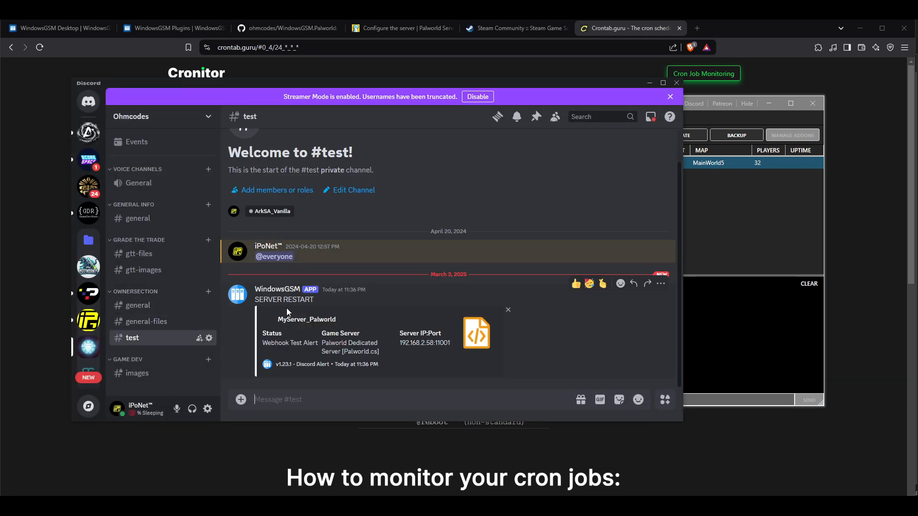
pyautogui.moveTo(325, 300); pyautogui.dragTo(254, 300)
pyautogui.moveTo(264, 344); pyautogui.dragTo(316, 343)
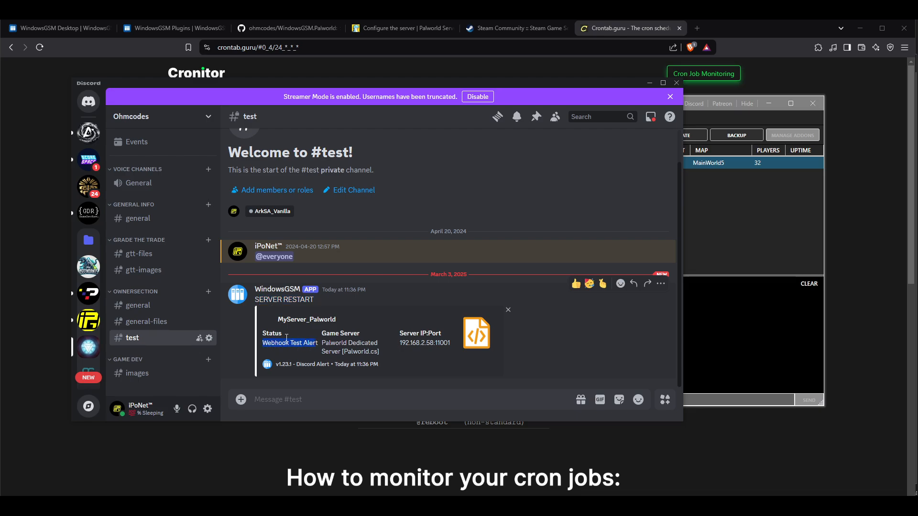
# Step: Return to WindowsGSM and clear the server's Discord custom message, saving it empty
pyautogui.moveTo(510, 79); pyautogui.dragTo(463, 70)
pyautogui.click(696, 251)
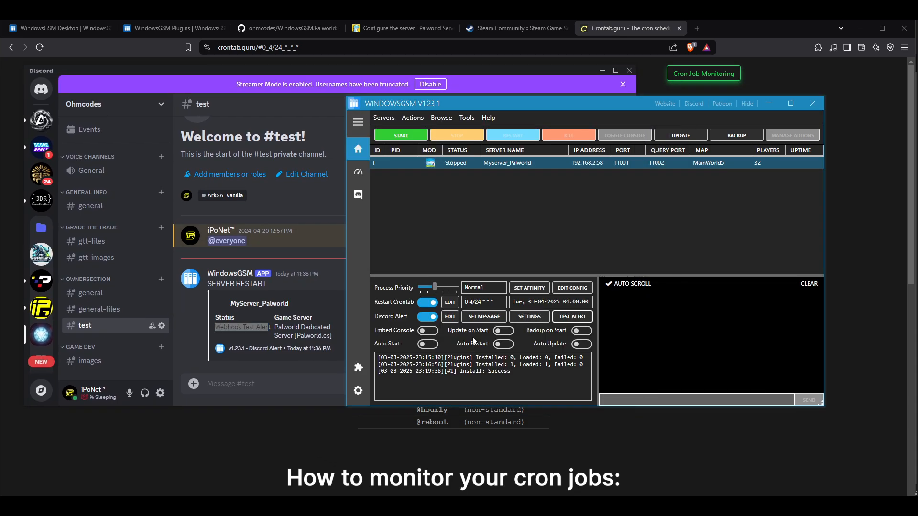
pyautogui.click(499, 316)
pyautogui.moveTo(528, 265); pyautogui.dragTo(405, 264)
pyautogui.press('BackSpace')
pyautogui.click(639, 293)
# Step: Turn on Embed Console, Auto Update and Auto Start for the Palworld server
pyautogui.click(428, 333)
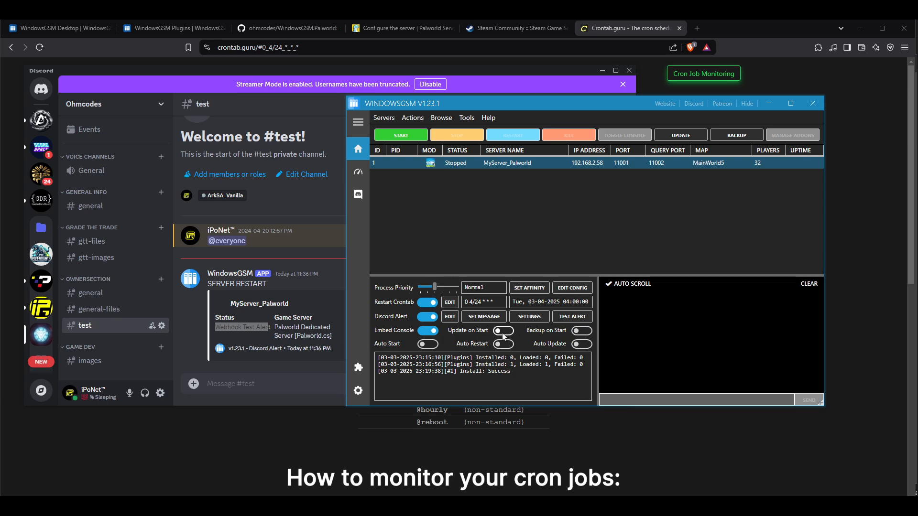
pyautogui.click(581, 345)
pyautogui.click(427, 345)
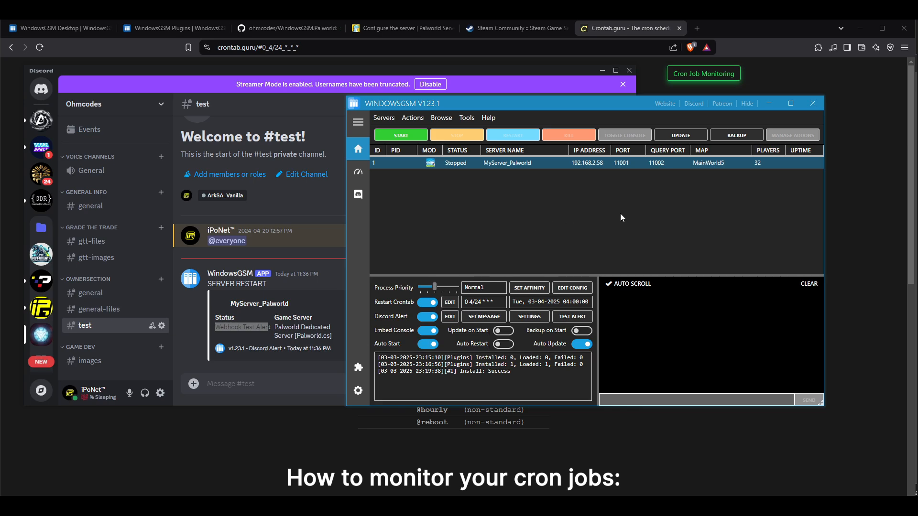
# Step: Turn on Auto Restart, switch Update on Start on and off again, and turn off Auto Update for the server
pyautogui.moveTo(586, 106); pyautogui.dragTo(607, 132)
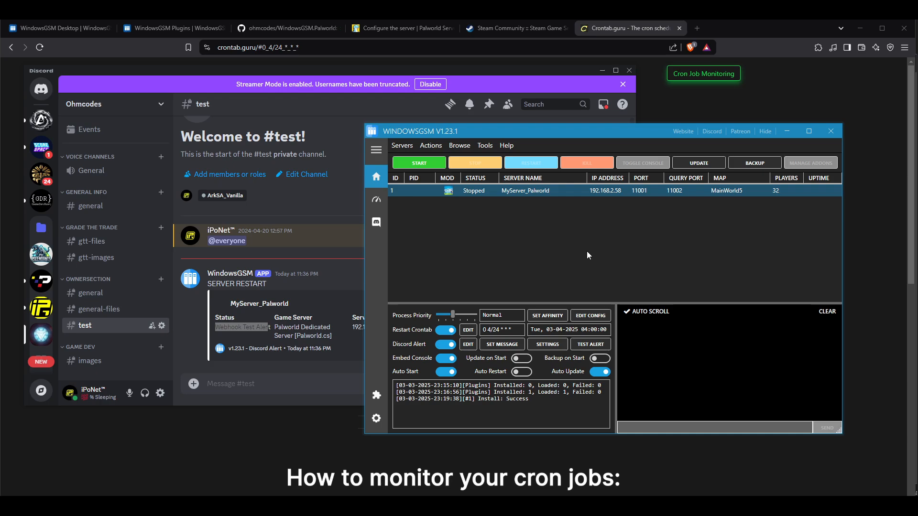
pyautogui.moveTo(615, 133); pyautogui.dragTo(600, 127)
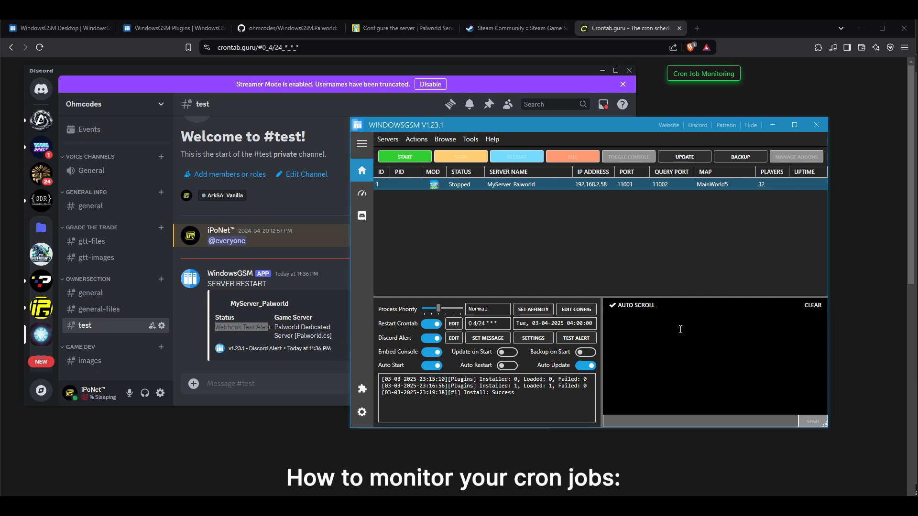
pyautogui.click(507, 367)
pyautogui.click(507, 352)
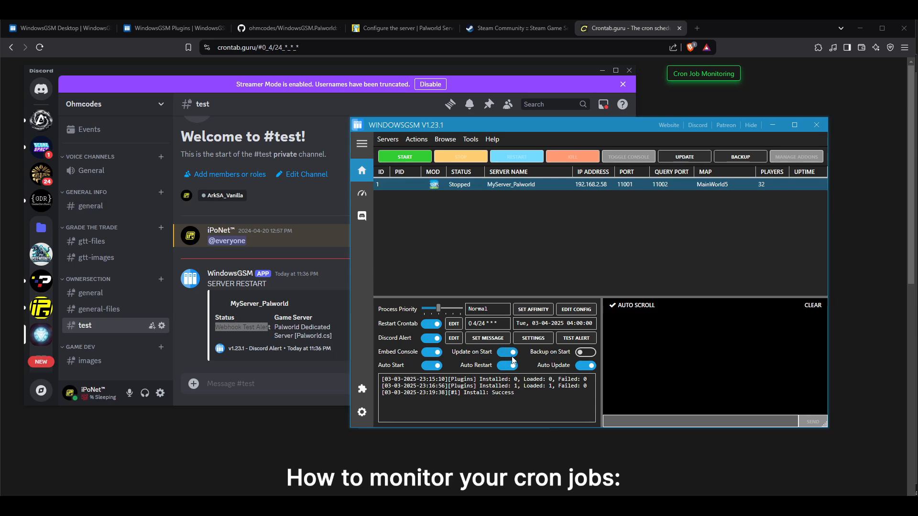
pyautogui.click(500, 354)
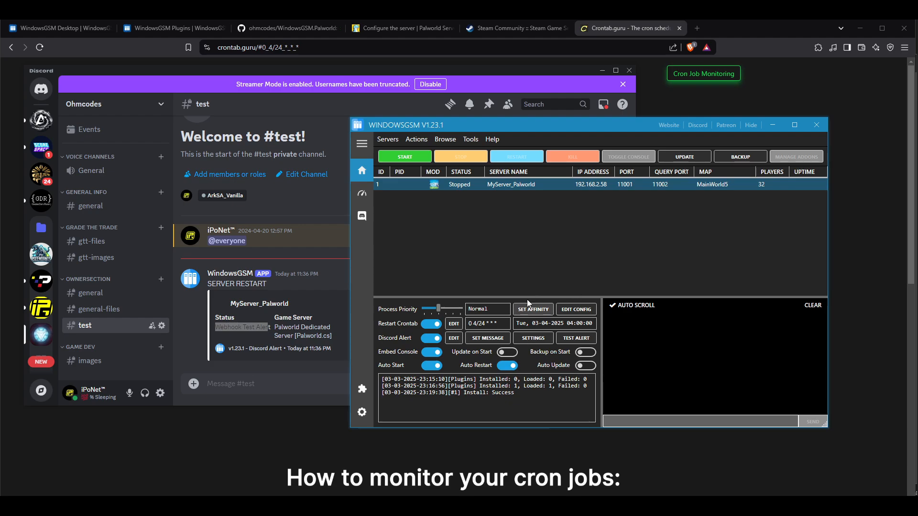
# Step: Start the MyServer_Palworld server and arrange the Discord and WindowsGSM windows so the test channel can be watched alongside it
pyautogui.click(416, 163)
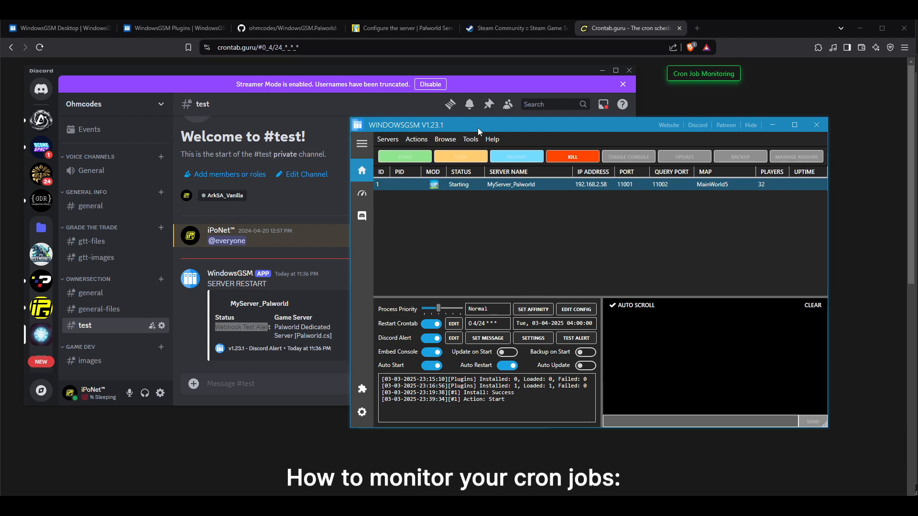
pyautogui.click(600, 71)
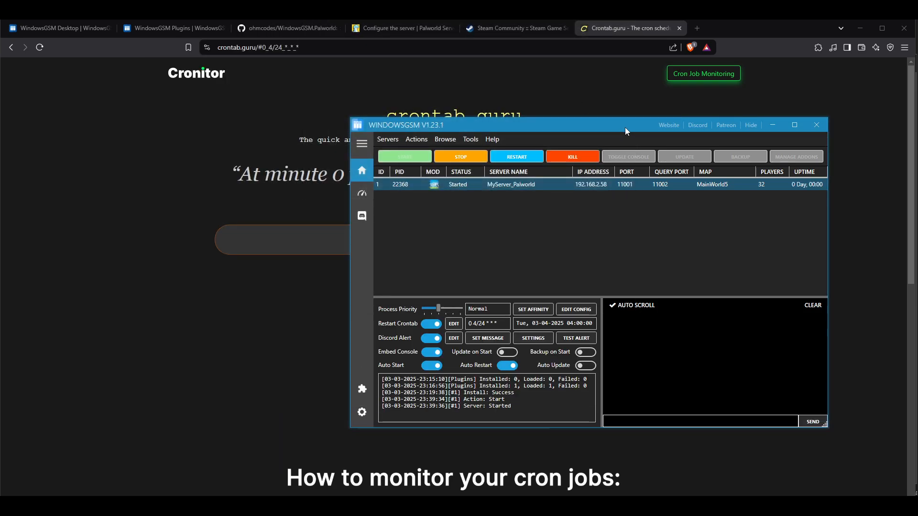
pyautogui.moveTo(624, 127); pyautogui.dragTo(641, 119)
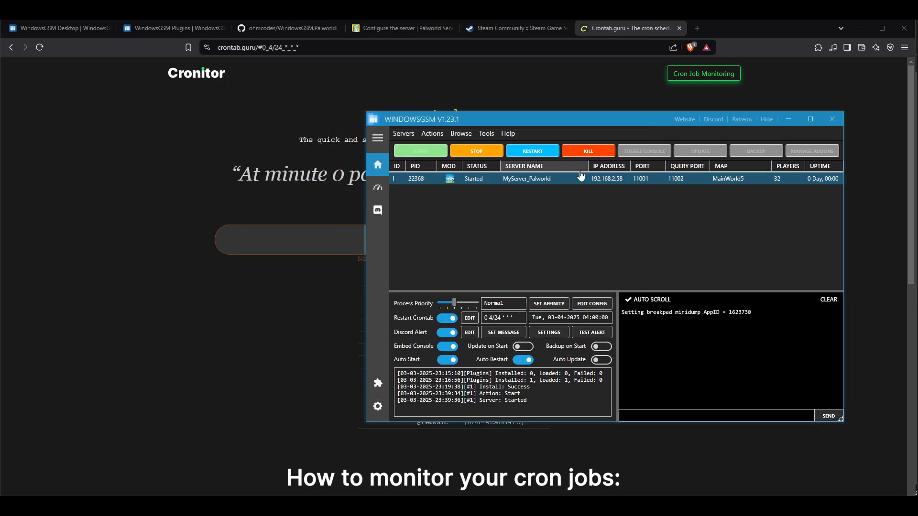
pyautogui.hotkey('alt', 'Tab')
pyautogui.moveTo(535, 69); pyautogui.dragTo(481, 50)
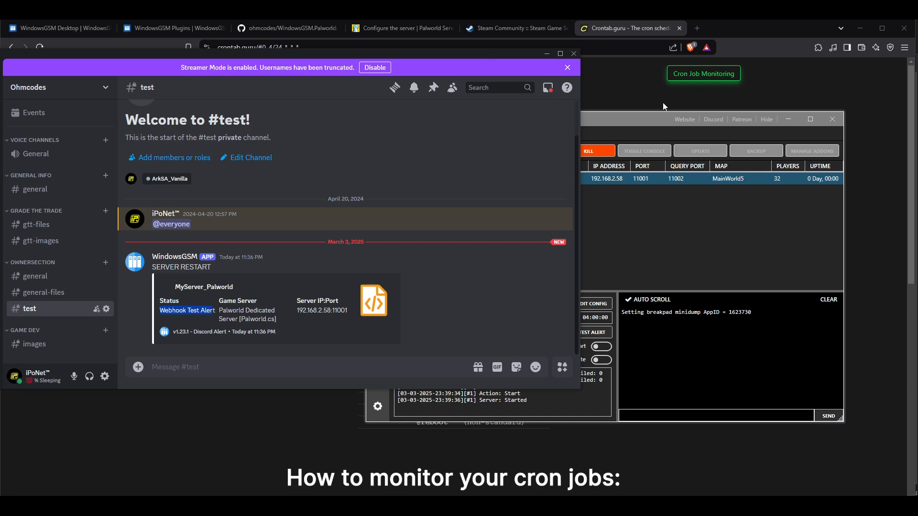
pyautogui.click(643, 124)
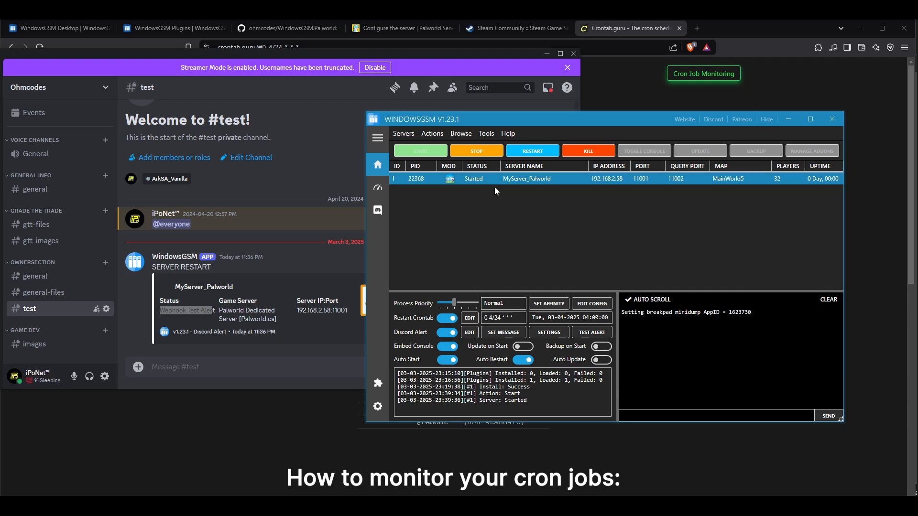
# Step: Restart the running Palworld server and check Discord's test channel for a new alert
pyautogui.click(531, 152)
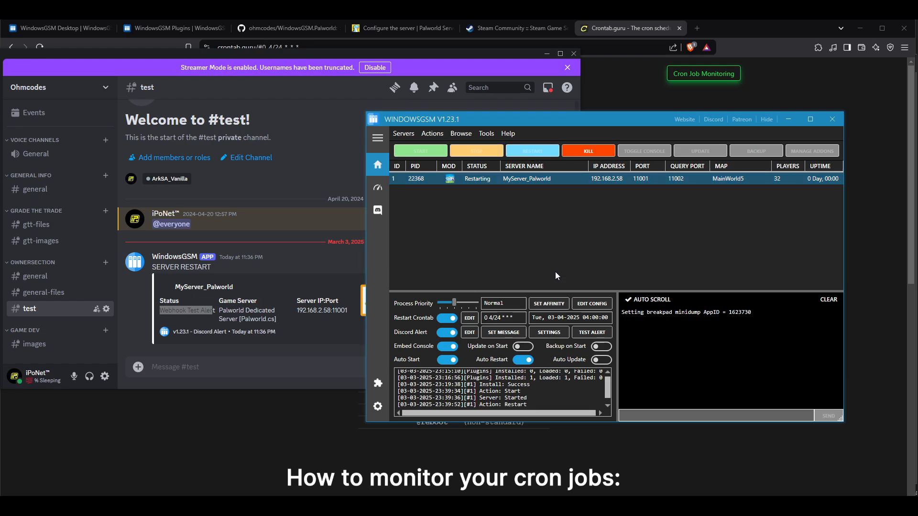
pyautogui.click(275, 370)
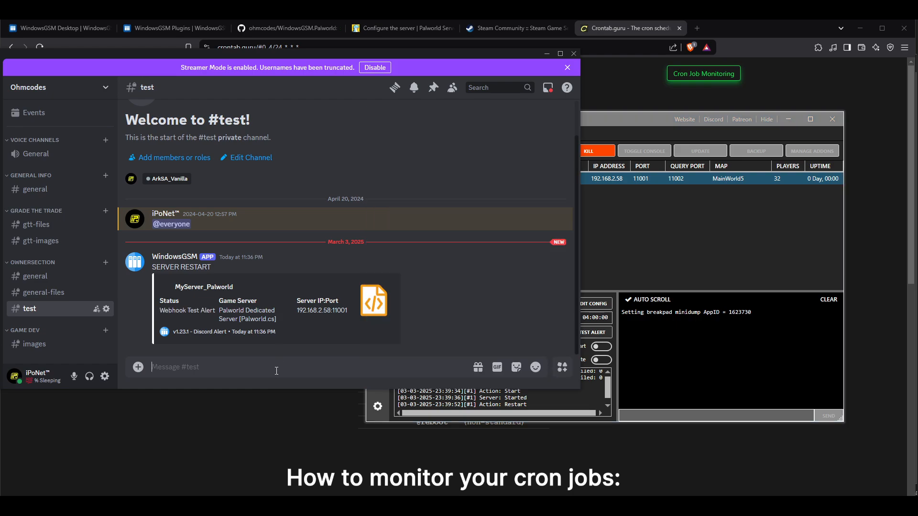
pyautogui.click(667, 248)
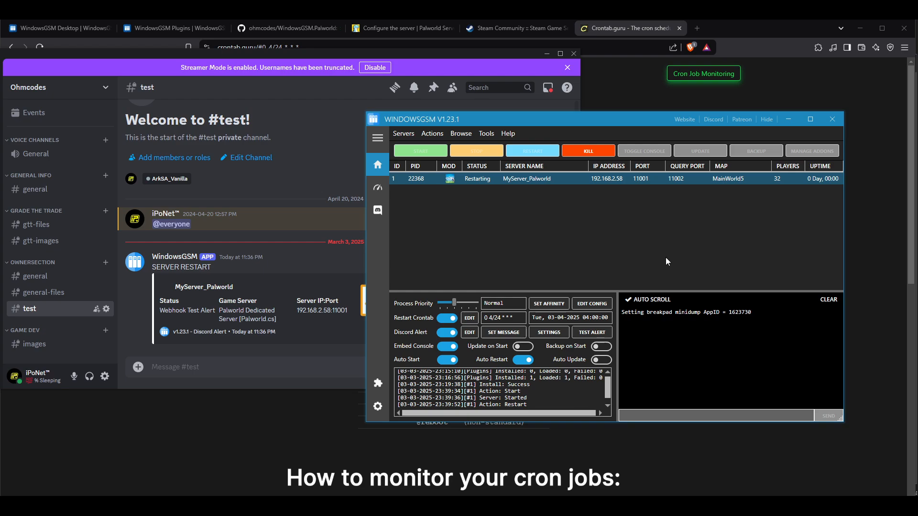
# Step: Review the Palworld server's Discord alert settings for auto start, auto restart, auto update, restart crontab and crash alerts
pyautogui.moveTo(600, 122); pyautogui.dragTo(646, 125)
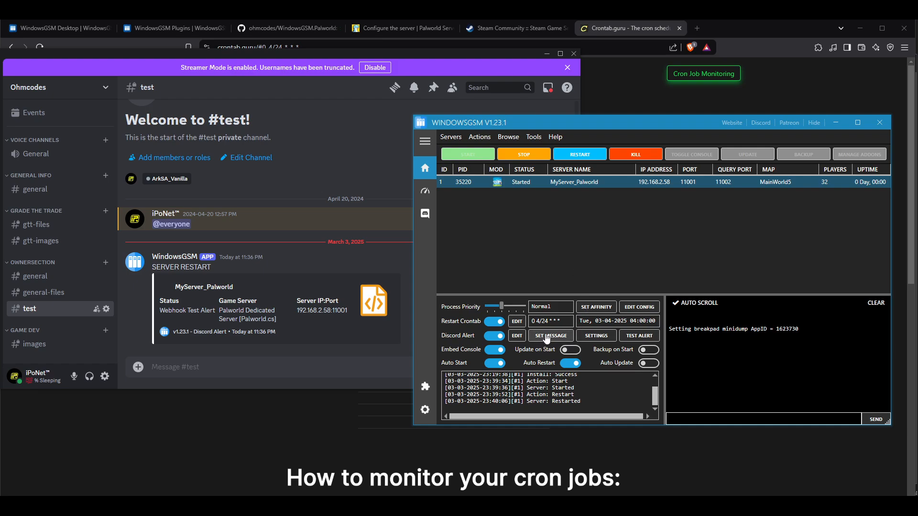
pyautogui.click(581, 335)
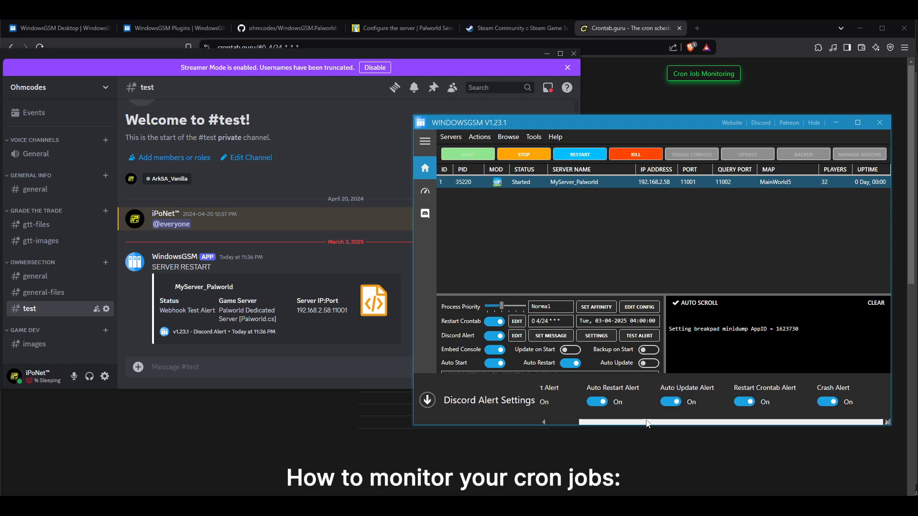
pyautogui.moveTo(669, 424); pyautogui.dragTo(638, 424)
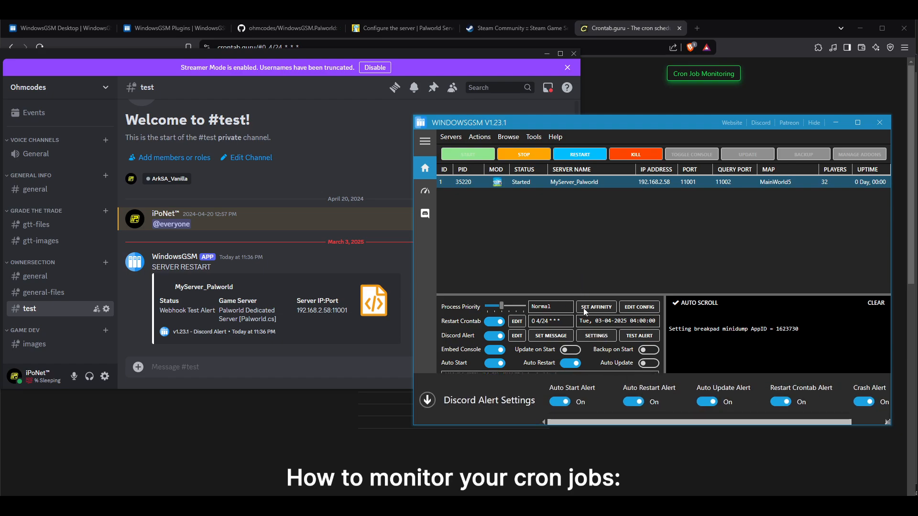
pyautogui.click(427, 400)
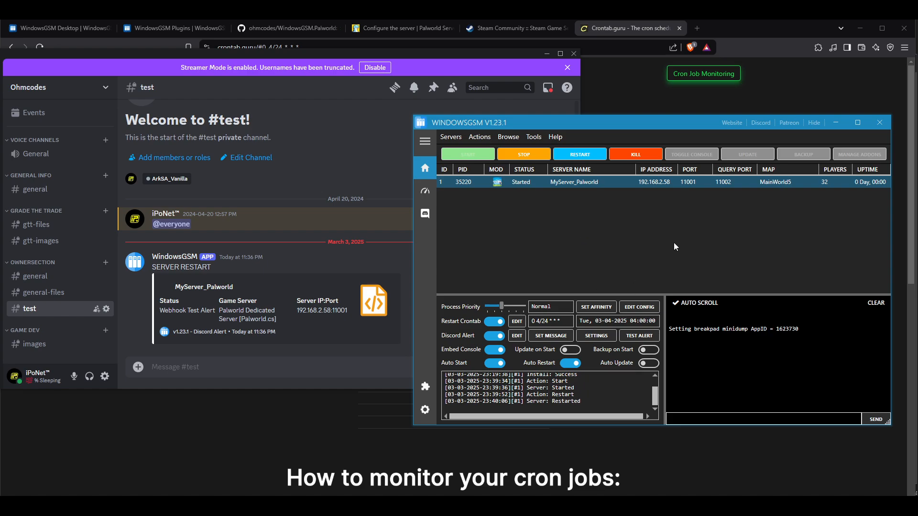
# Step: Stop the running Palworld server and check Discord's test channel for a stop alert
pyautogui.click(523, 154)
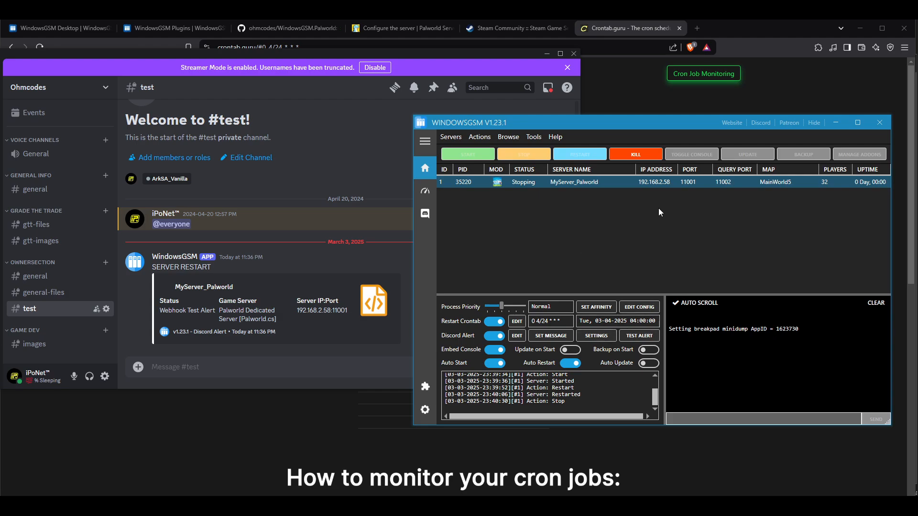
pyautogui.click(274, 374)
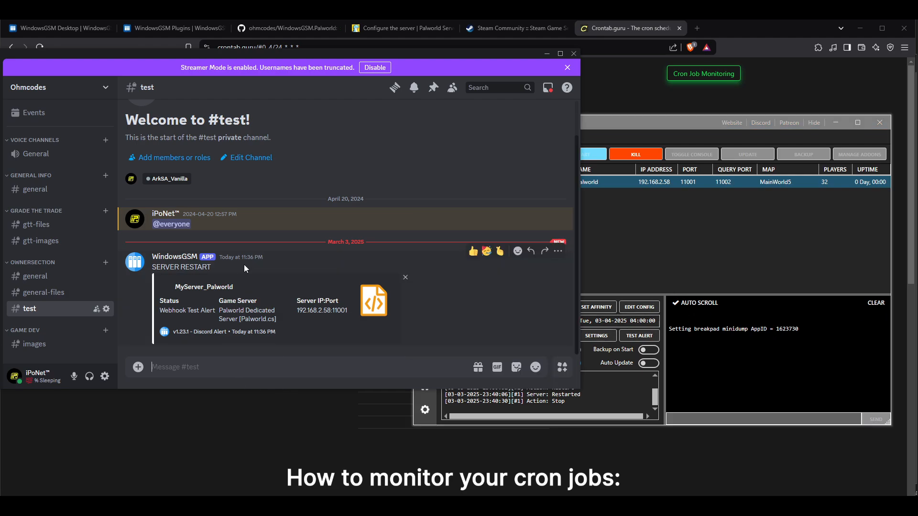
pyautogui.click(649, 230)
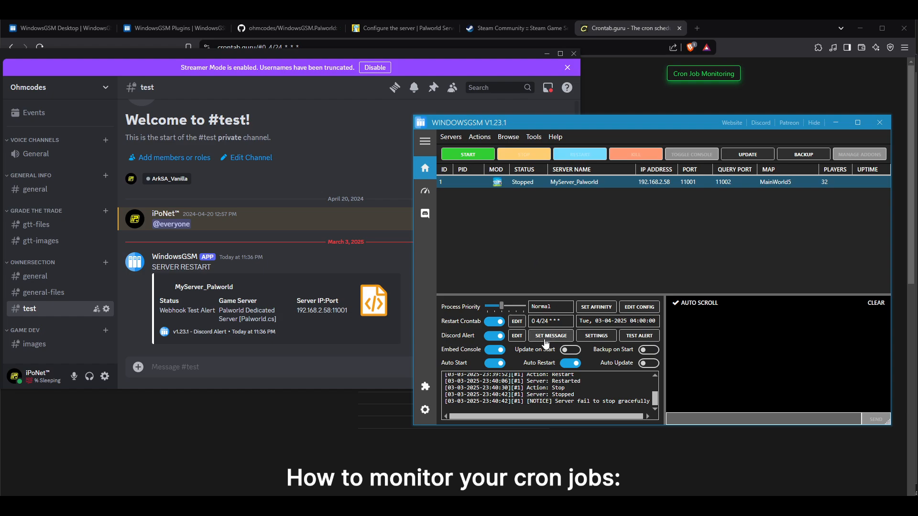
# Step: Turn off Embed Console and start the Palworld server with its separate console window shown
pyautogui.click(498, 353)
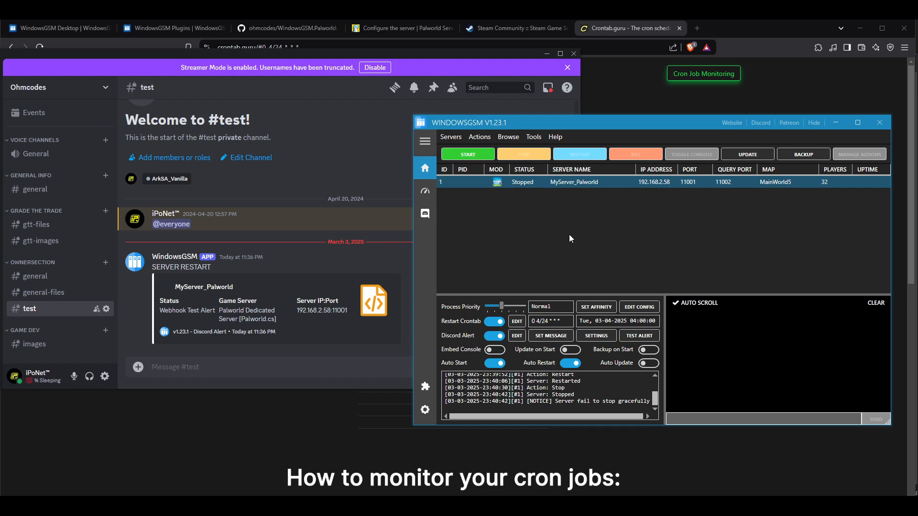
pyautogui.click(493, 154)
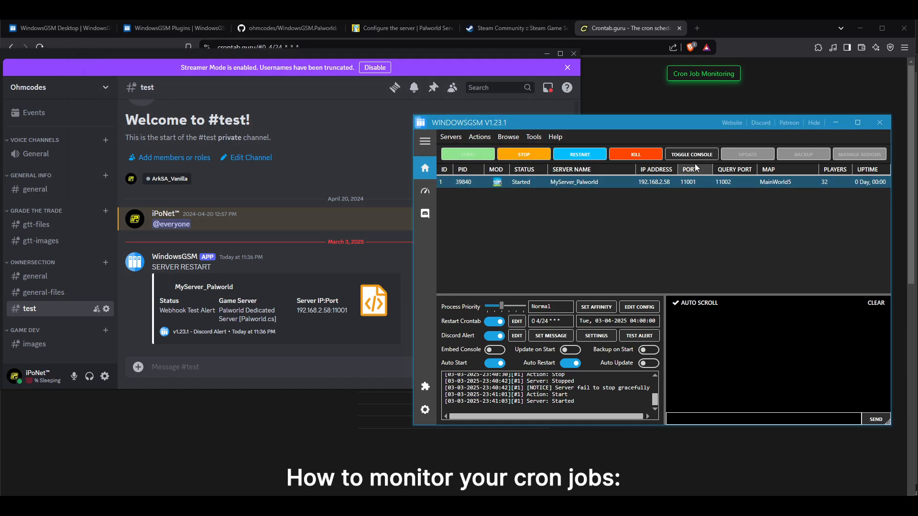
pyautogui.click(693, 155)
# Step: Close the MyServer_Palworld console window to simulate a crash and check Discord's test channel for crash and restart alerts
pyautogui.moveTo(326, 54); pyautogui.dragTo(651, 101)
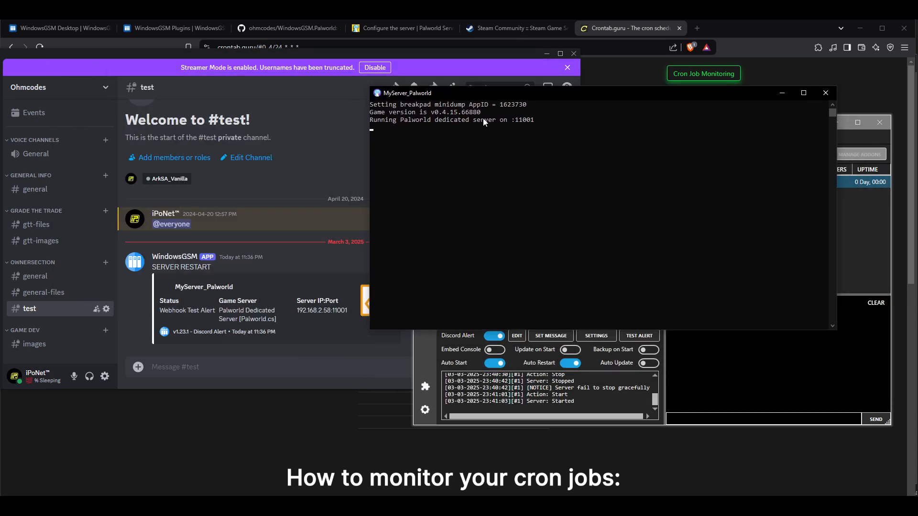
pyautogui.moveTo(590, 95); pyautogui.dragTo(340, 53)
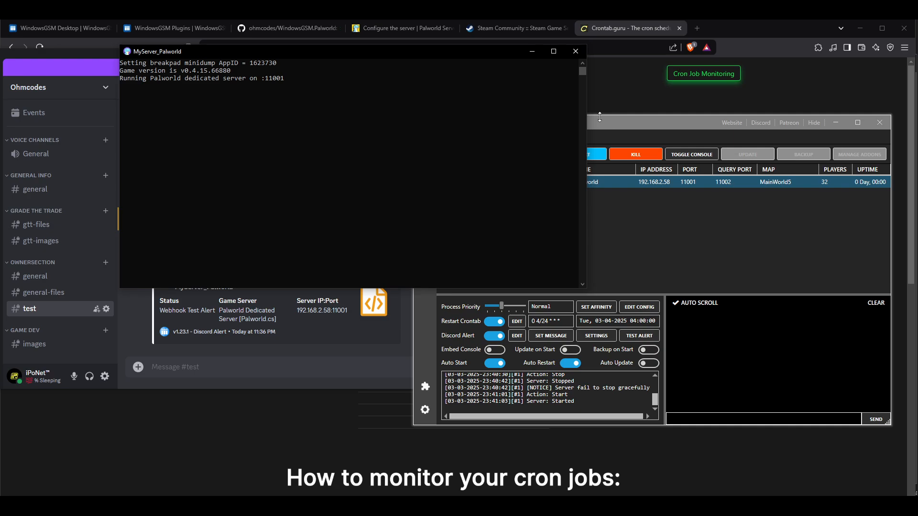
pyautogui.click(581, 56)
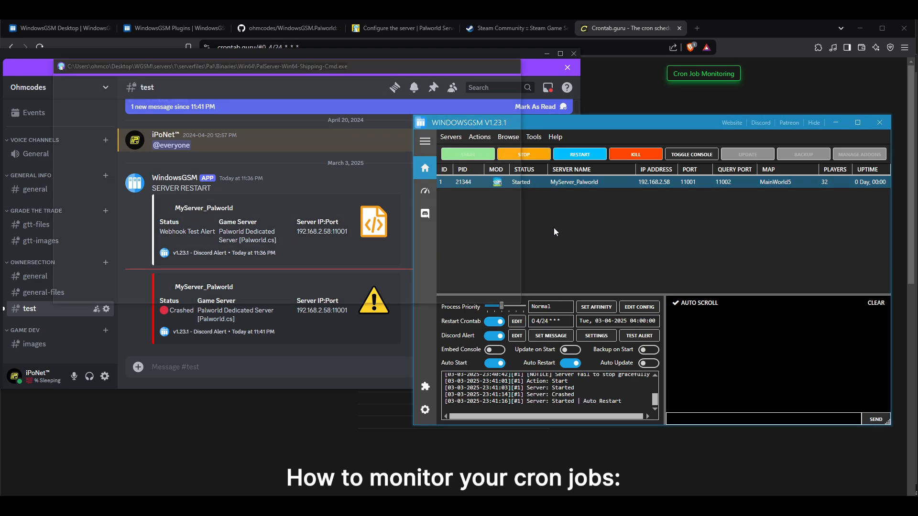
pyautogui.click(282, 257)
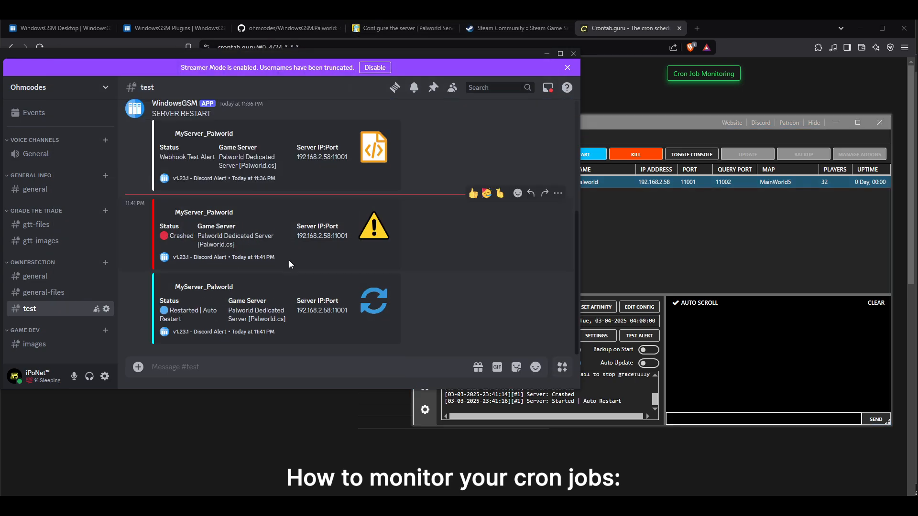
pyautogui.tripleClick(290, 261)
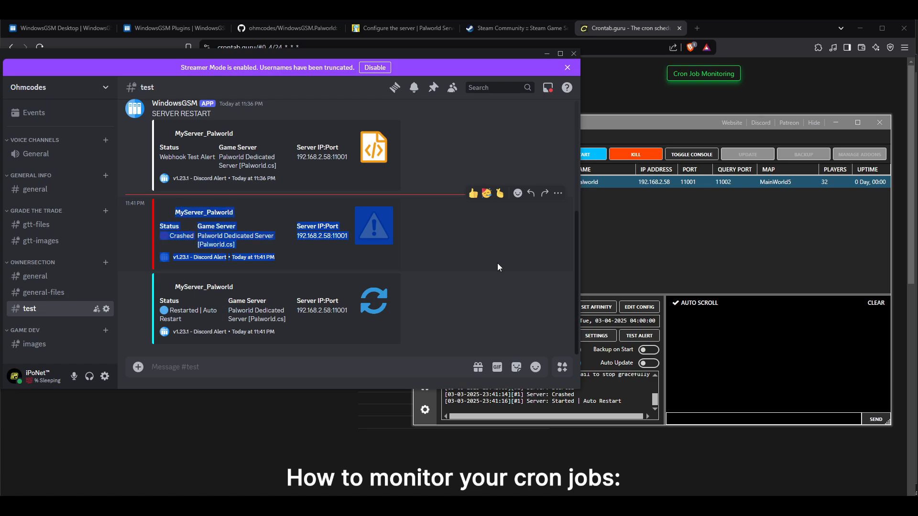
pyautogui.click(667, 238)
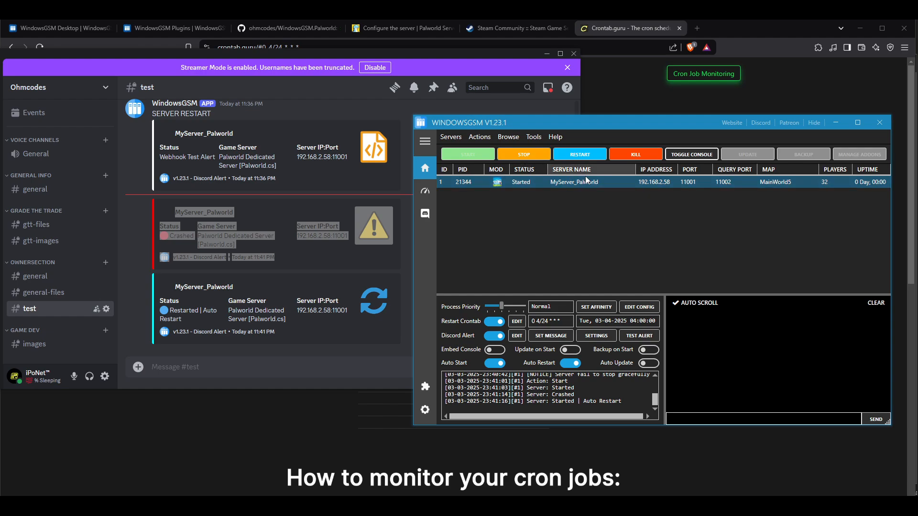
# Step: Stop the Palworld server again after the simulated crash and look for a matching alert in Discord
pyautogui.click(508, 155)
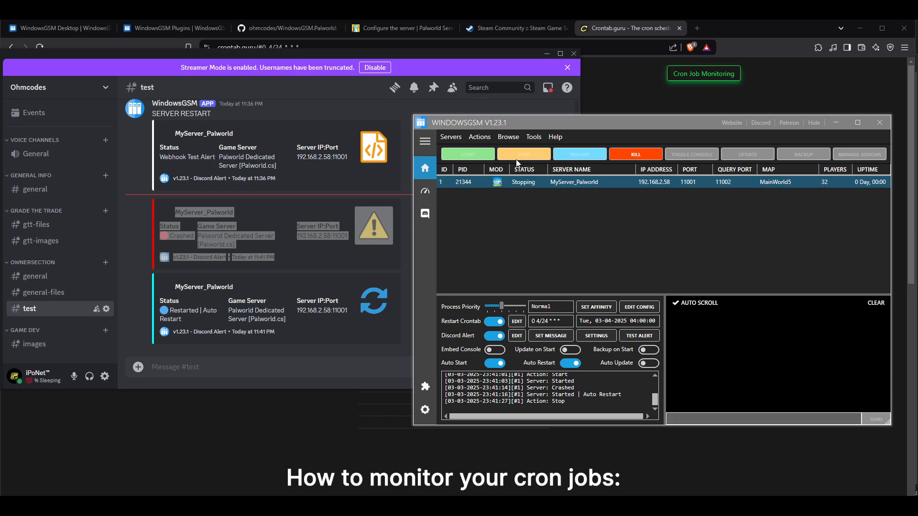
pyautogui.click(162, 243)
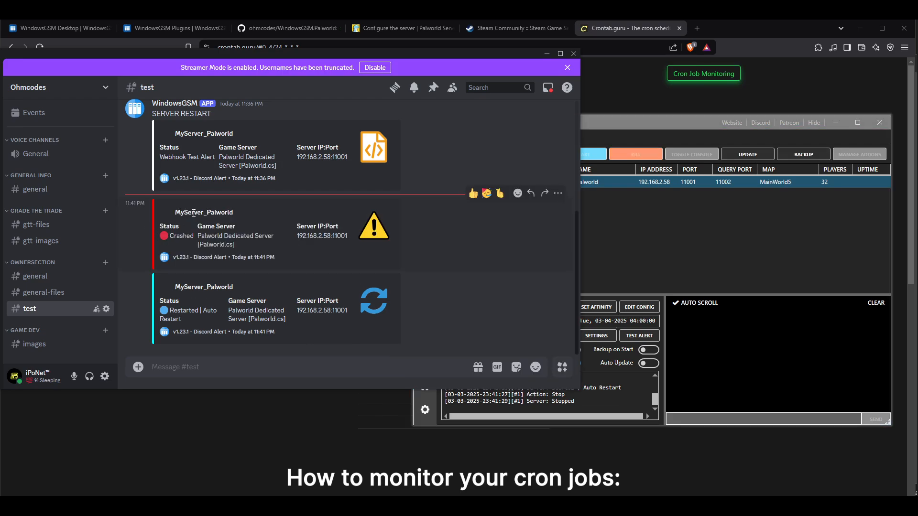
pyautogui.click(613, 241)
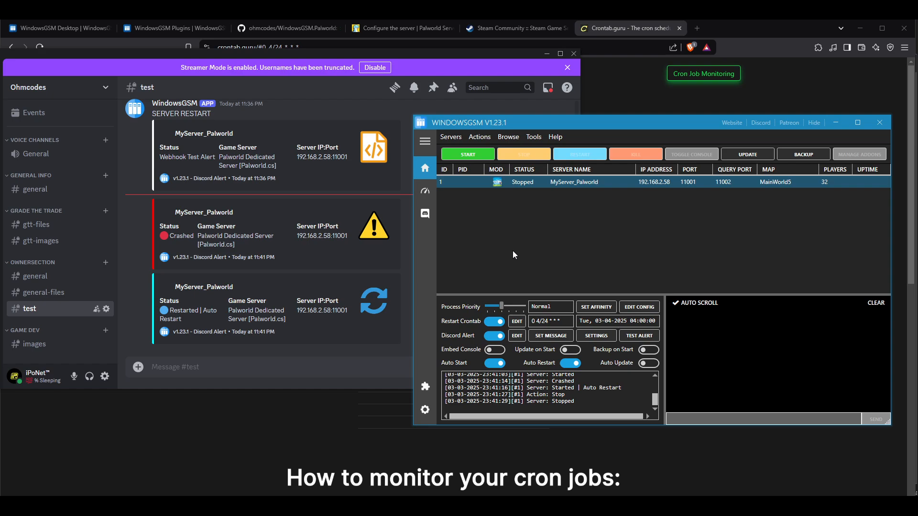
# Step: View the dashboard's system and game server metrics, and open the Discord bot settings with the list of available commands
pyautogui.click(424, 193)
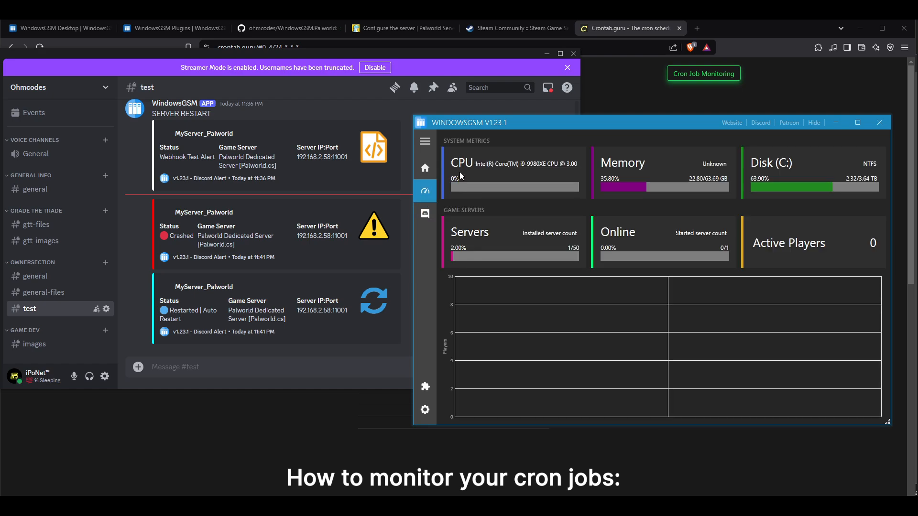
pyautogui.click(425, 167)
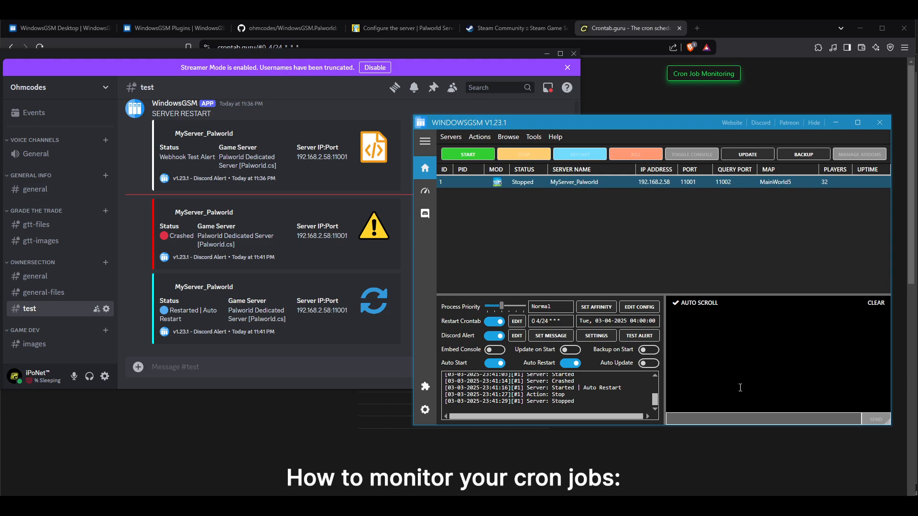
pyautogui.click(508, 137)
pyautogui.click(517, 136)
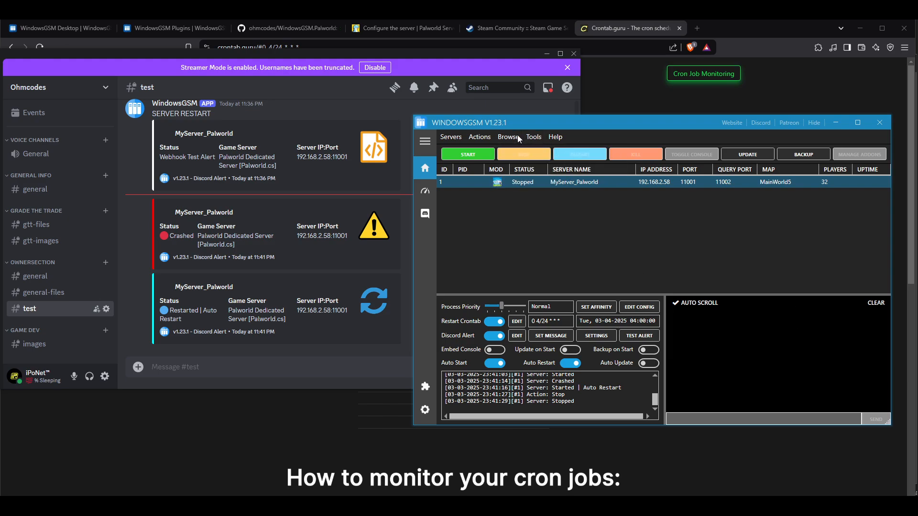
pyautogui.click(484, 138)
pyautogui.click(662, 240)
pyautogui.click(425, 191)
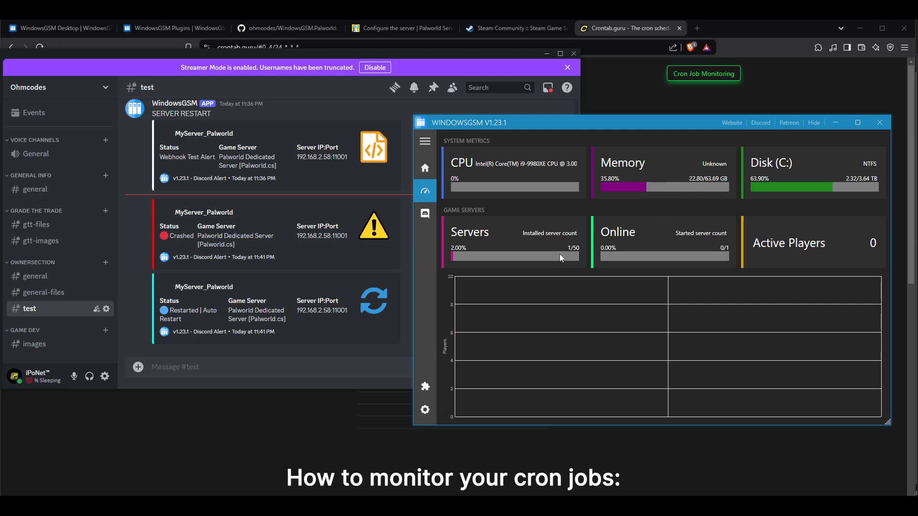
pyautogui.click(425, 214)
pyautogui.moveTo(616, 127); pyautogui.dragTo(621, 125)
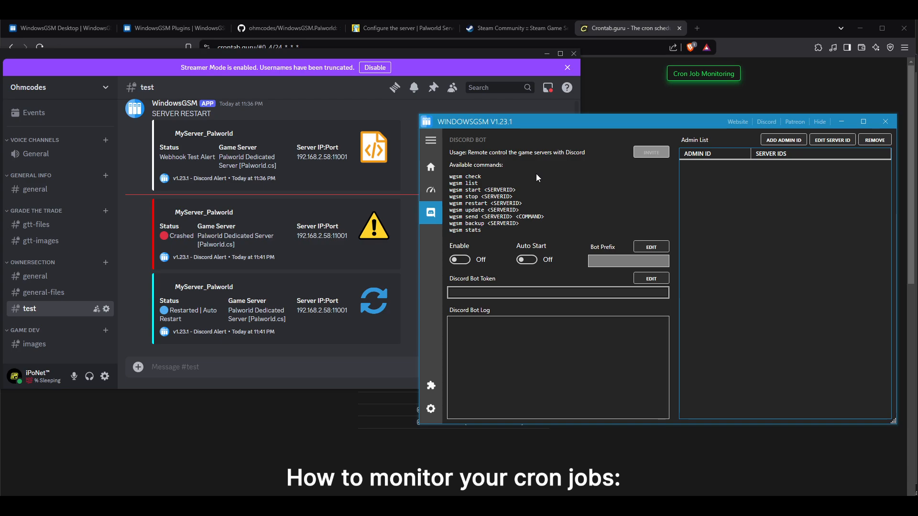
# Step: Switch to the Brave browser, search for "discord dev" in a new tab and open the Discord Developer Portal
pyautogui.click(695, 27)
pyautogui.click(695, 27)
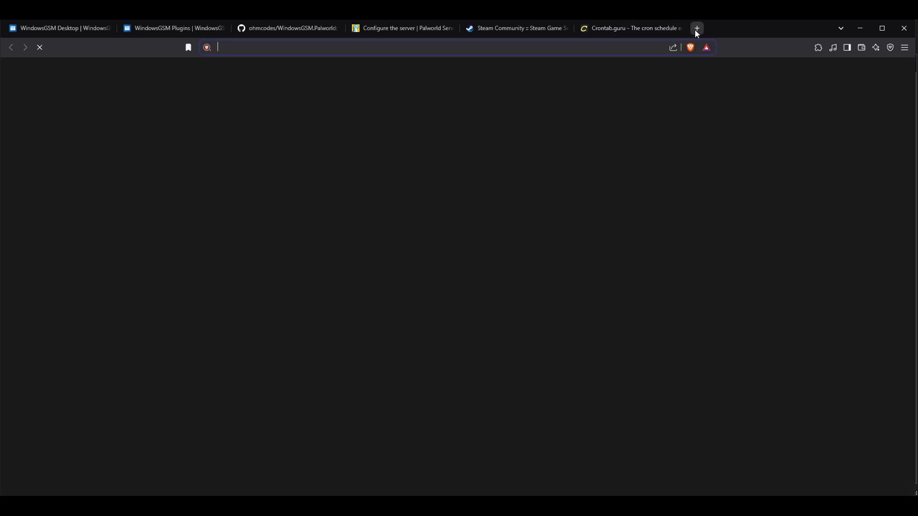
pyautogui.write('didi')
pyautogui.press('BackSpace')
pyautogui.press('BackSpace')
pyautogui.press('BackSpace')
pyautogui.press('BackSpace')
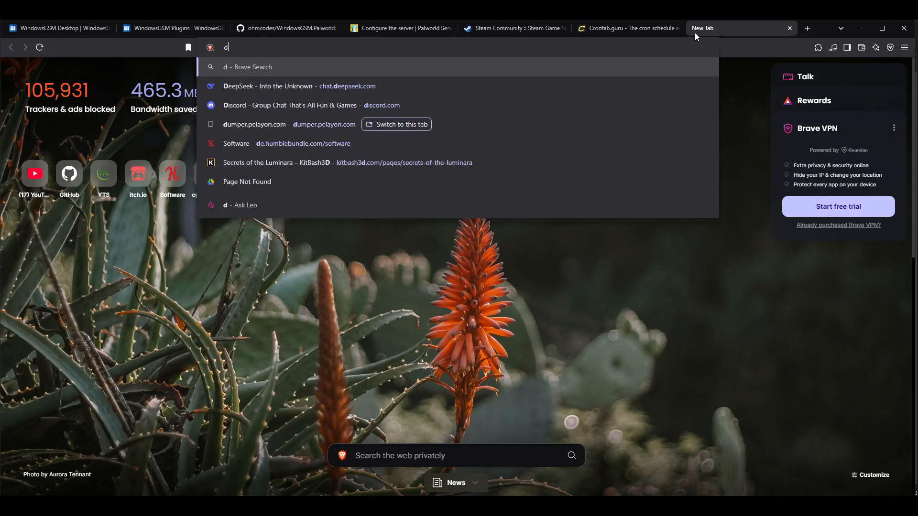
pyautogui.write('disco')
pyautogui.write('rd dev')
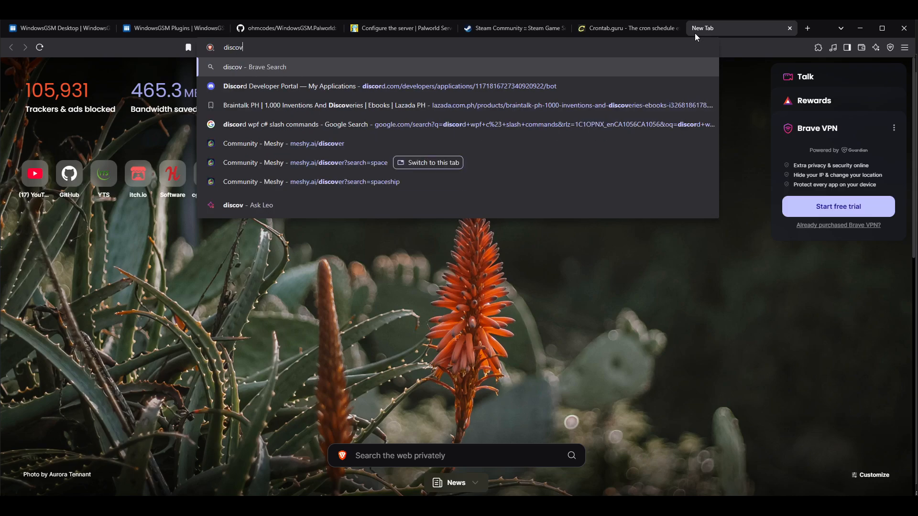
pyautogui.press('Return')
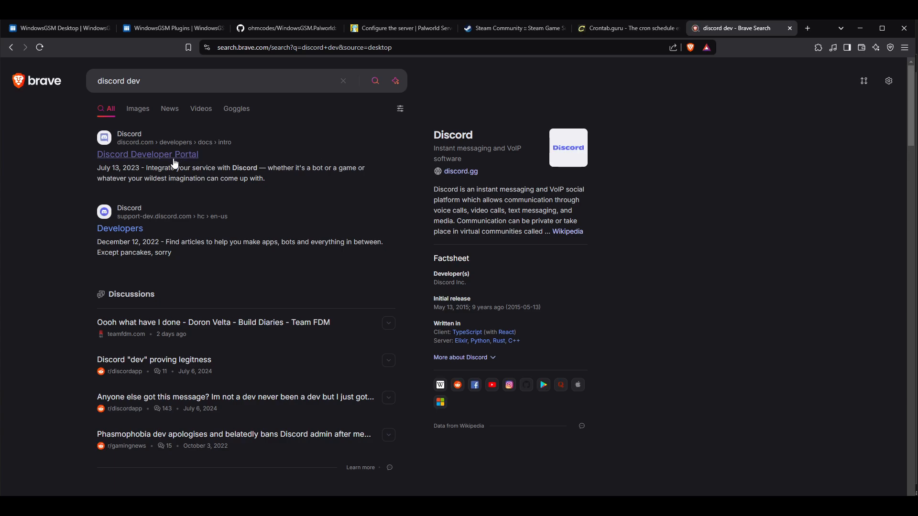
pyautogui.click(173, 158)
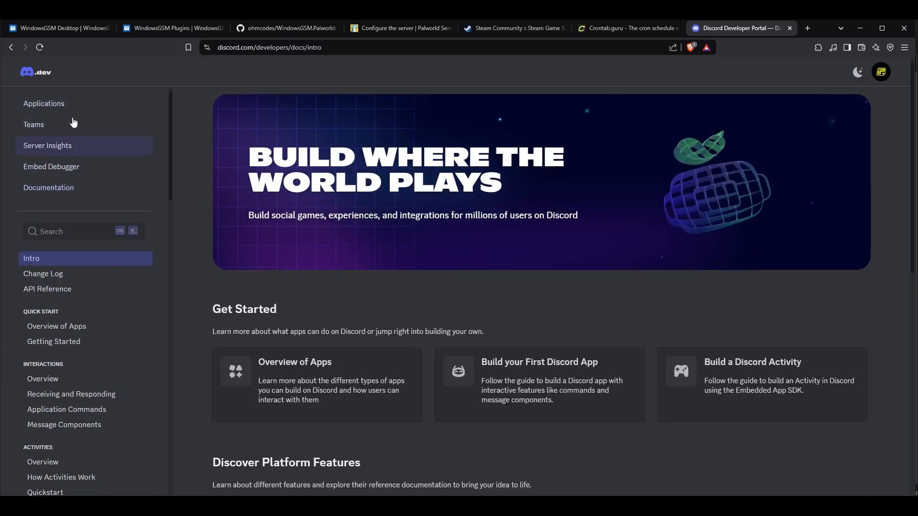
# Step: Open the Palworld application in the Developer Portal and go to its Bot settings
pyautogui.click(69, 103)
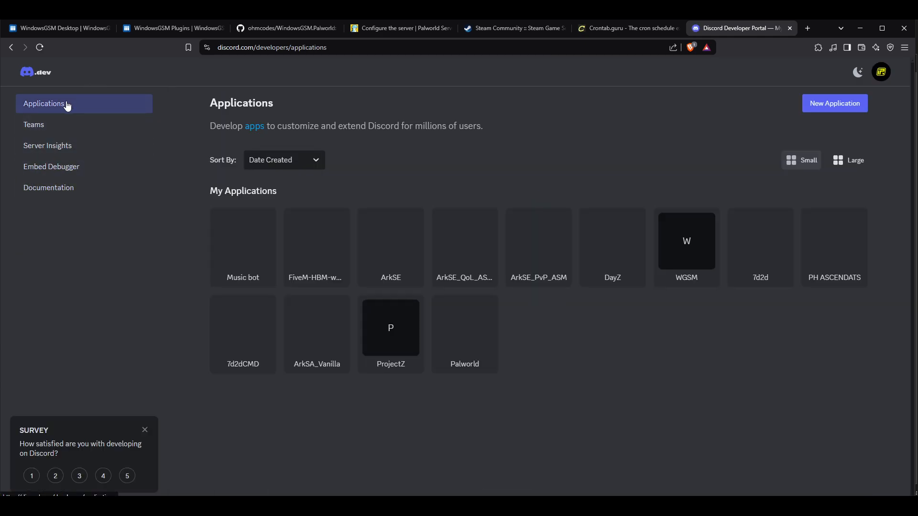
pyautogui.click(467, 340)
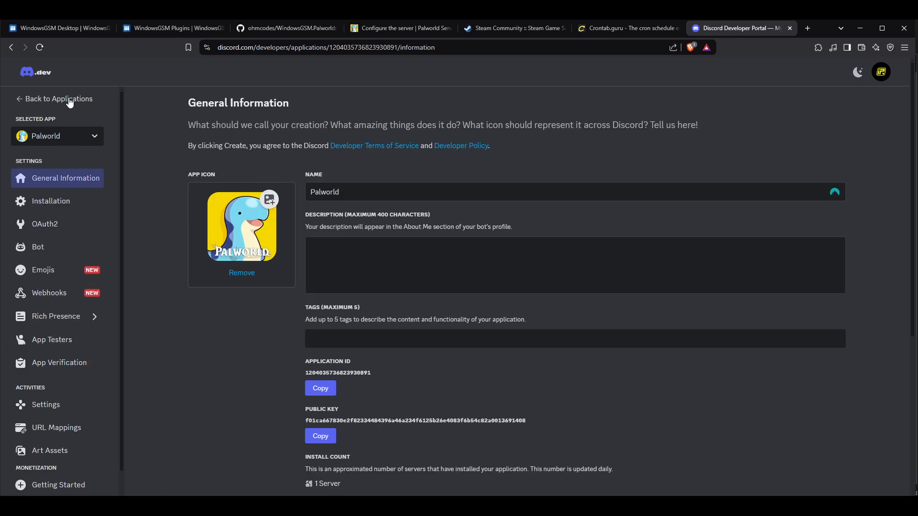
pyautogui.click(56, 202)
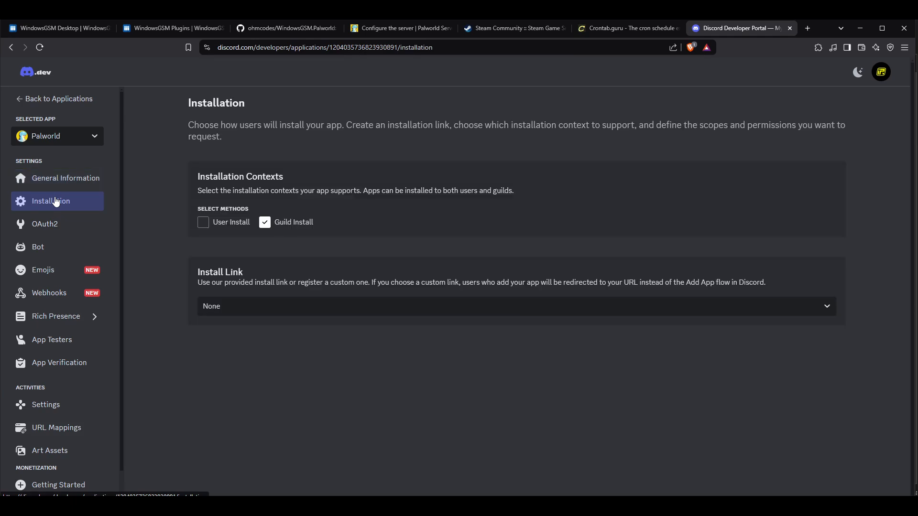
pyautogui.click(46, 249)
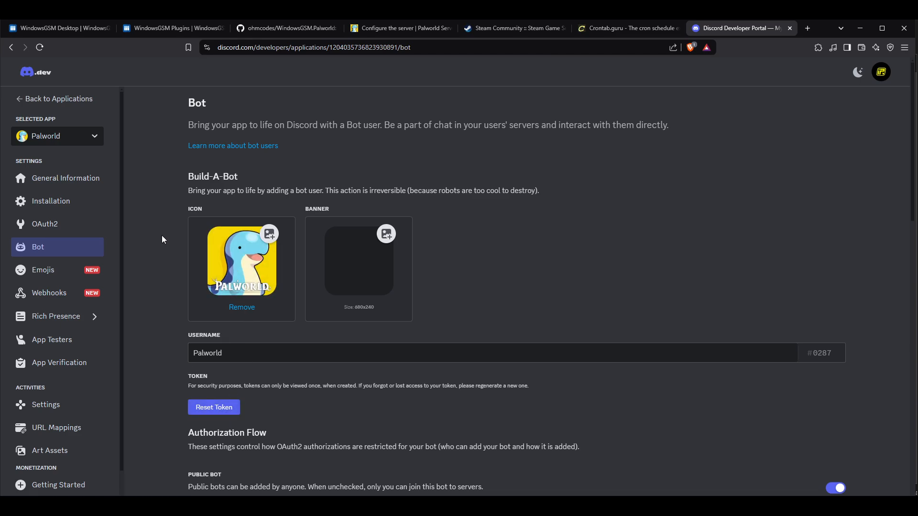
# Step: Examine the bot's Privileged Gateway Intents: Presence, Server Members and Message Content
pyautogui.scroll(-8, 182, 280)
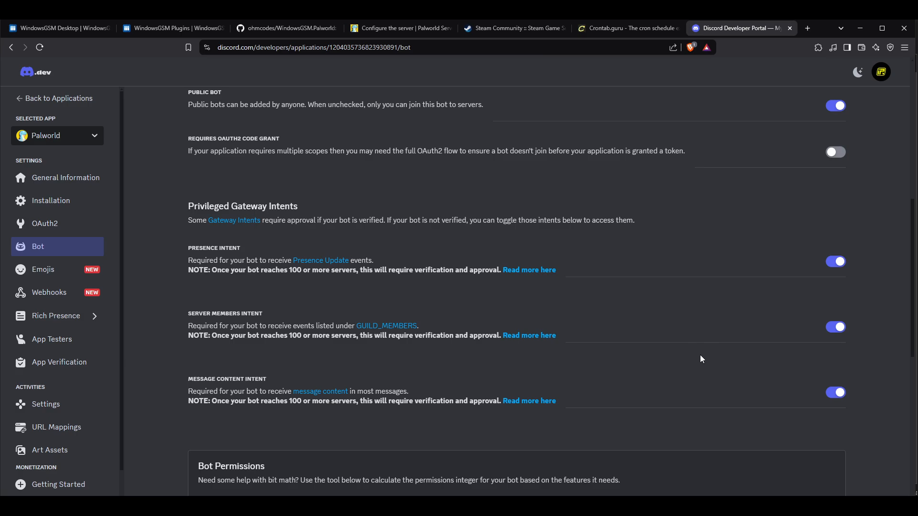
pyautogui.moveTo(222, 212); pyautogui.dragTo(892, 405)
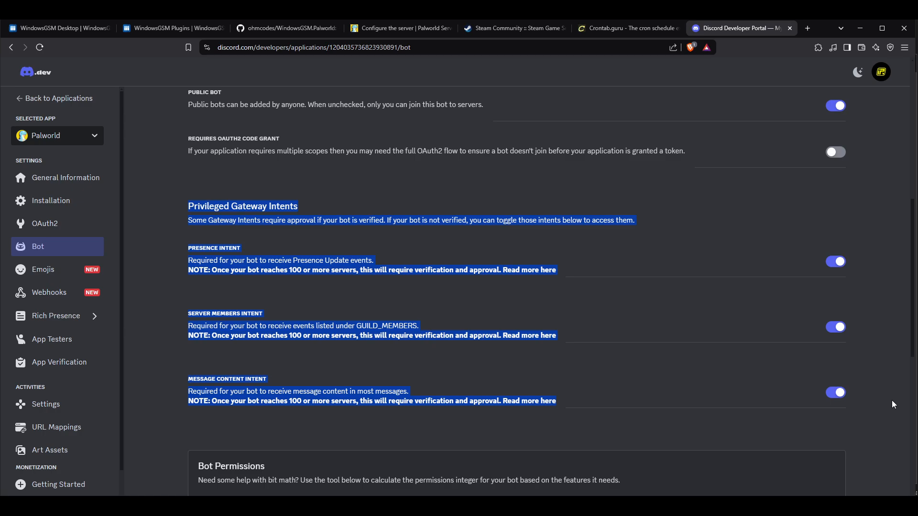
pyautogui.click(893, 399)
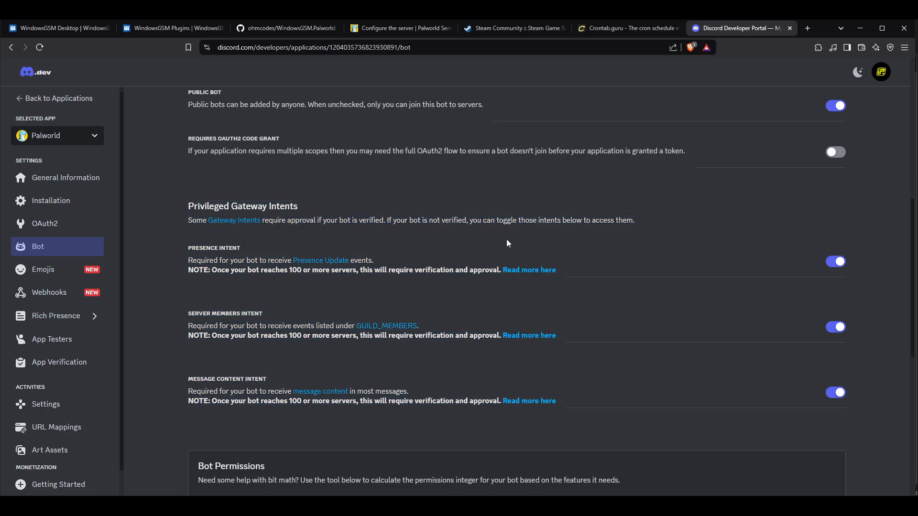
# Step: Review the bot's Build-A-Bot profile, token section and Authorization Flow settings
pyautogui.scroll(6, 520, 252)
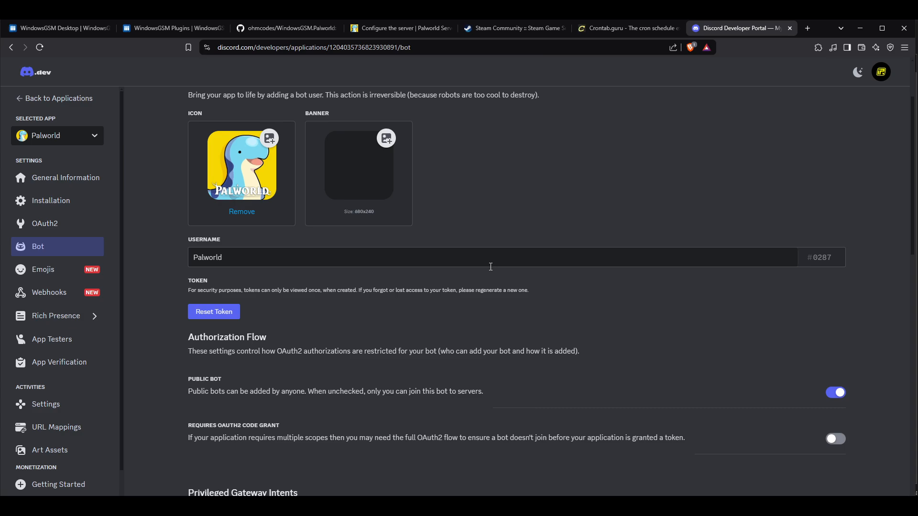
pyautogui.scroll(2, 484, 271)
pyautogui.scroll(-1, 521, 202)
pyautogui.scroll(1, 515, 246)
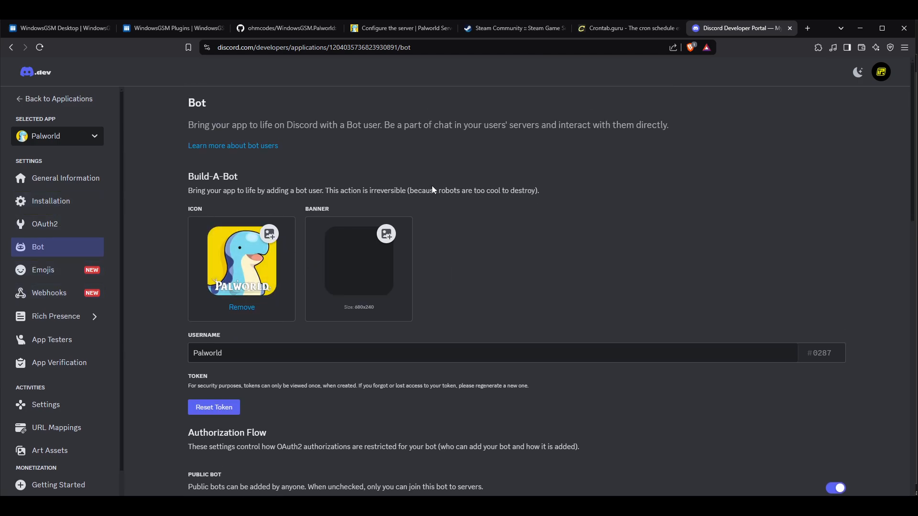
pyautogui.scroll(-3, 402, 218)
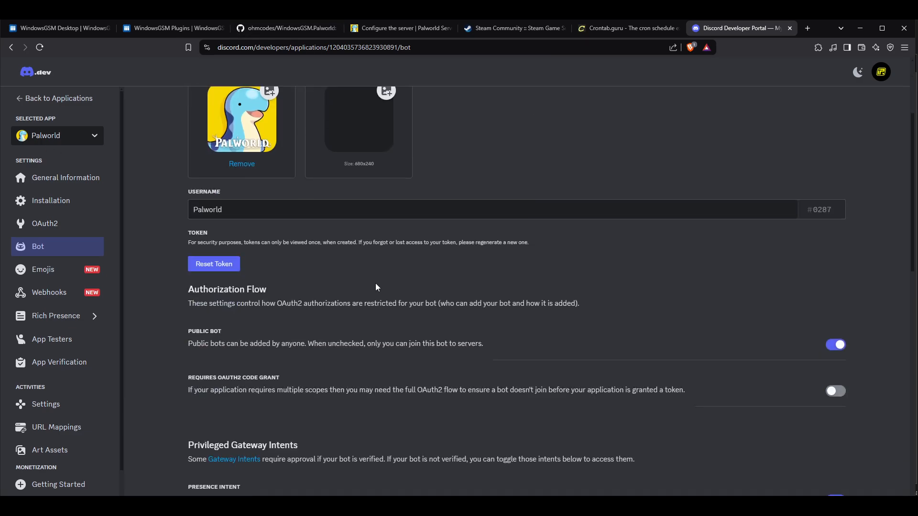
pyautogui.scroll(-4, 355, 287)
pyautogui.scroll(3, 302, 300)
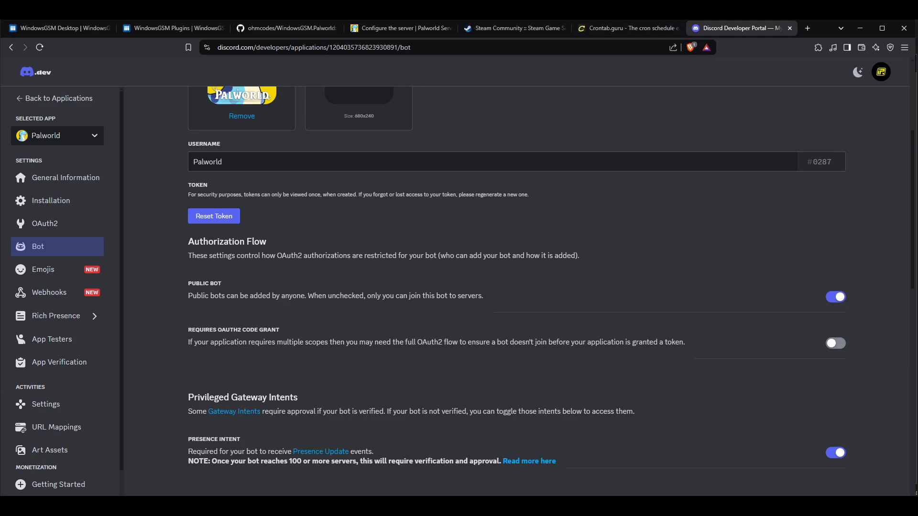
# Step: Switch to WindowsGSM, enter "!" as the Discord bot prefix and turn on Auto Start for the bot
pyautogui.hotkey('alt', 'Tab')
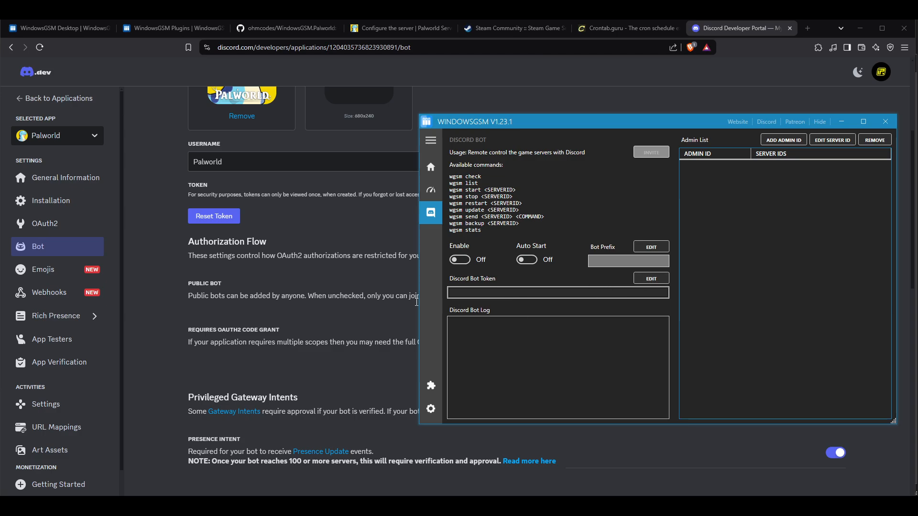
pyautogui.scroll(-5, 315, 382)
pyautogui.scroll(3, 284, 263)
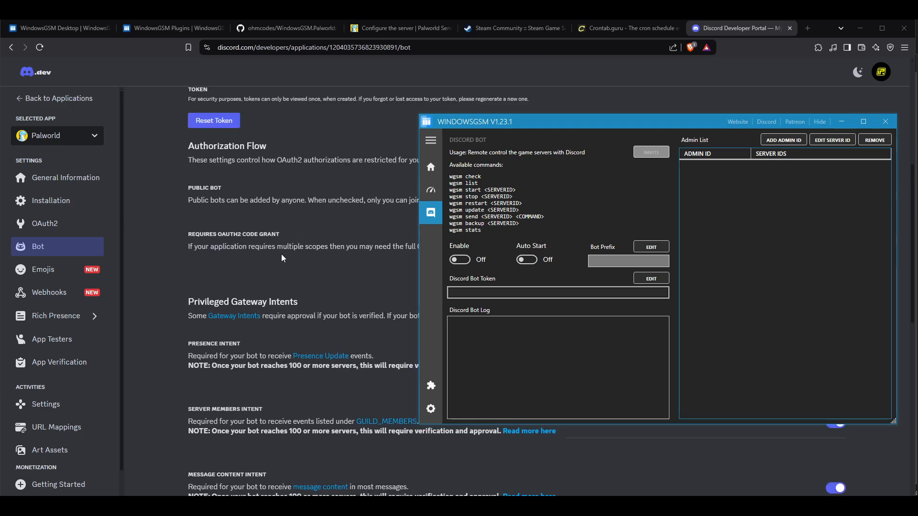
pyautogui.scroll(3, 282, 260)
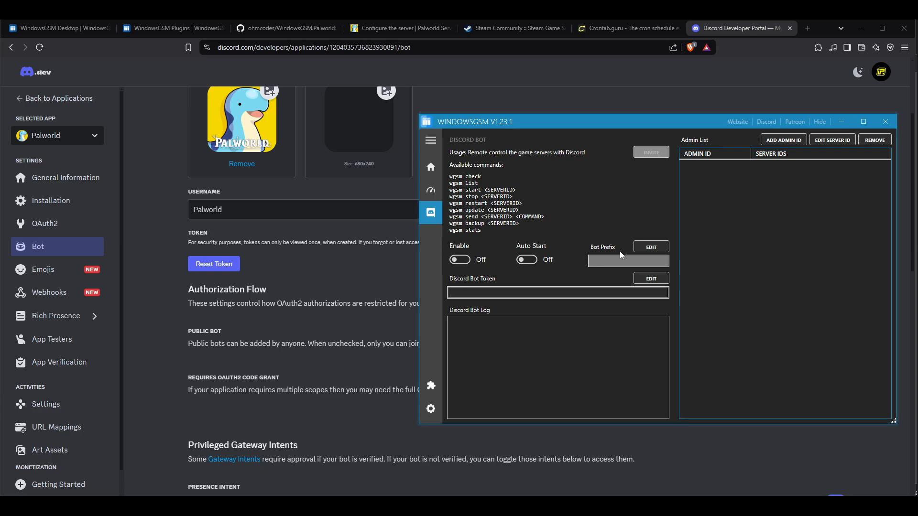
pyautogui.click(658, 250)
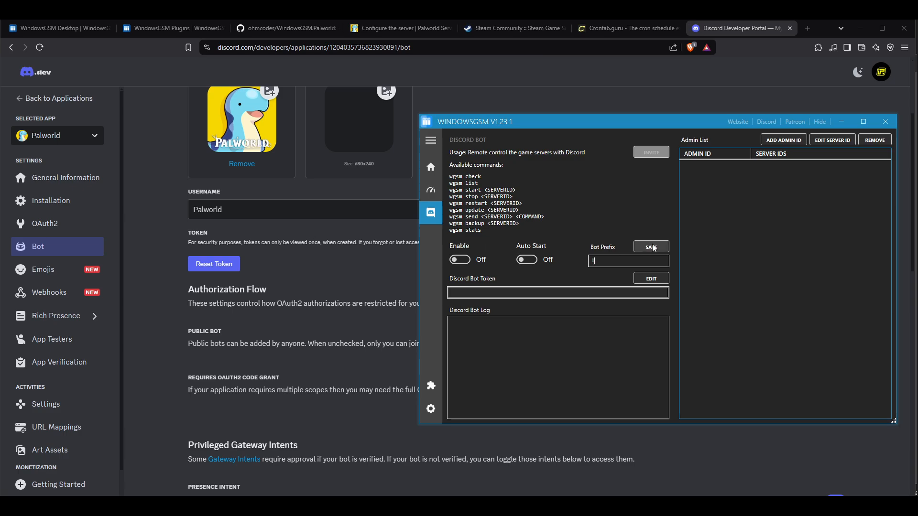
pyautogui.click(337, 250)
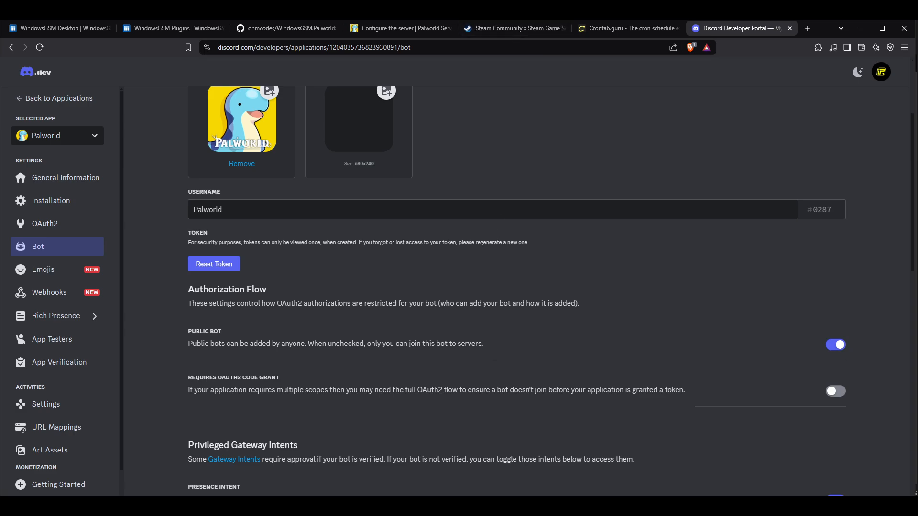
pyautogui.hotkey('alt', 'Tab')
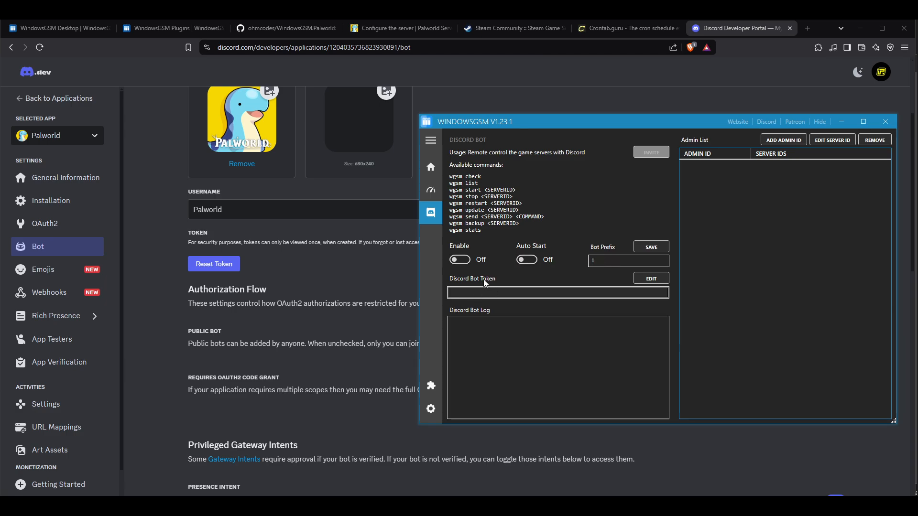
pyautogui.click(526, 259)
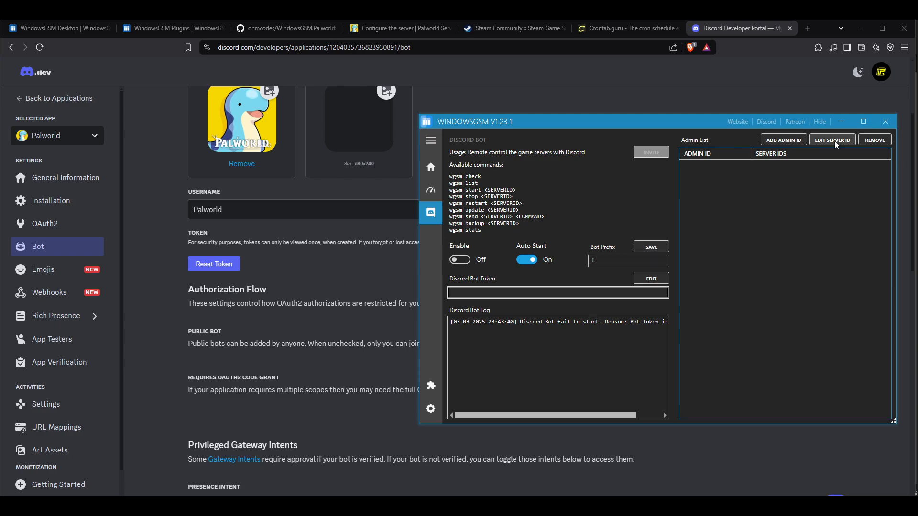
# Step: Begin adding an admin ID, switch to Discord and show a member's options in the general channel under General Info
pyautogui.click(783, 141)
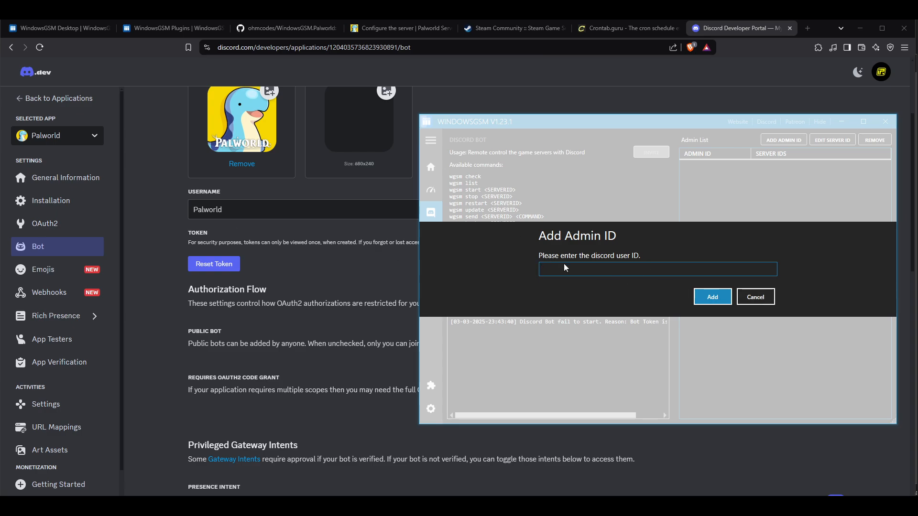
pyautogui.click(158, 180)
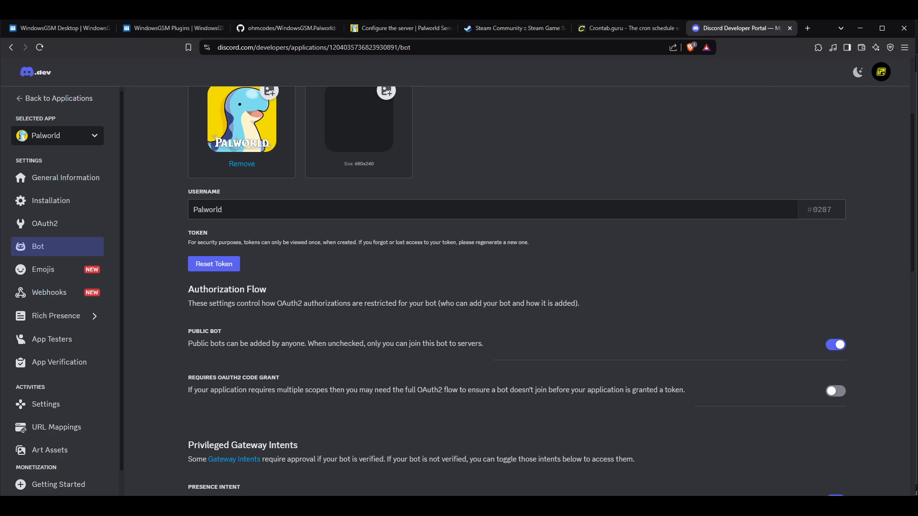
pyautogui.hotkey('alt', 'Tab')
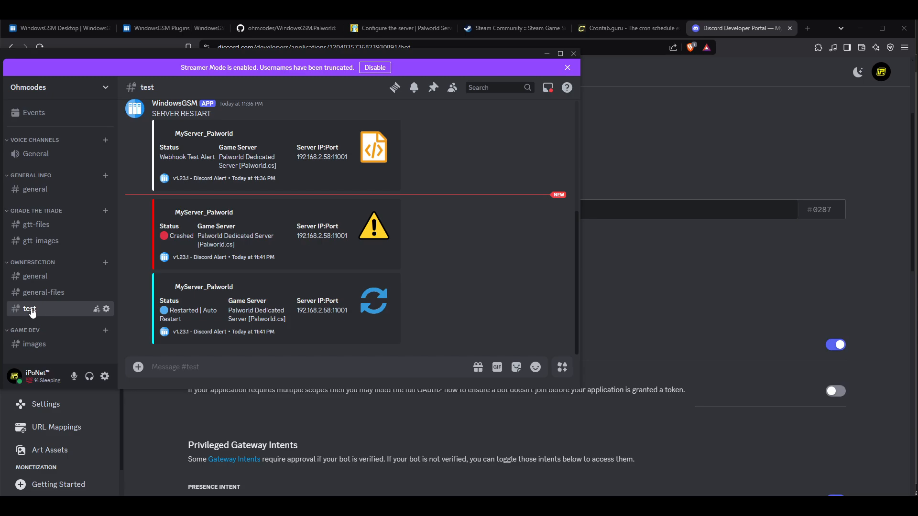
pyautogui.click(40, 191)
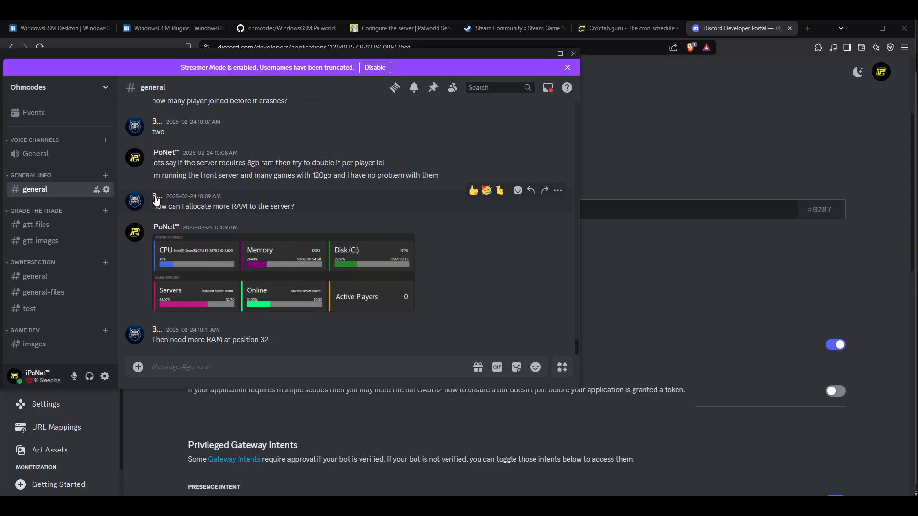
pyautogui.rightClick(156, 198)
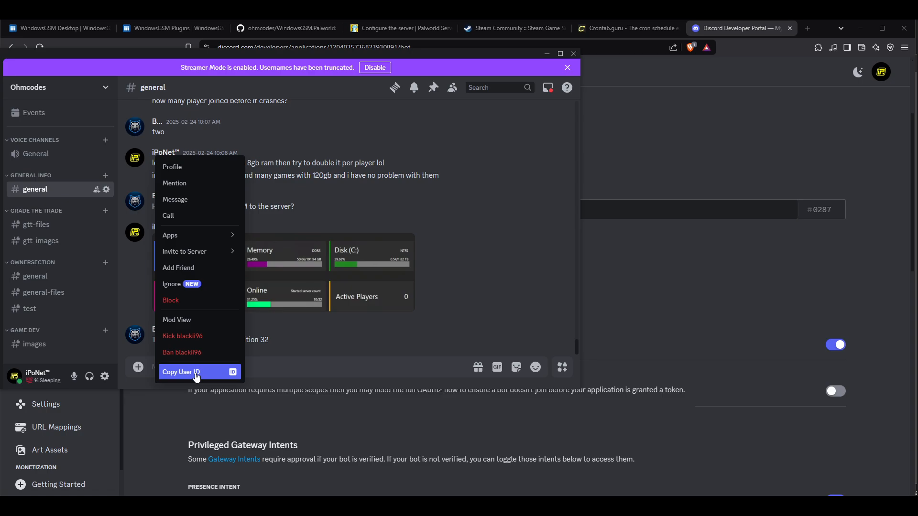
# Step: Check the Developer Mode option in Discord's advanced user settings and return to the general channel
pyautogui.click(103, 378)
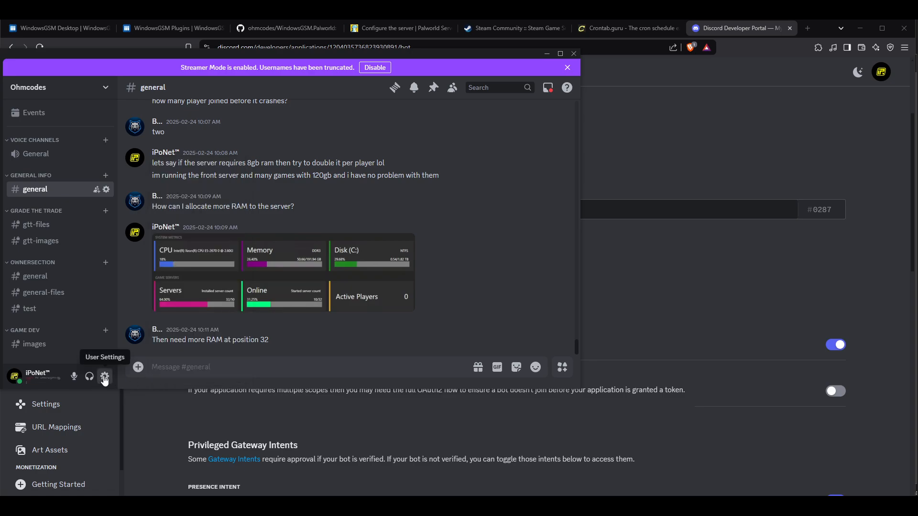
pyautogui.click(105, 378)
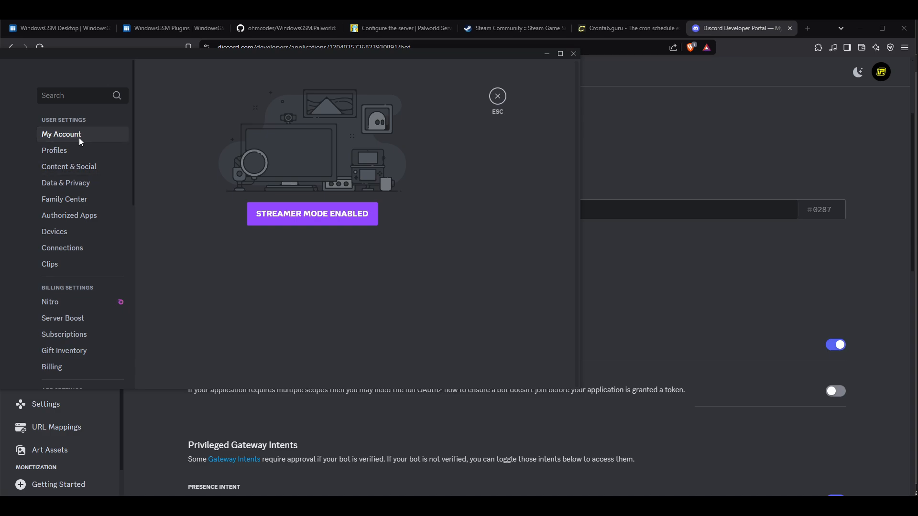
pyautogui.scroll(-2, 90, 265)
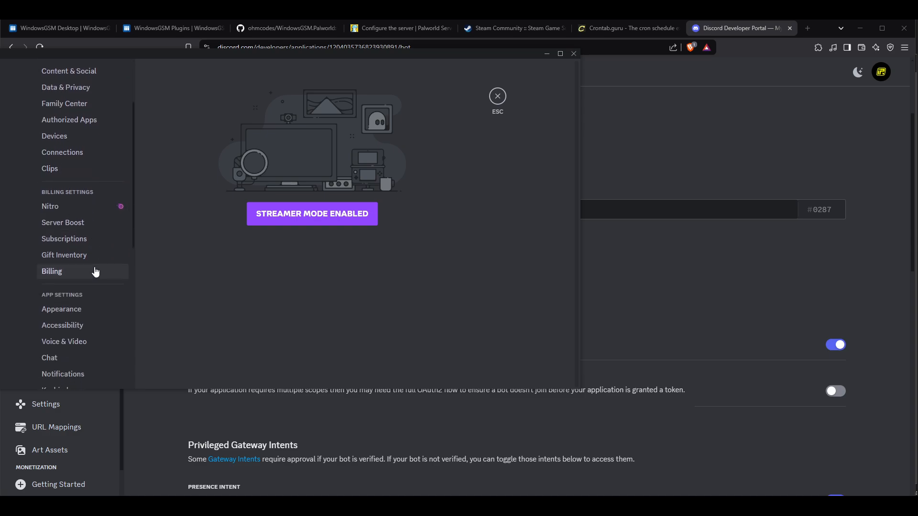
pyautogui.scroll(-4, 90, 313)
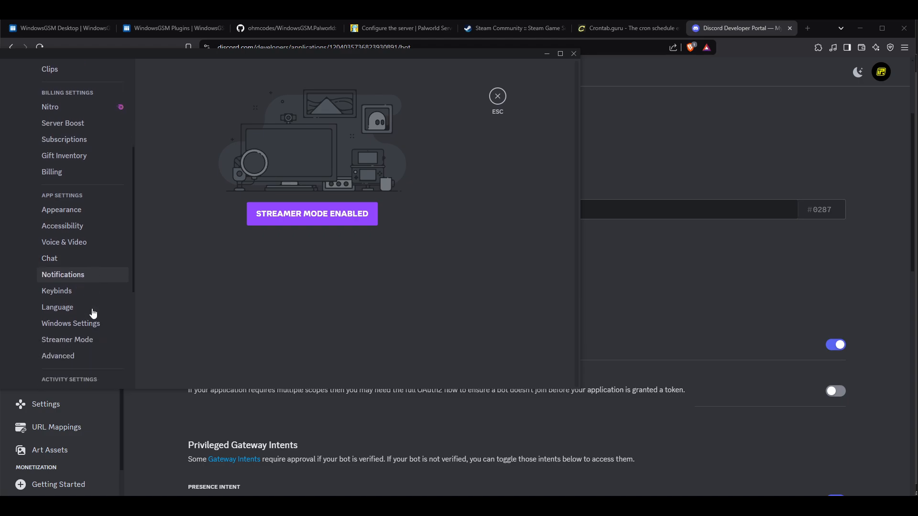
pyautogui.click(85, 263)
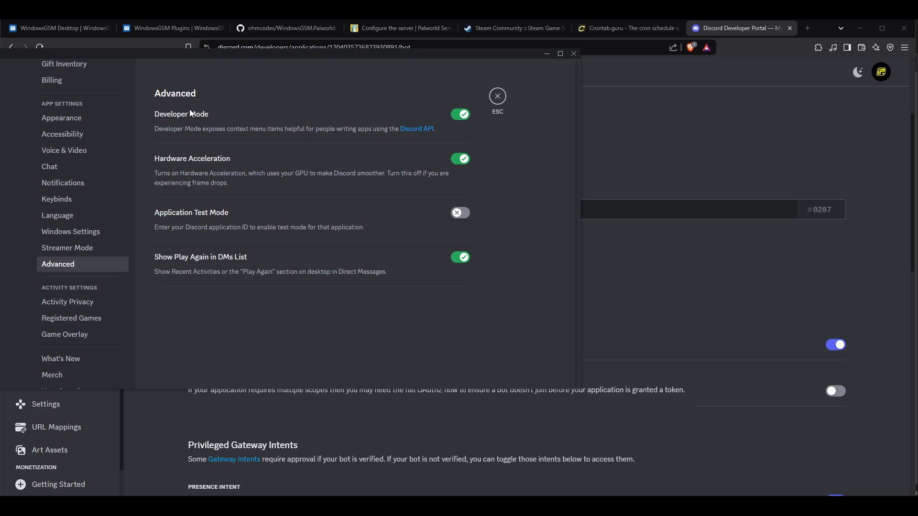
pyautogui.click(497, 96)
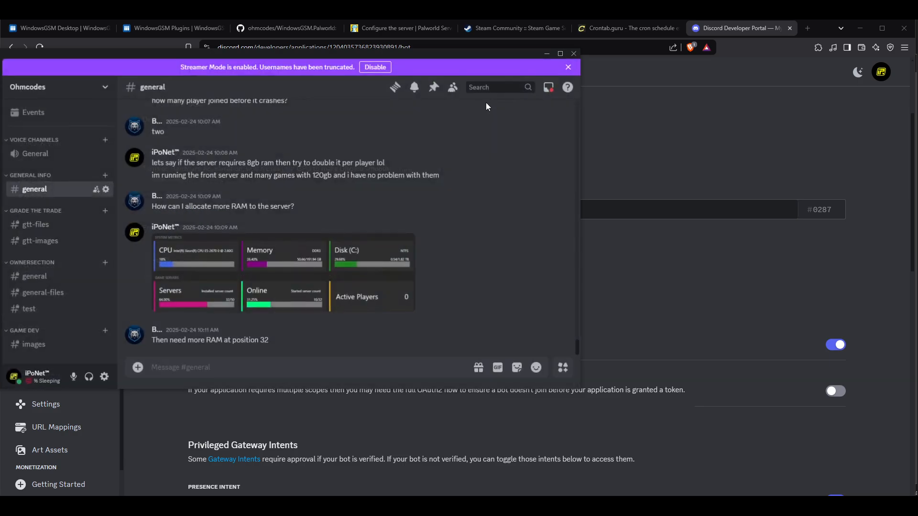
# Step: Copy the member's Discord user ID and add it to the bot's Admin List in WindowsGSM
pyautogui.rightClick(158, 197)
pyautogui.click(205, 380)
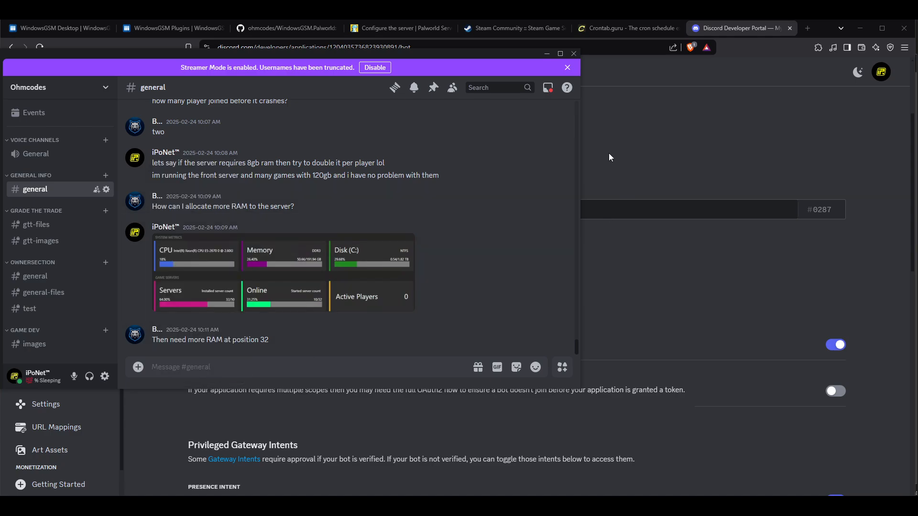
pyautogui.hotkey('alt', 'Tab')
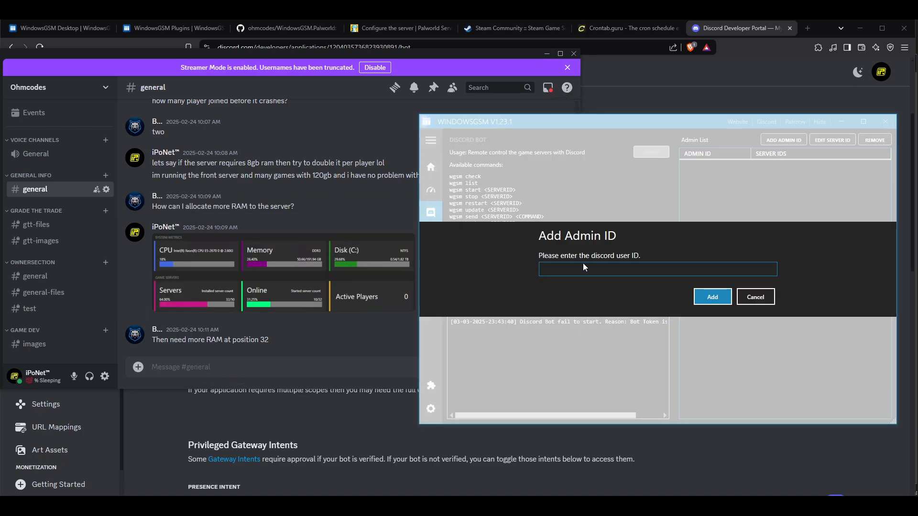
pyautogui.hotkey('ctrl', 'v')
pyautogui.click(711, 297)
pyautogui.click(722, 168)
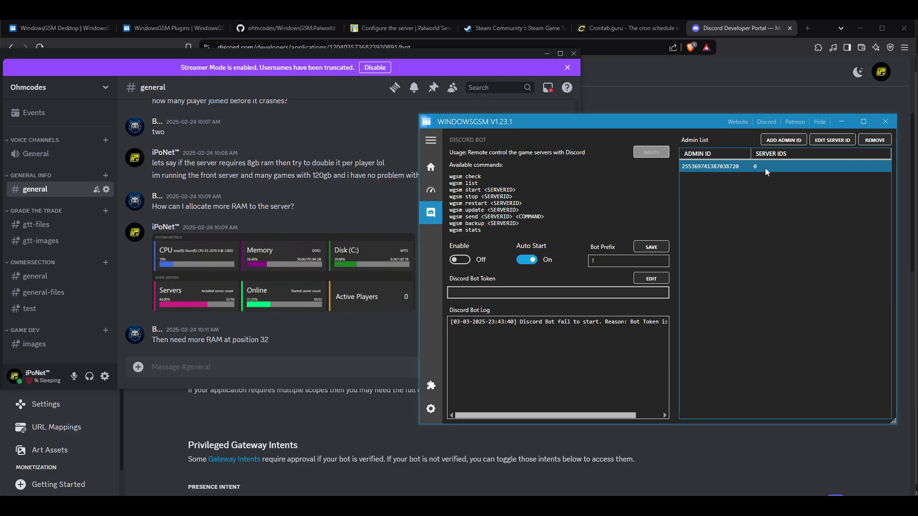
# Step: Try to limit the admin's access to server ID 1, and remove that admin from the Admin List
pyautogui.click(431, 166)
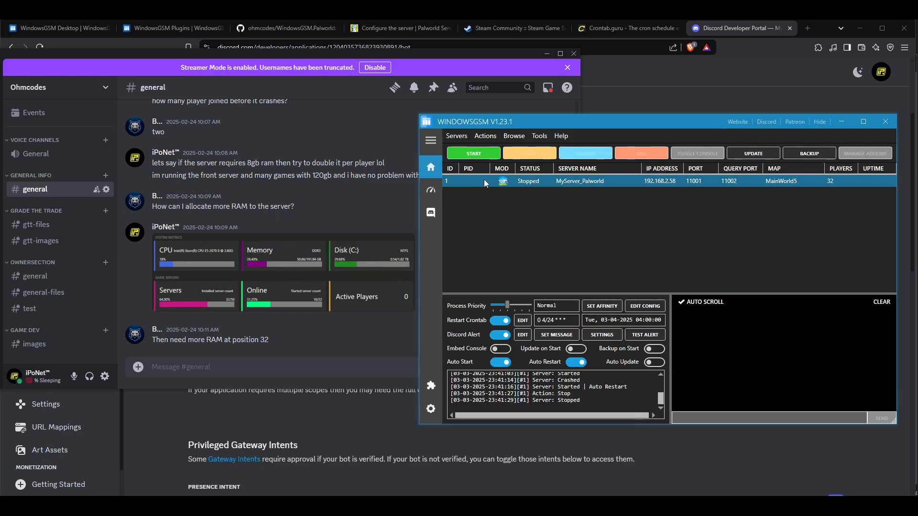
pyautogui.click(434, 215)
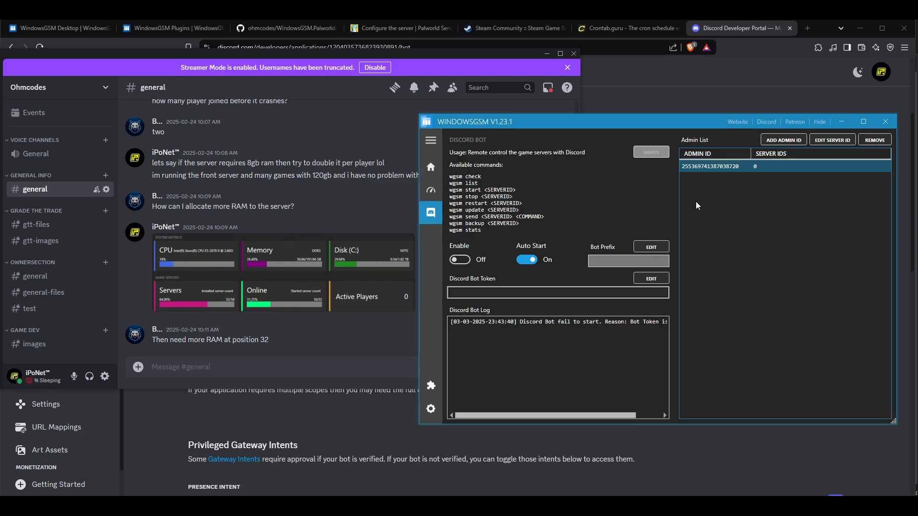
pyautogui.click(831, 140)
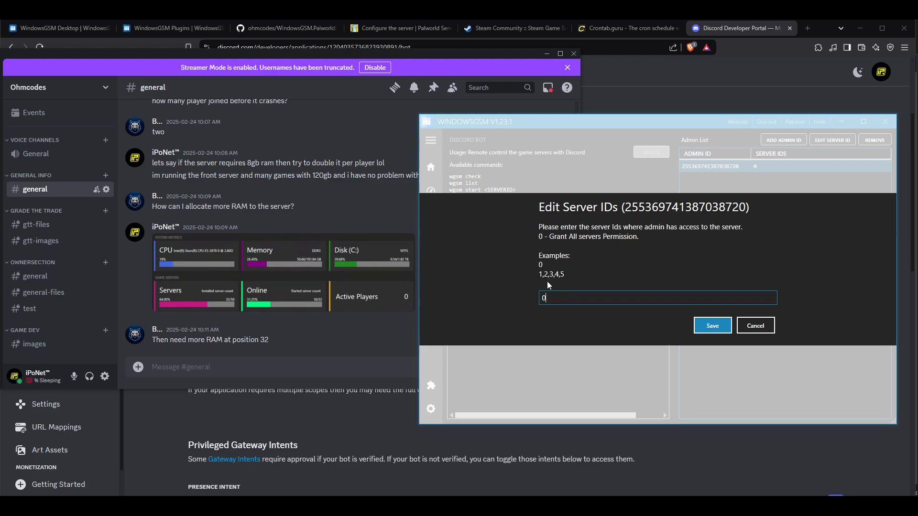
pyautogui.press('BackSpace')
pyautogui.write('1')
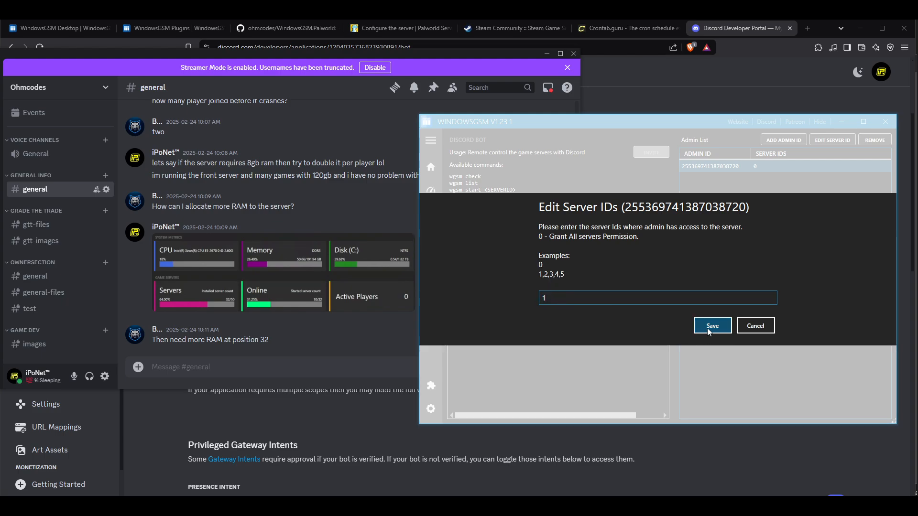
pyautogui.click(764, 331)
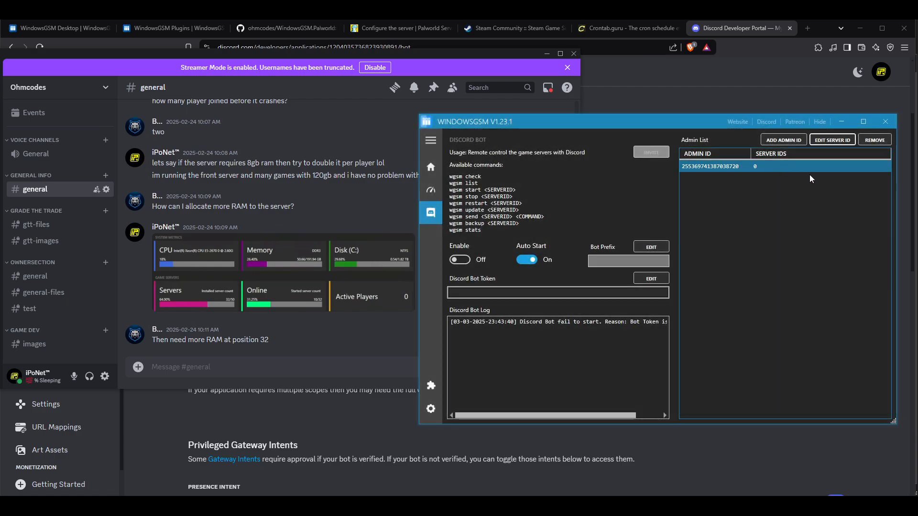
pyautogui.click(750, 168)
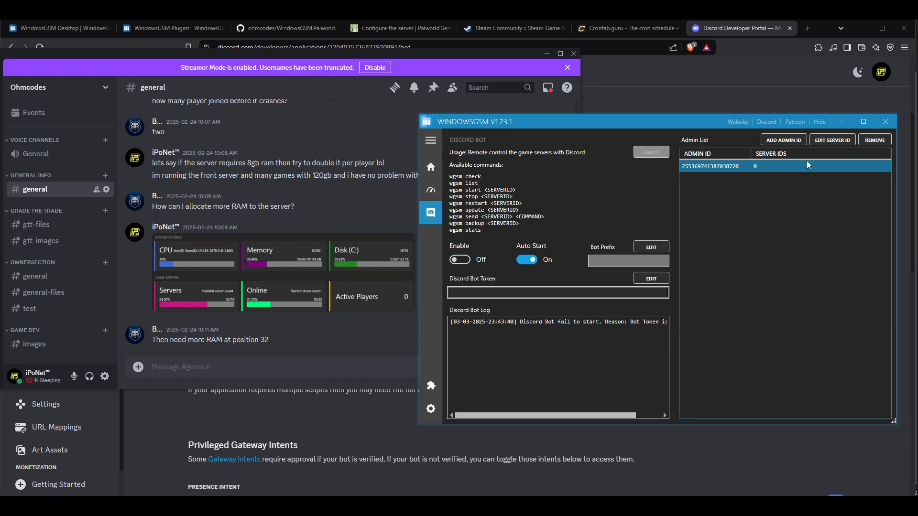
pyautogui.click(863, 142)
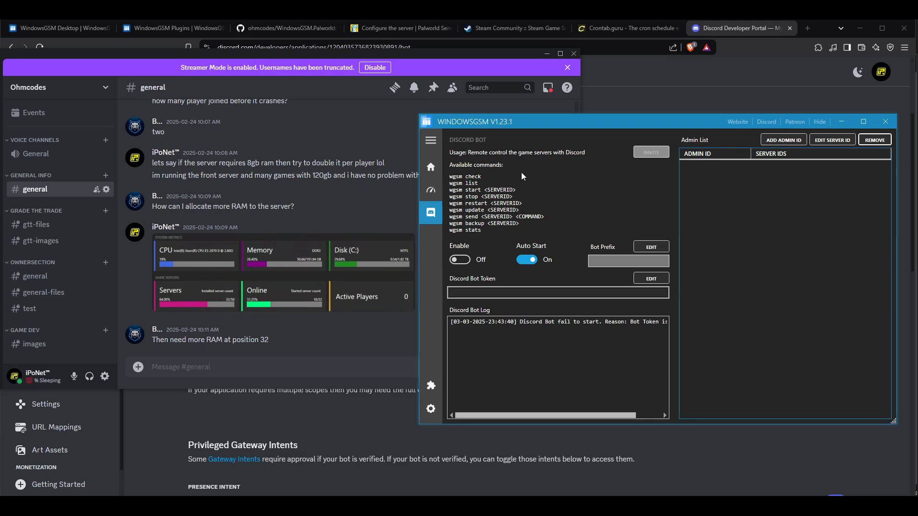
# Step: View the game server list and the loaded plugin list in WindowsGSM
pyautogui.click(431, 167)
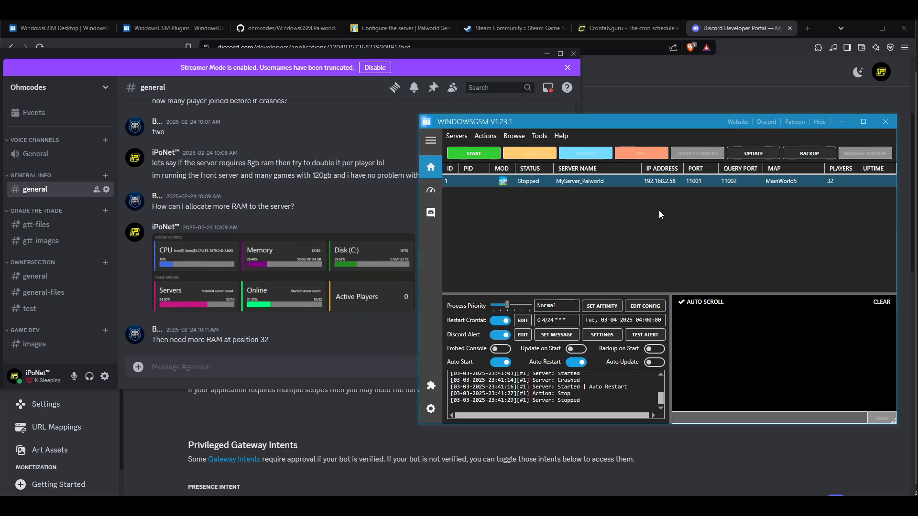
pyautogui.click(431, 385)
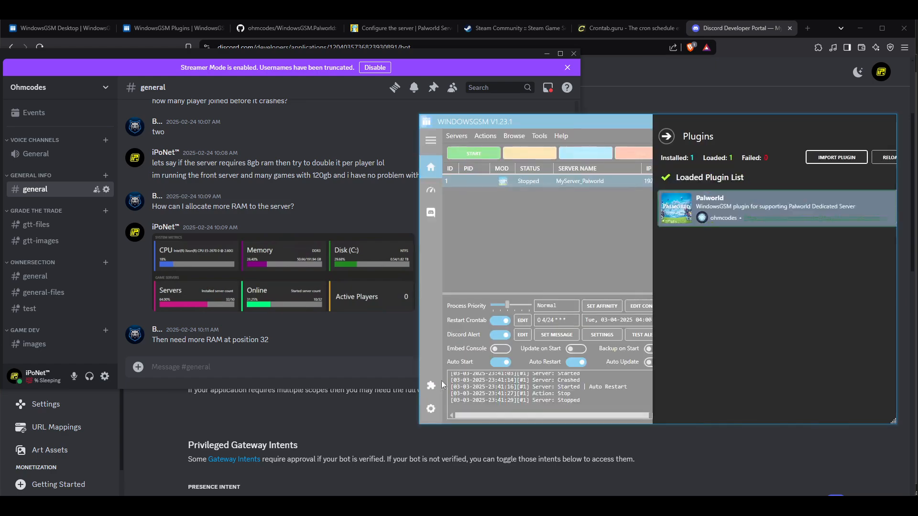
pyautogui.click(622, 137)
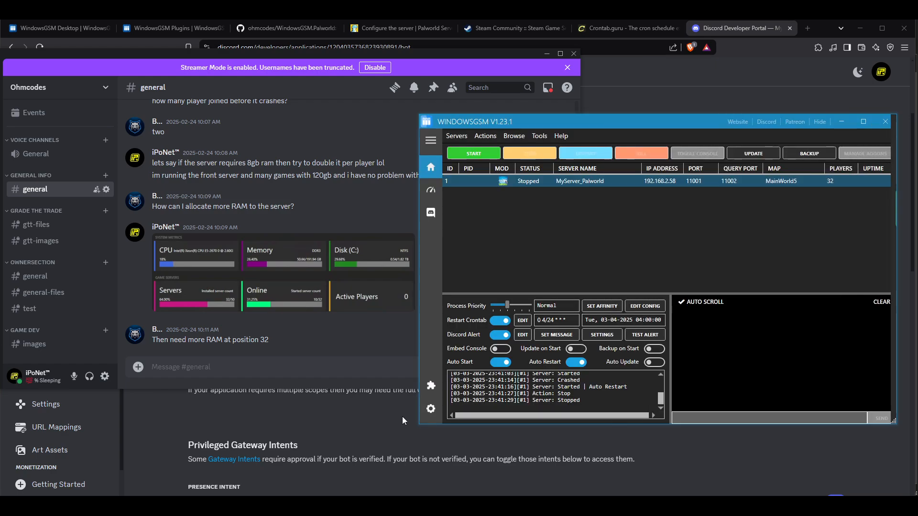
# Step: Review the WindowsGSM settings, the expanded navigation entries and the available server actions
pyautogui.click(431, 409)
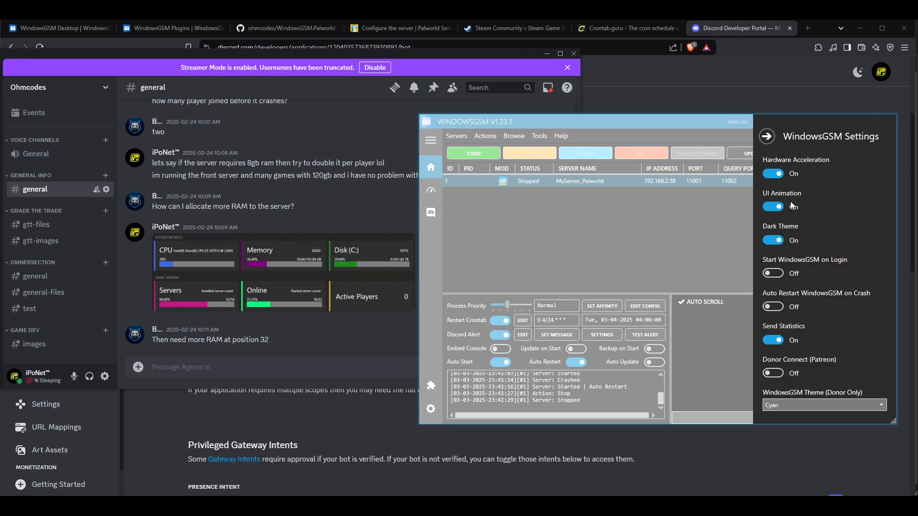
pyautogui.click(766, 137)
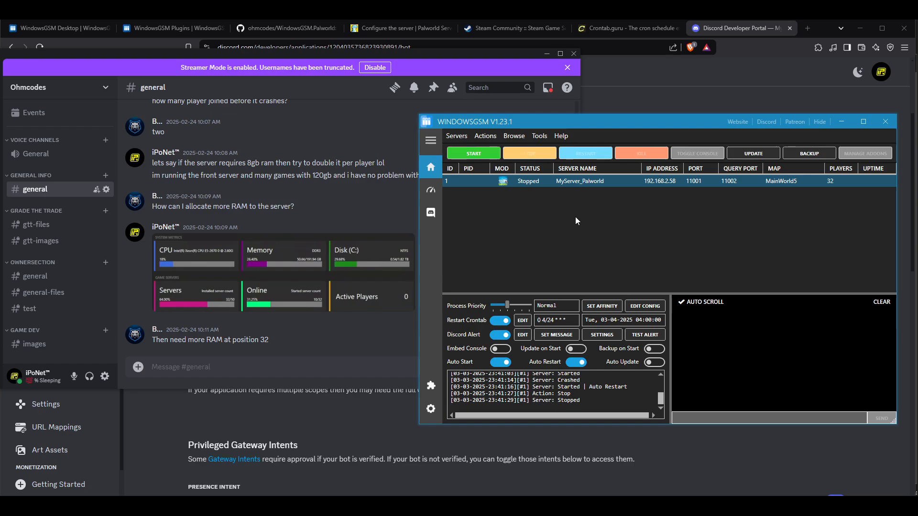
pyautogui.click(430, 140)
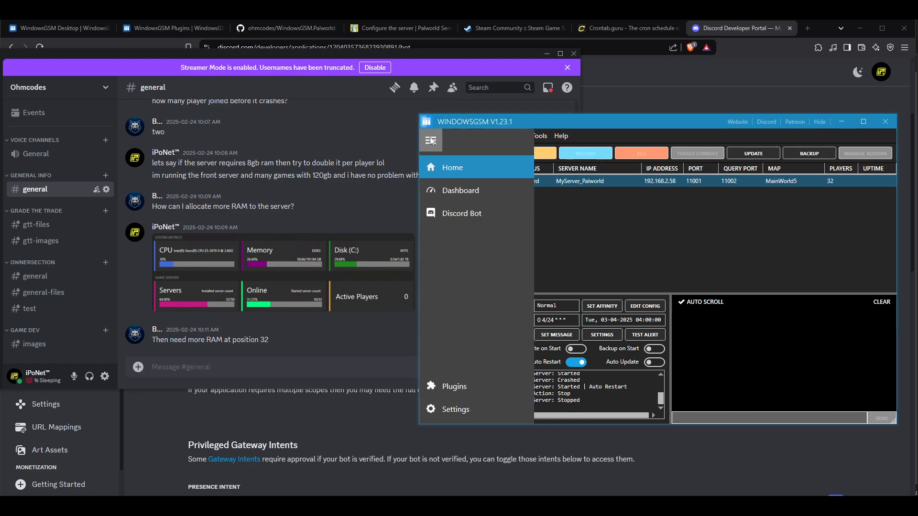
pyautogui.click(590, 188)
pyautogui.click(485, 136)
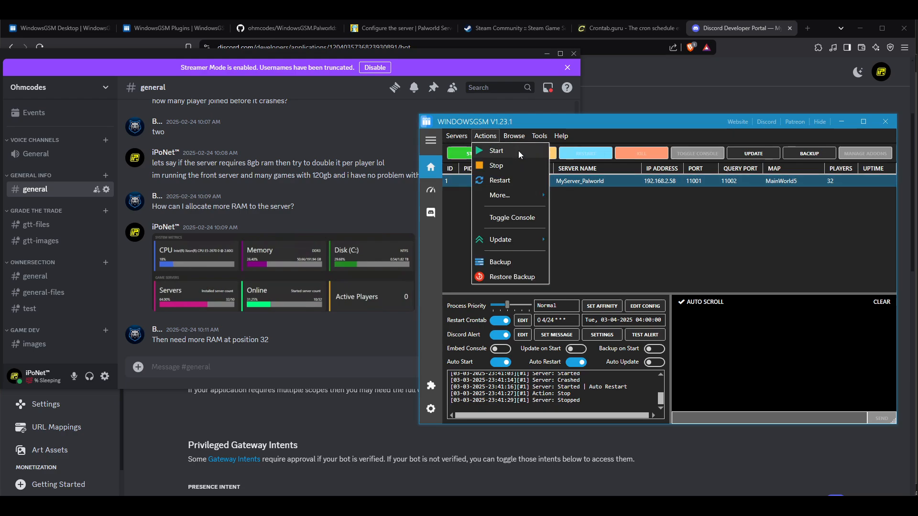
pyautogui.click(689, 222)
# Step: Switch to the browser and examine the first page of game server plugins on the WindowsGSM Plugins site
pyautogui.click(185, 26)
pyautogui.scroll(2, 374, 192)
pyautogui.scroll(-4, 420, 195)
pyautogui.scroll(-4, 400, 199)
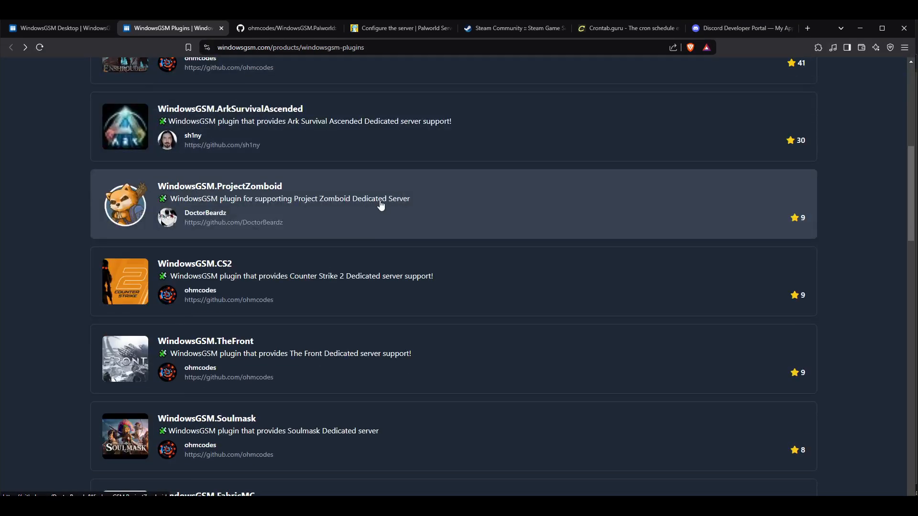
pyautogui.scroll(3, 225, 200)
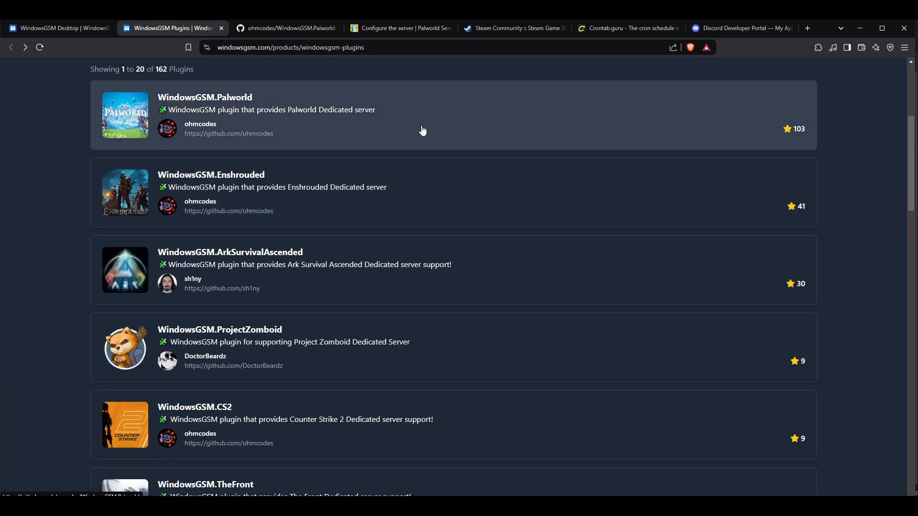
pyautogui.scroll(2, 273, 195)
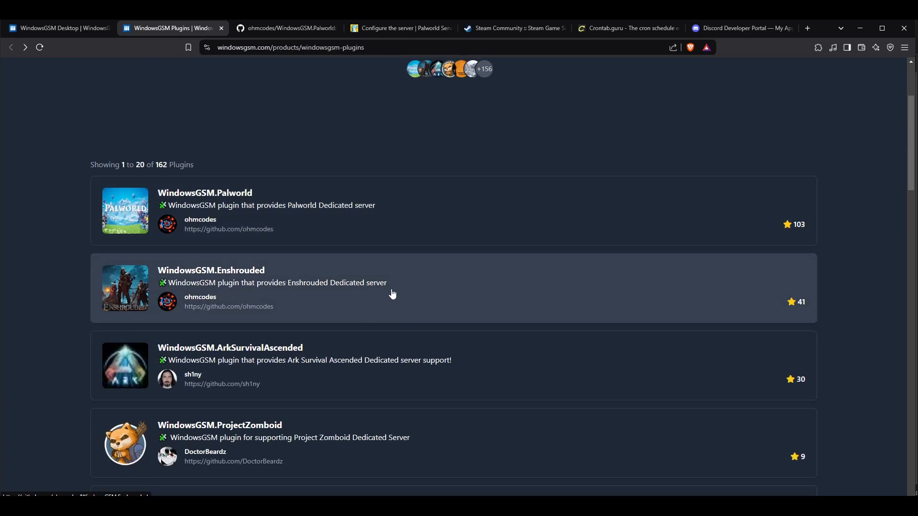
pyautogui.scroll(-8, 354, 306)
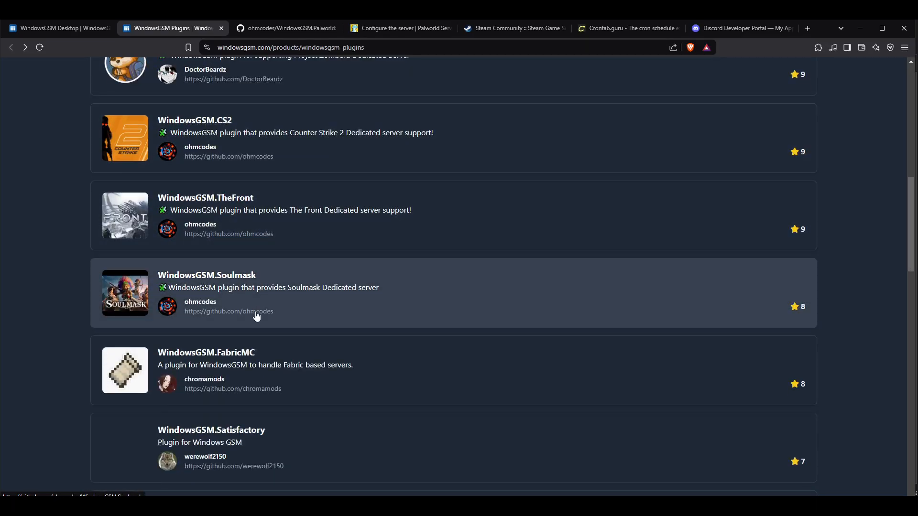
pyautogui.scroll(2, 343, 295)
pyautogui.scroll(-8, 354, 277)
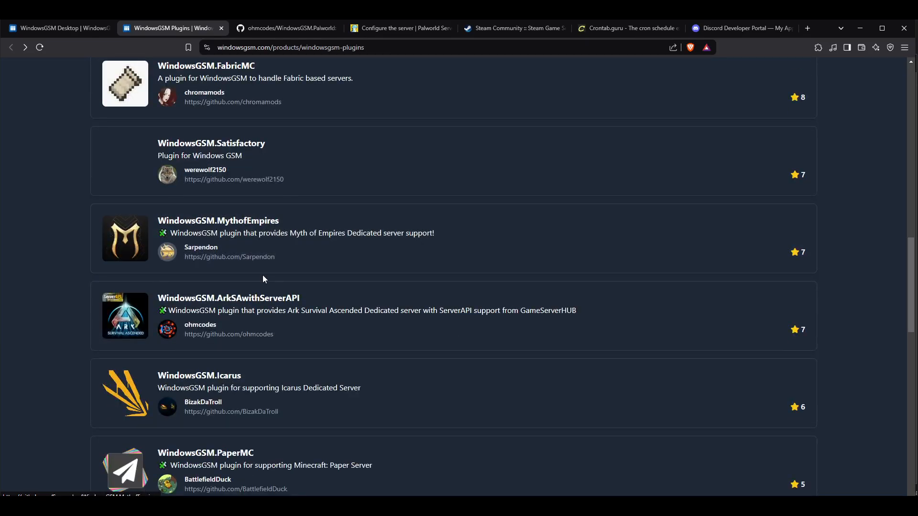
pyautogui.scroll(-2, 268, 275)
pyautogui.scroll(15, 276, 271)
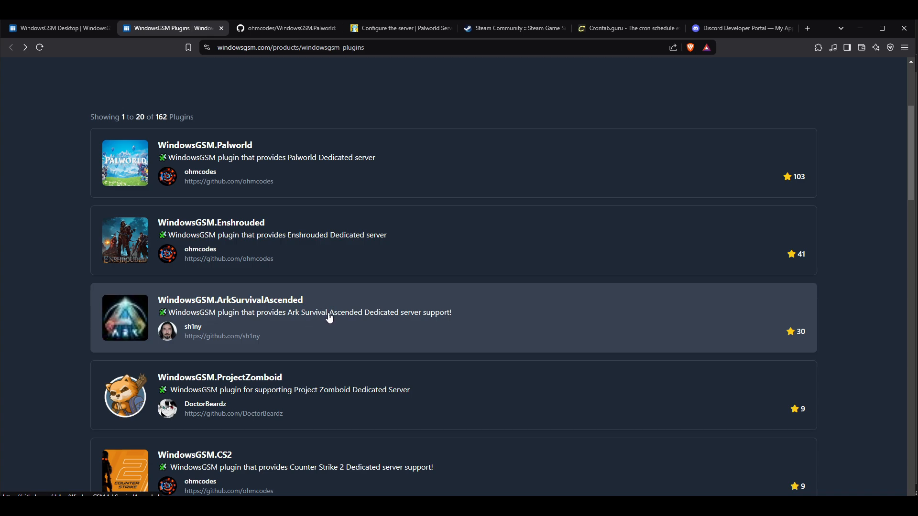
pyautogui.scroll(-1, 336, 316)
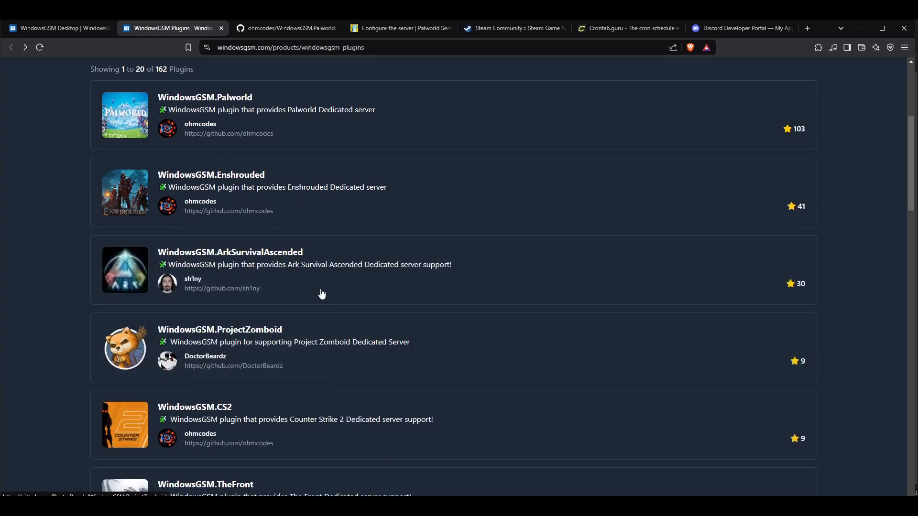
pyautogui.scroll(-1, 306, 256)
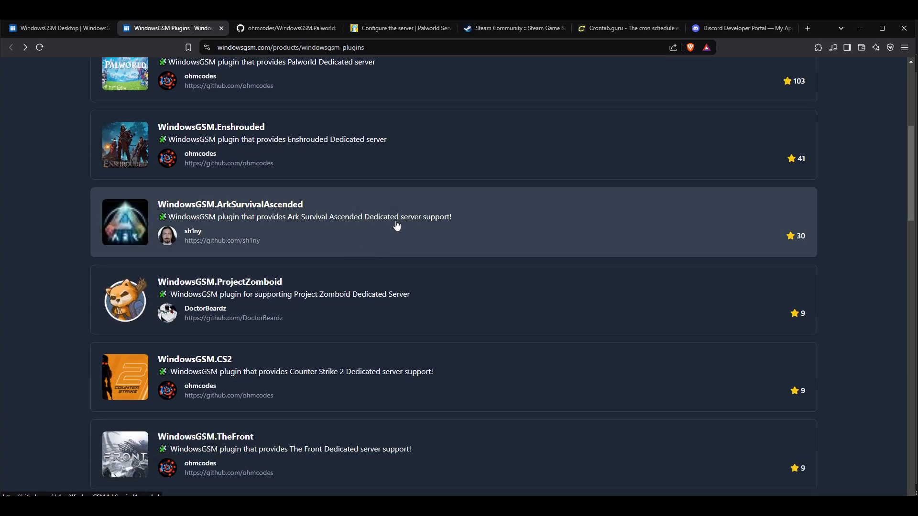
pyautogui.scroll(-12, 360, 220)
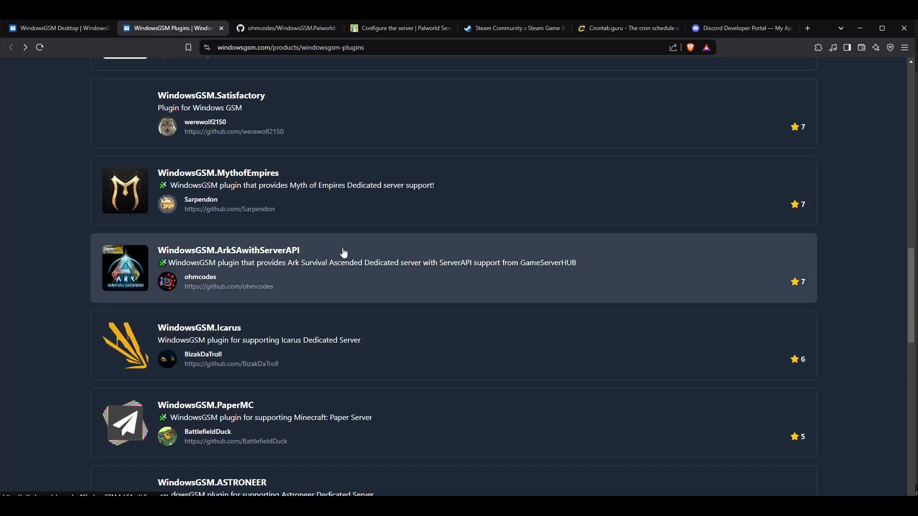
pyautogui.scroll(-2, 330, 248)
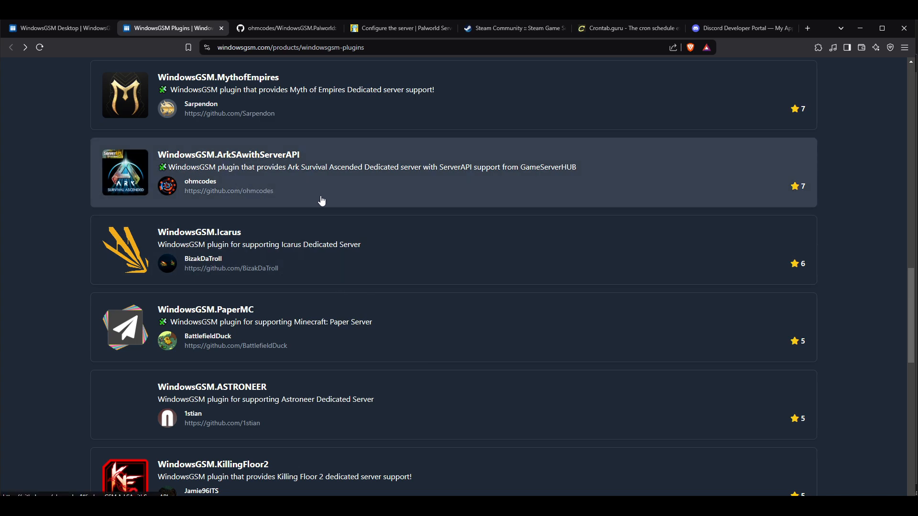
pyautogui.scroll(-9, 318, 262)
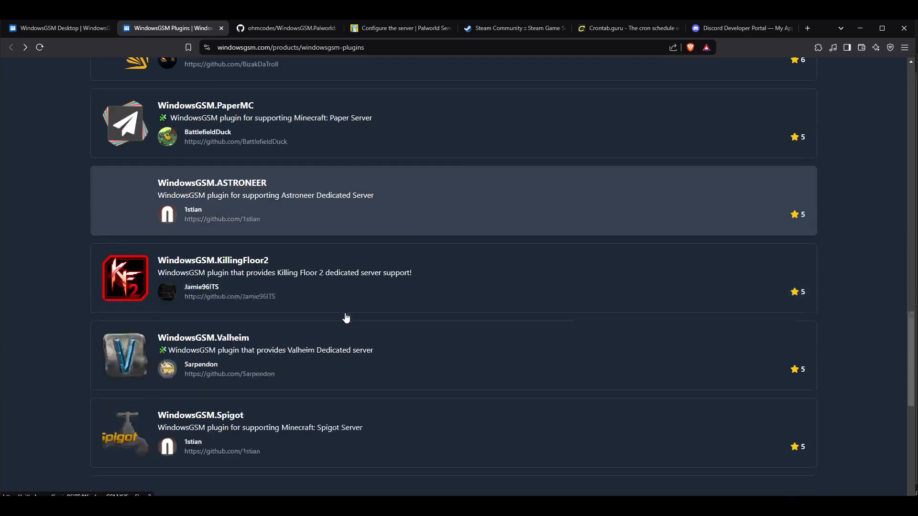
pyautogui.scroll(-4, 363, 316)
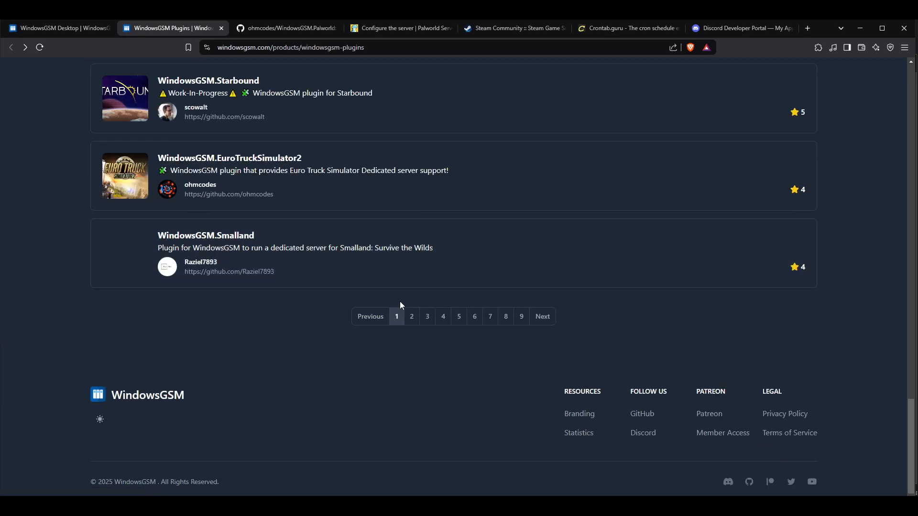
# Step: Go to page 2 of the WindowsGSM plugin catalogue and look through its plugins
pyautogui.click(543, 317)
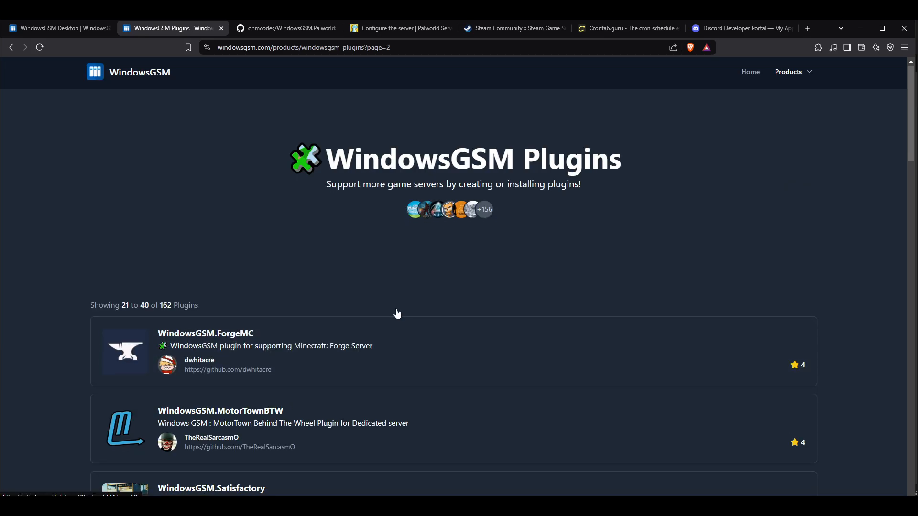
pyautogui.scroll(-10, 397, 314)
pyautogui.scroll(-11, 409, 349)
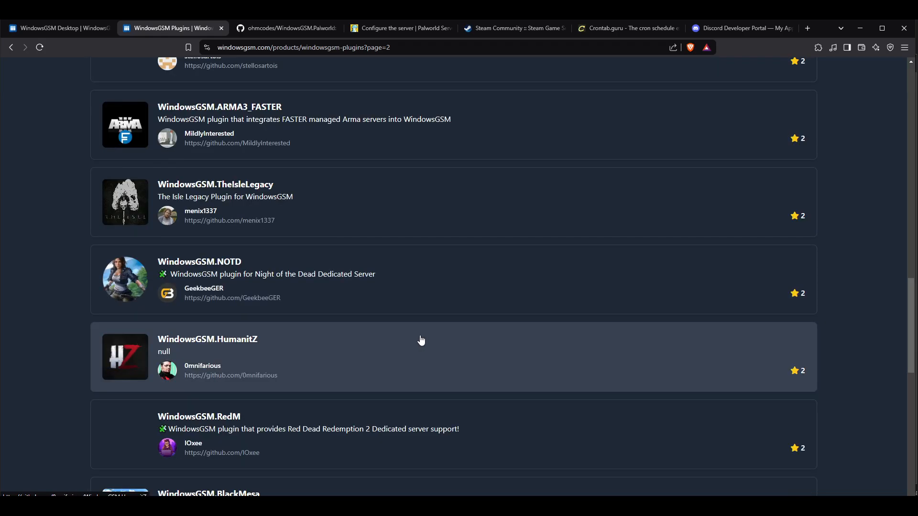
pyautogui.scroll(14, 421, 342)
pyautogui.scroll(7, 434, 342)
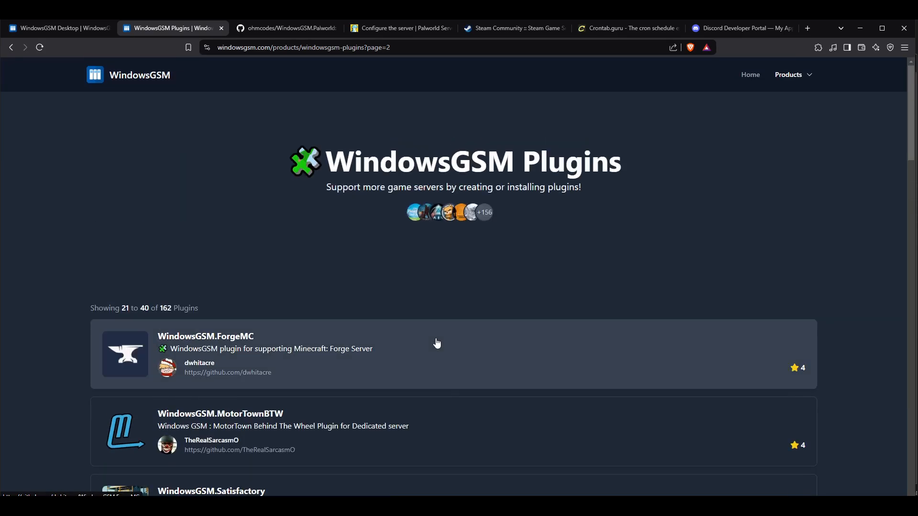
pyautogui.scroll(-4, 331, 328)
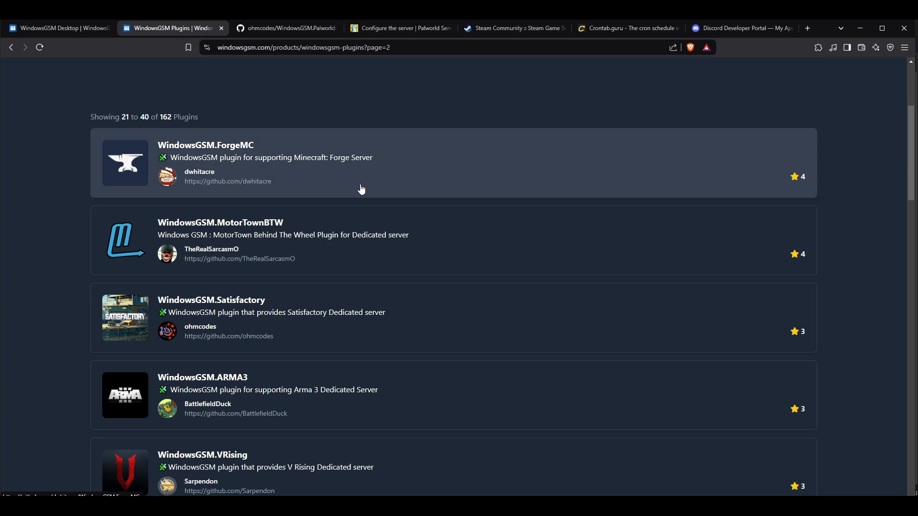
pyautogui.scroll(-10, 351, 273)
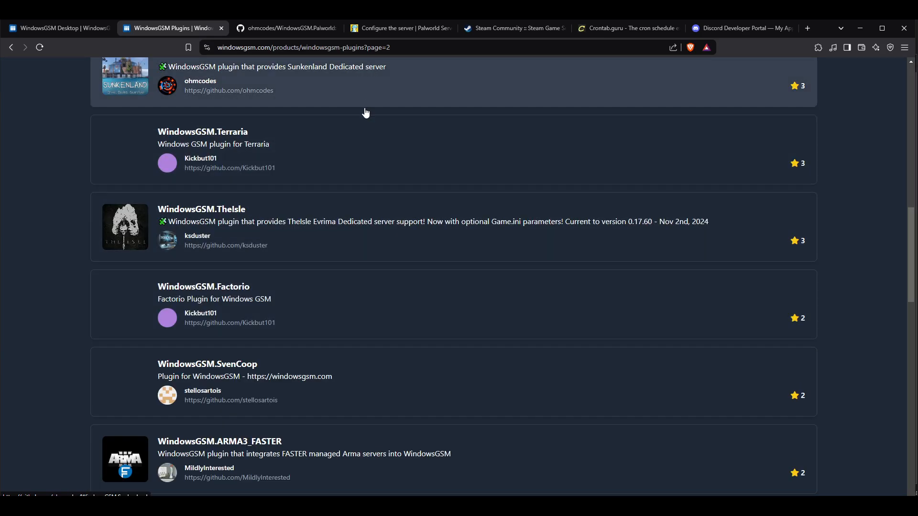
# Step: Switch to Discord and open the WindowsGSM community server from its server folder
pyautogui.click(416, 10)
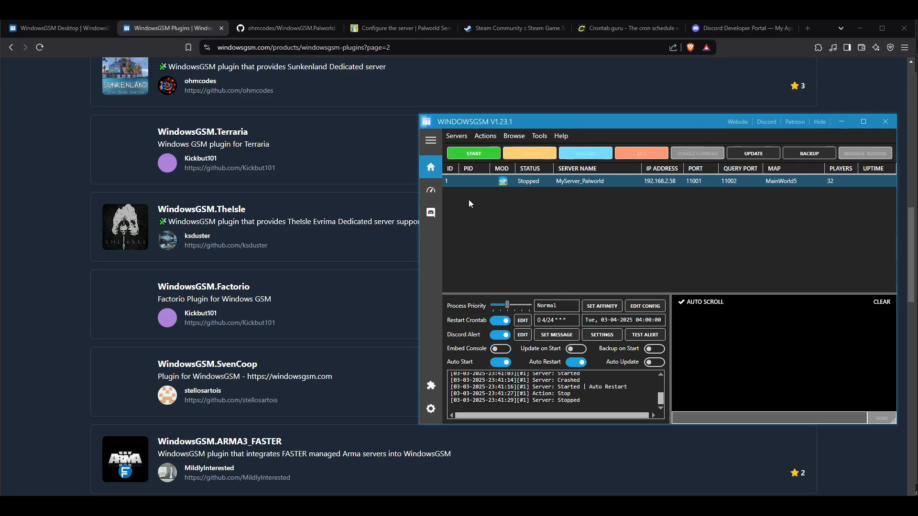
pyautogui.click(459, 9)
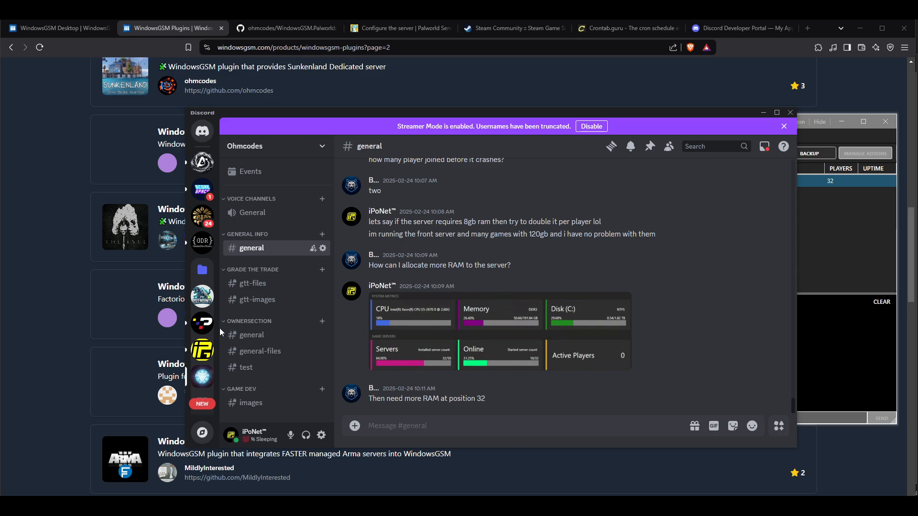
pyautogui.scroll(-10, 206, 323)
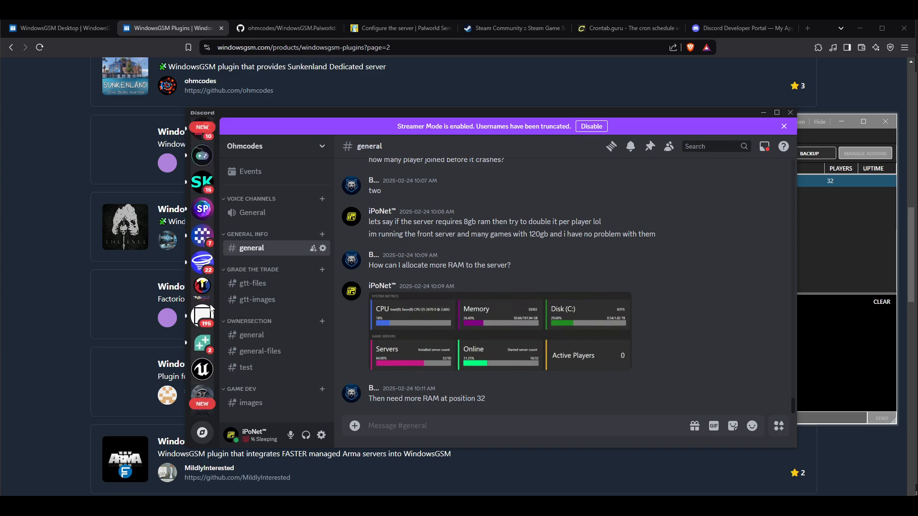
pyautogui.scroll(-4, 206, 301)
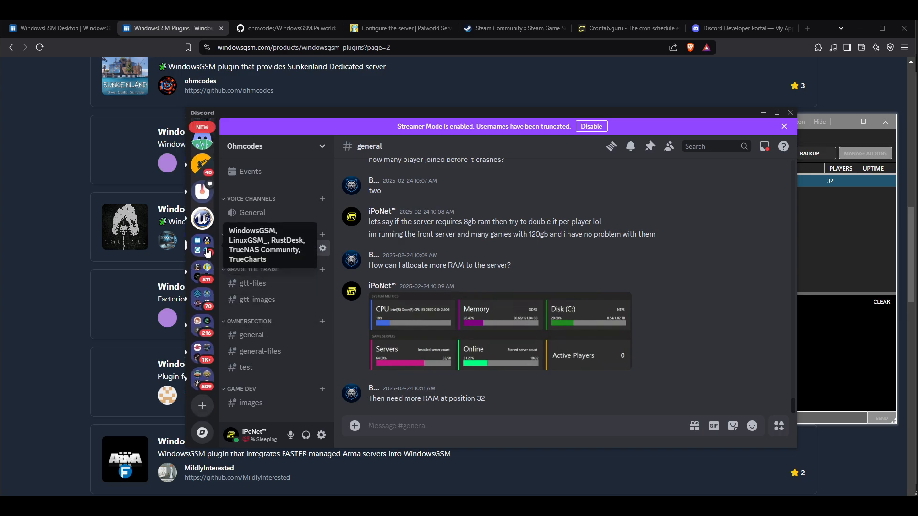
pyautogui.click(202, 281)
pyautogui.scroll(-3, 287, 267)
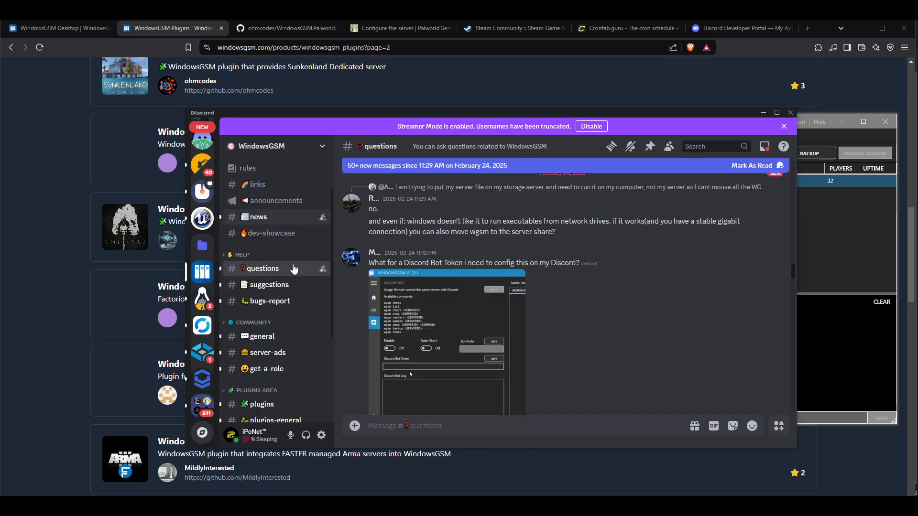
# Step: Look through the suggestions and questions channels of the WindowsGSM community server
pyautogui.click(281, 245)
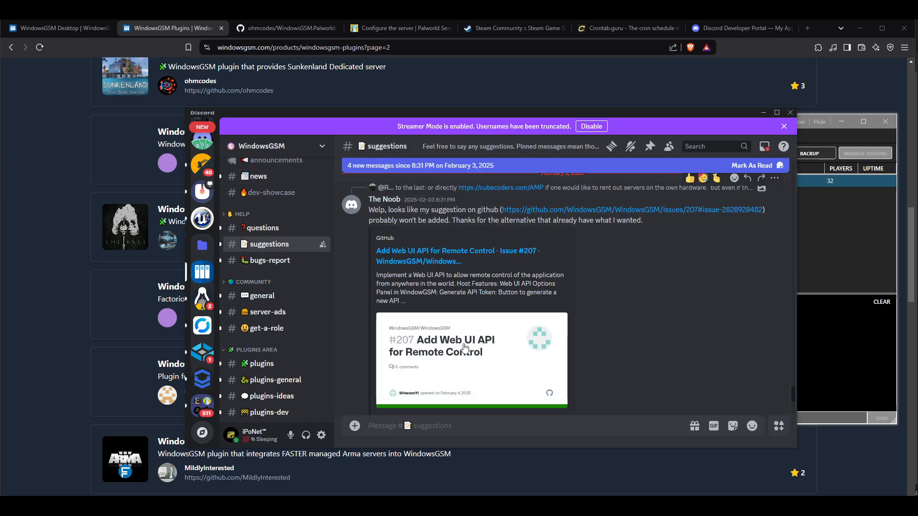
pyautogui.click(277, 234)
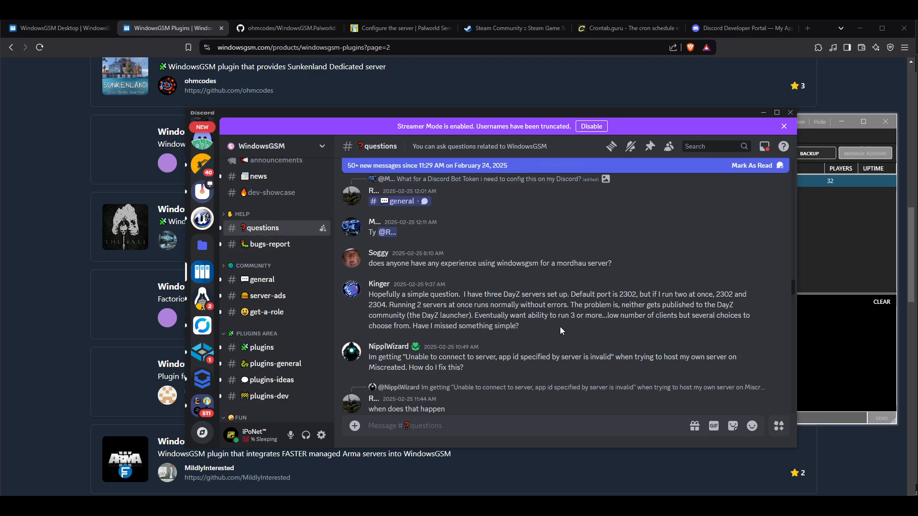
pyautogui.scroll(-20, 549, 320)
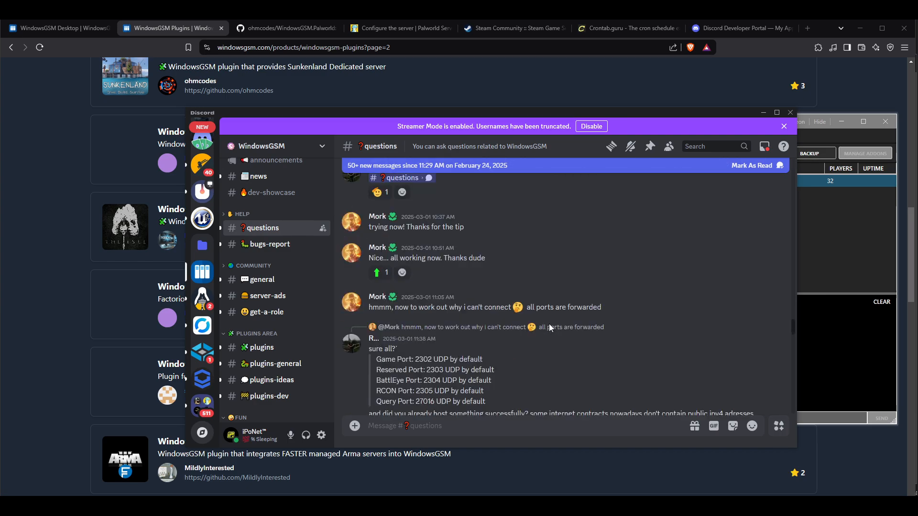
pyautogui.scroll(-2, 282, 301)
pyautogui.scroll(3, 282, 306)
# Step: View the plugins-general channel and read the plugins-ideas channel down to its latest messages
pyautogui.click(272, 356)
pyautogui.click(272, 368)
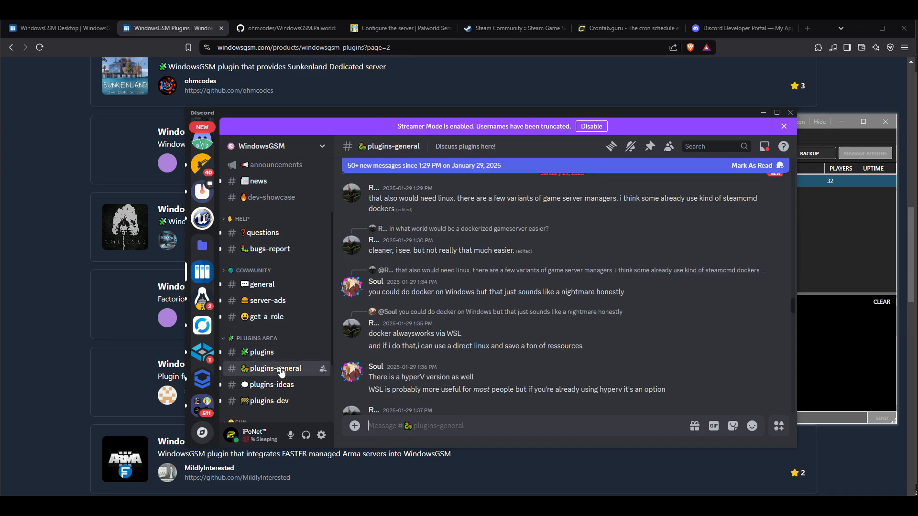
pyautogui.scroll(-2, 273, 356)
pyautogui.scroll(-3, 274, 356)
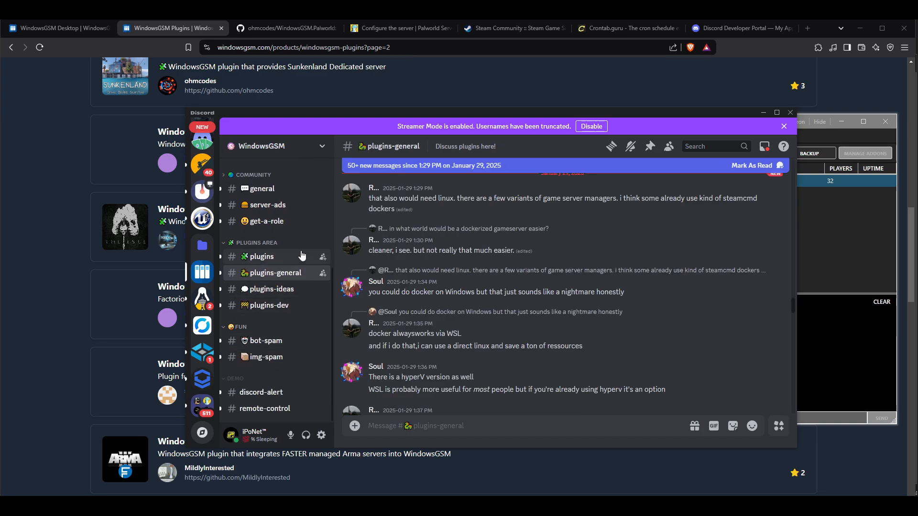
pyautogui.click(271, 289)
pyautogui.scroll(-12, 492, 326)
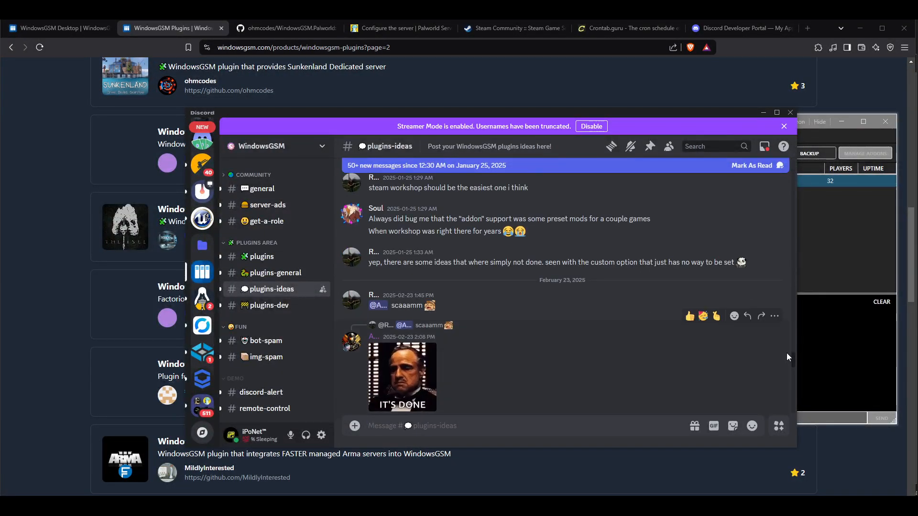
pyautogui.moveTo(794, 367); pyautogui.dragTo(800, 415)
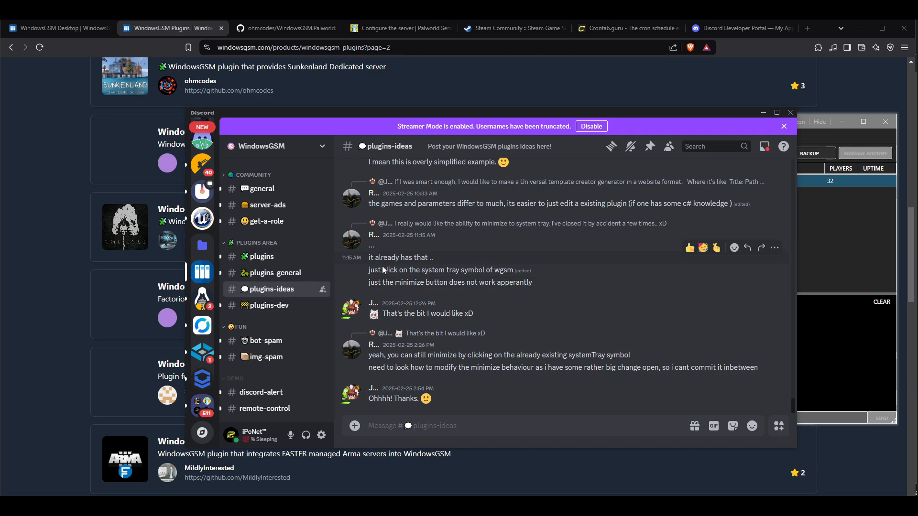
# Step: Open the plugins channel in the server's Plugins Area to view its posts
pyautogui.scroll(2, 274, 327)
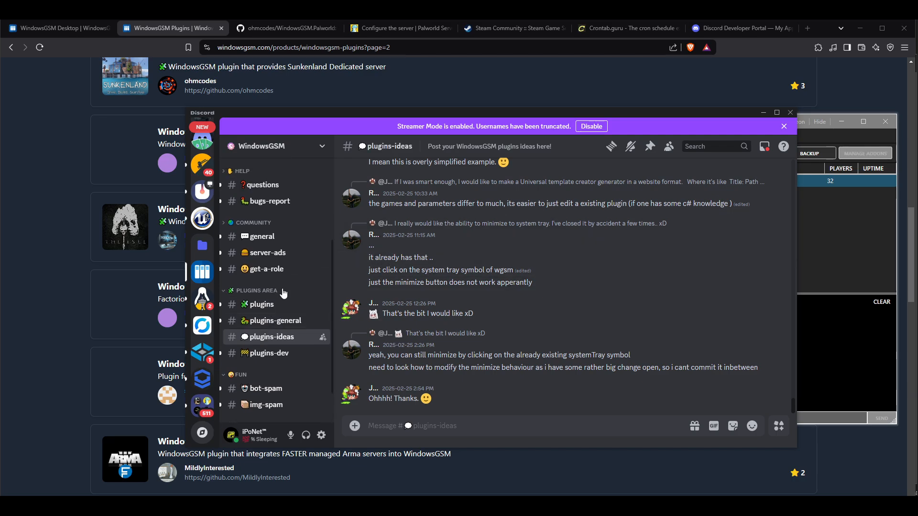
pyautogui.click(273, 321)
pyautogui.click(262, 304)
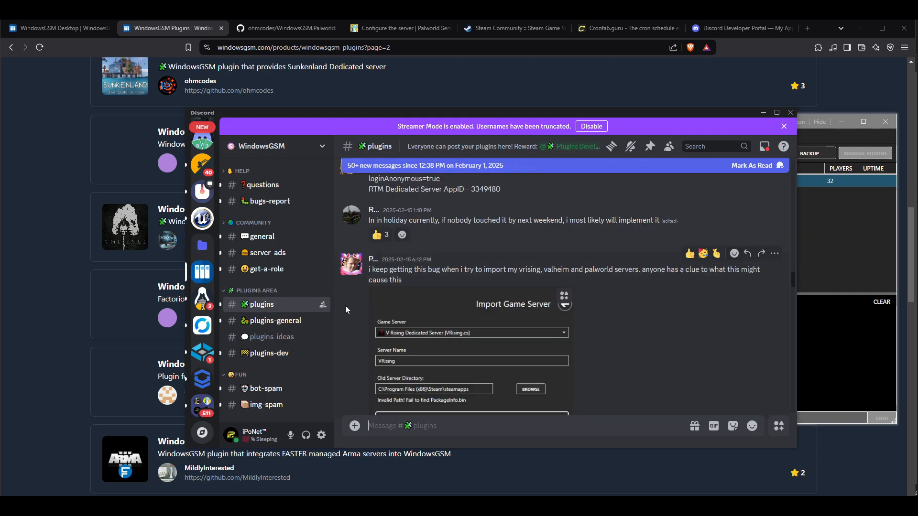
# Step: Look over the WindowsGSM server's channel list and read the plugins channel down to its latest messages
pyautogui.scroll(-2, 291, 319)
pyautogui.scroll(8, 294, 319)
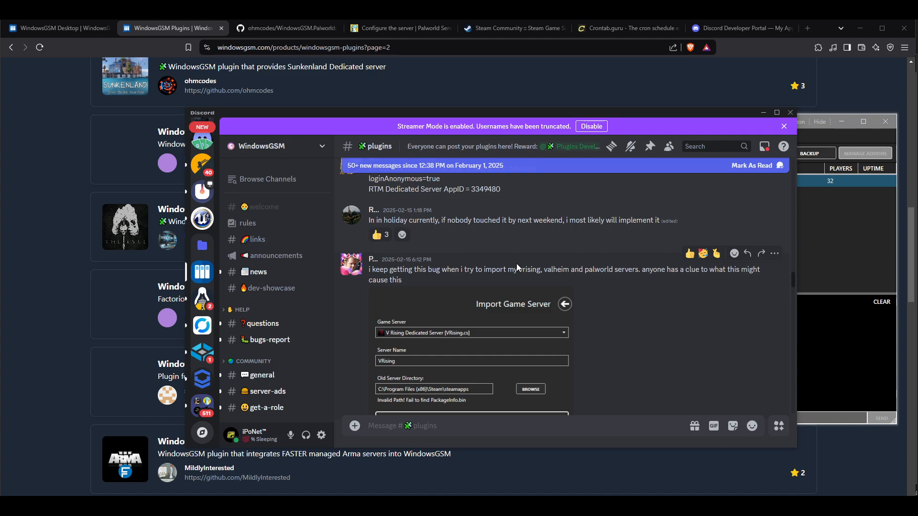
pyautogui.scroll(-2, 281, 332)
pyautogui.click(263, 322)
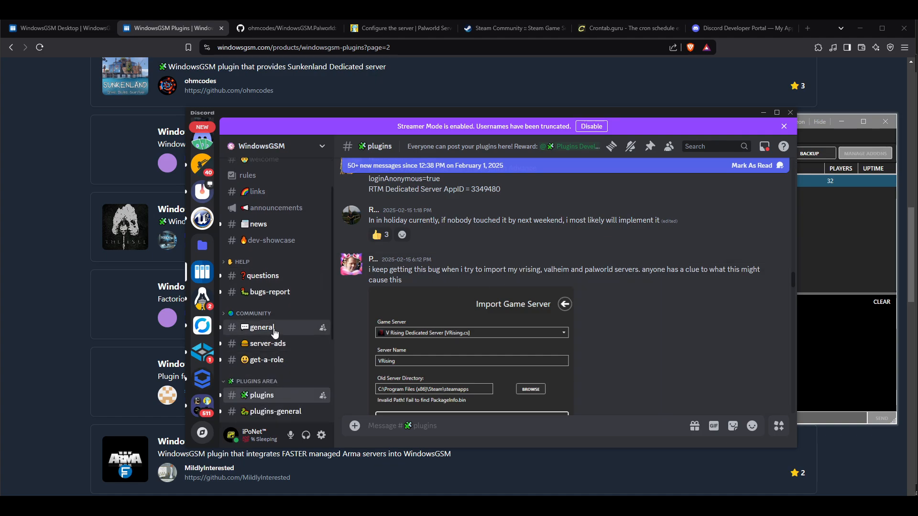
pyautogui.scroll(-2, 305, 390)
pyautogui.click(273, 349)
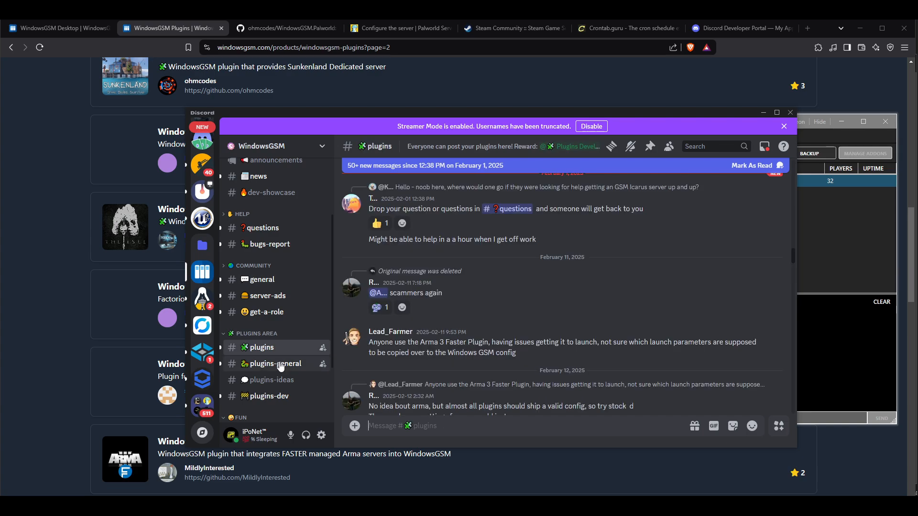
pyautogui.scroll(-5, 575, 358)
pyautogui.moveTo(792, 289); pyautogui.dragTo(784, 426)
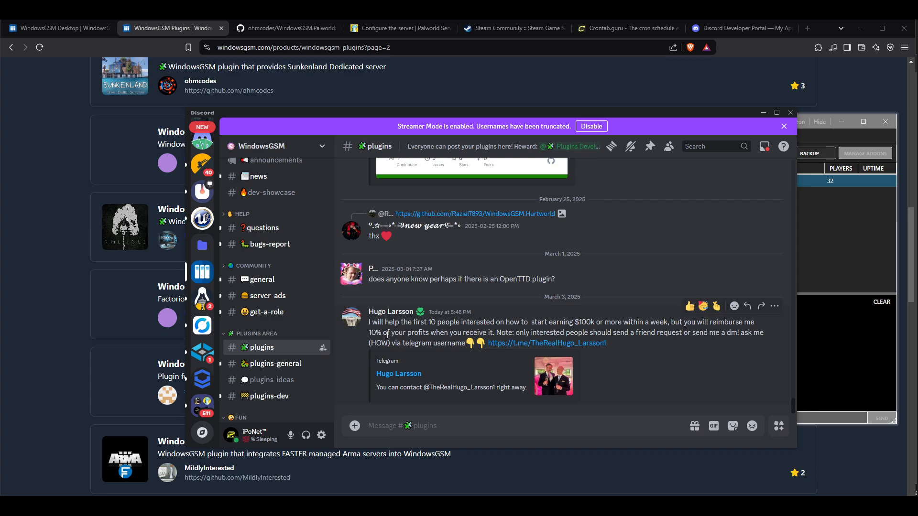
# Step: Open the plugins-general channel and look through the remaining channels listed below the Plugins Area
pyautogui.click(264, 365)
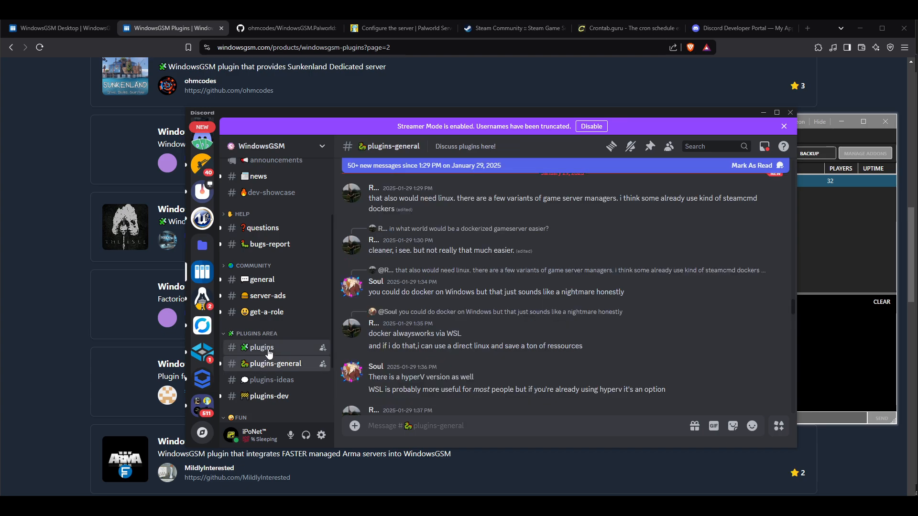
pyautogui.click(266, 350)
pyautogui.click(270, 367)
pyautogui.scroll(-1, 287, 373)
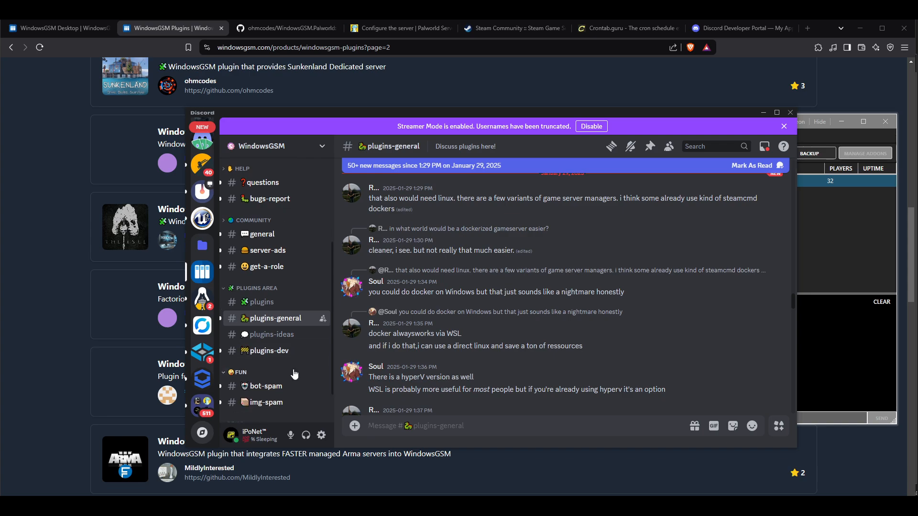
pyautogui.scroll(-1, 264, 325)
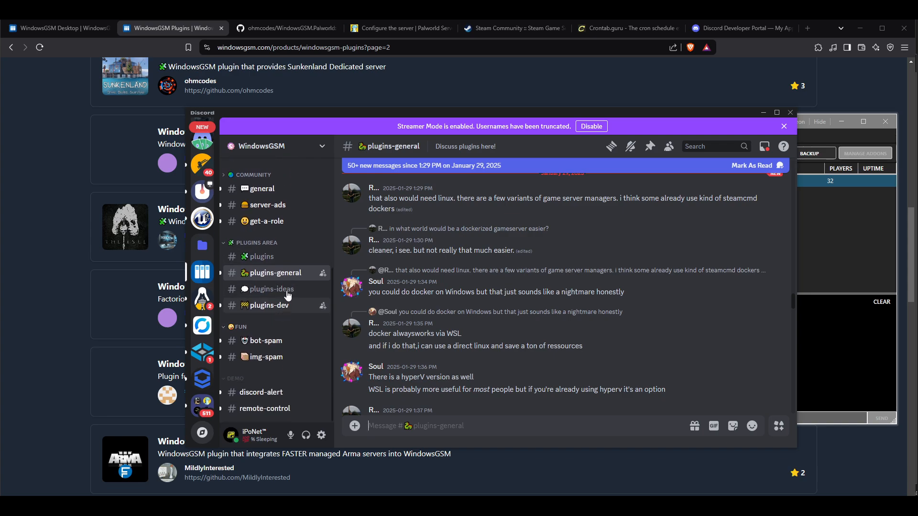
pyautogui.scroll(1, 289, 295)
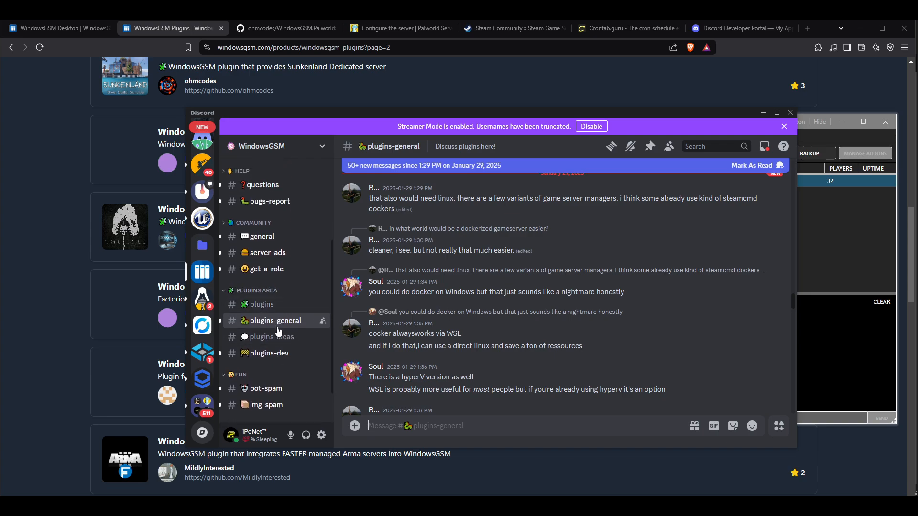
# Step: Read the plugins-general channel down to its latest messages and shift the Discord window slightly
pyautogui.click(266, 307)
pyautogui.click(275, 323)
pyautogui.scroll(-15, 436, 327)
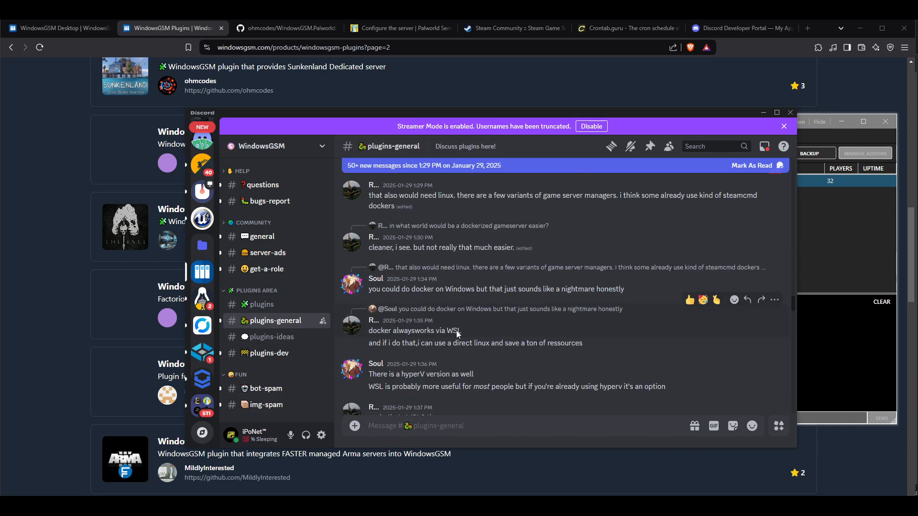
pyautogui.scroll(-3, 756, 363)
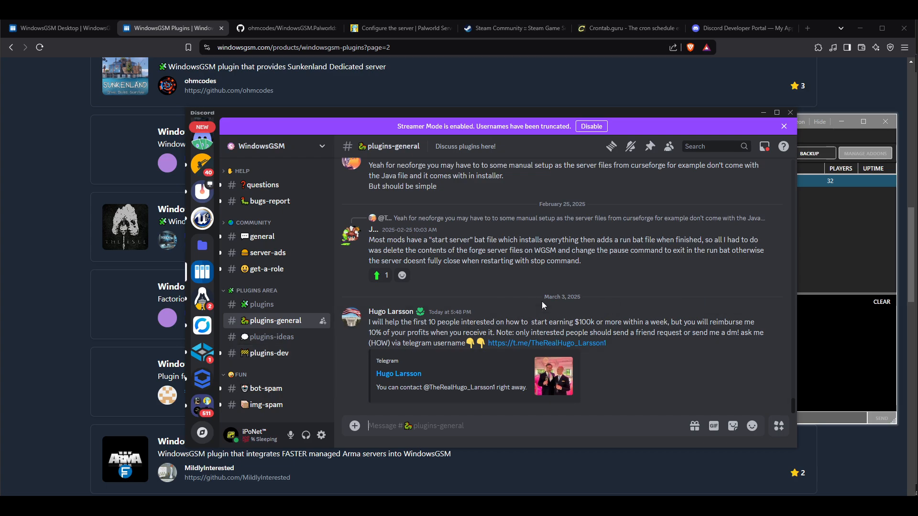
pyautogui.moveTo(579, 113); pyautogui.dragTo(600, 110)
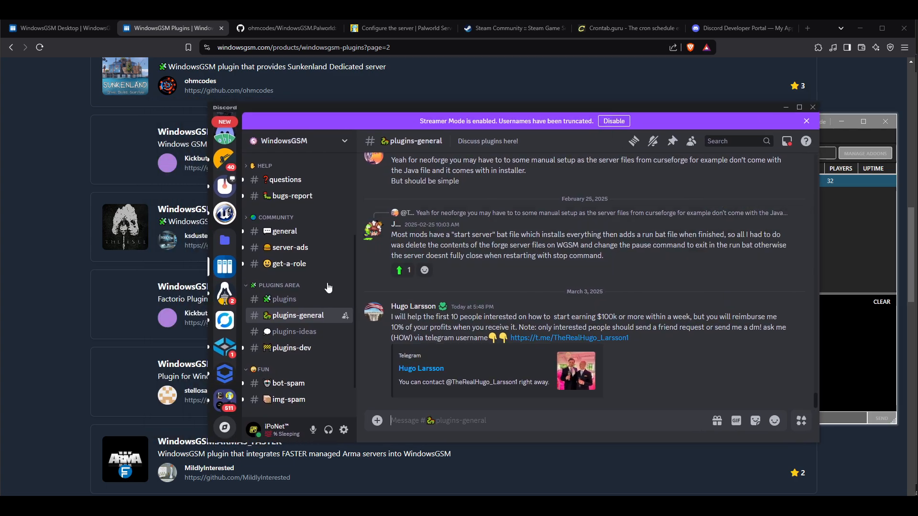